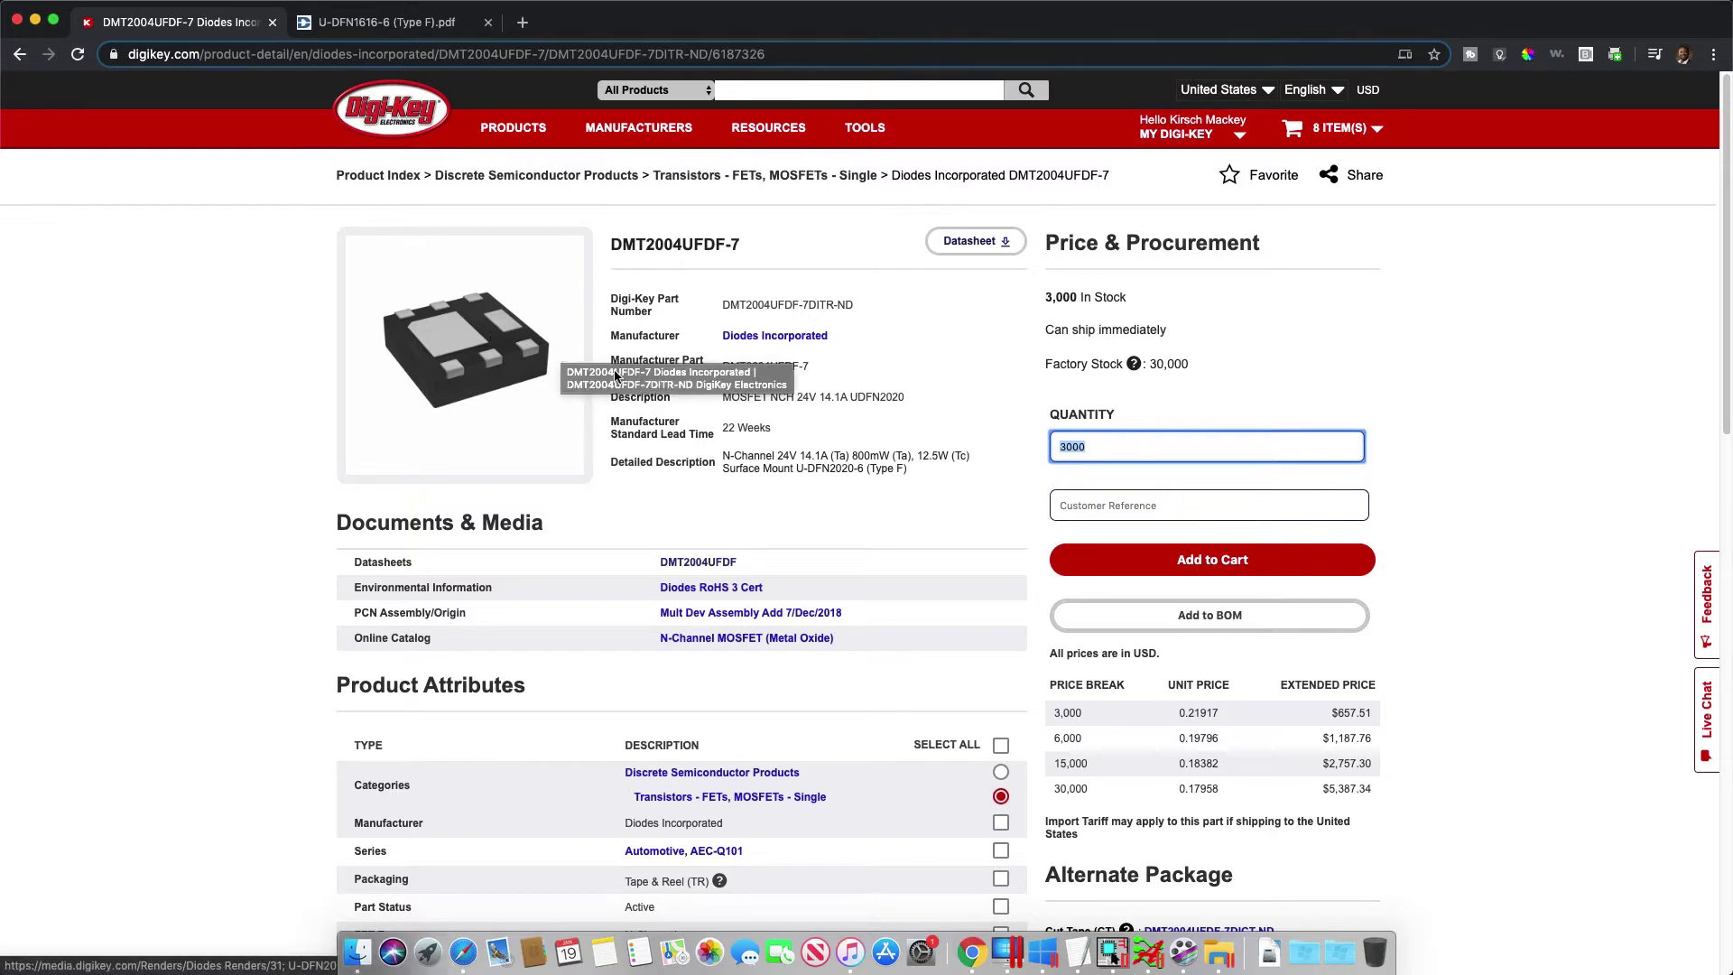
# Open the DMT2004UFDF datasheet from the documents listed on the MOSFET's product page
pyautogui.click(678, 415)
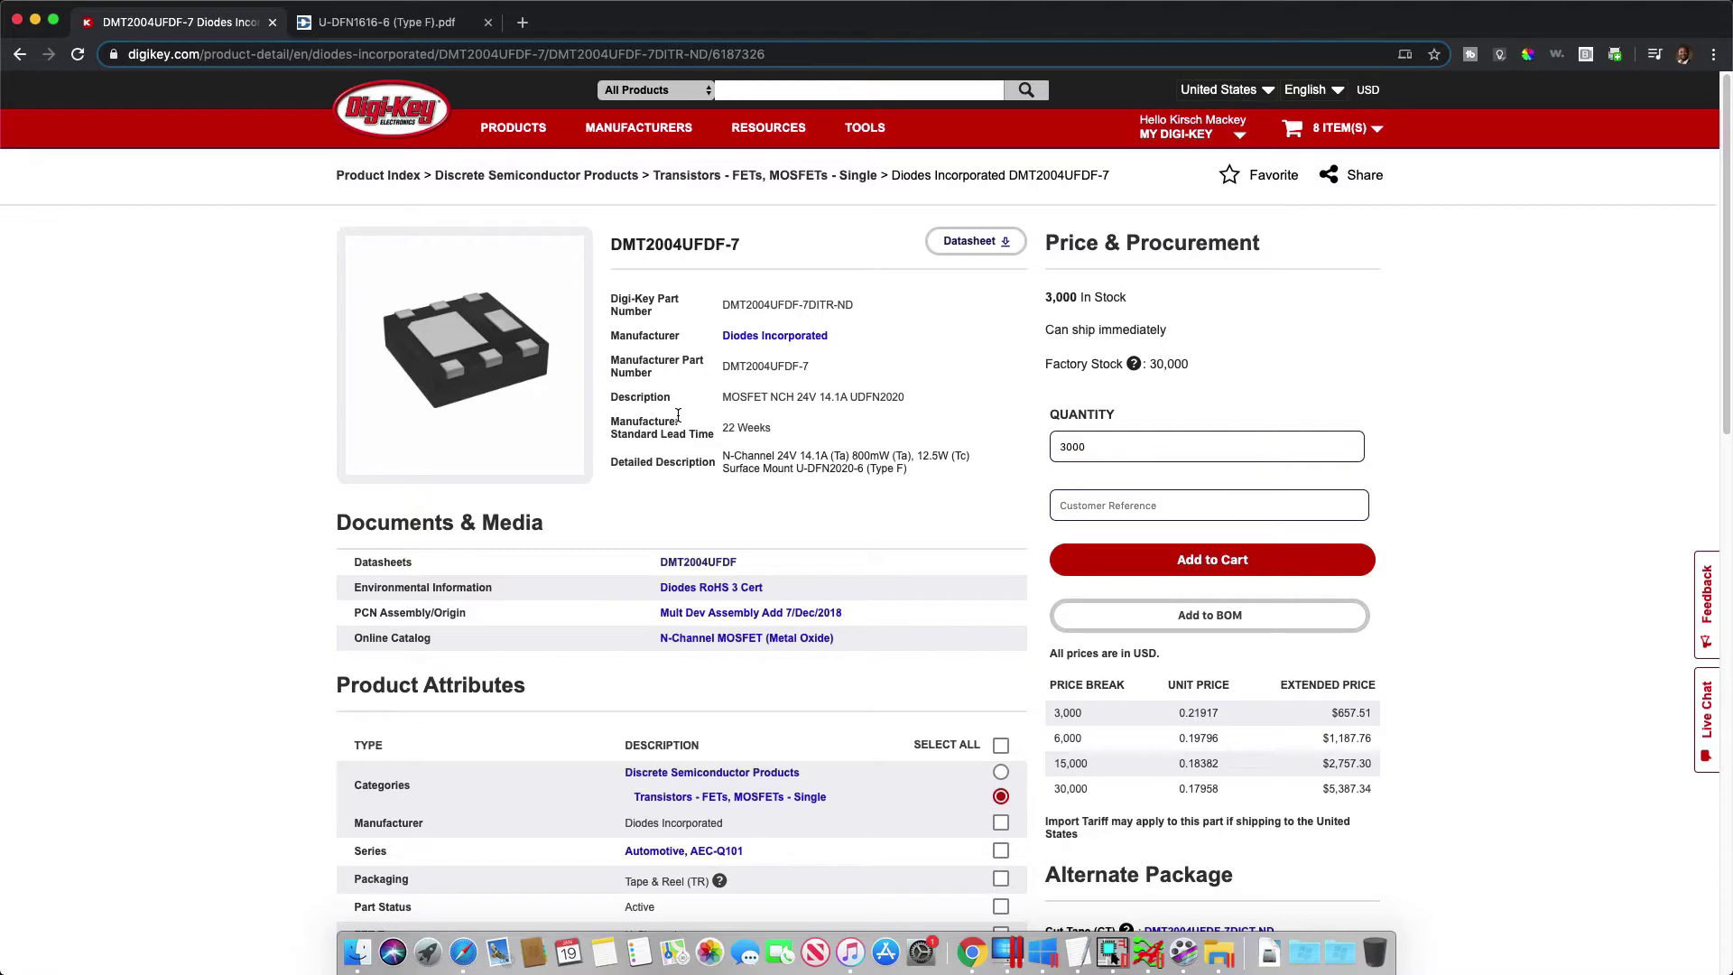
pyautogui.click(697, 562)
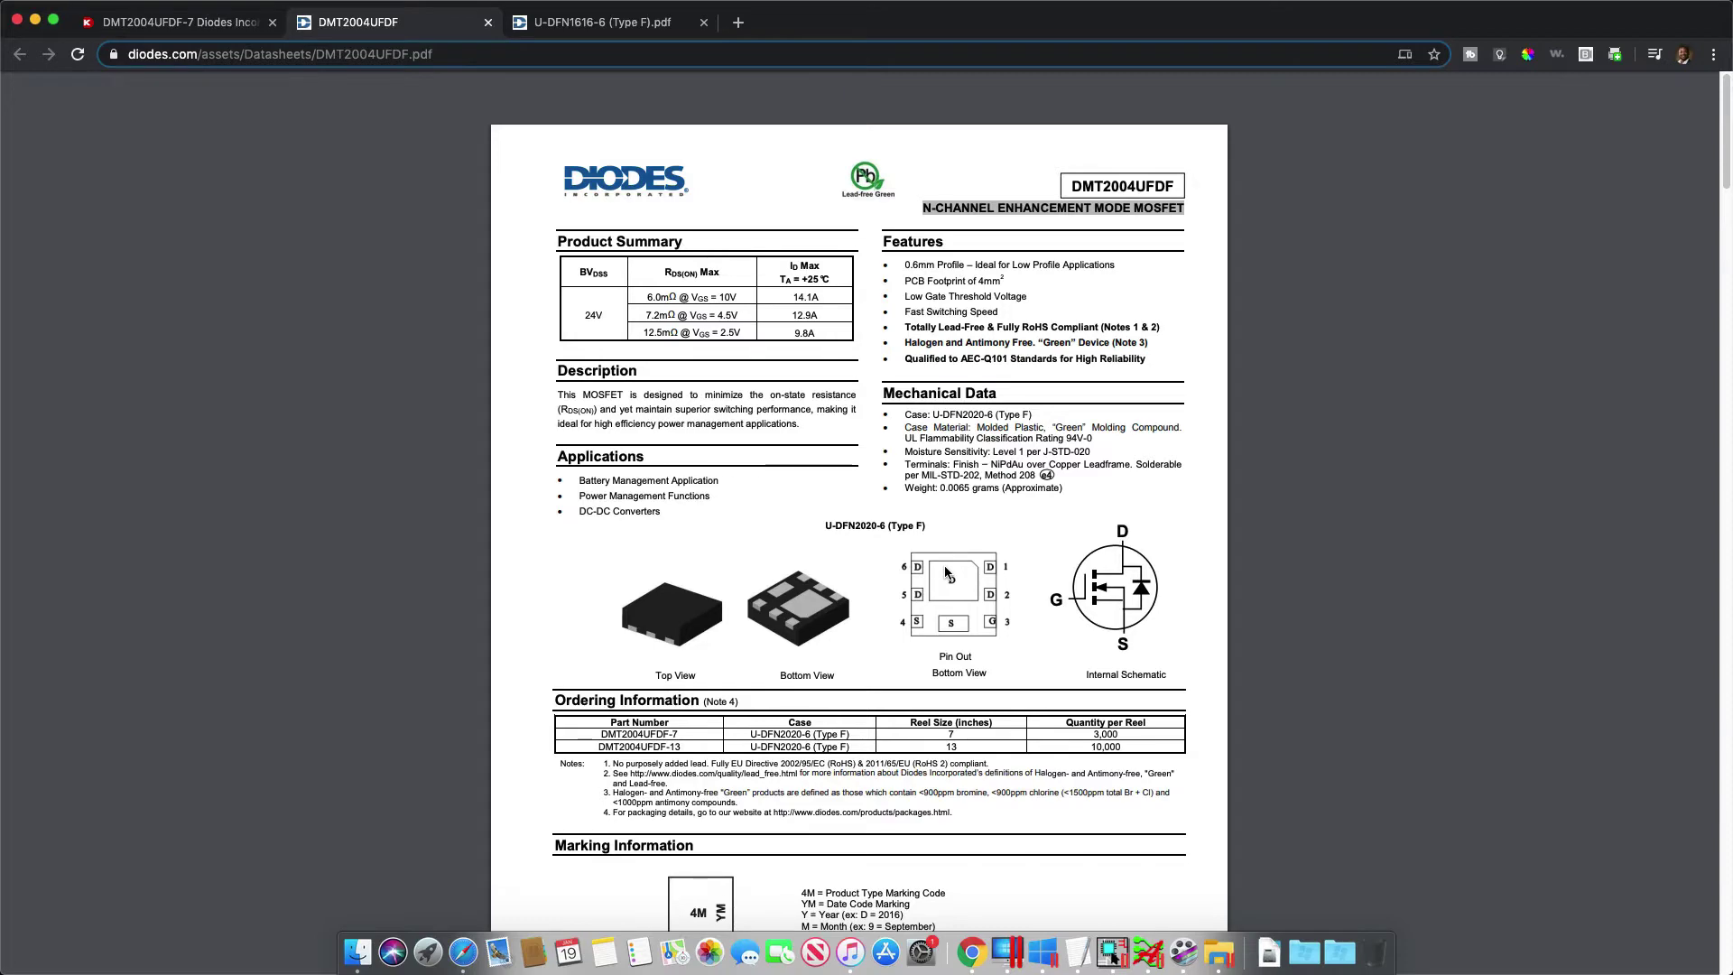
# Switch to OrCAD Capture, show schematic PAGE1 and deselect the MOSFET D1
pyautogui.hotkey('ctrl', 'Right')
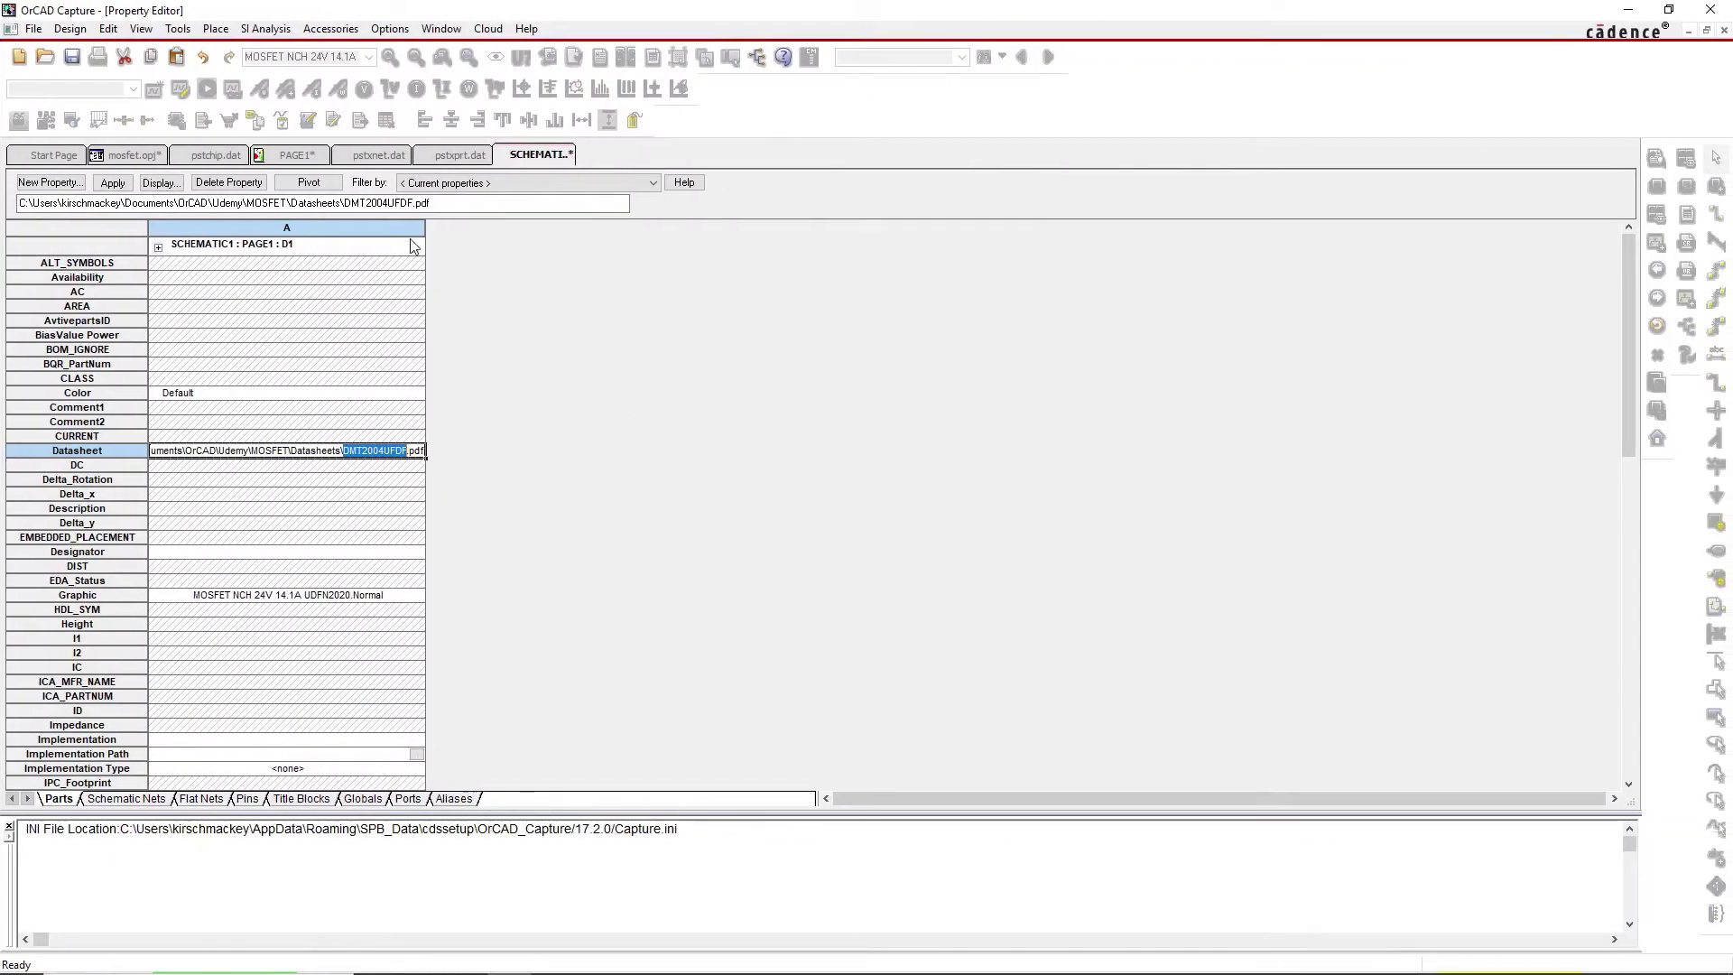
pyautogui.click(310, 158)
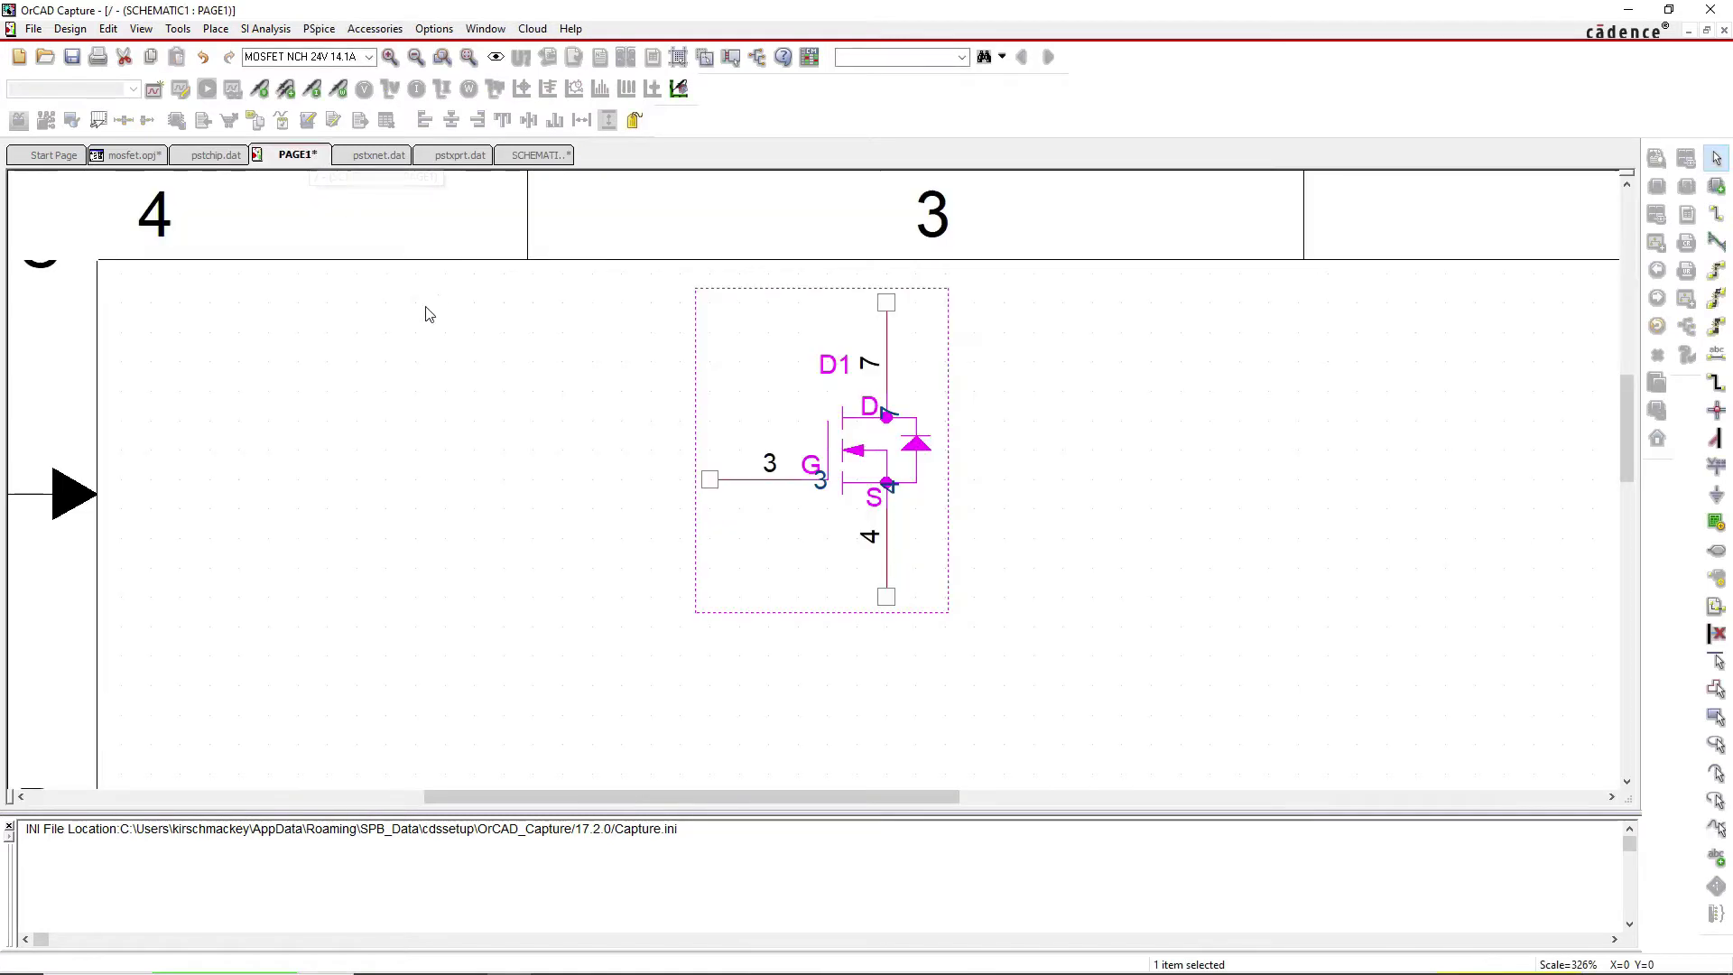
pyautogui.click(495, 360)
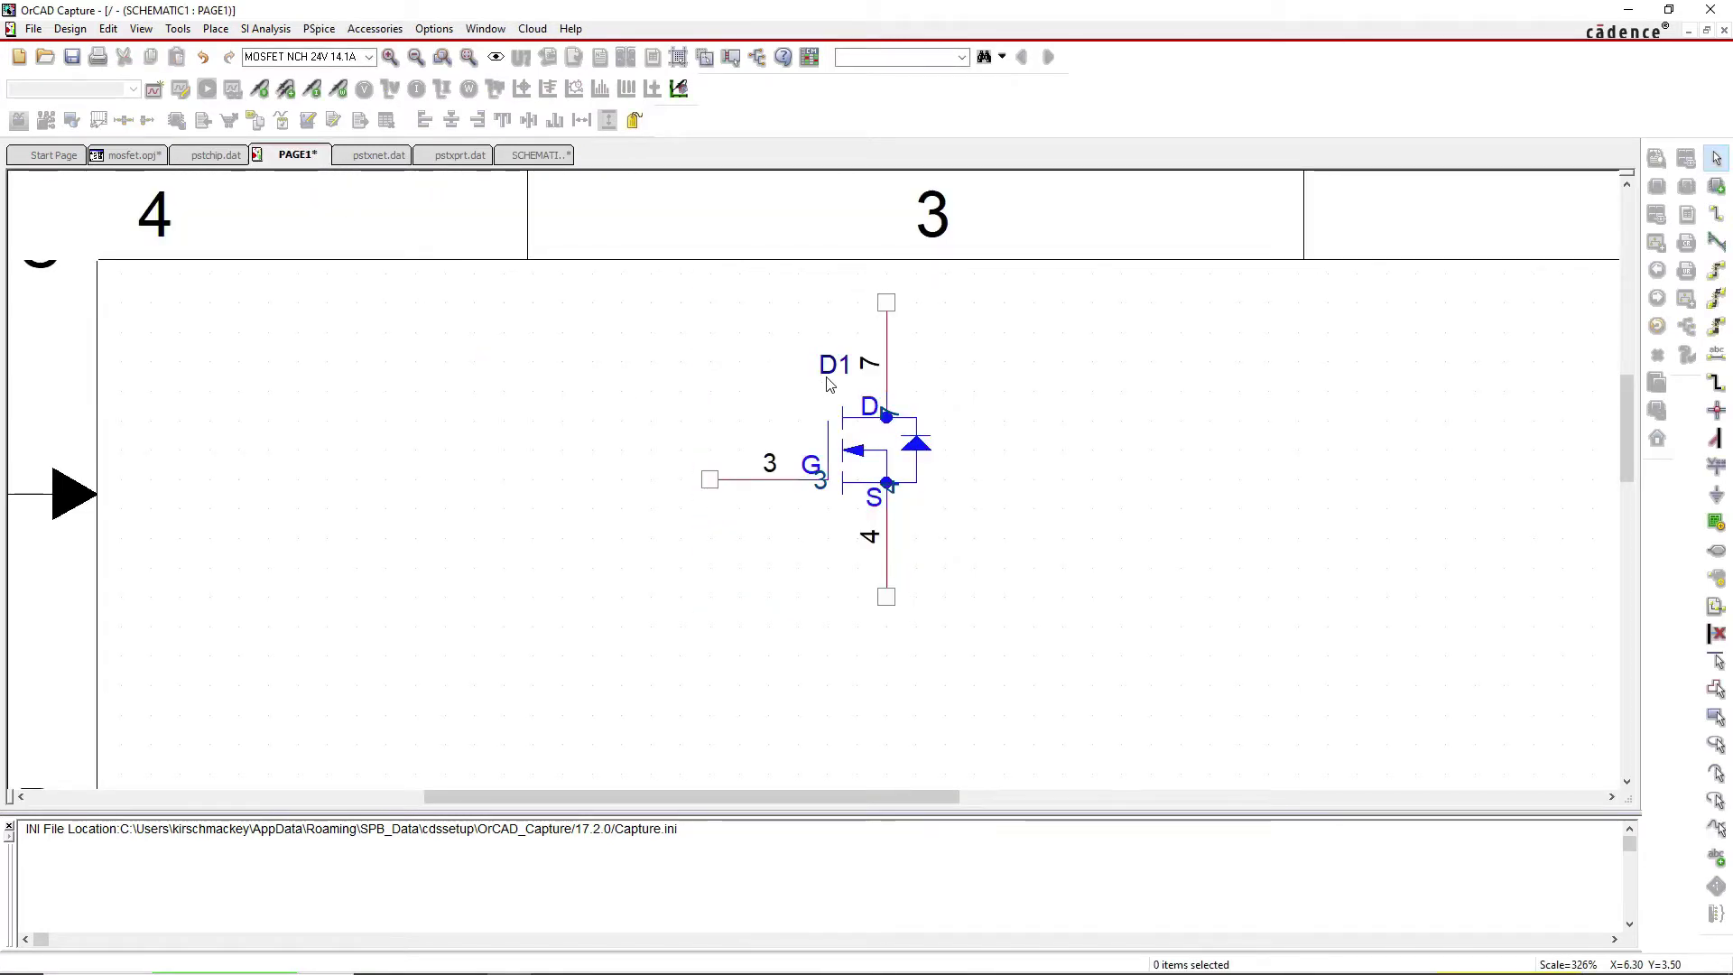
# Open the library part MOSFET NCH 24V 14.1A UDFN2020 from jan2020.olb for editing
pyautogui.click(131, 155)
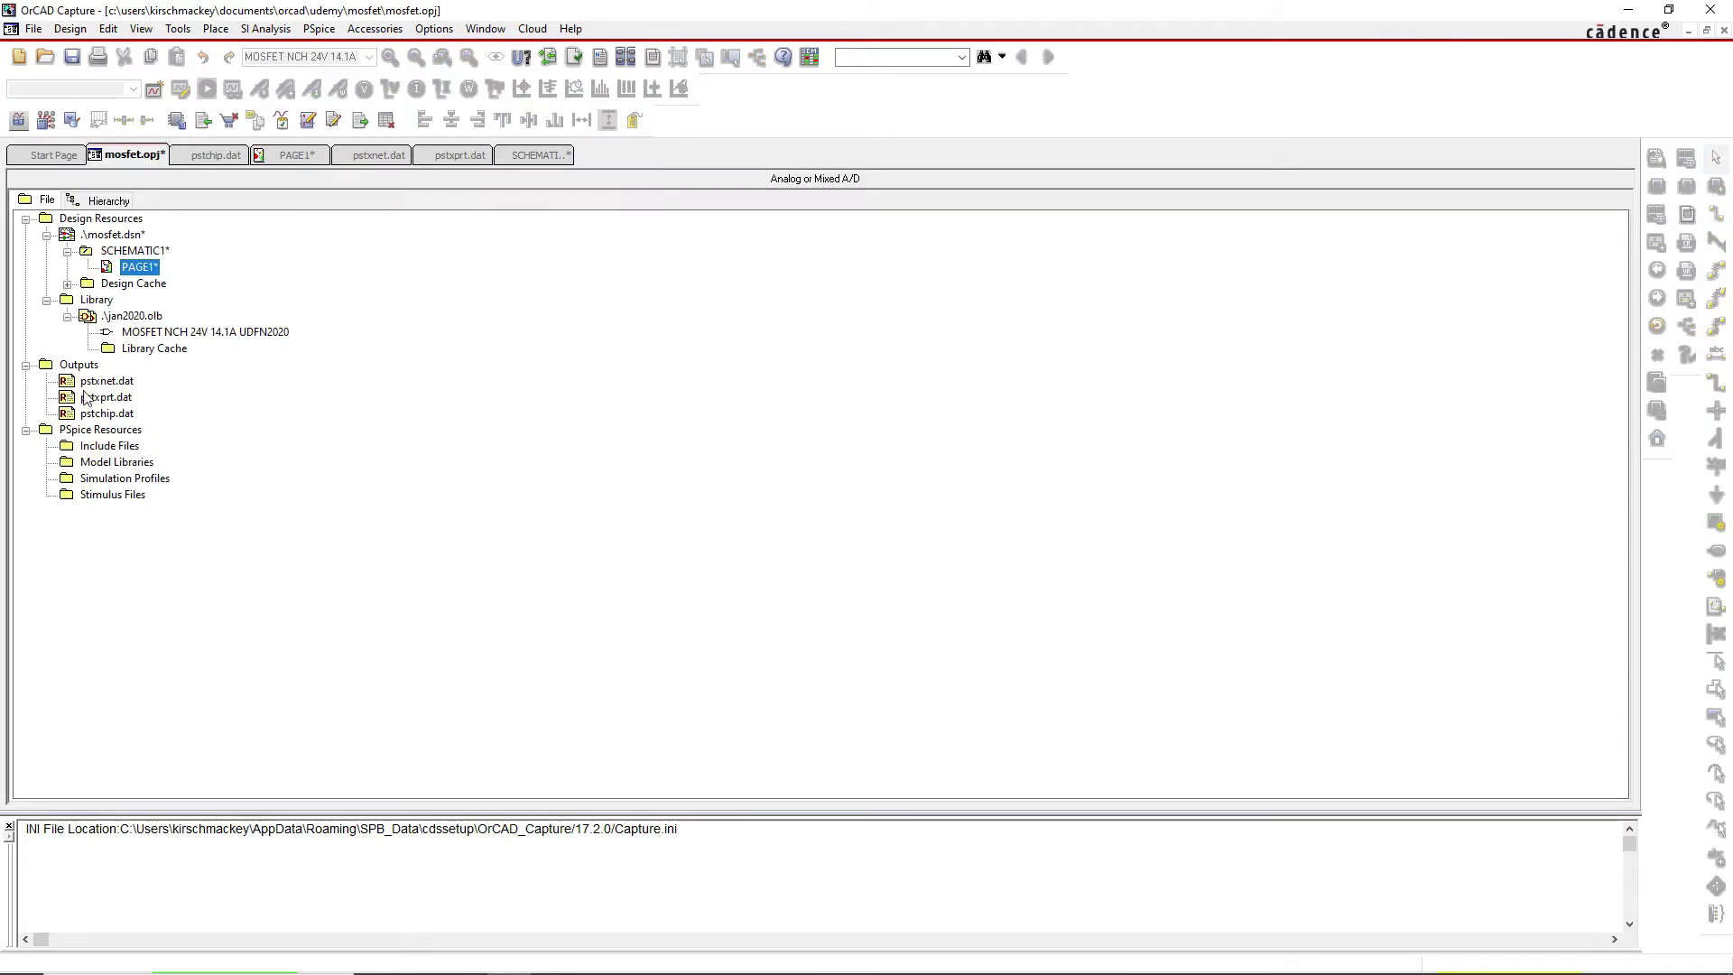
pyautogui.rightClick(201, 332)
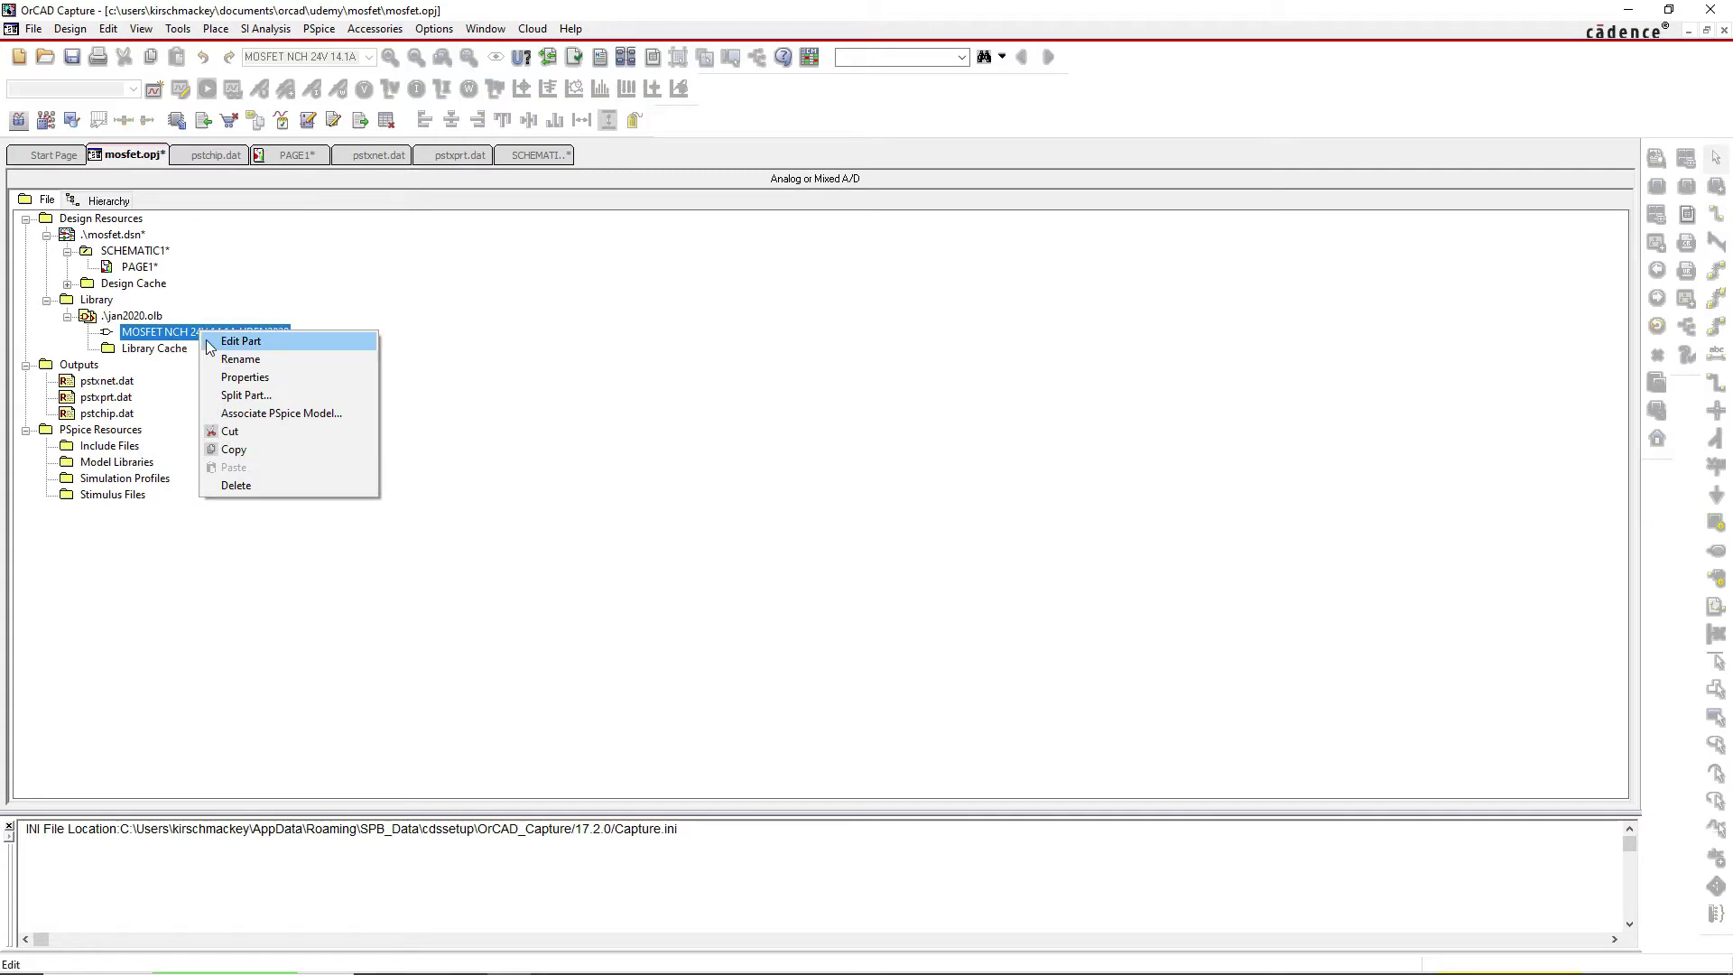
pyautogui.click(209, 345)
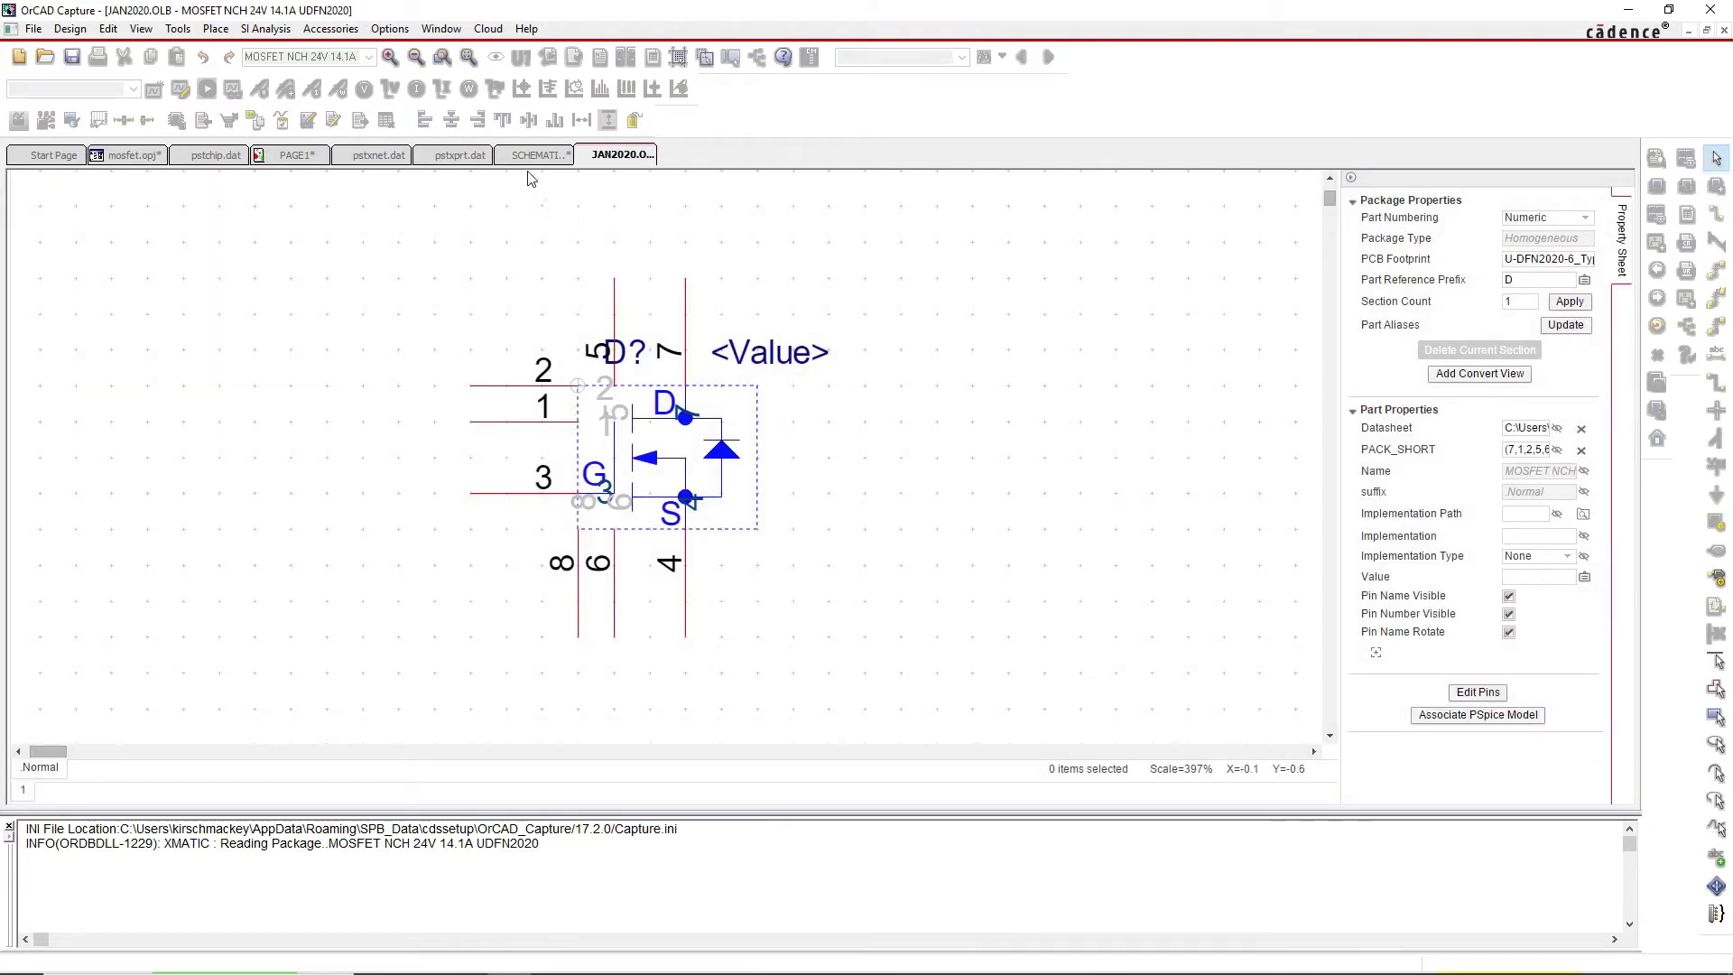
# View the MOSFET on schematic PAGE1 and its footprint on the MOSFET board in OrCAD PCB Designer
pyautogui.click(321, 157)
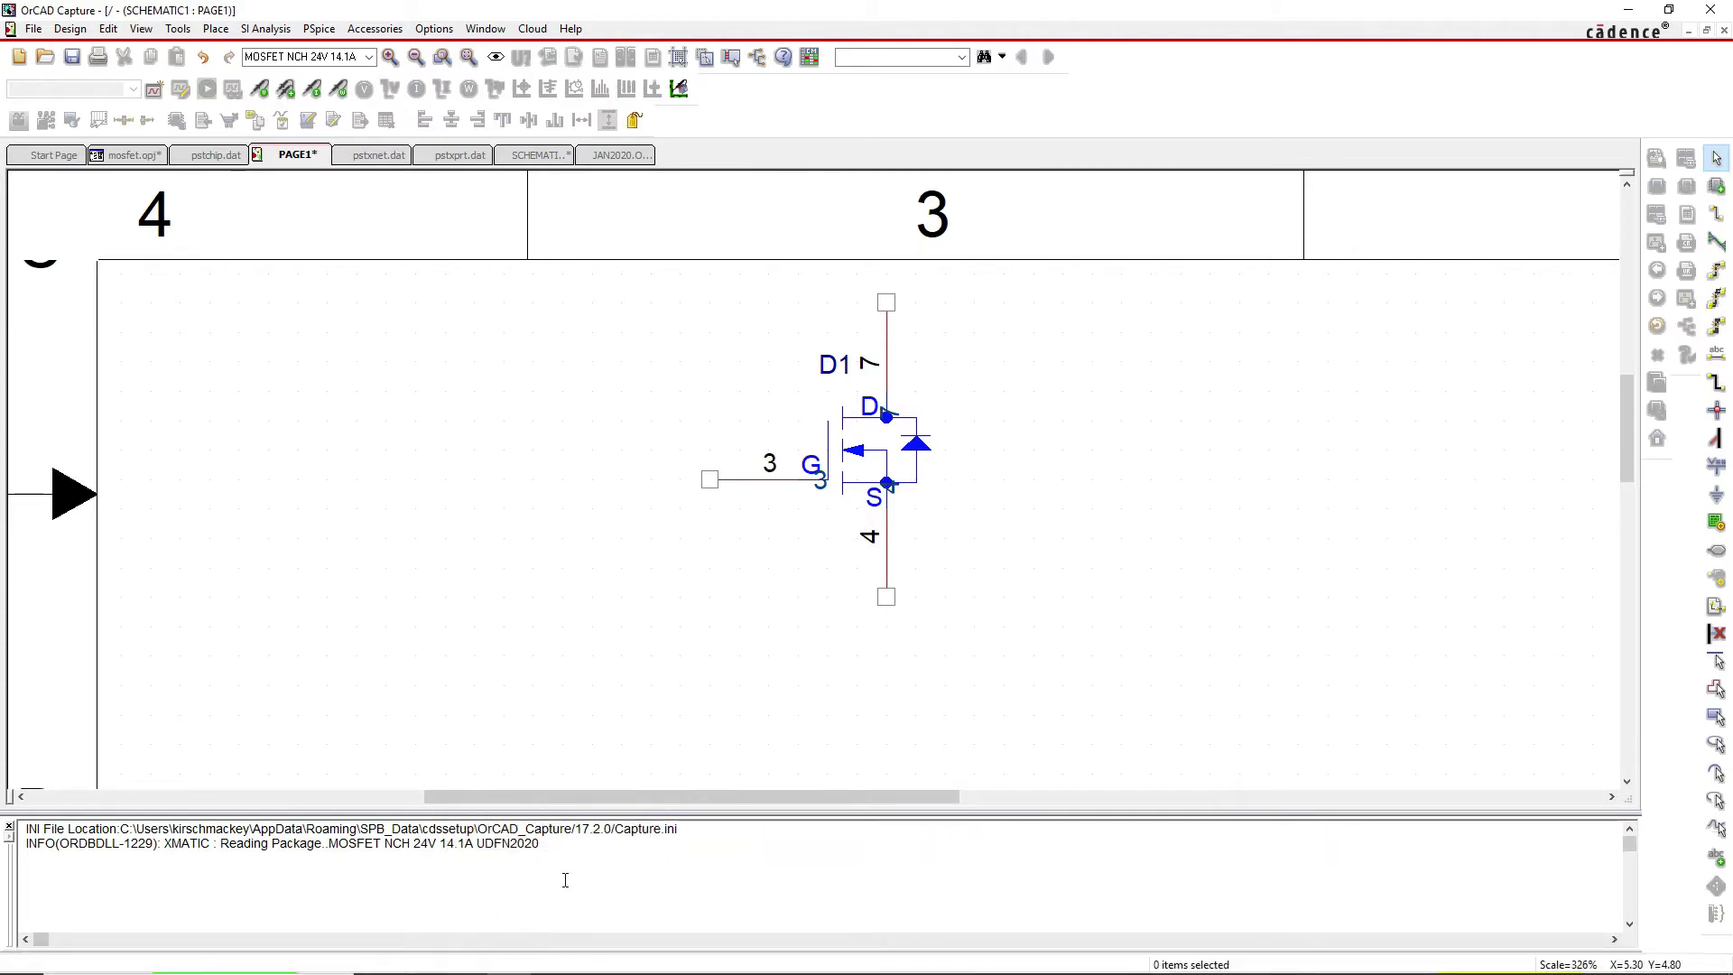
pyautogui.click(553, 957)
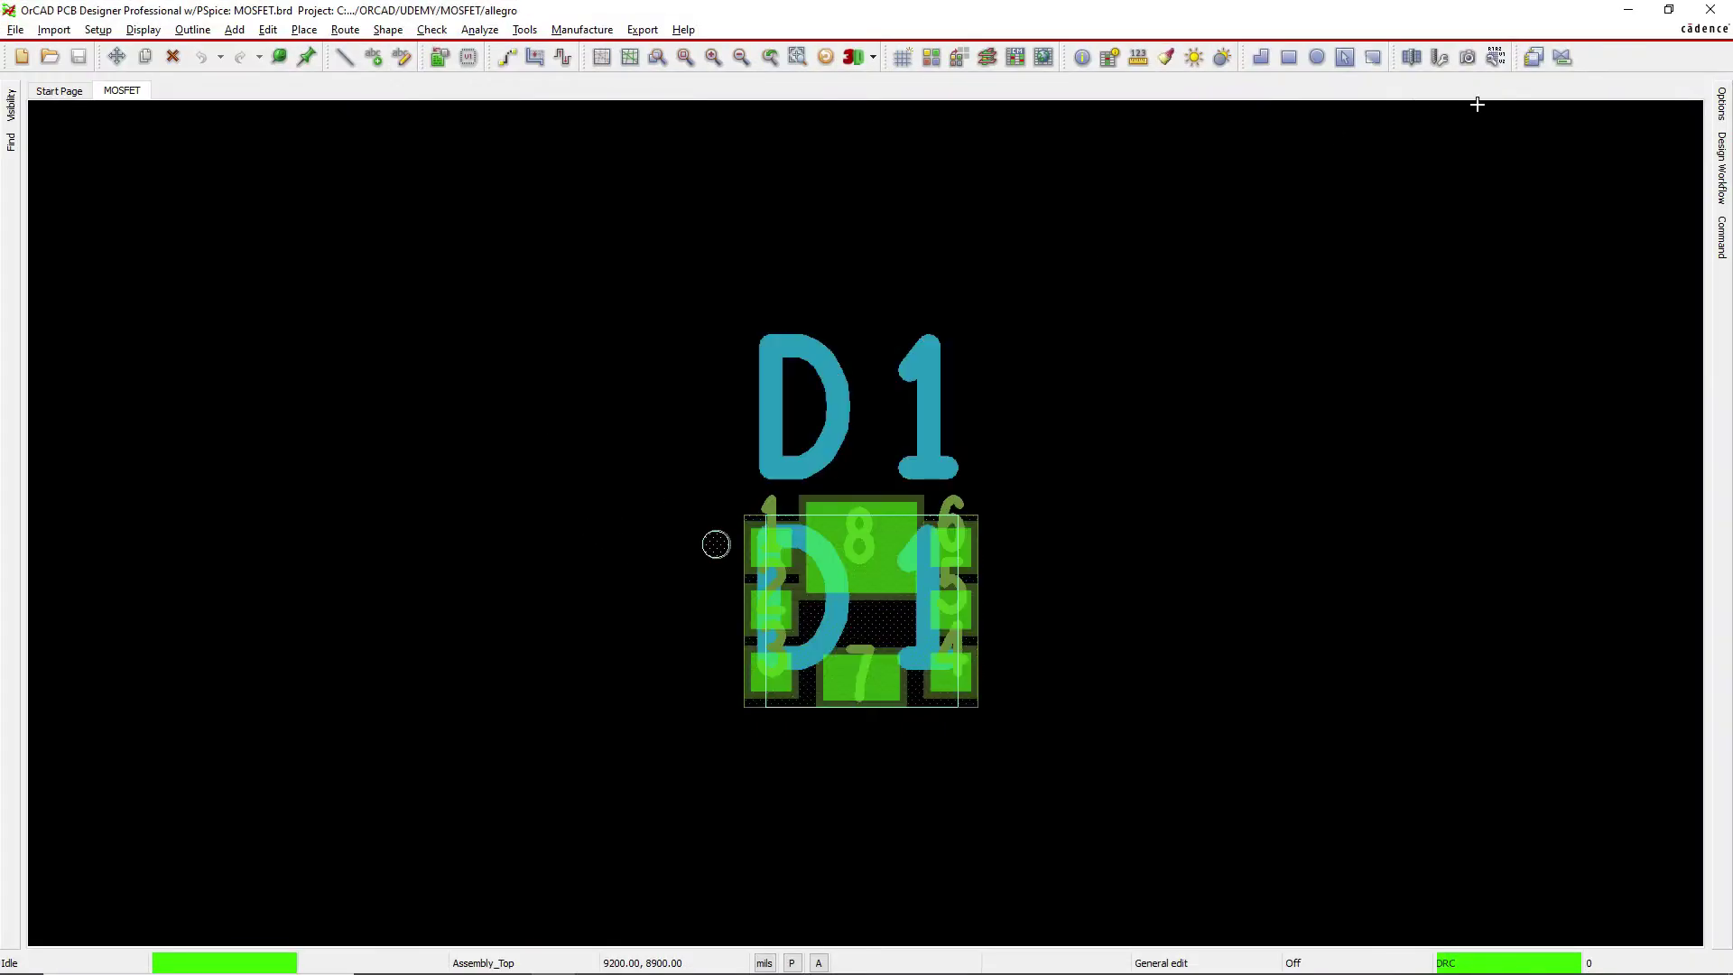
pyautogui.click(1629, 10)
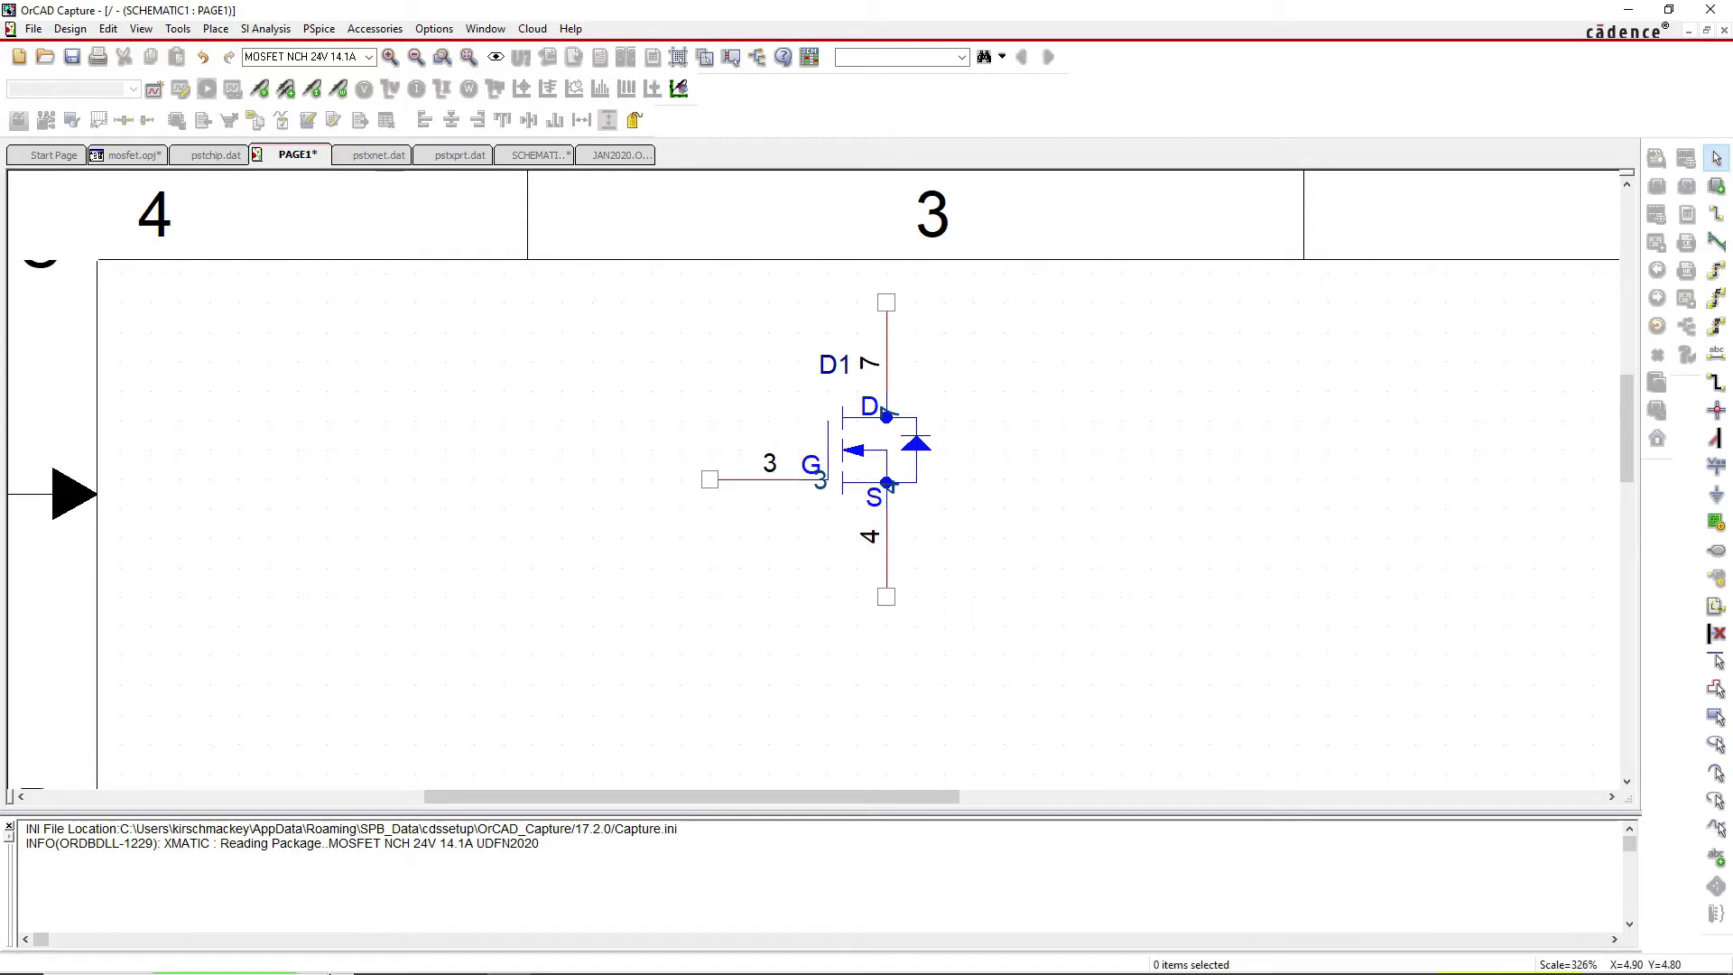
# Switch to the browser and review the pin-out, internal schematic and maximum ratings in the DMT2004UFDF datasheet
pyautogui.hotkey('ctrl', 'Left')
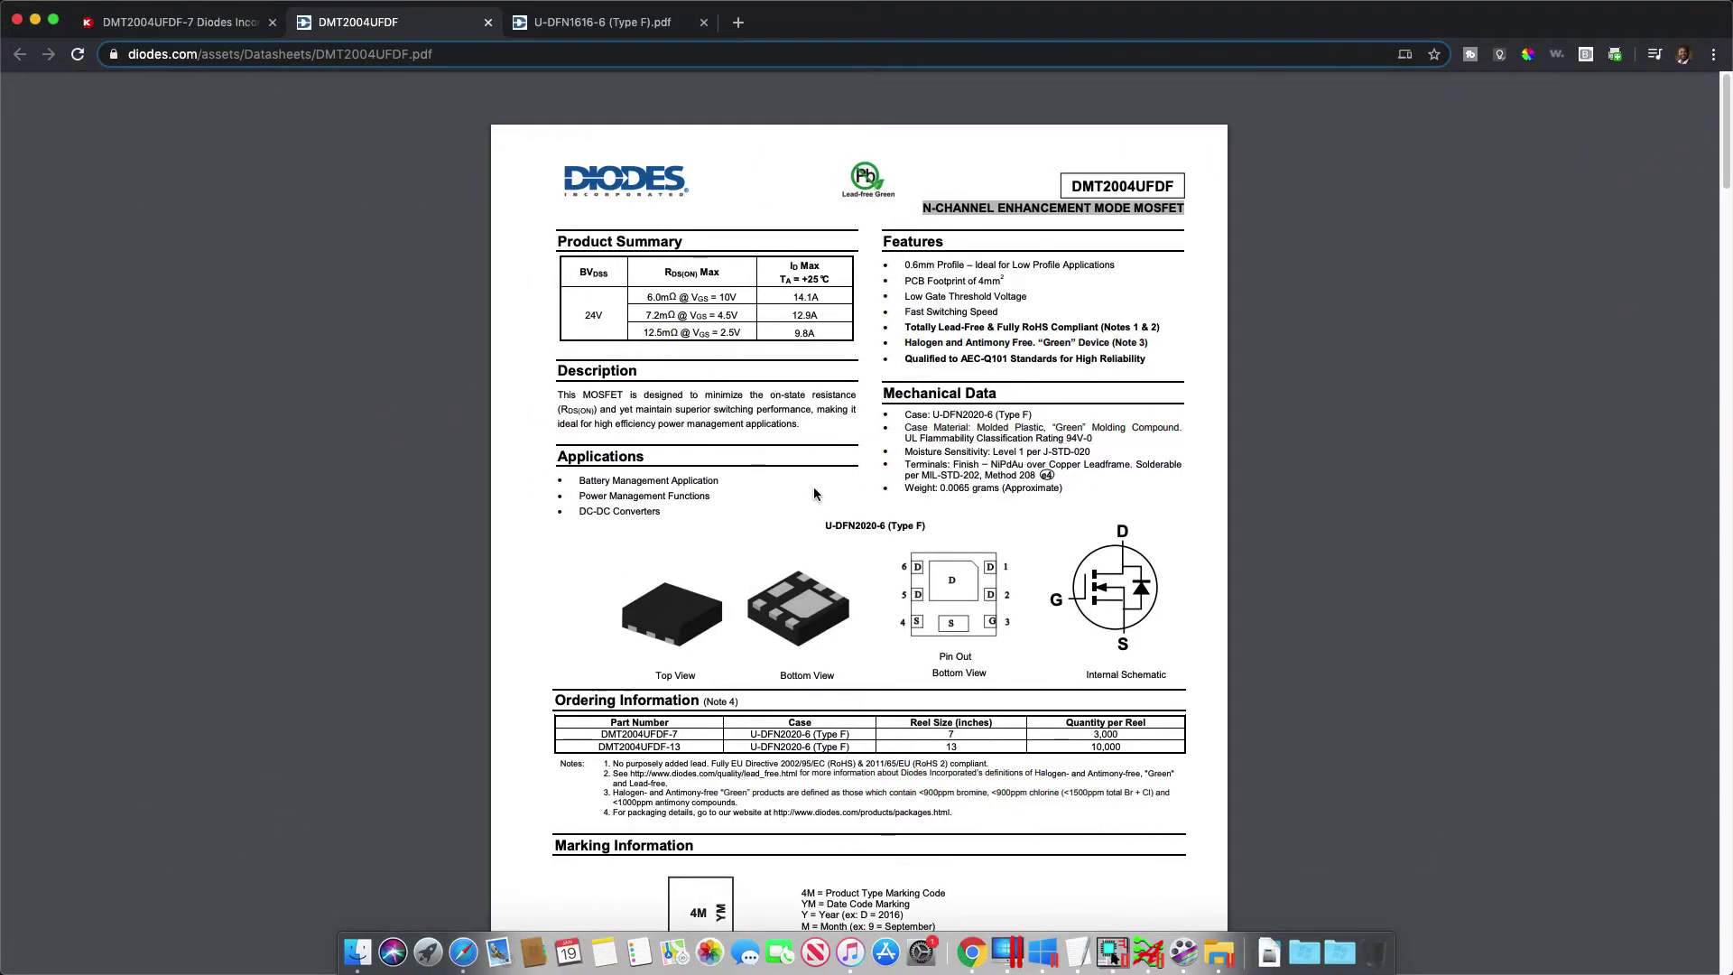
pyautogui.scroll(-3, 1199, 598)
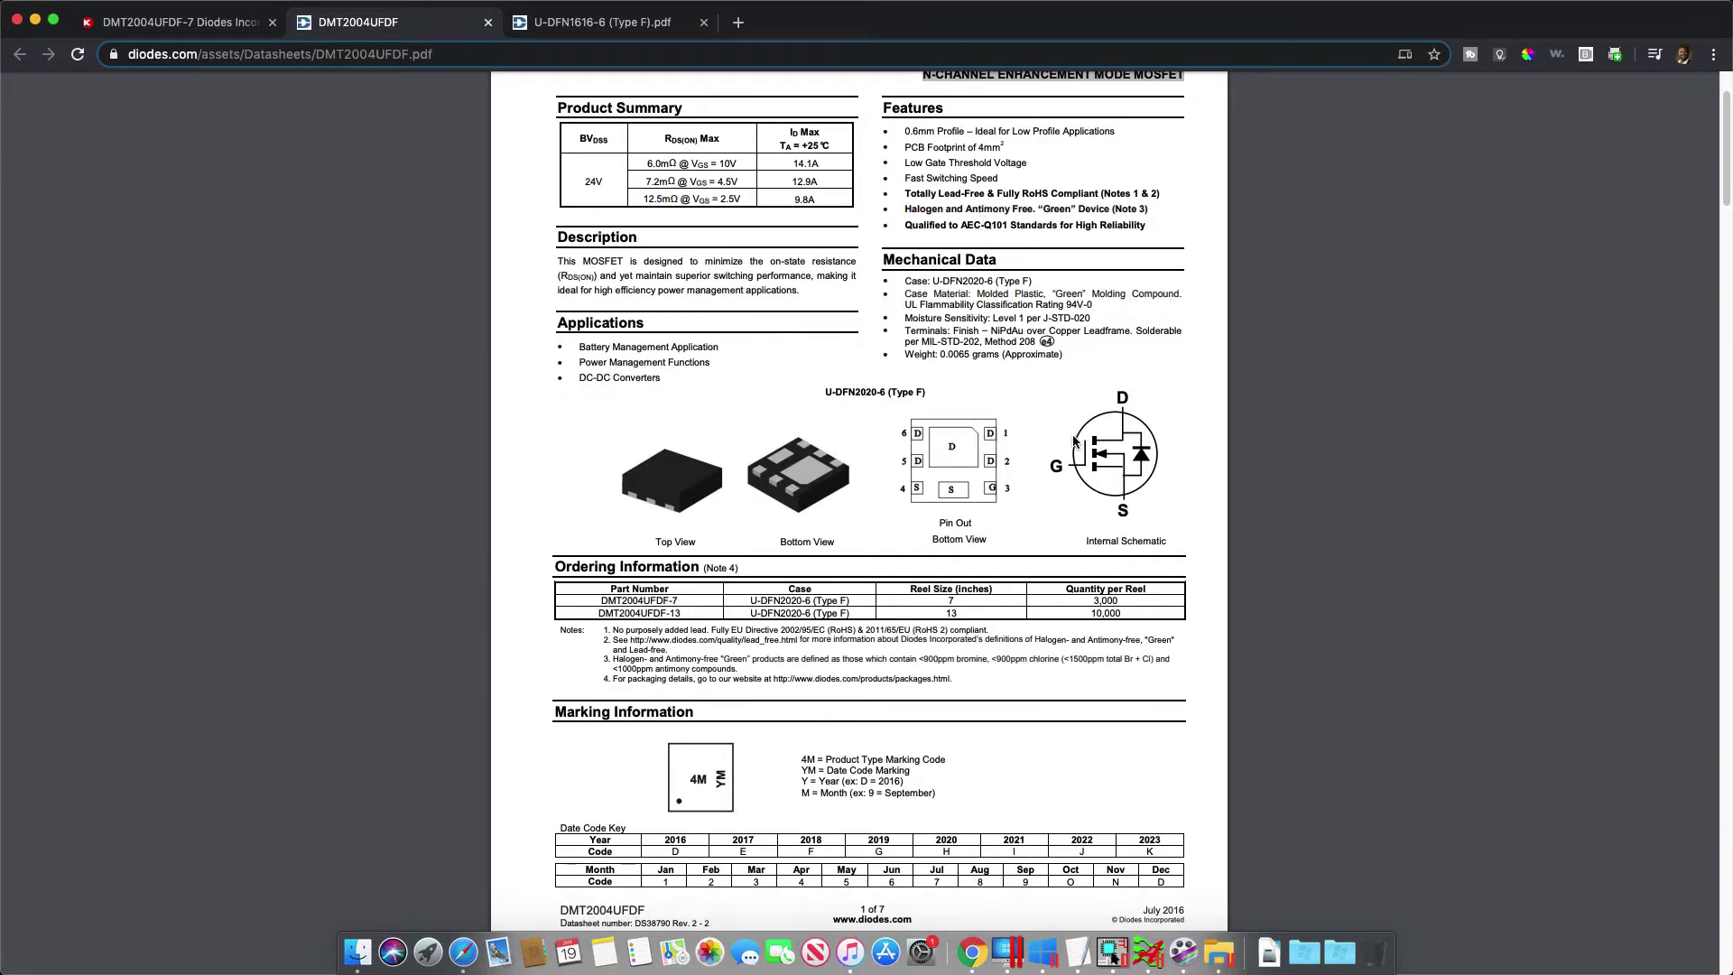
pyautogui.scroll(-3, 1056, 466)
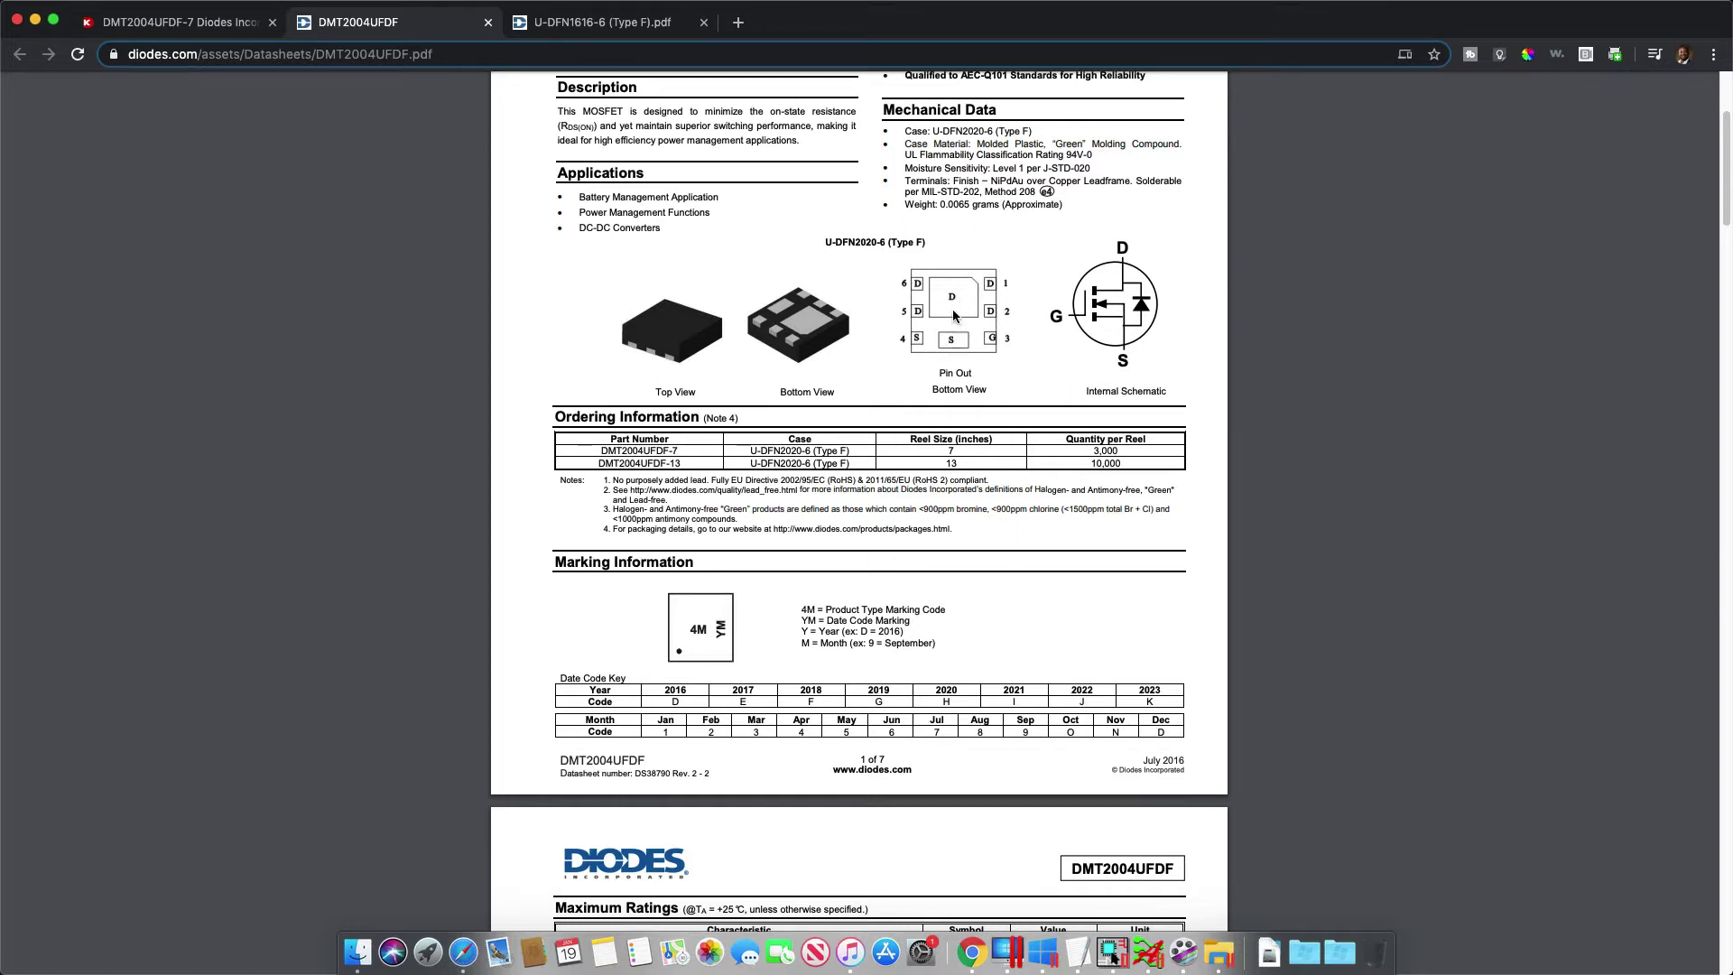
pyautogui.scroll(-7, 975, 430)
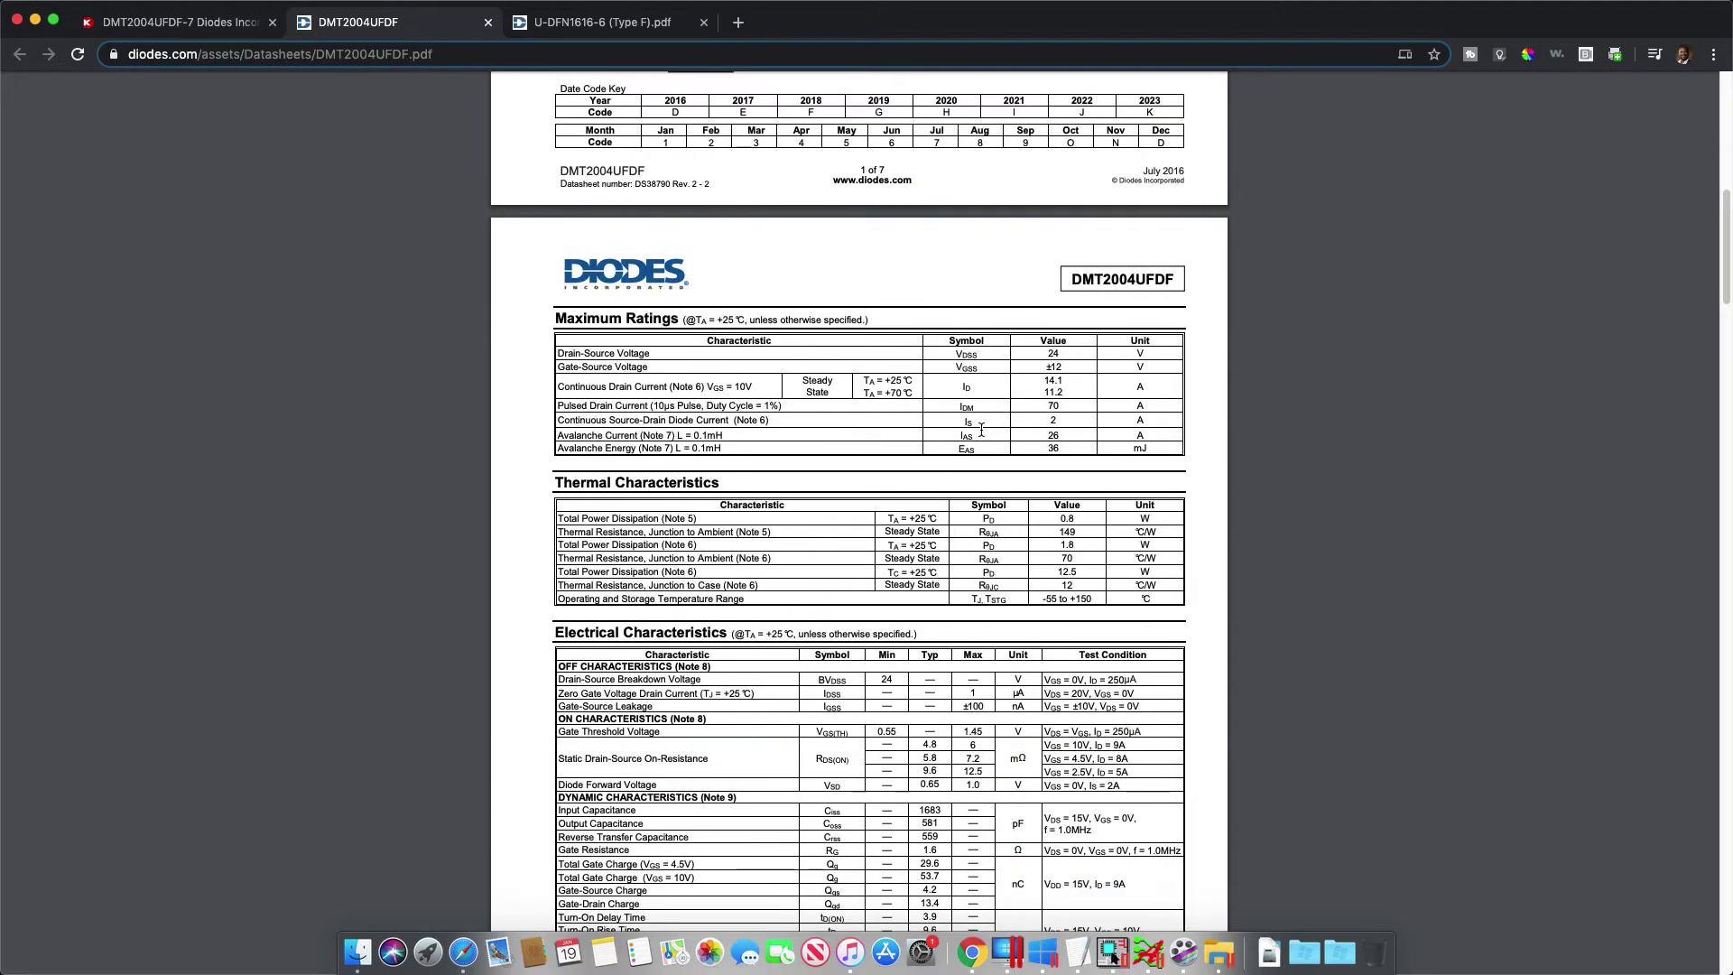
# Switch back to OrCAD Capture and select the jan2020.olb library in the mosfet.opj project
pyautogui.hotkey('ctrl', 'Right')
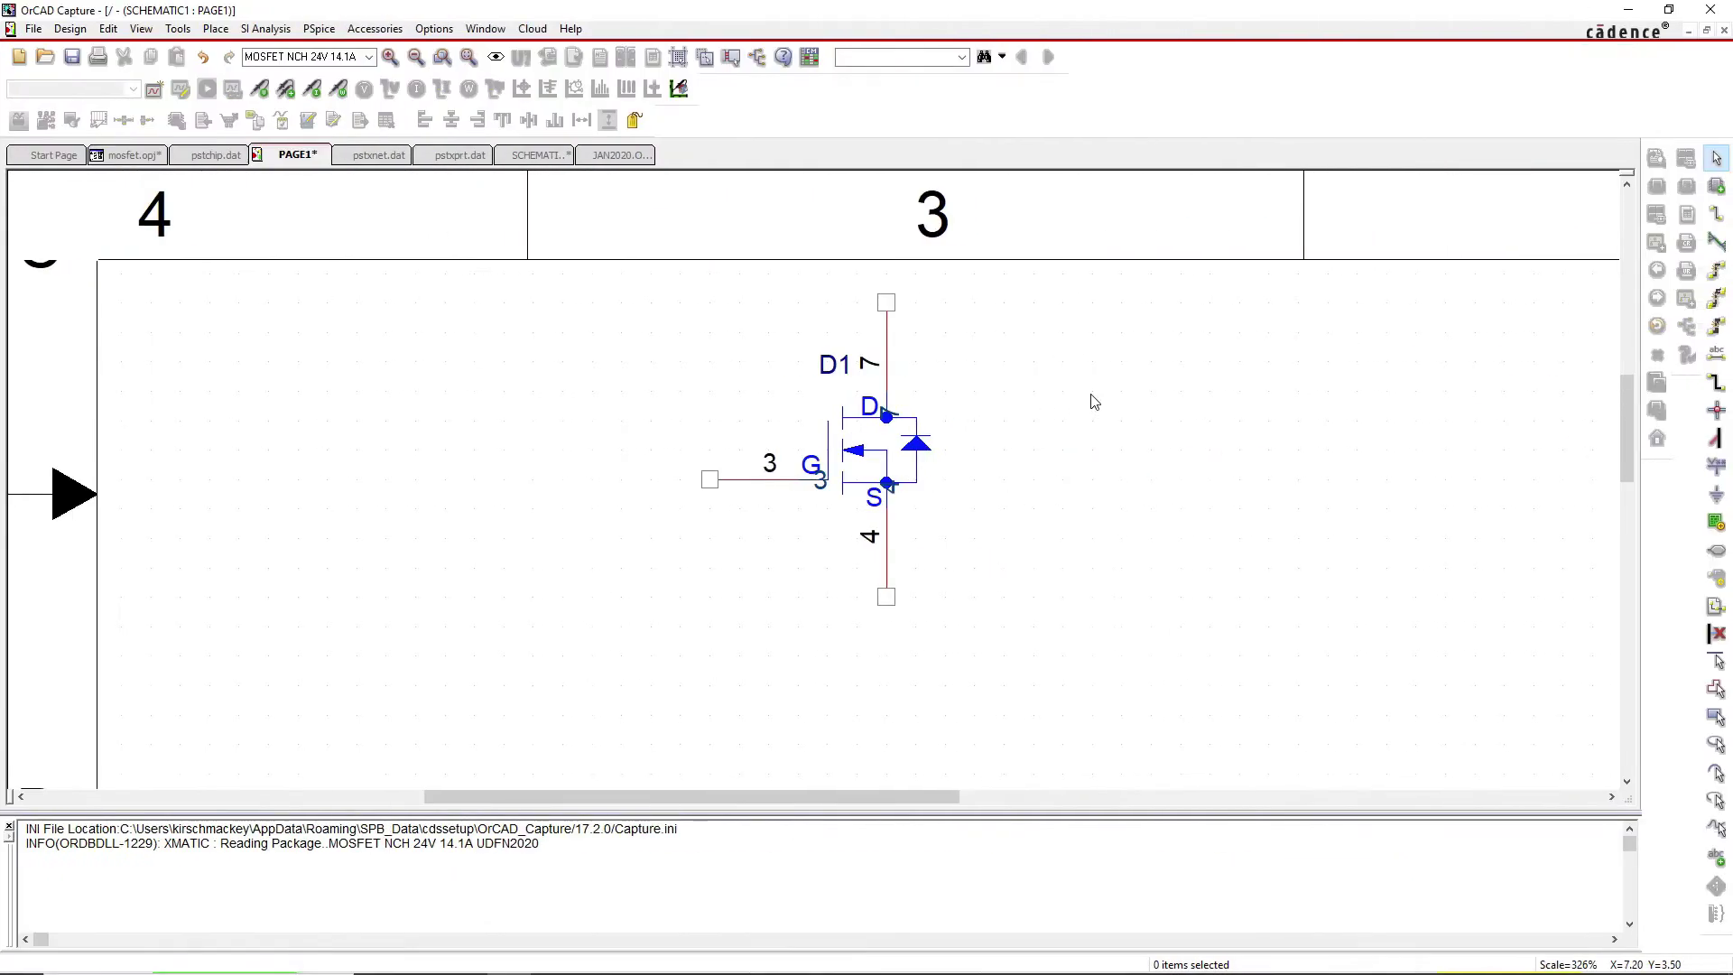
pyautogui.click(135, 155)
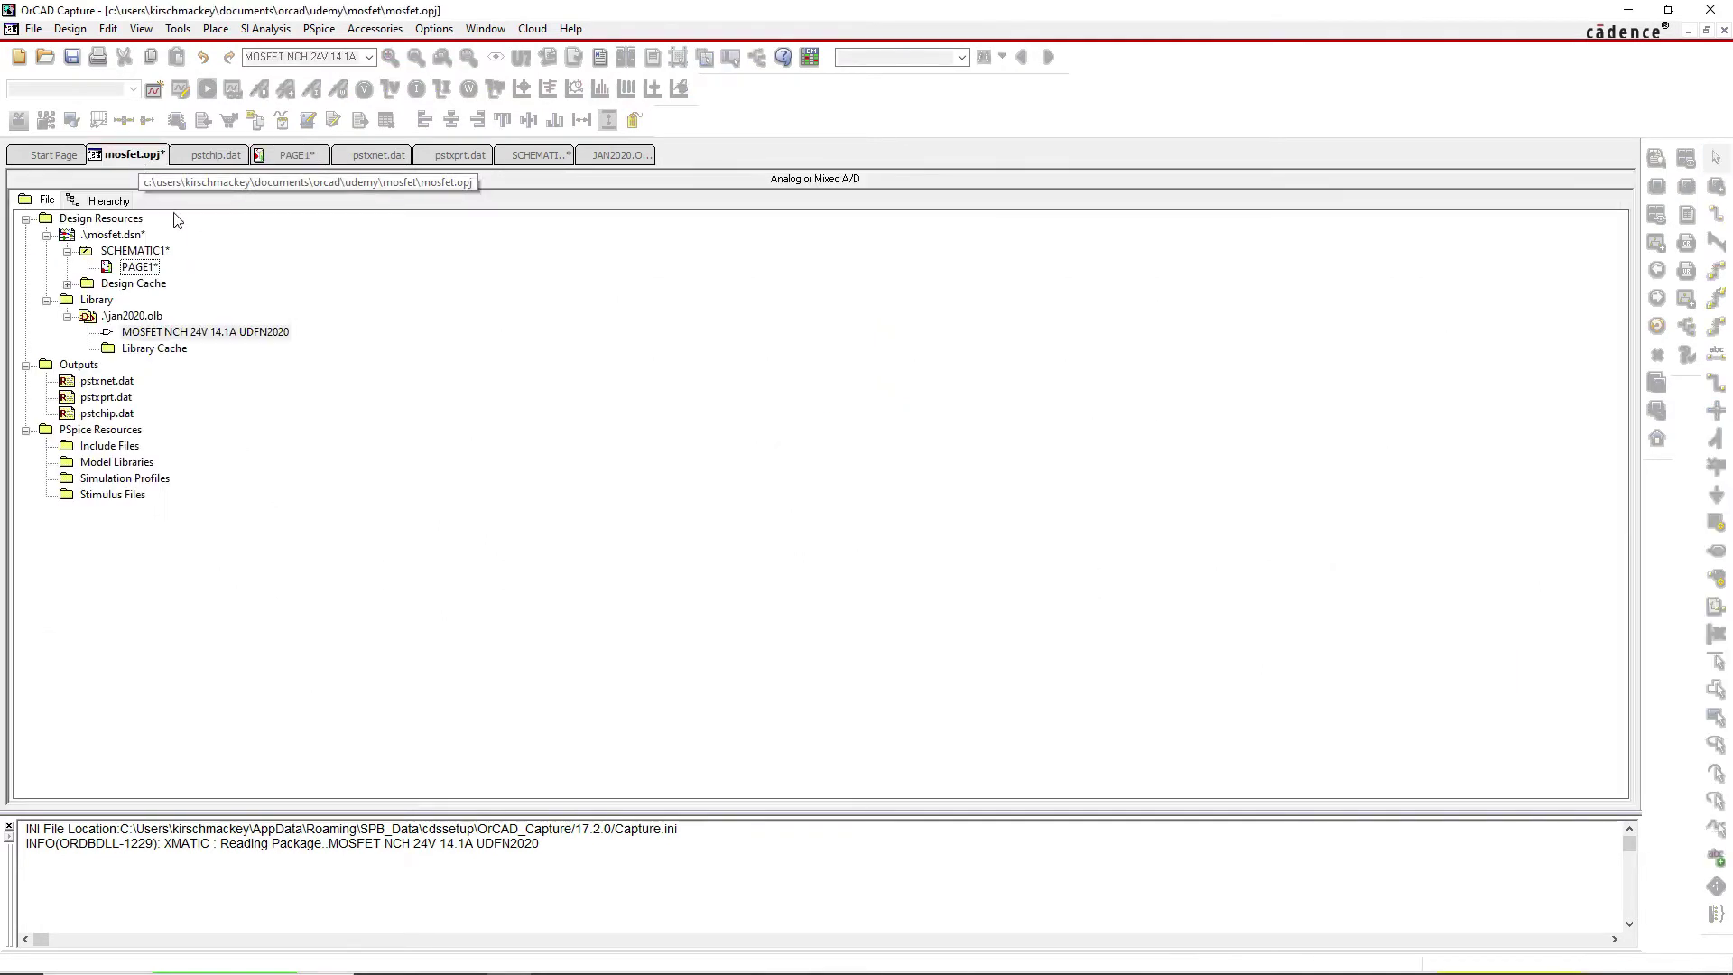
pyautogui.click(132, 316)
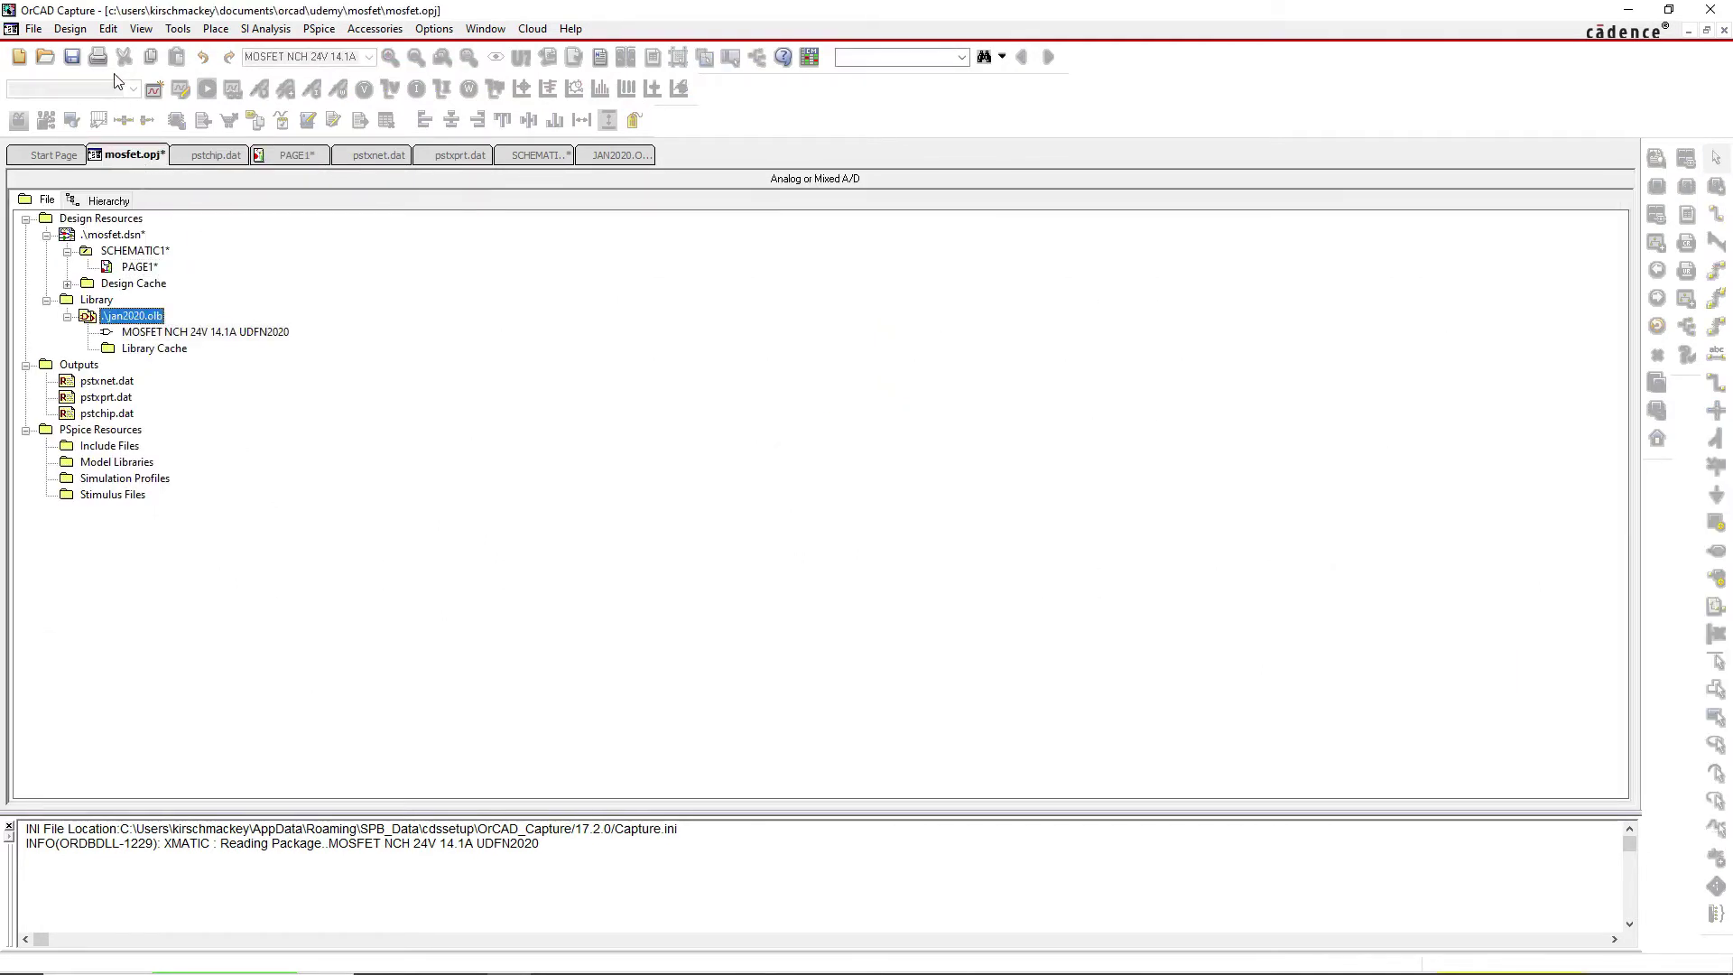
pyautogui.click(34, 30)
pyautogui.press('Right')
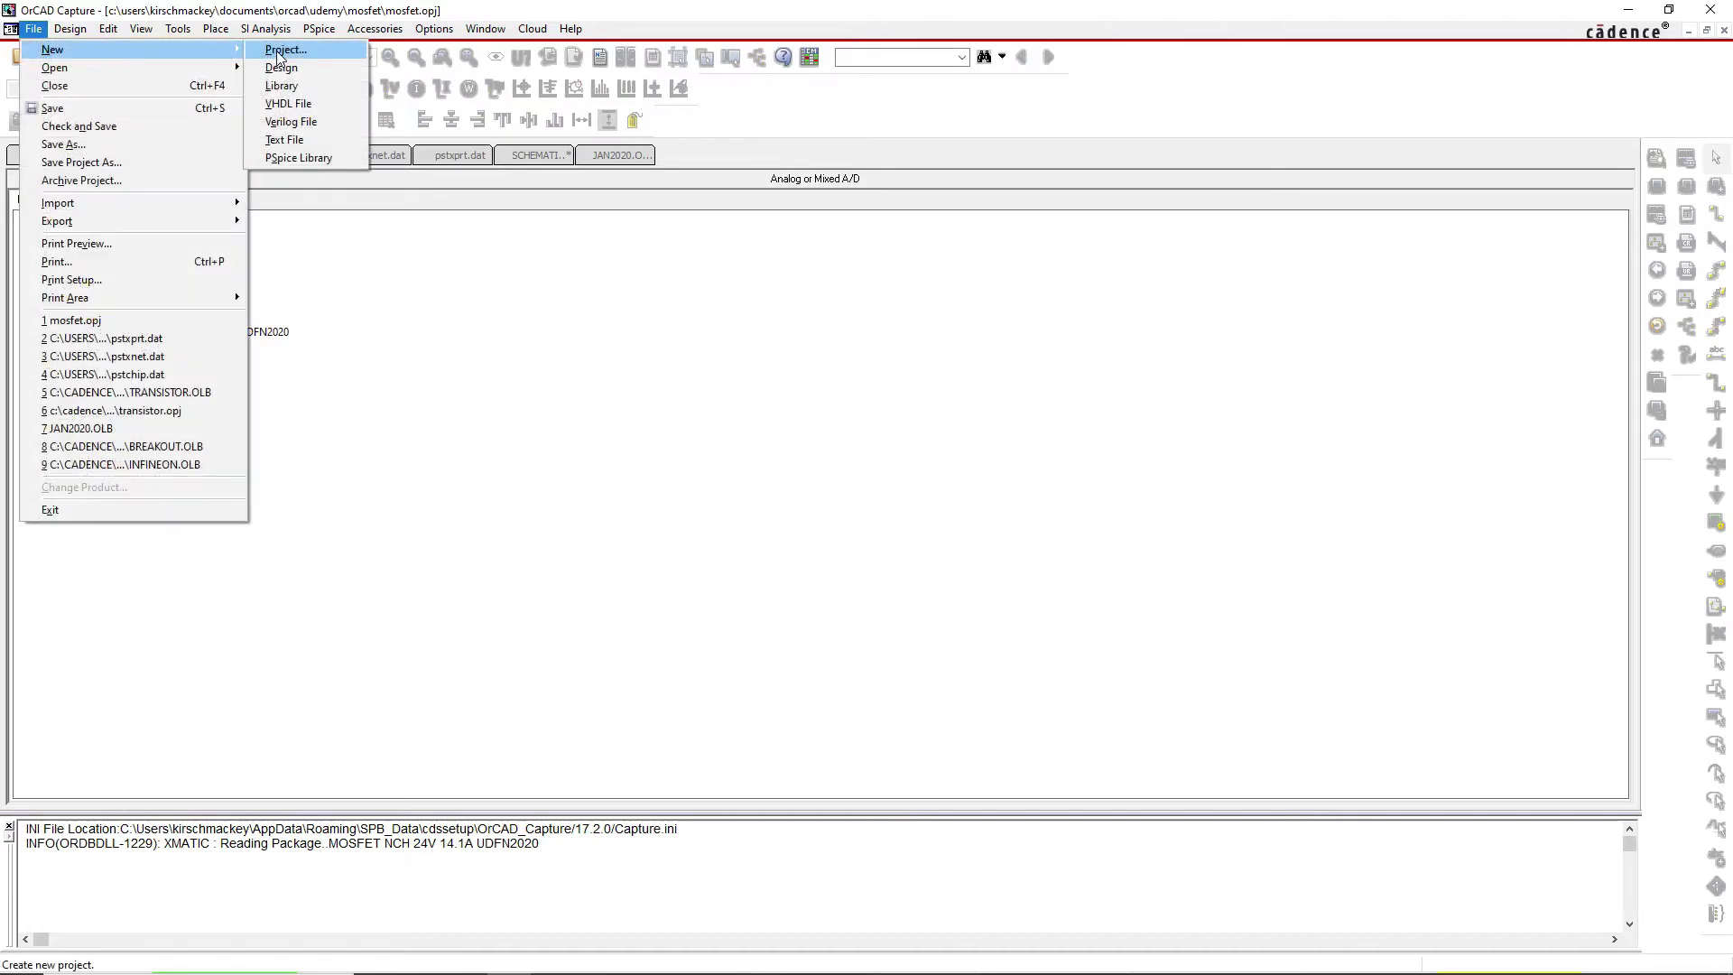
pyautogui.press('Down')
pyautogui.press('Escape')
pyautogui.press('Escape')
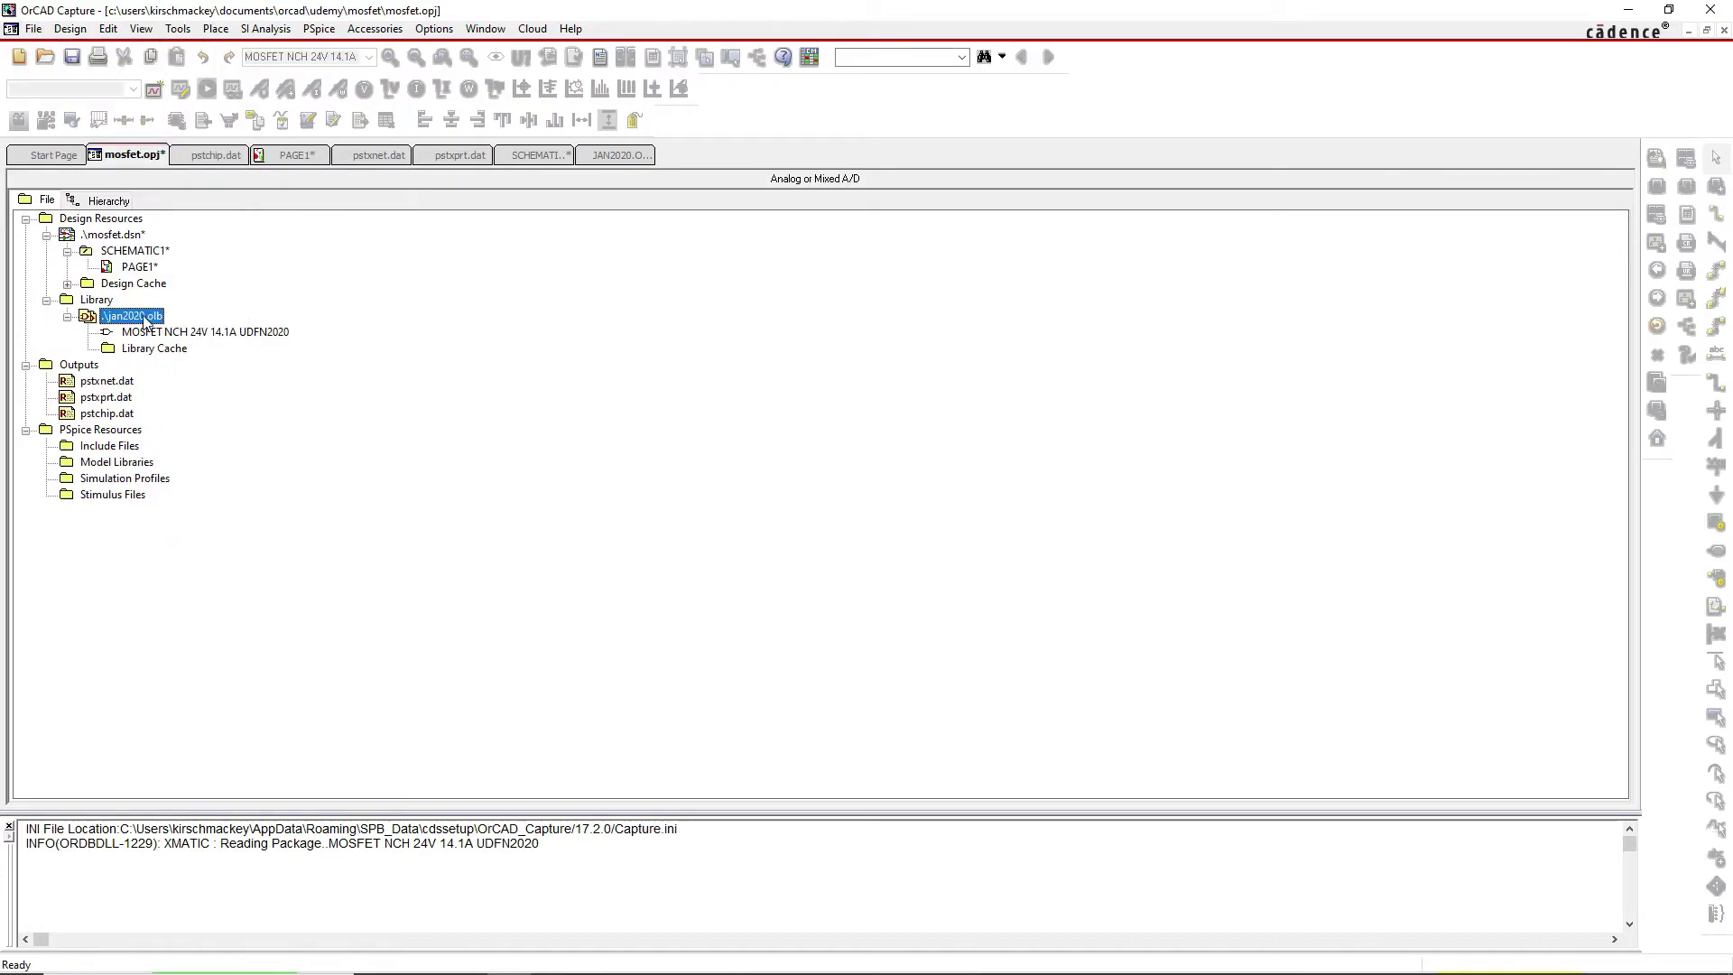
pyautogui.rightClick(147, 323)
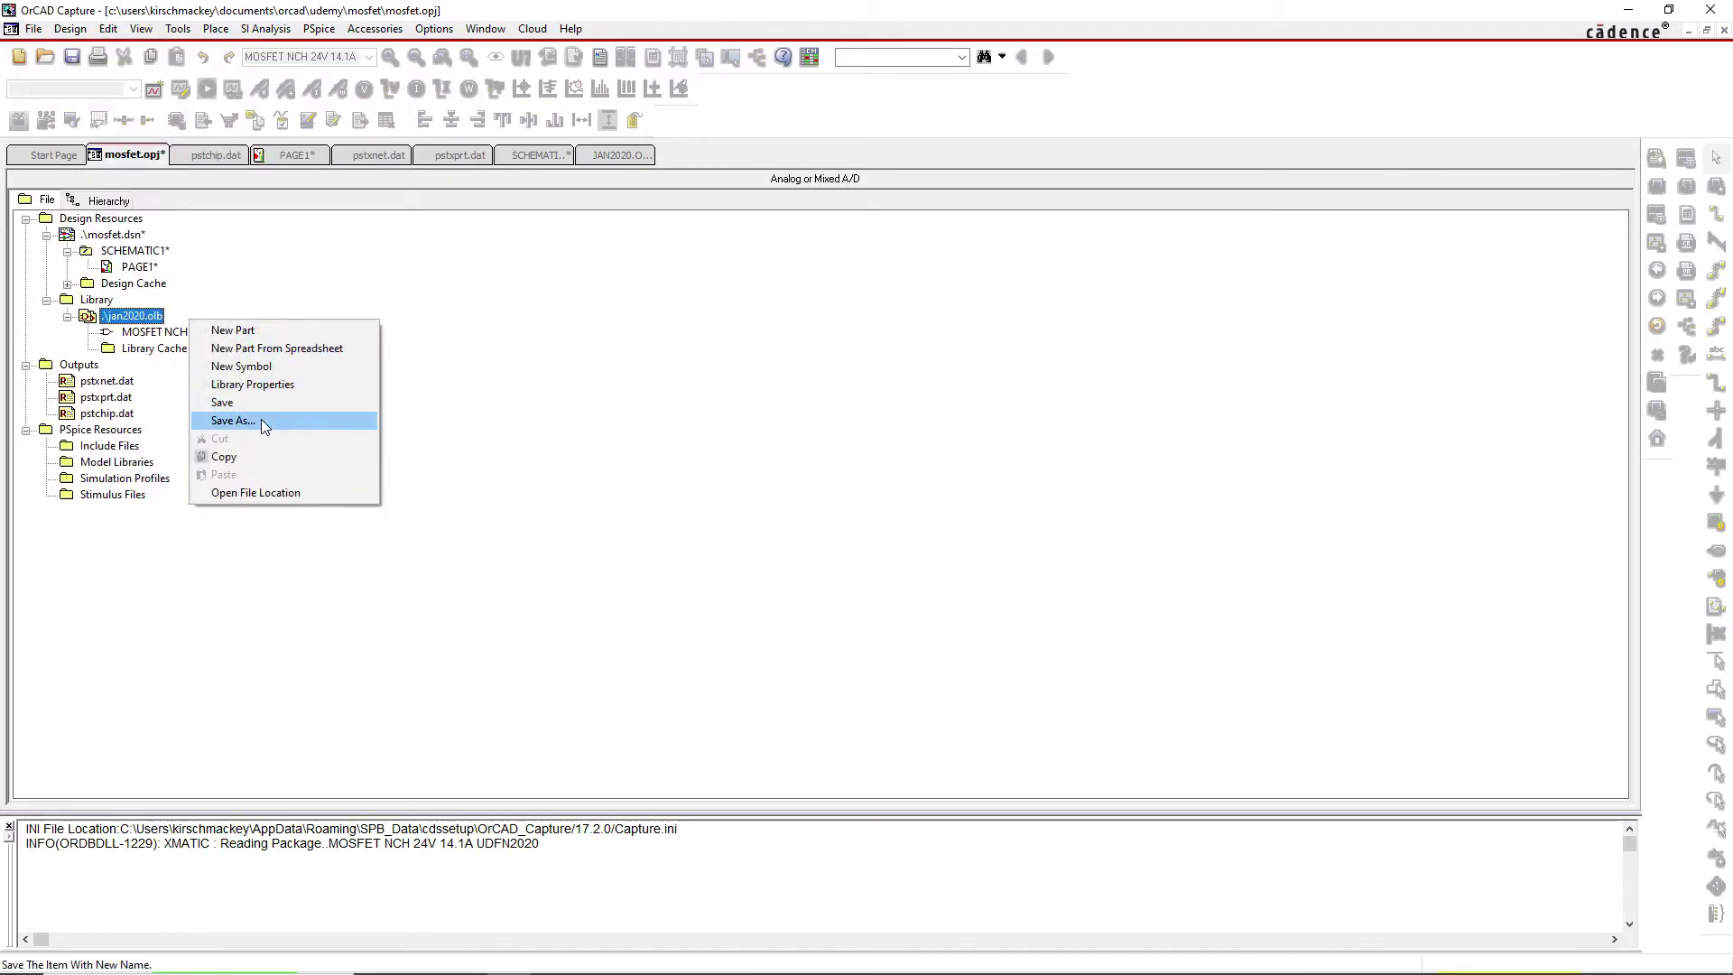
pyautogui.click(145, 332)
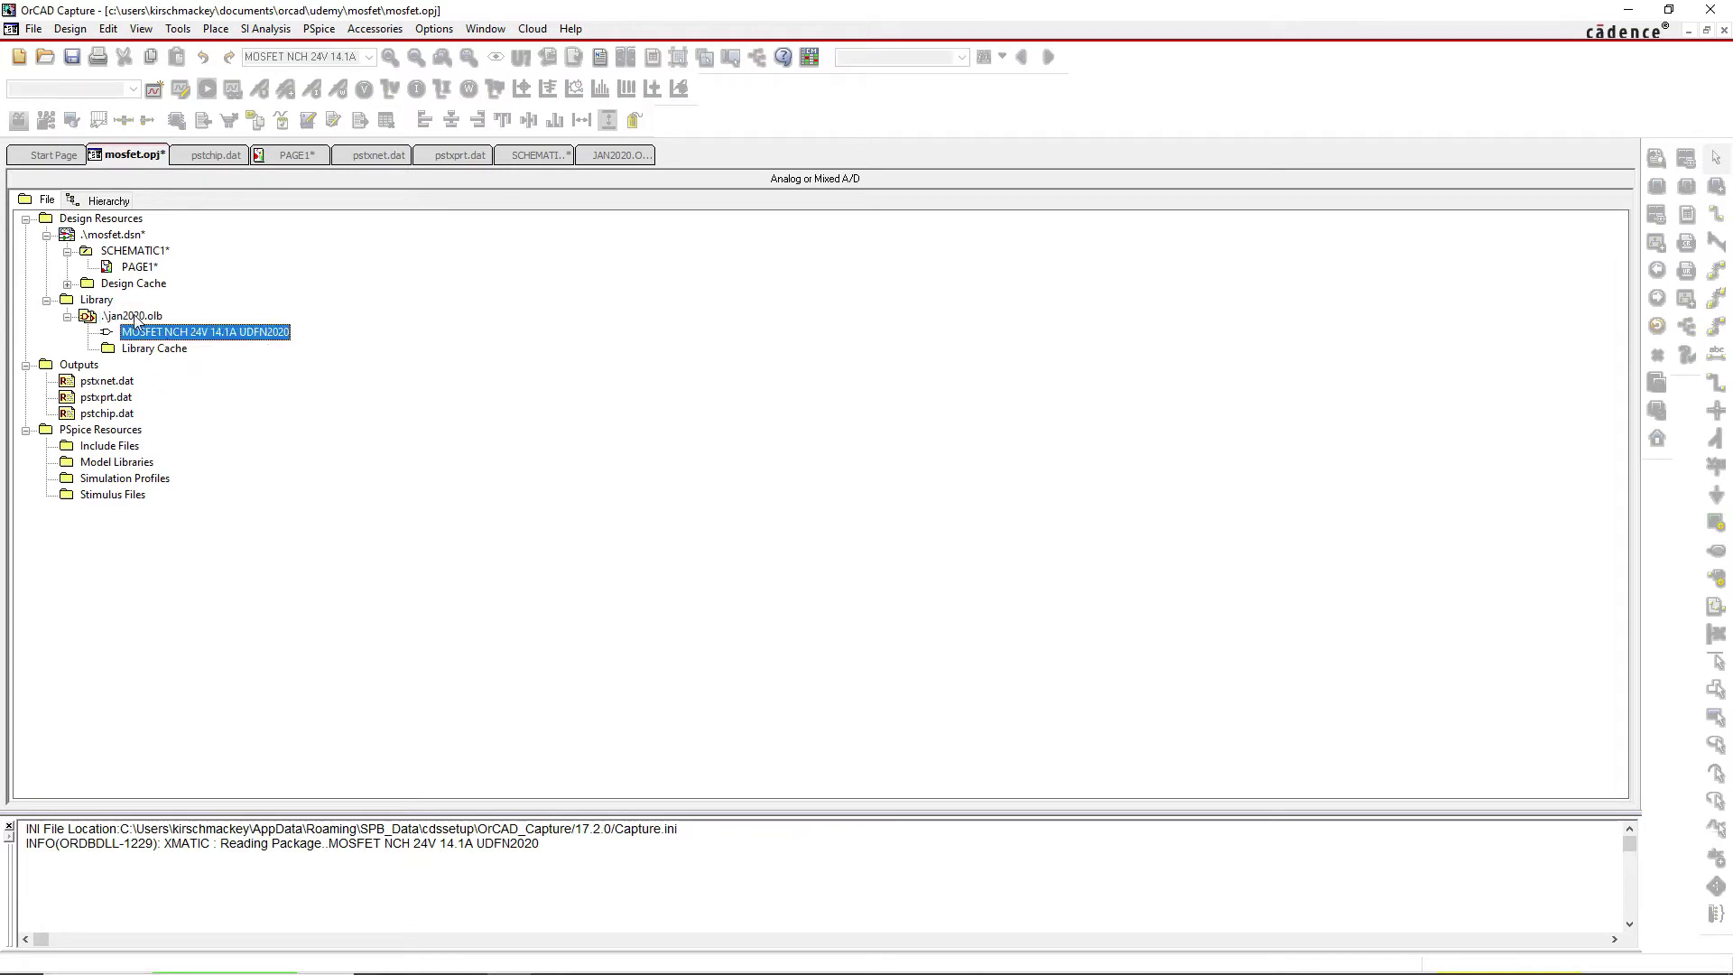
pyautogui.click(34, 28)
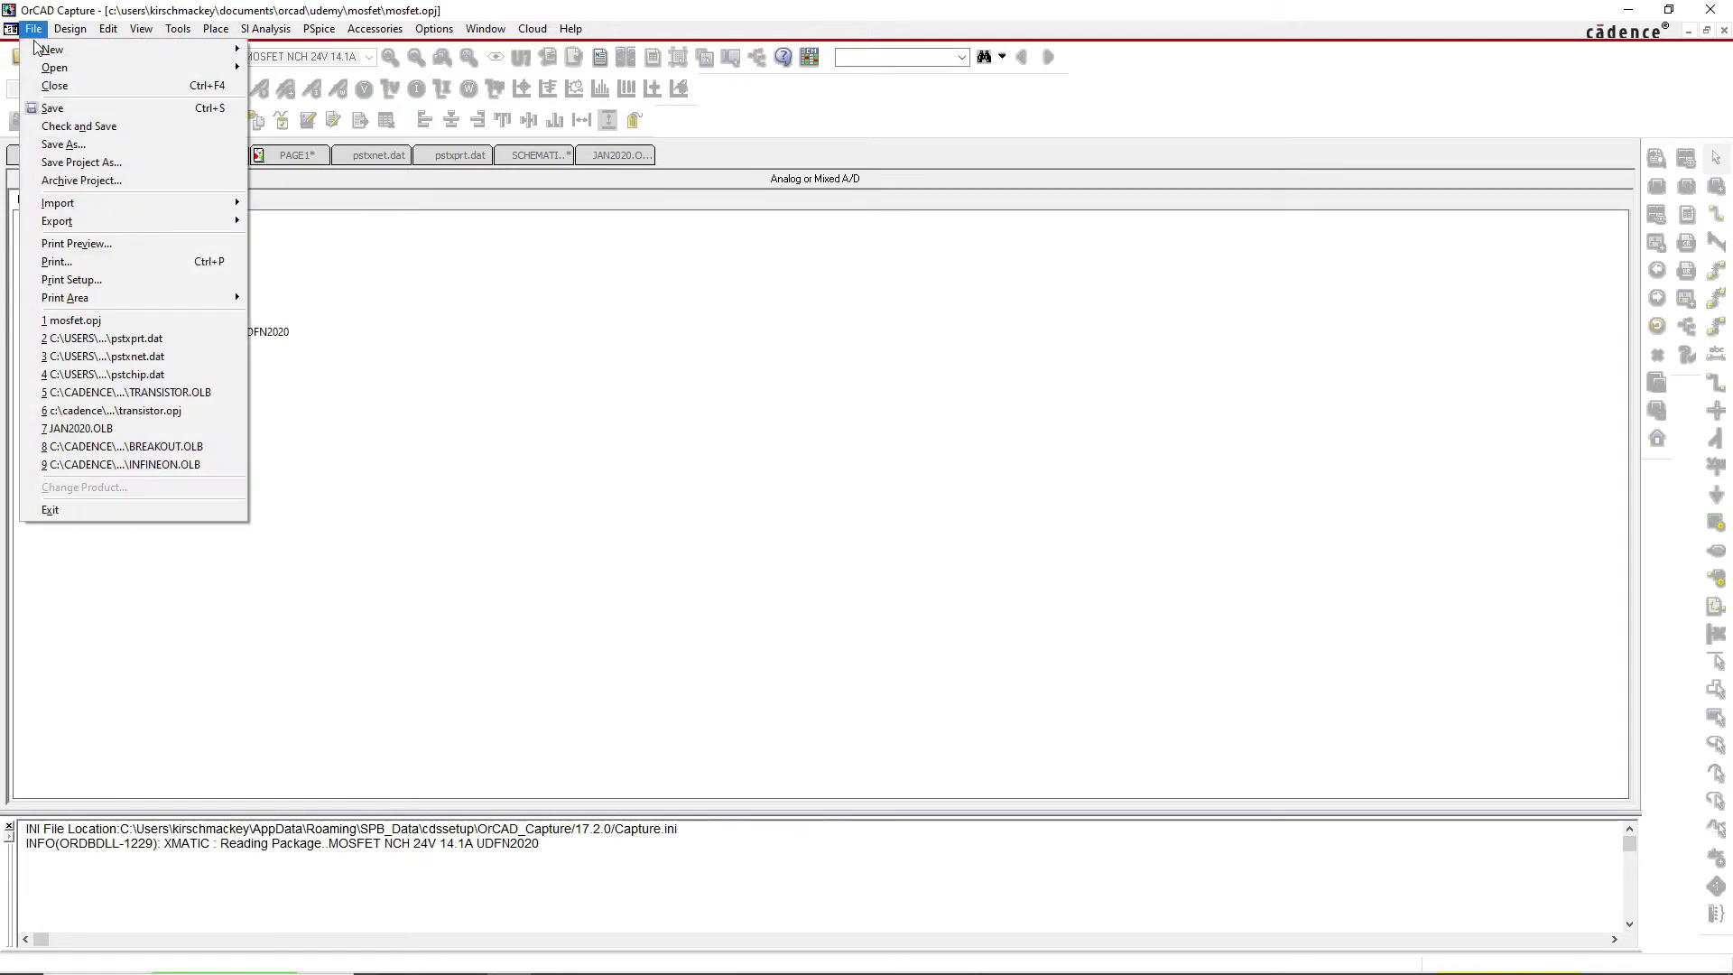
pyautogui.moveTo(105, 52)
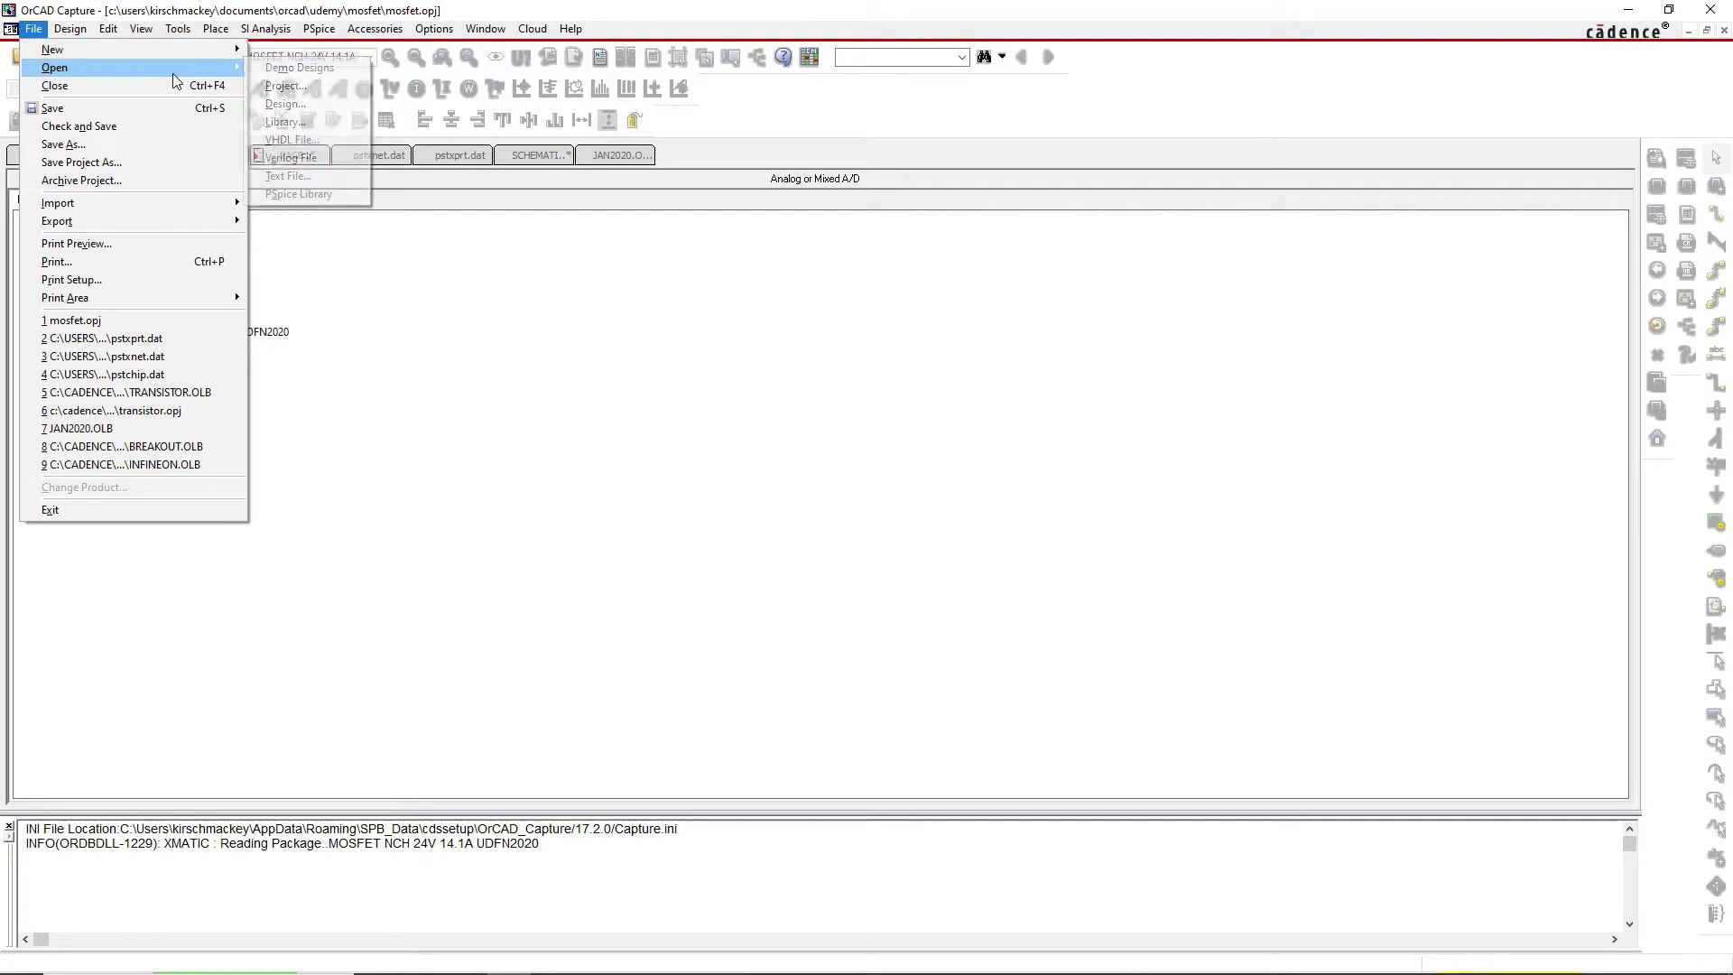
pyautogui.click(159, 319)
pyautogui.rightClick(160, 318)
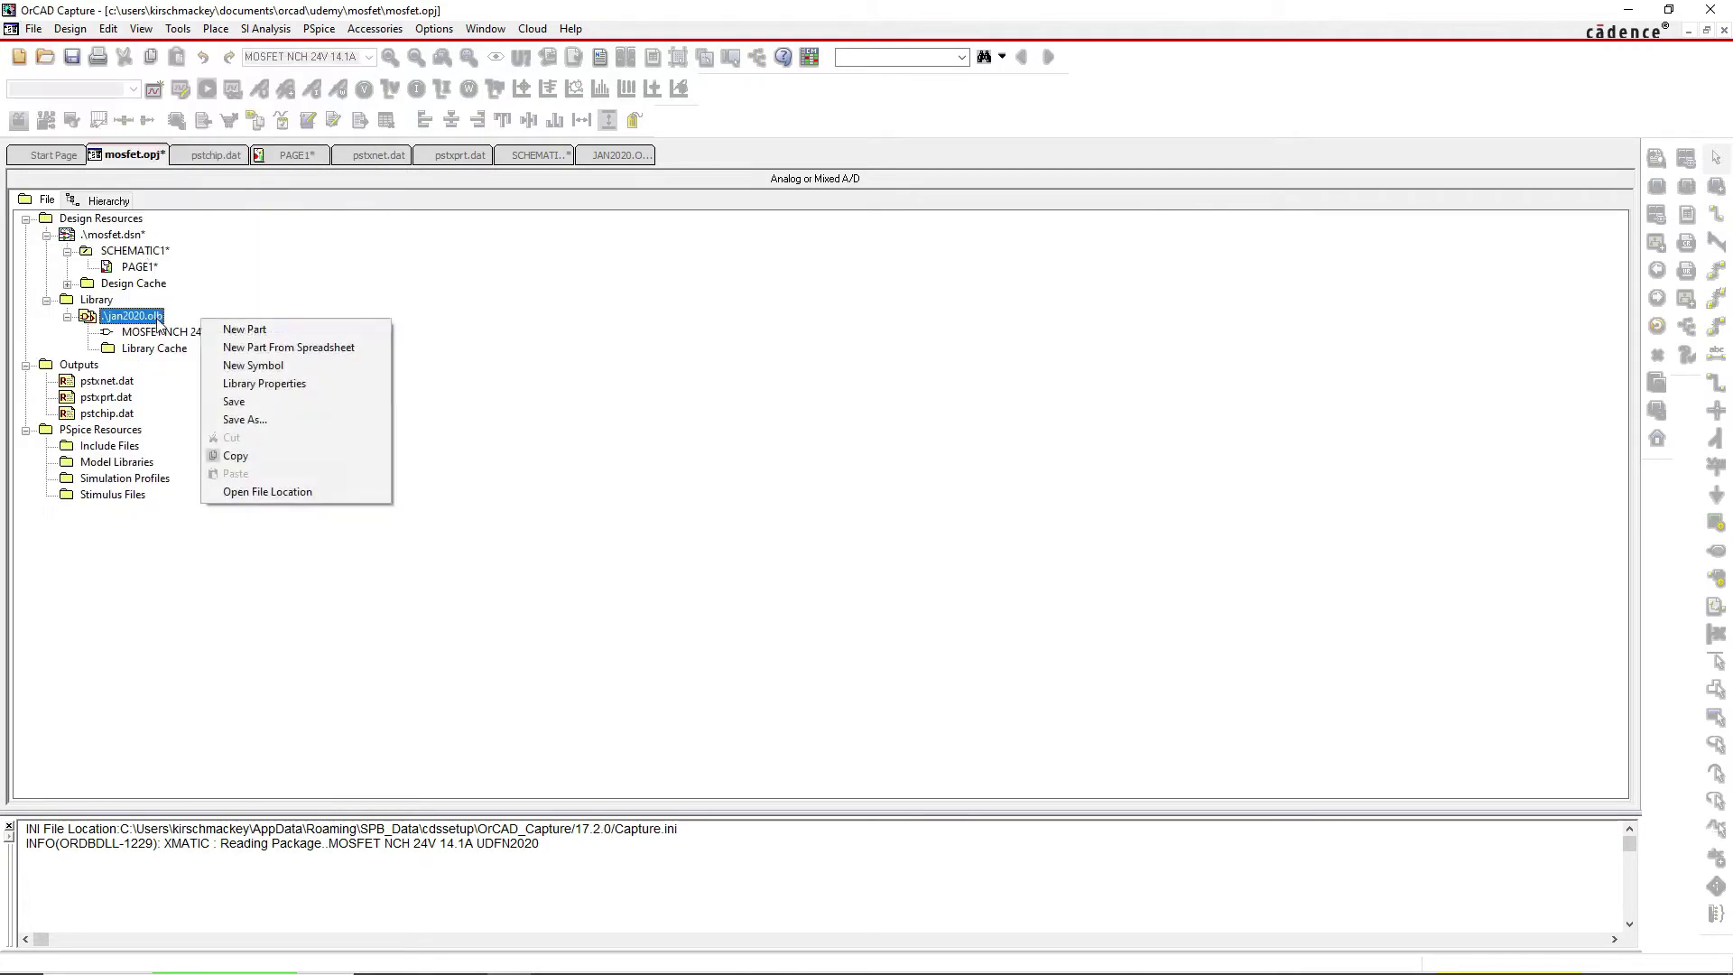
pyautogui.click(227, 330)
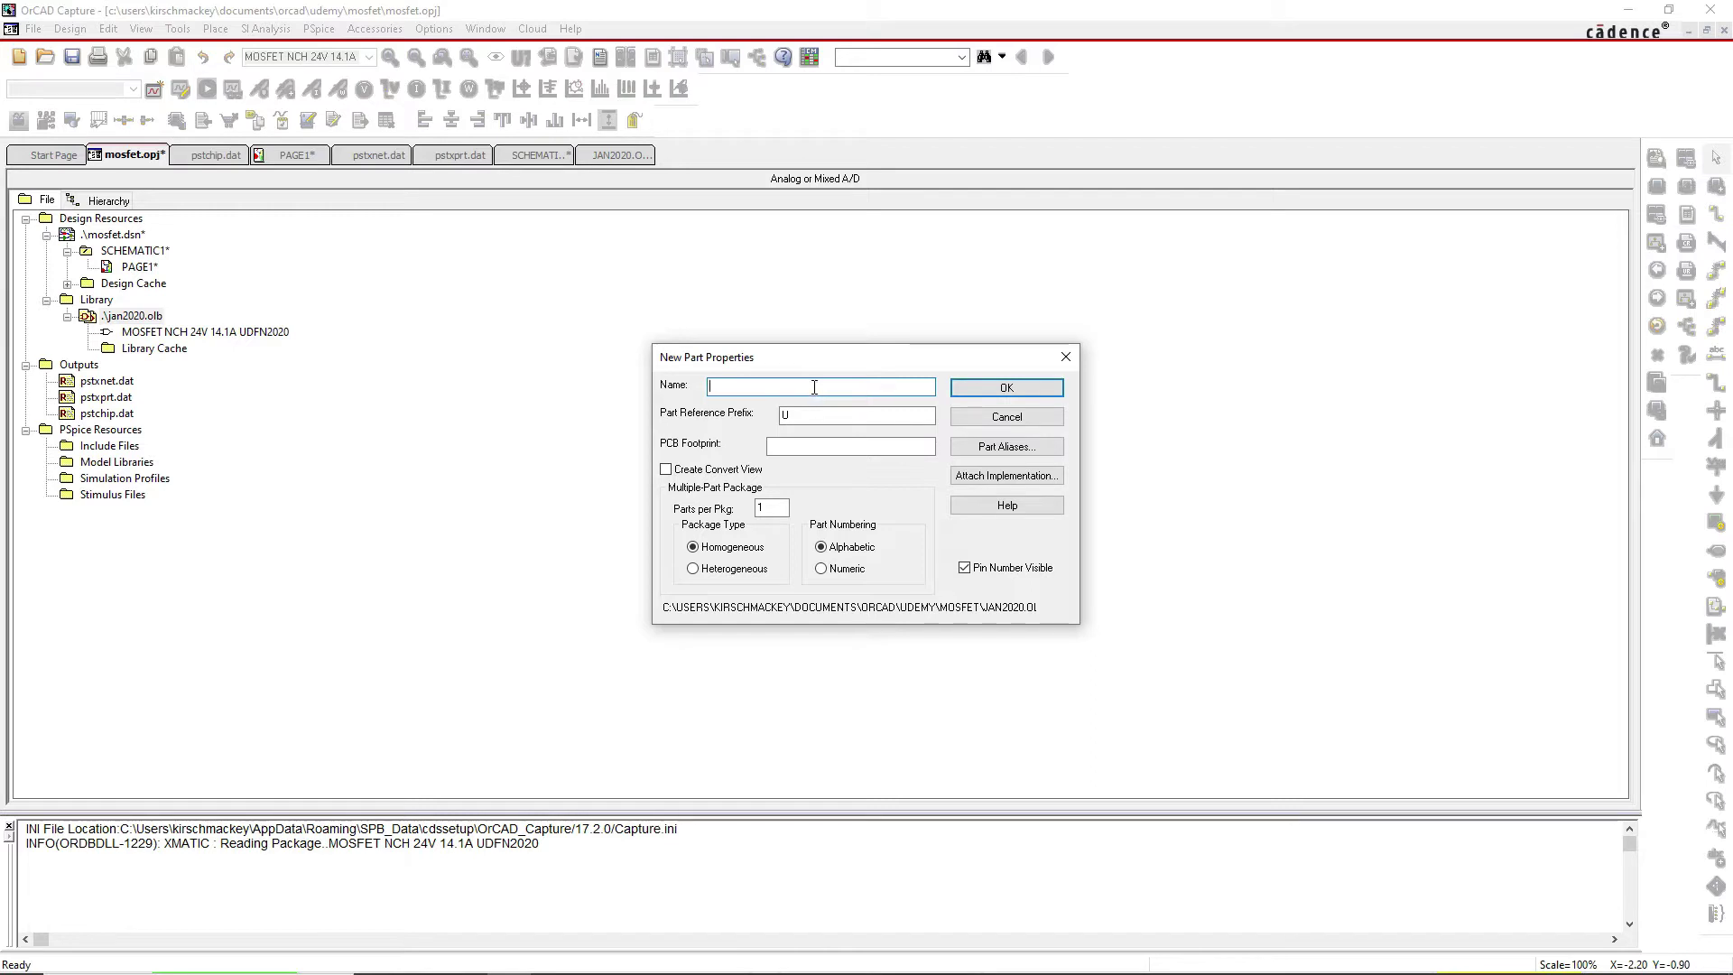
pyautogui.click(789, 448)
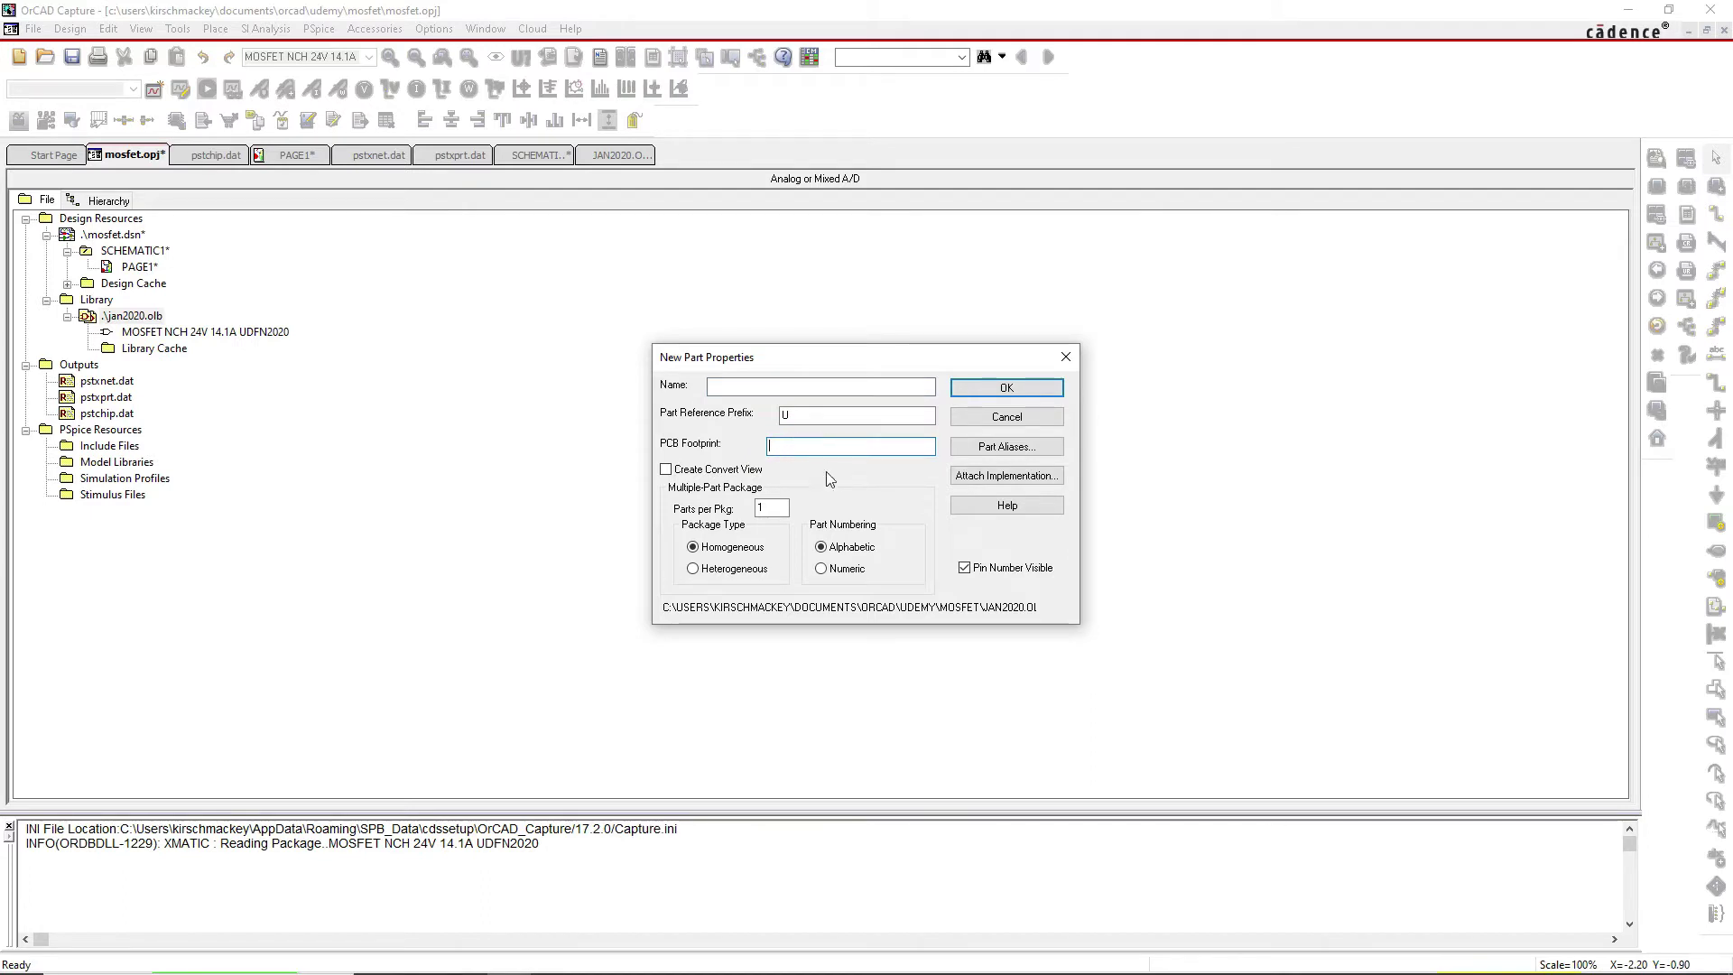
pyautogui.click(833, 573)
pyautogui.click(1072, 359)
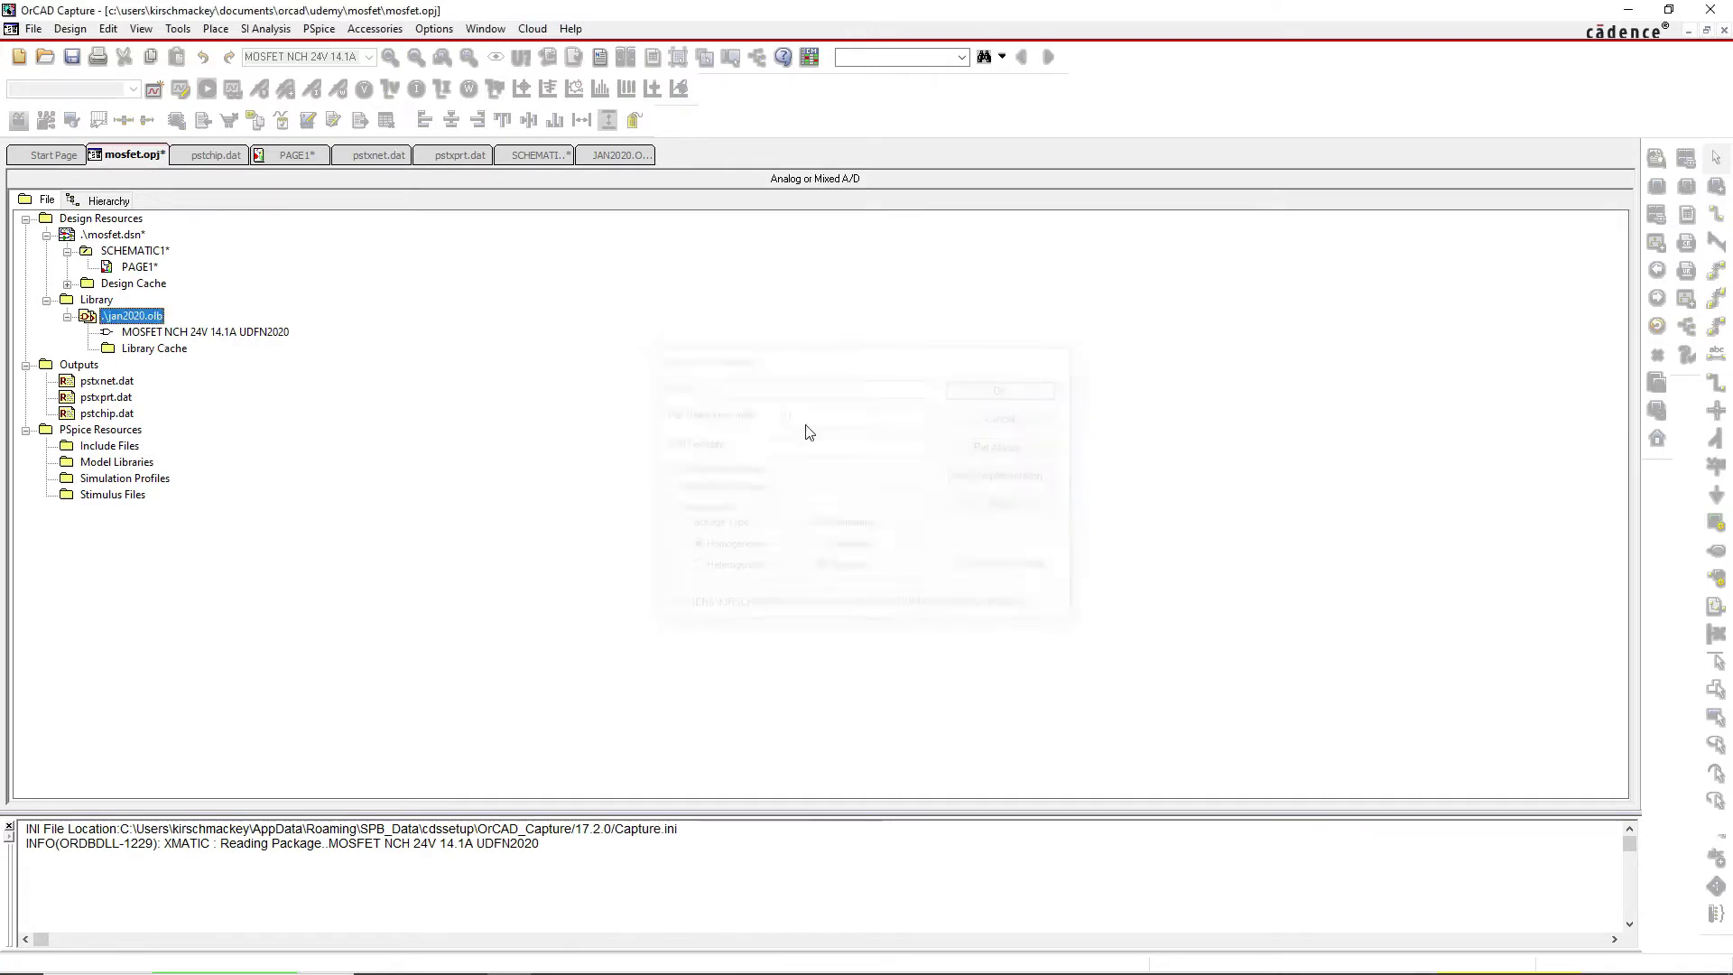
# Reopen the MOSFET NCH 24V 14.1A UDFN2020 library part and widen its property sheet
pyautogui.doubleClick(187, 333)
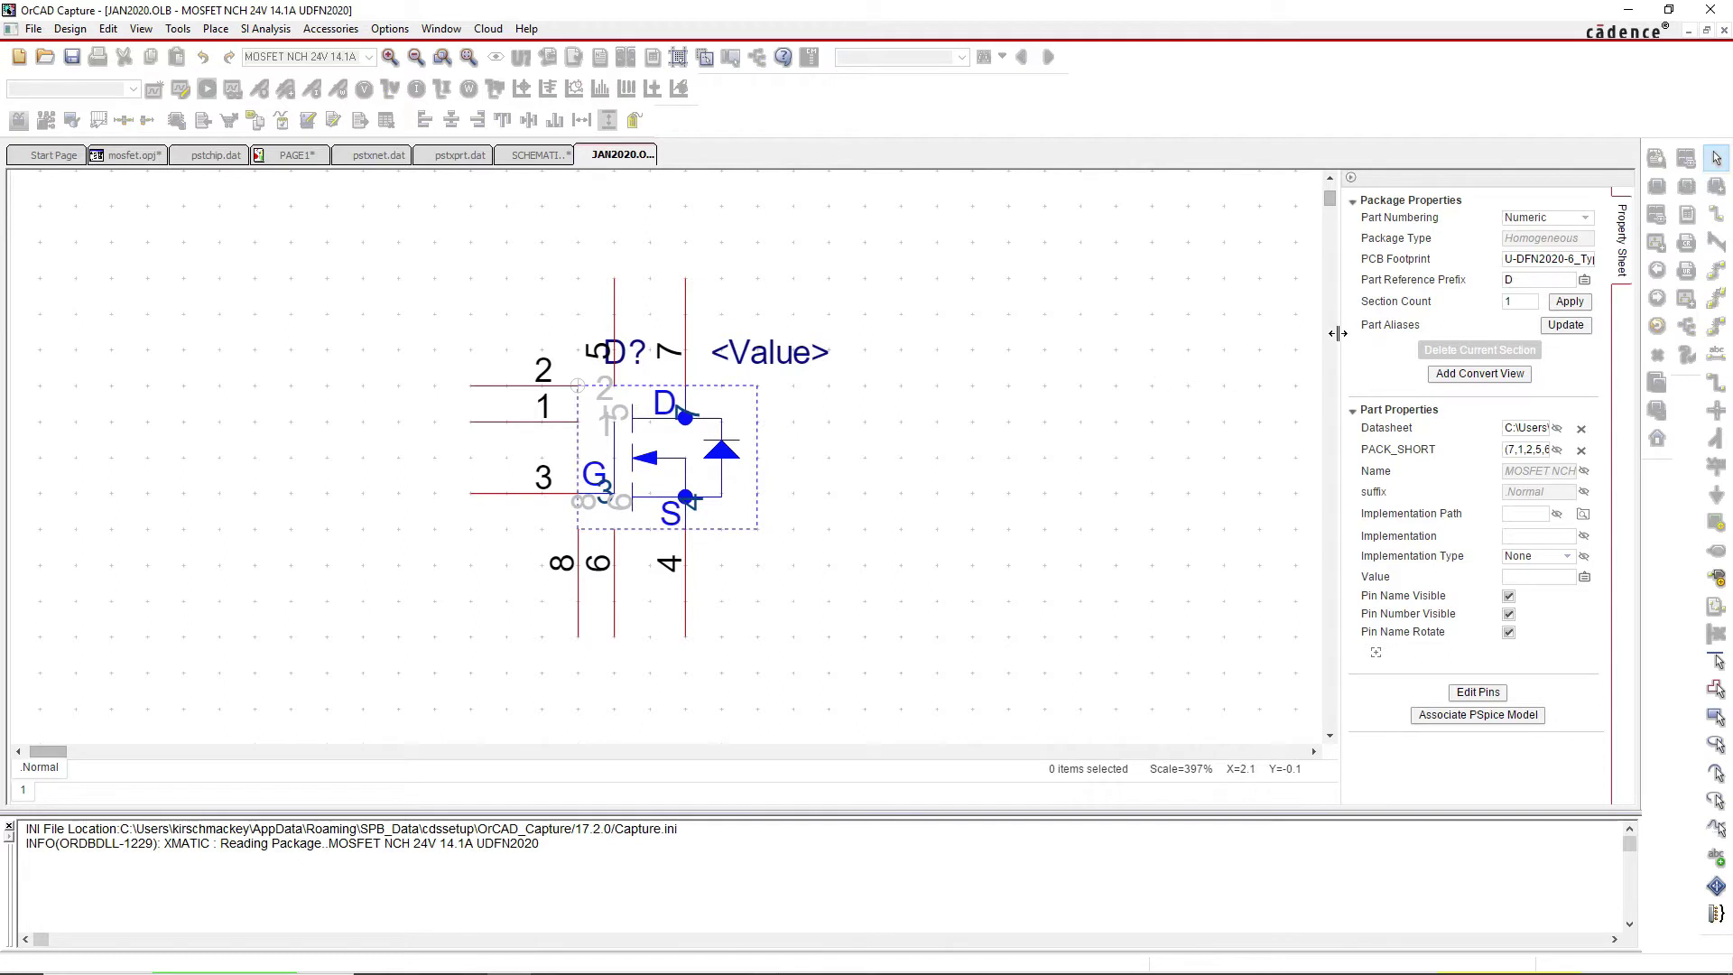
pyautogui.moveTo(1338, 333); pyautogui.dragTo(1048, 317)
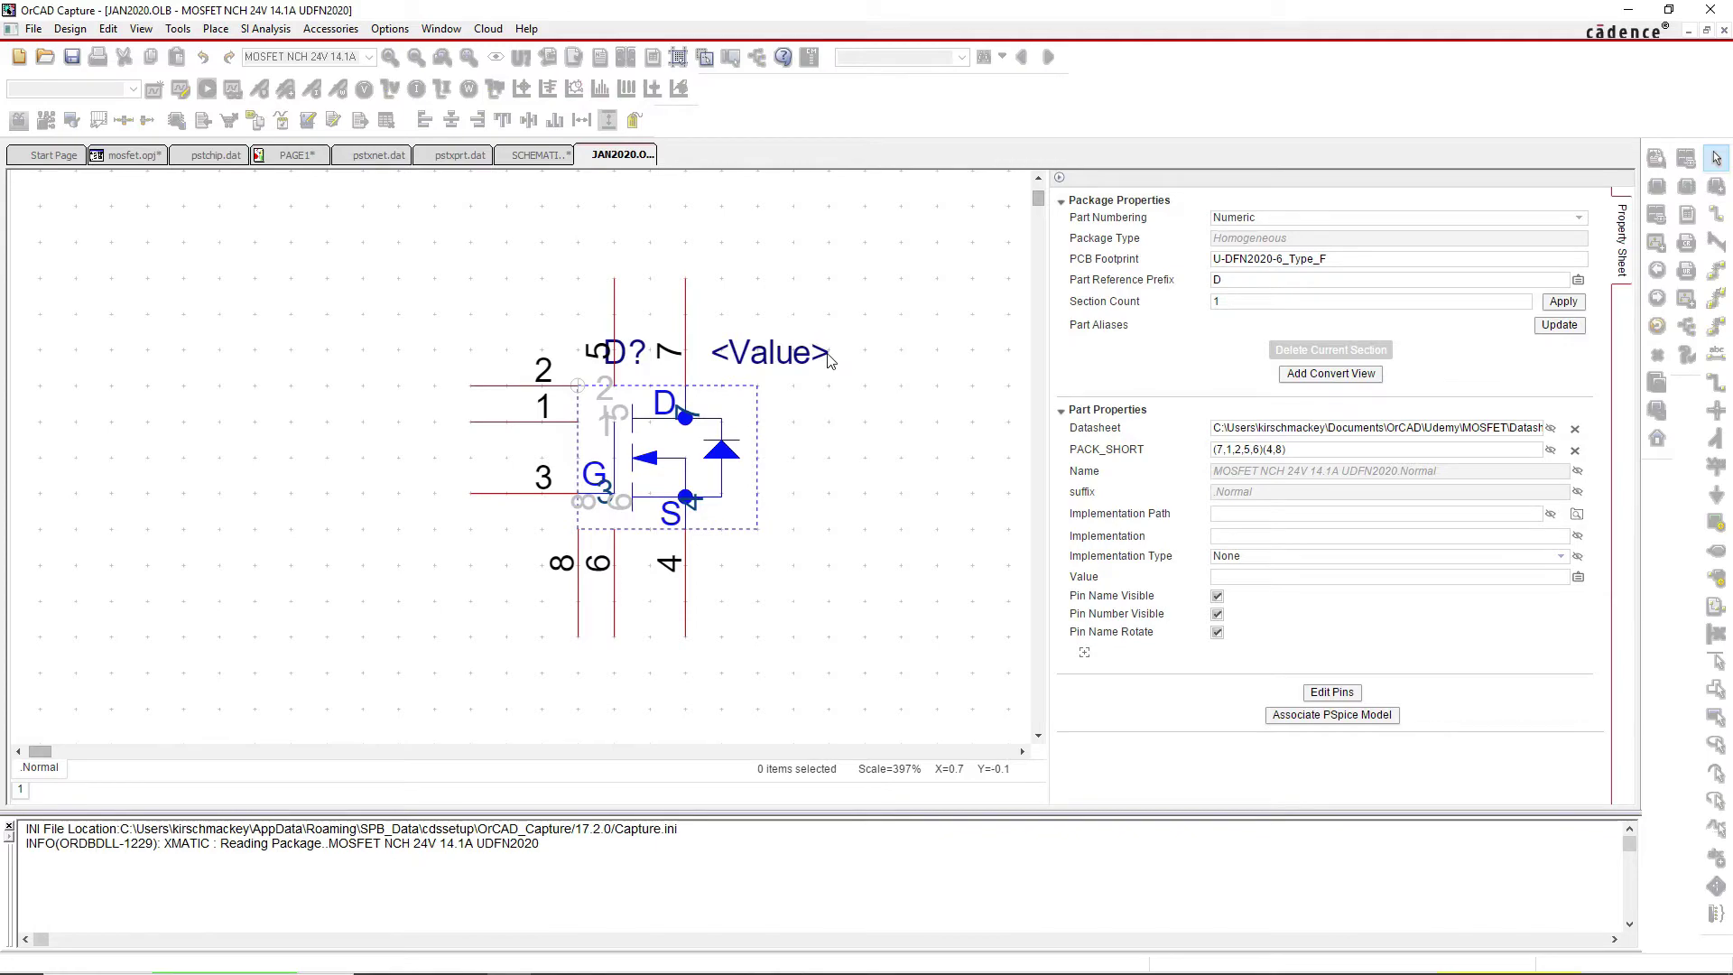
# Switch to the browser and look up the supplier device package in the DMT2004UFDF-7 product attributes on Digi-Key
pyautogui.hotkey('ctrl', 'Right')
pyautogui.click(219, 36)
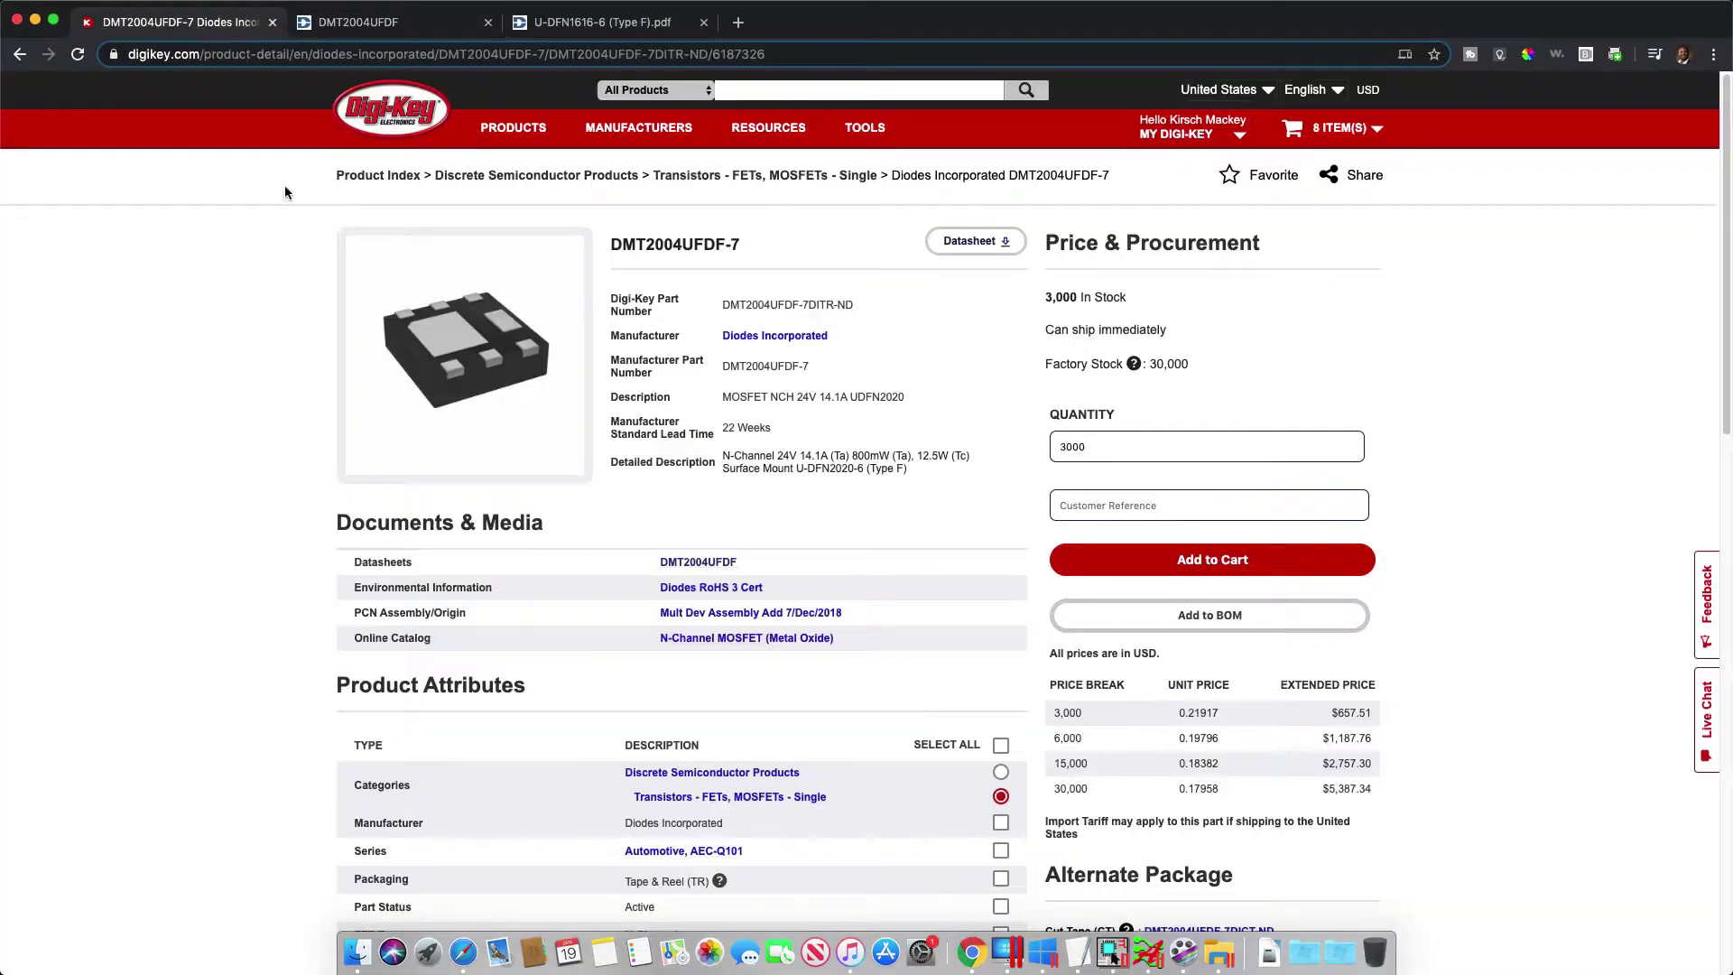
pyautogui.scroll(-10, 428, 479)
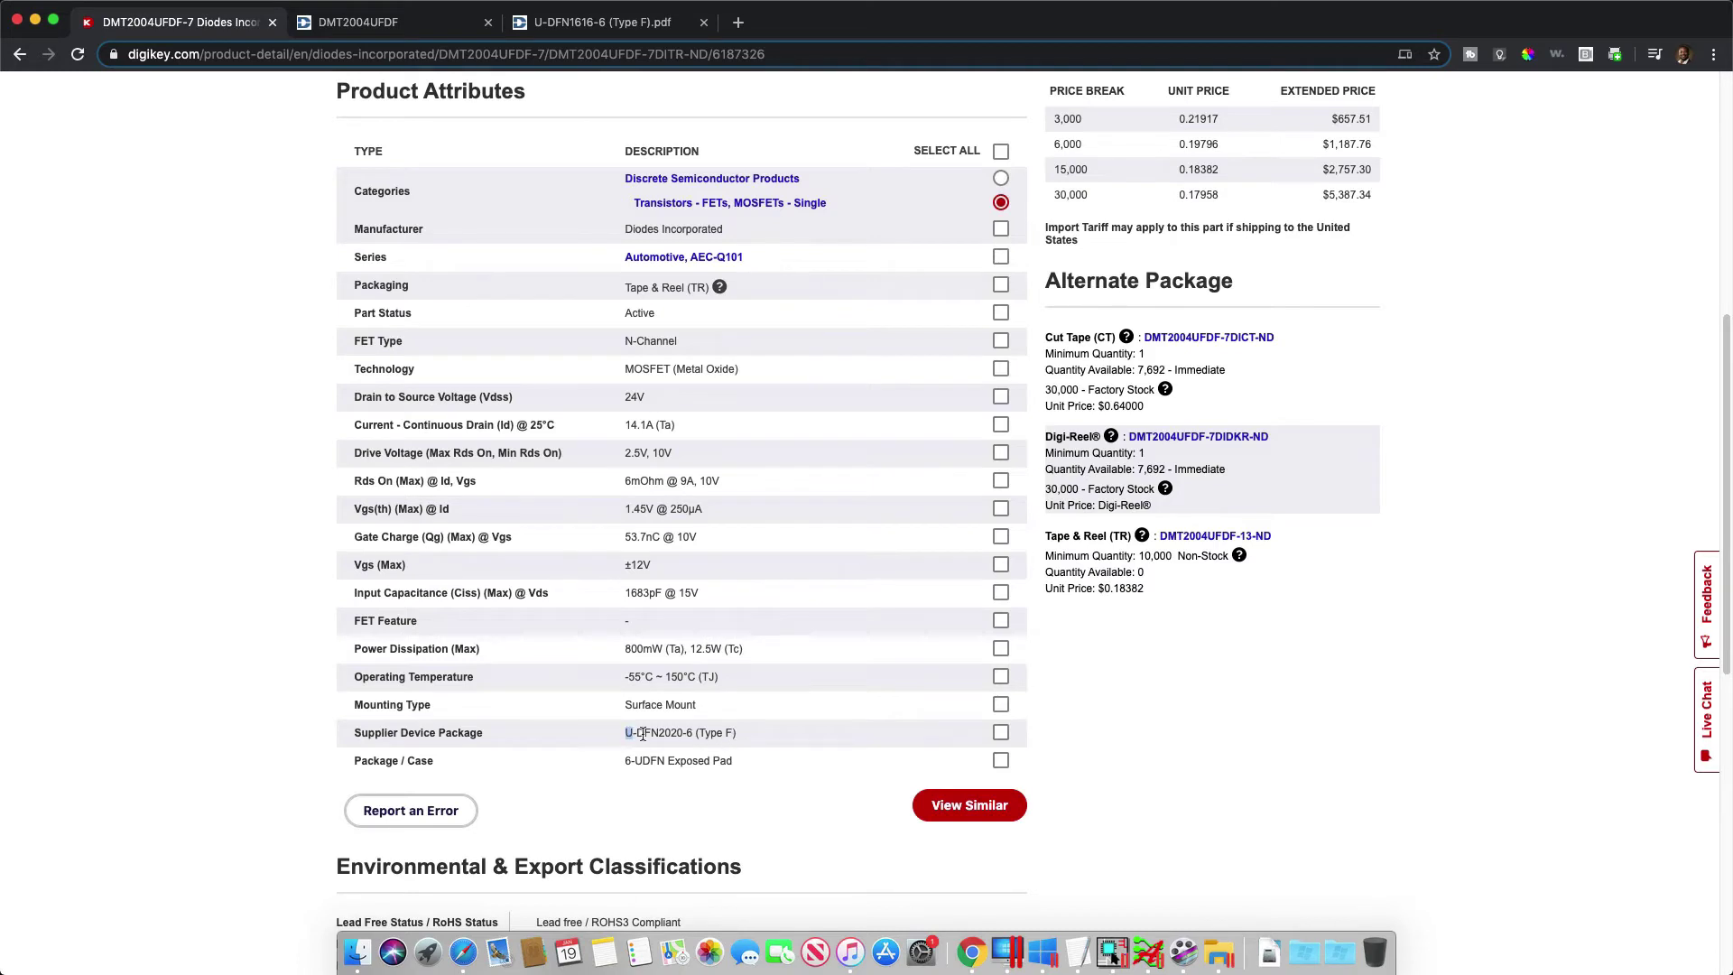
pyautogui.moveTo(643, 733); pyautogui.dragTo(735, 738)
pyautogui.click(735, 737)
# Switch back to OrCAD Capture and check the part's PCB footprint and reference prefix
pyautogui.hotkey('ctrl', 'Right')
pyautogui.click(1294, 265)
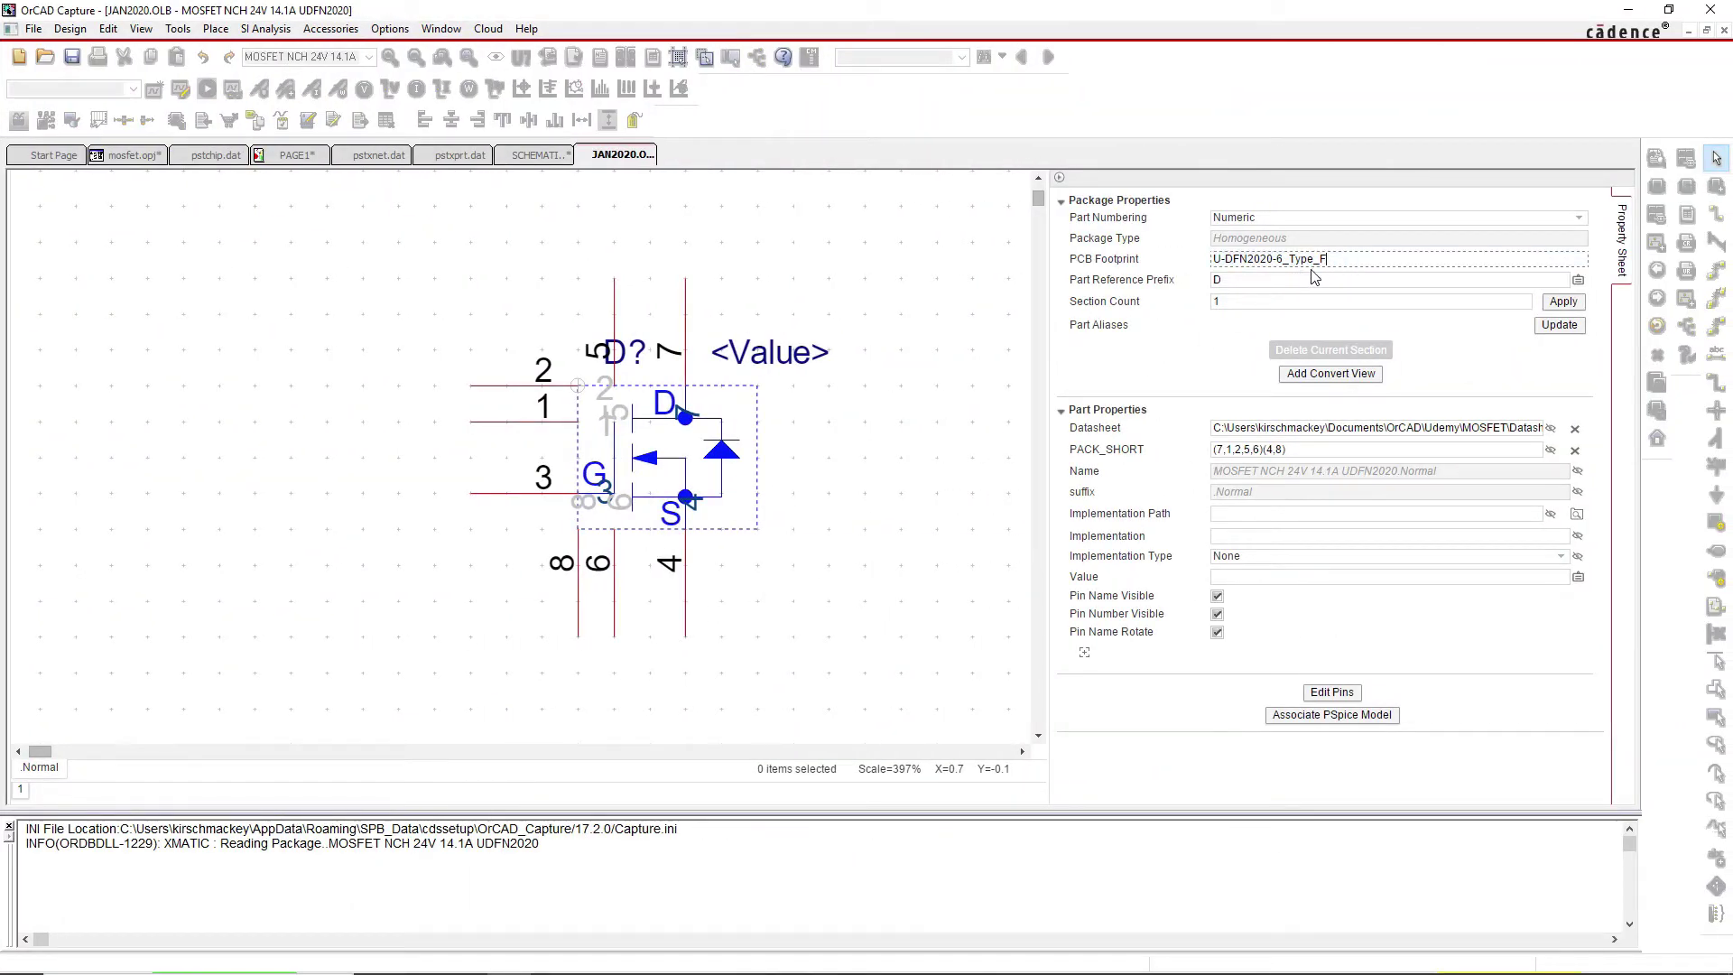
pyautogui.click(1203, 351)
pyautogui.click(1217, 280)
pyautogui.click(1197, 361)
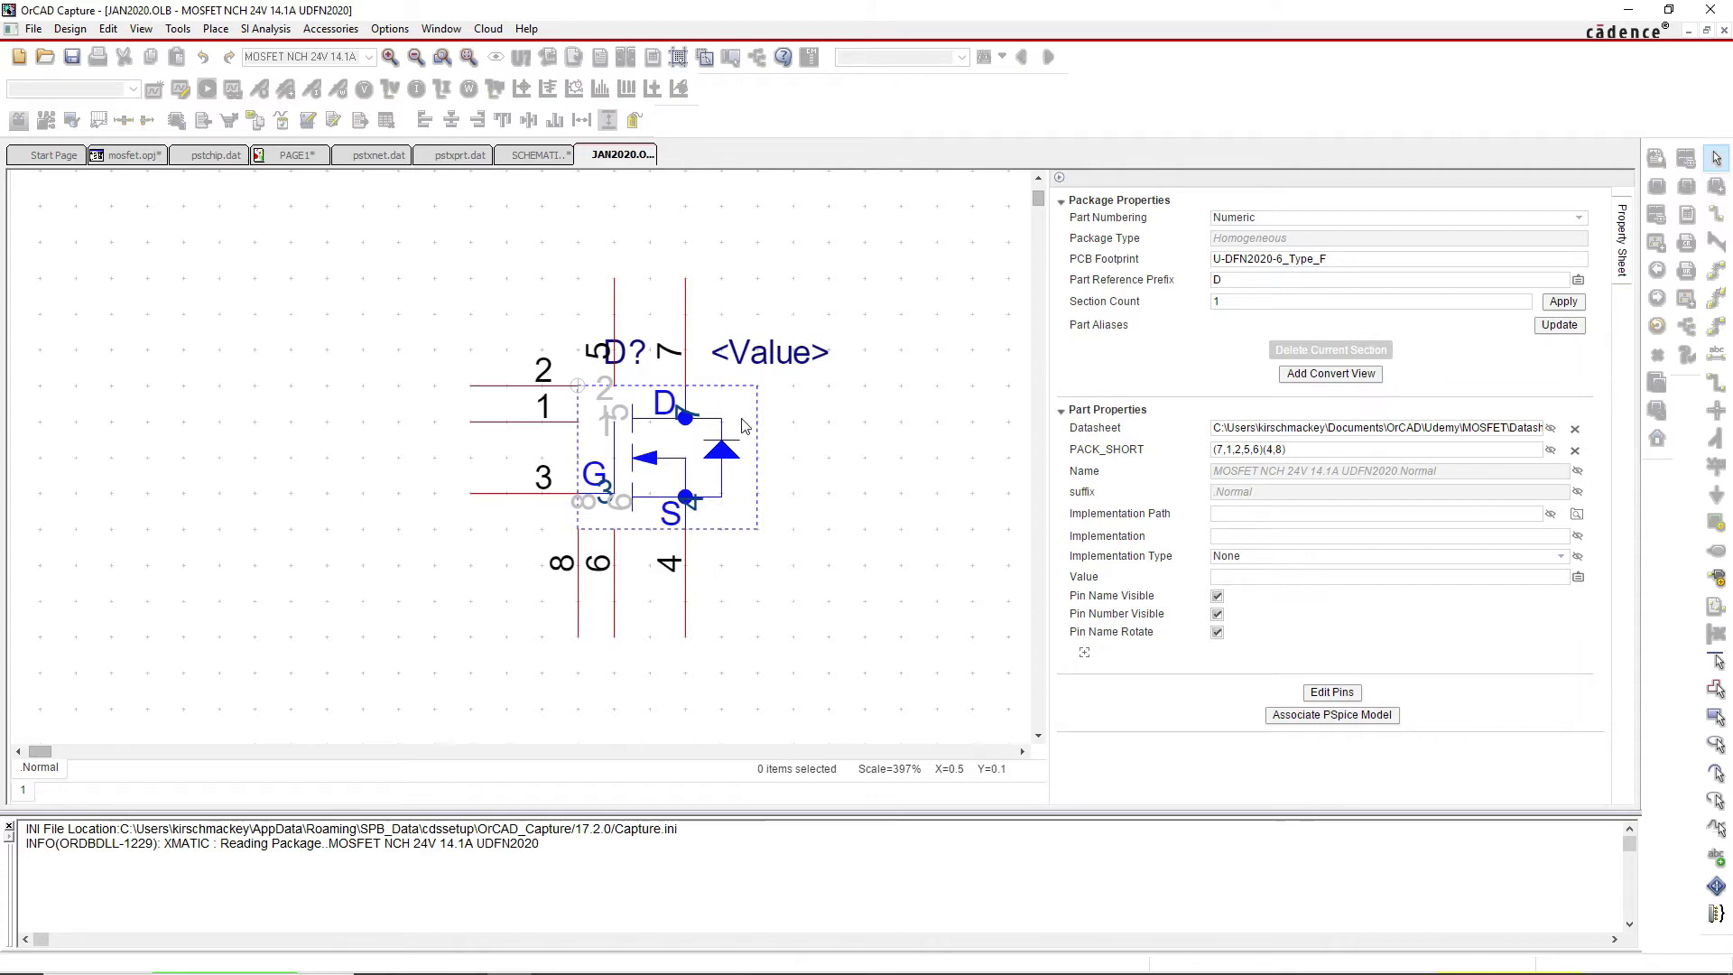
# Start placing an example pin on the MOSFET symbol with name 1 and number 1
pyautogui.click(220, 31)
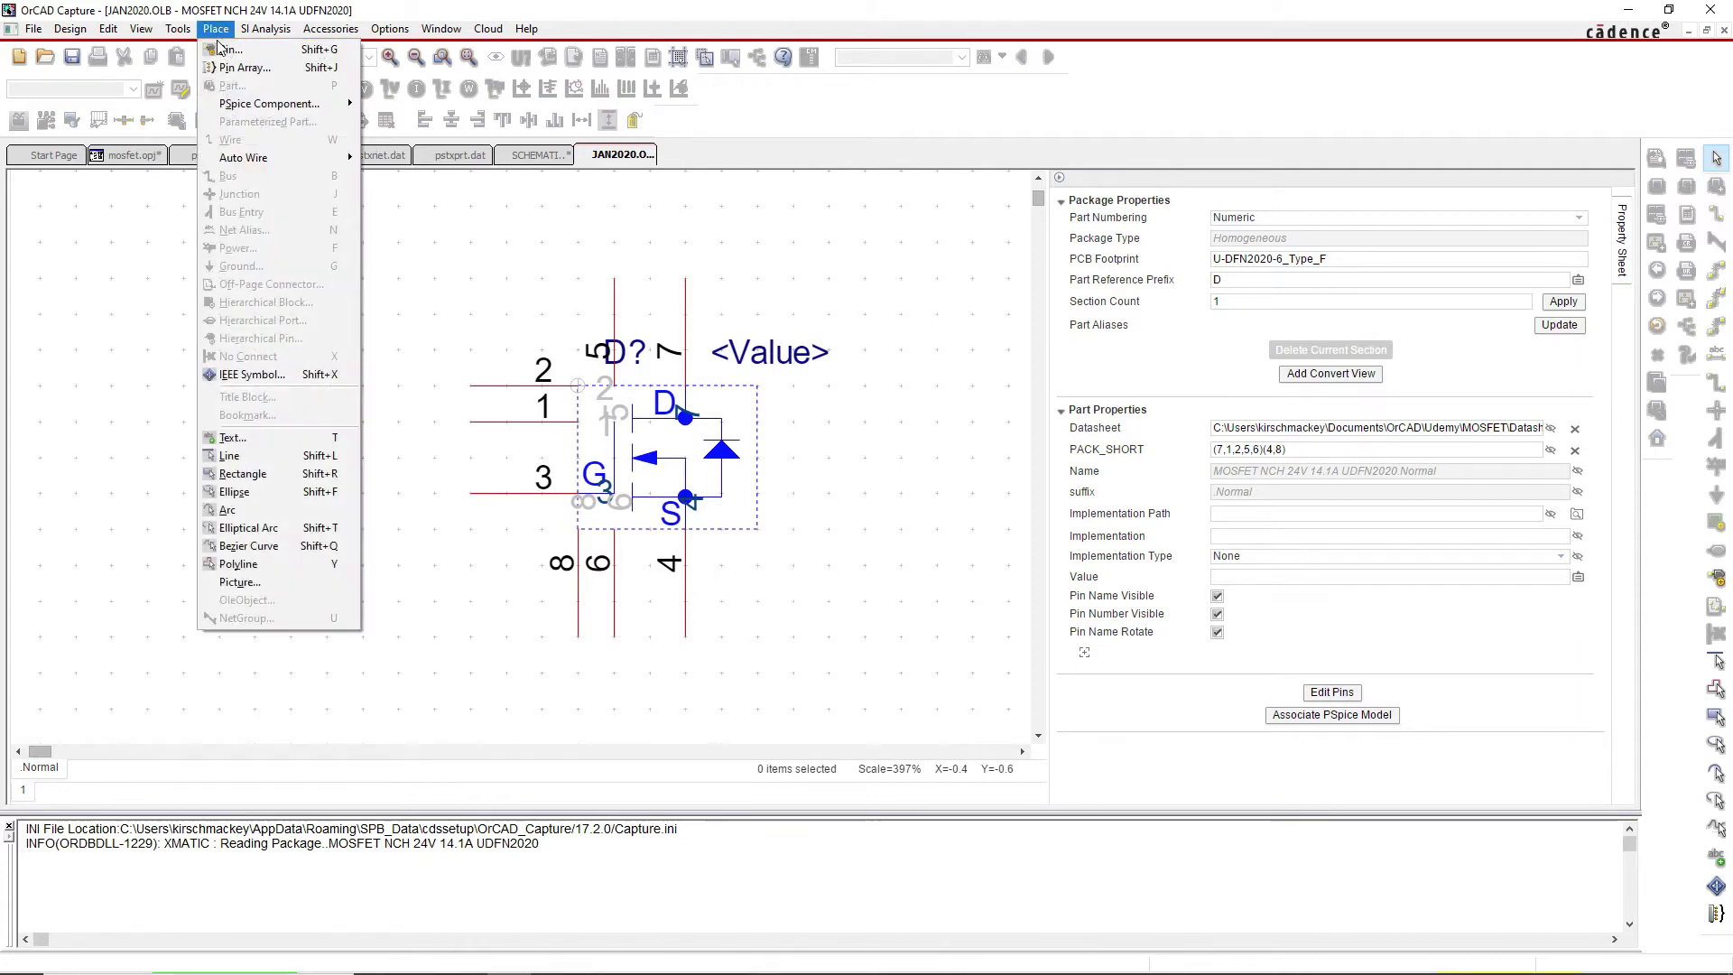
pyautogui.click(237, 49)
pyautogui.click(804, 404)
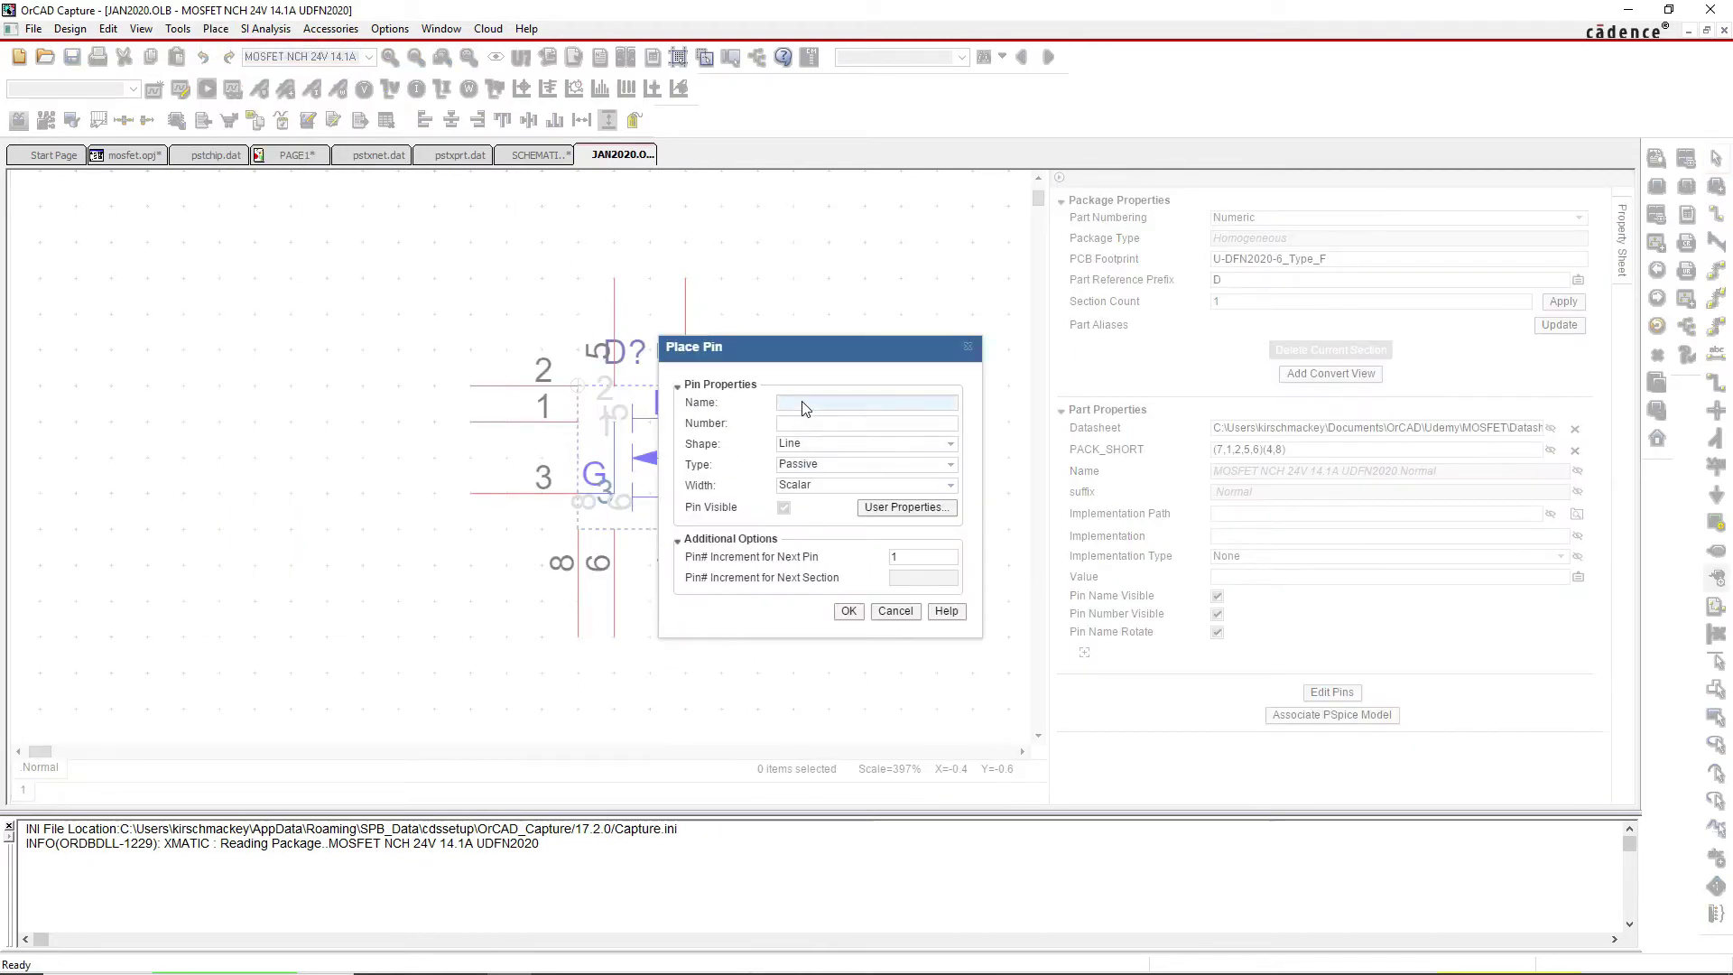
pyautogui.write('1')
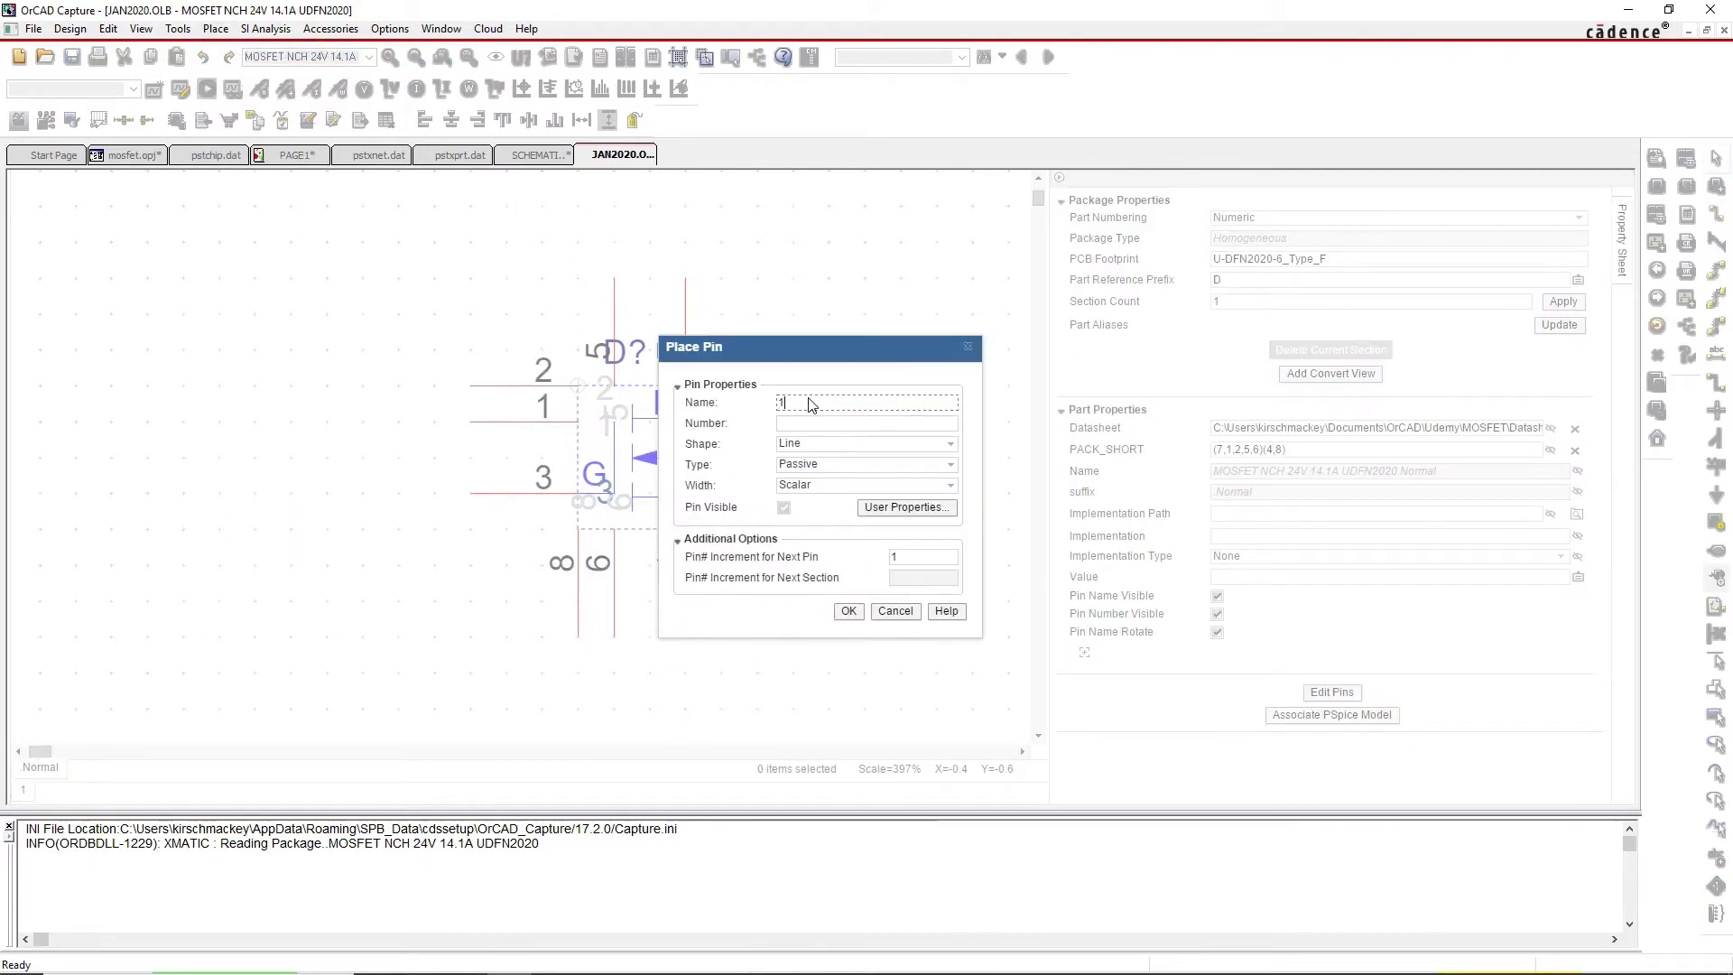
pyautogui.press('Tab')
pyautogui.write('1')
# Try the letter D for the new pin's number and name, set the name back to 1, and cancel the pin placement
pyautogui.click(805, 403)
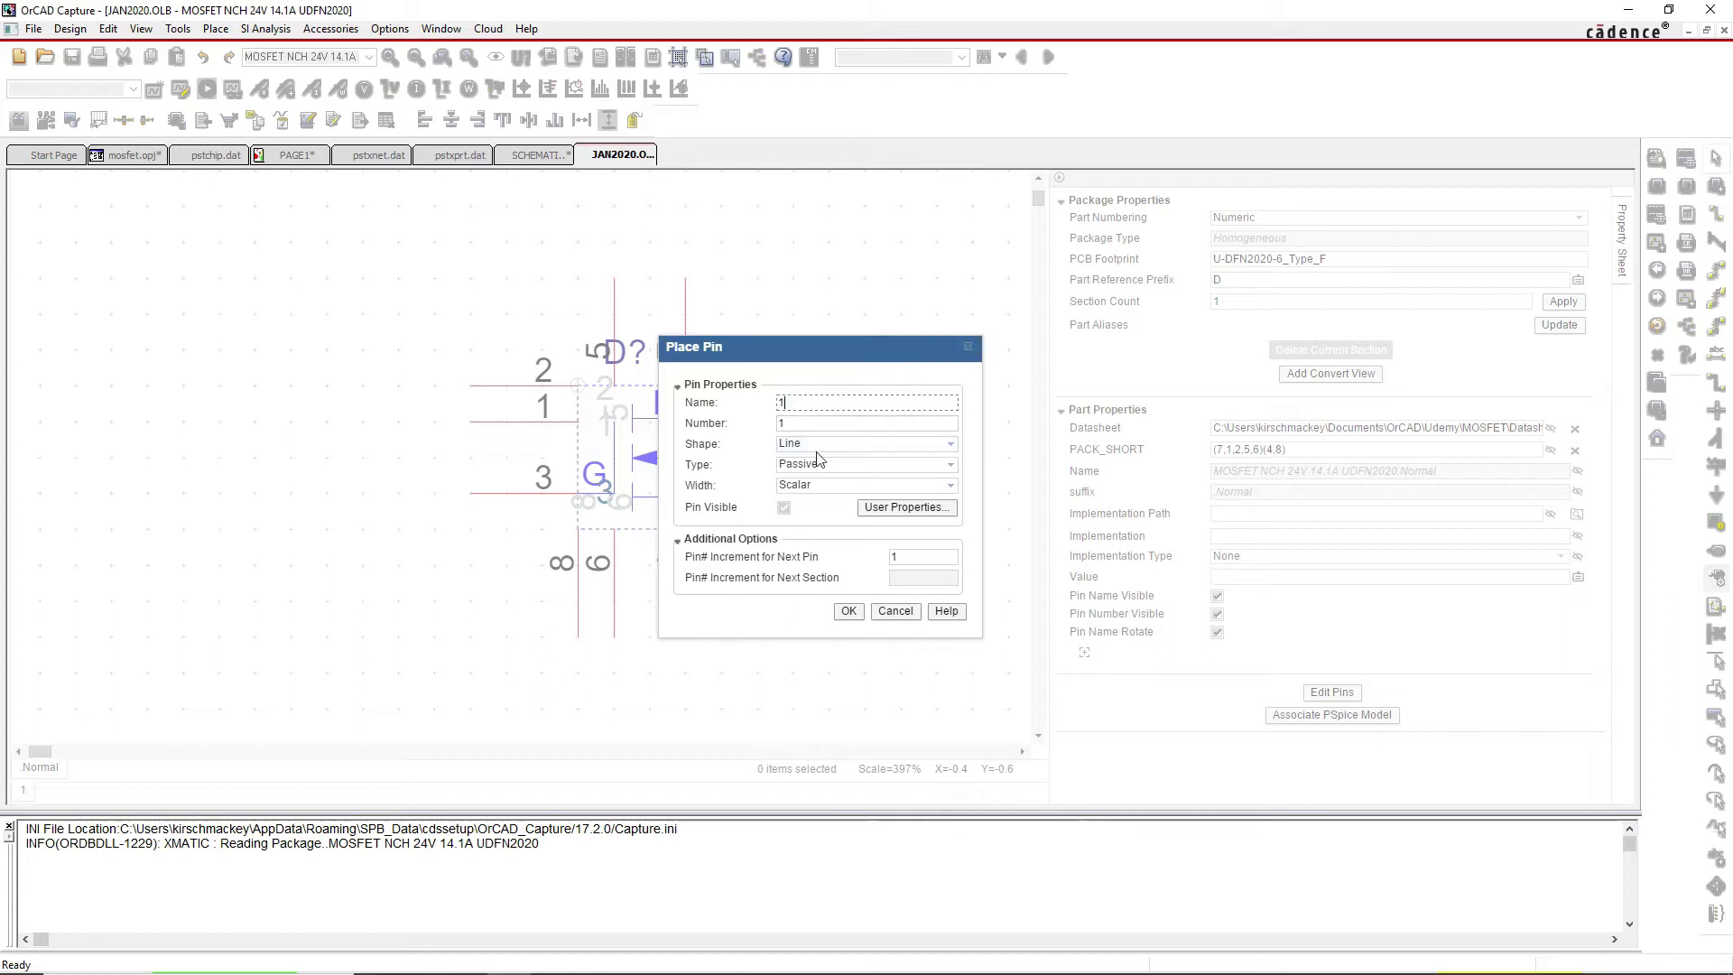
pyautogui.doubleClick(792, 424)
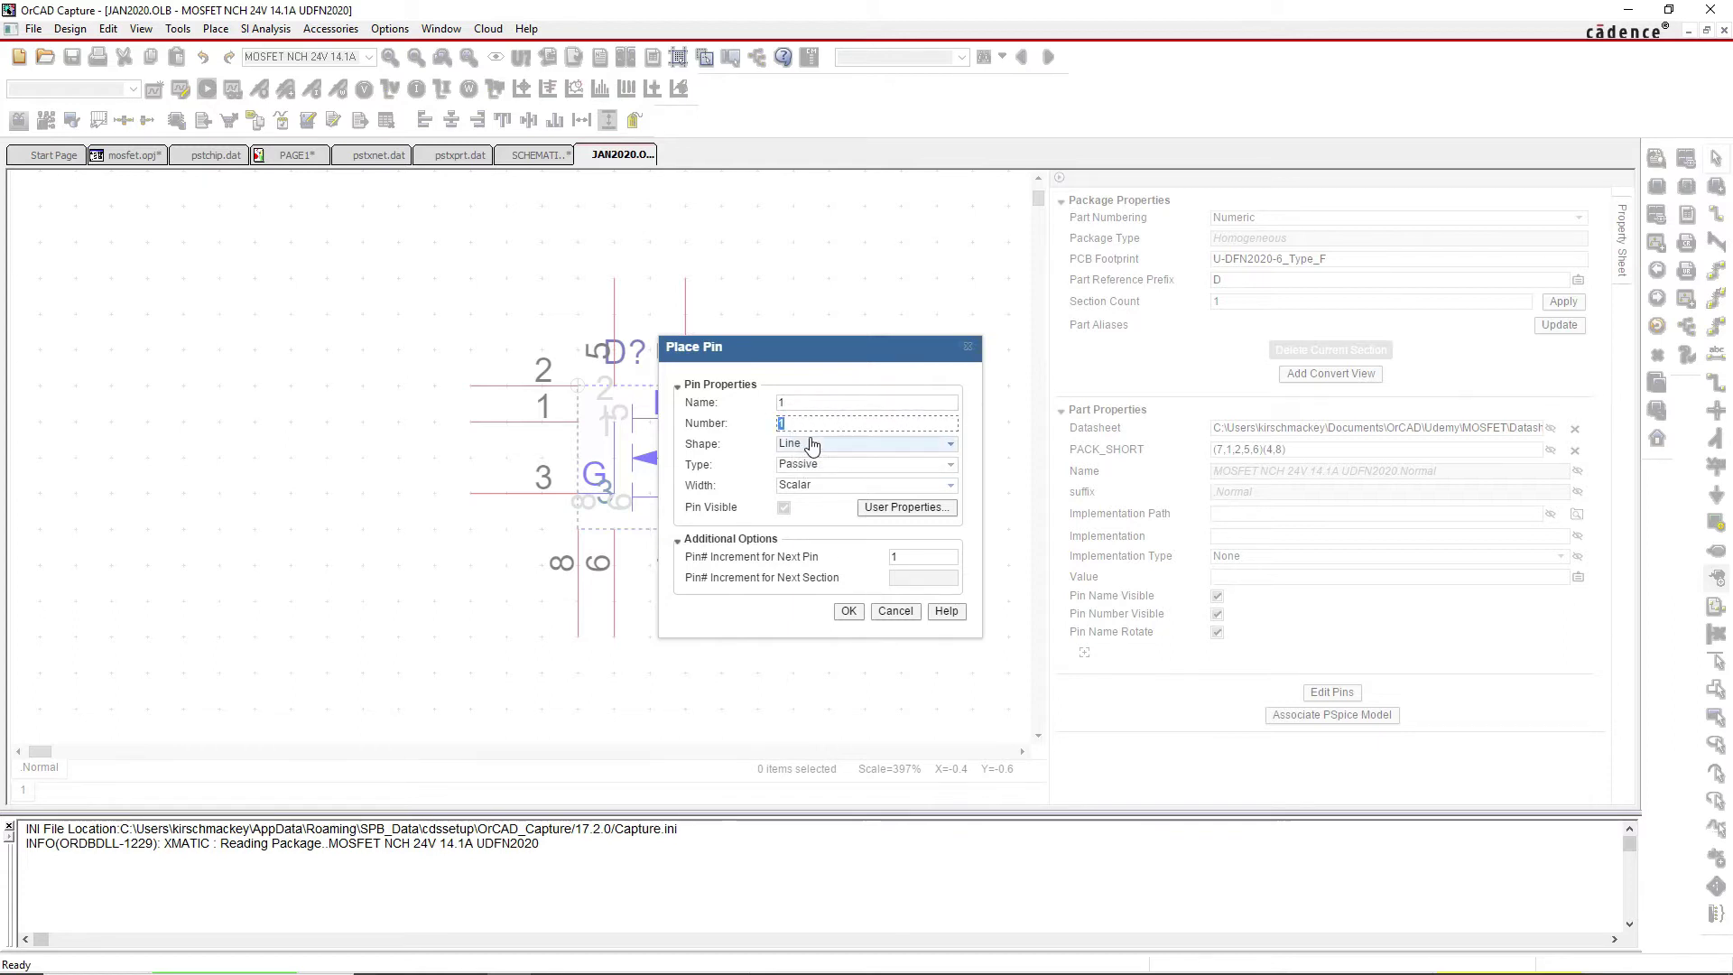
pyautogui.write('D')
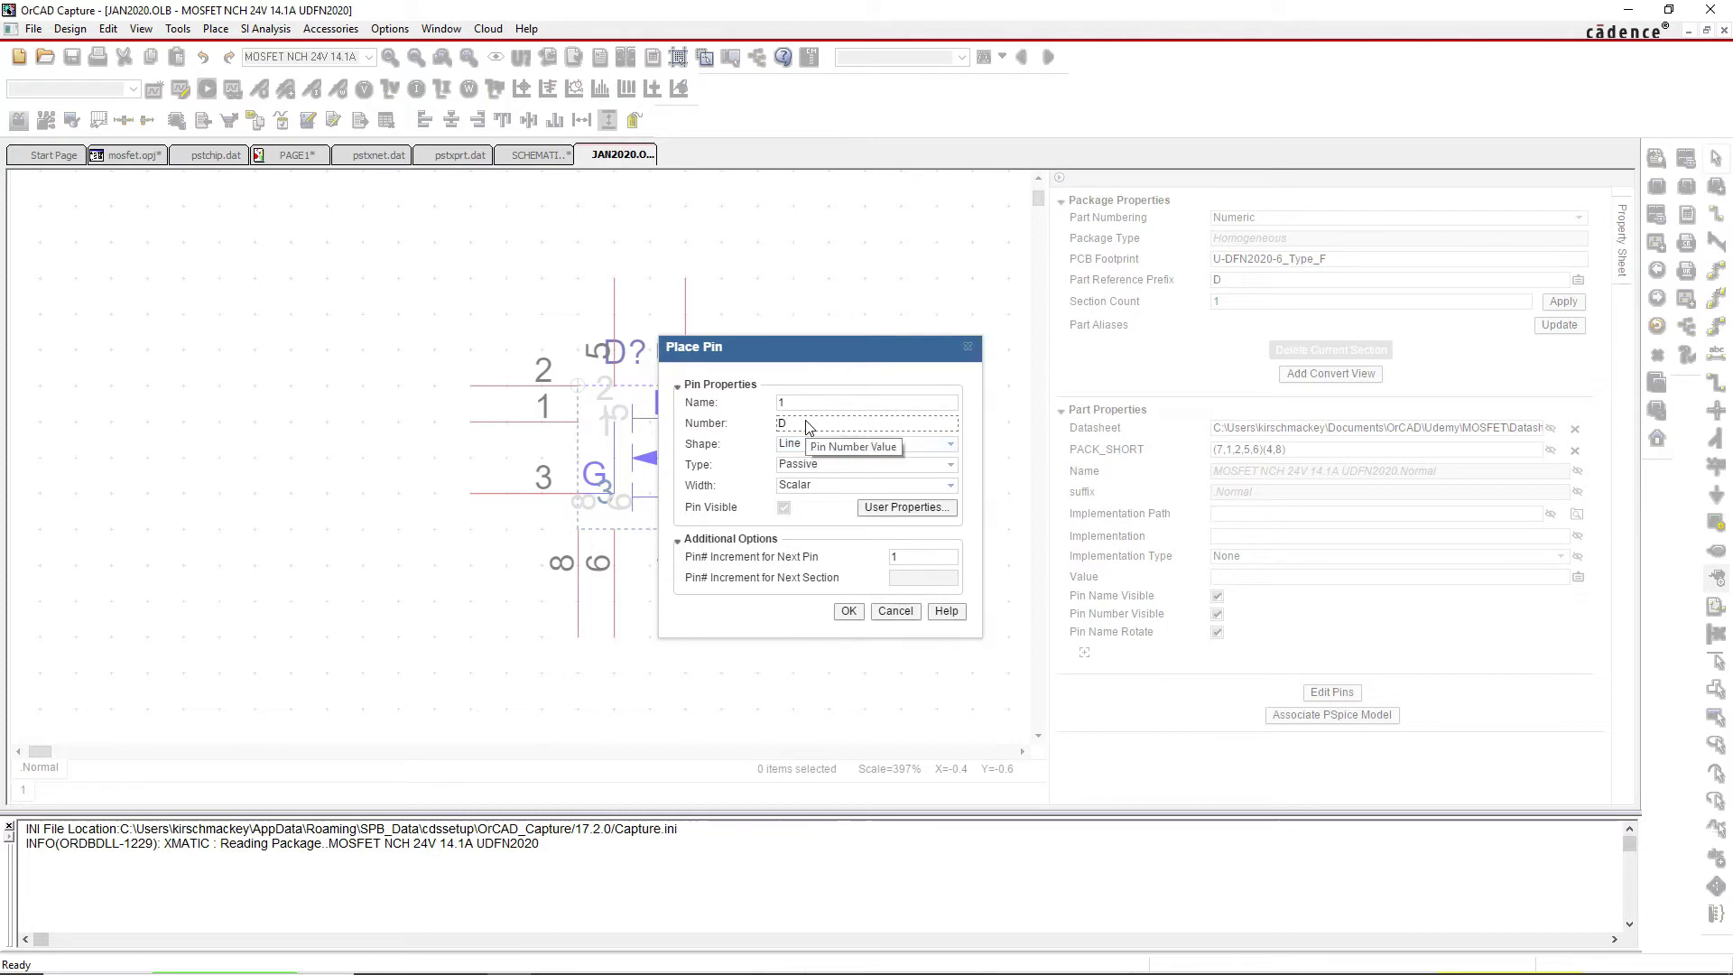
pyautogui.hotkey('shift', 'Tab')
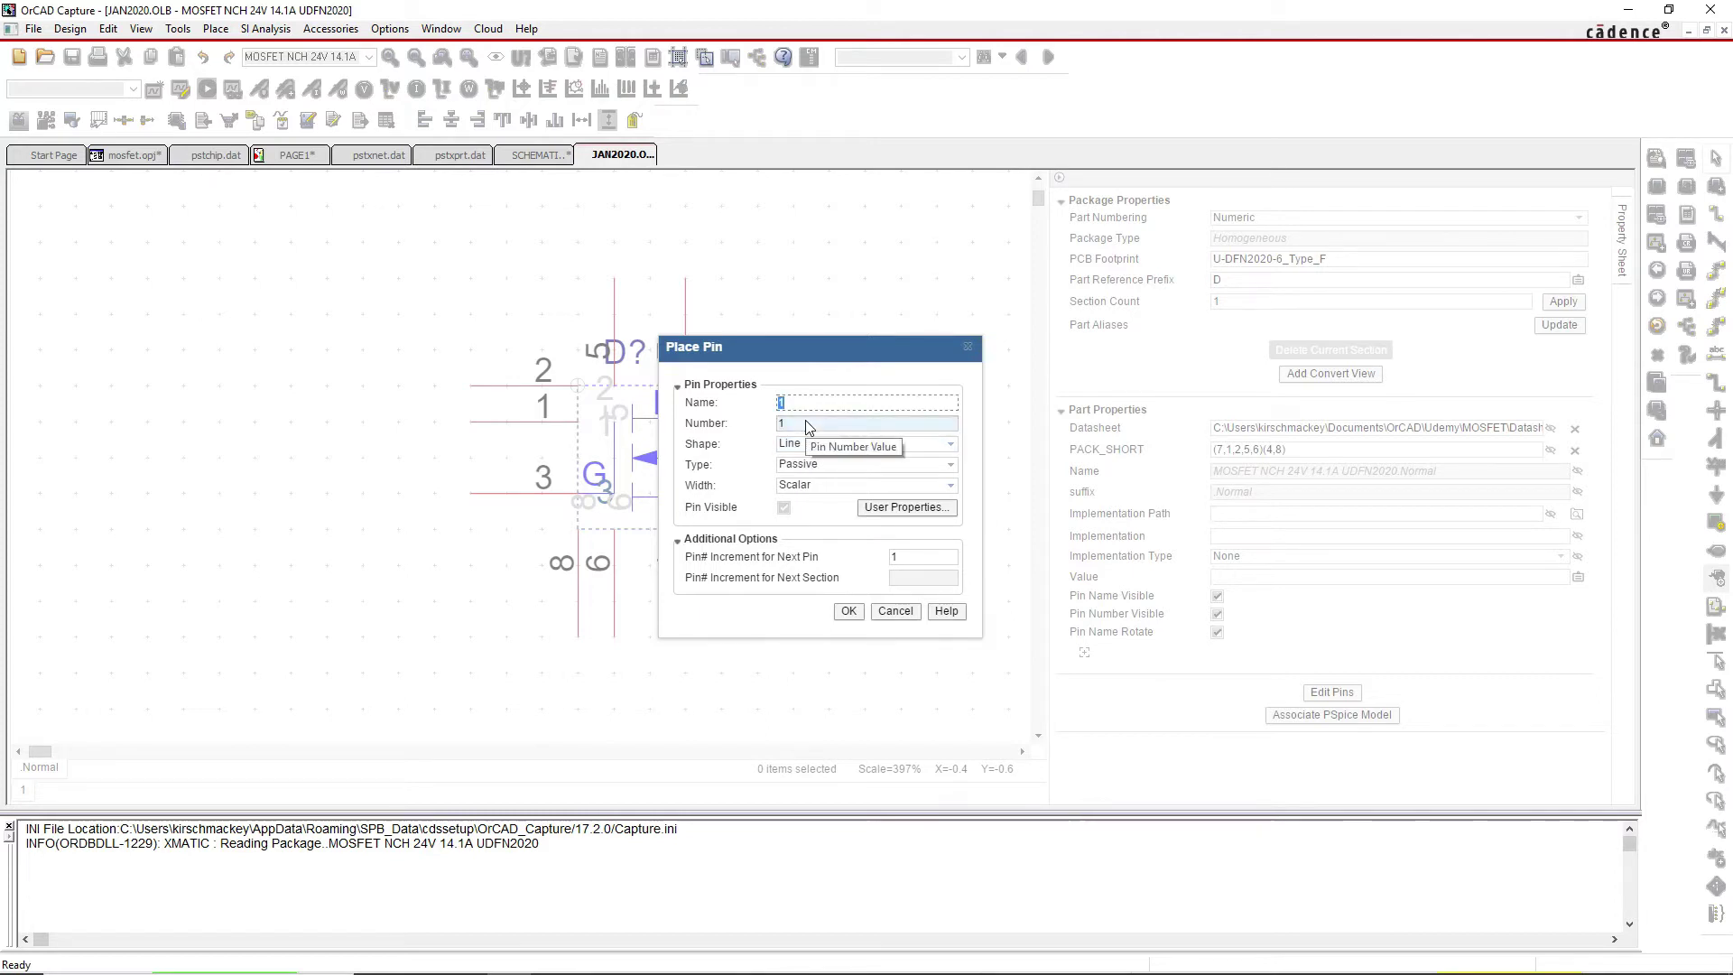
pyautogui.write('D+')
pyautogui.doubleClick(783, 403)
pyautogui.write('1')
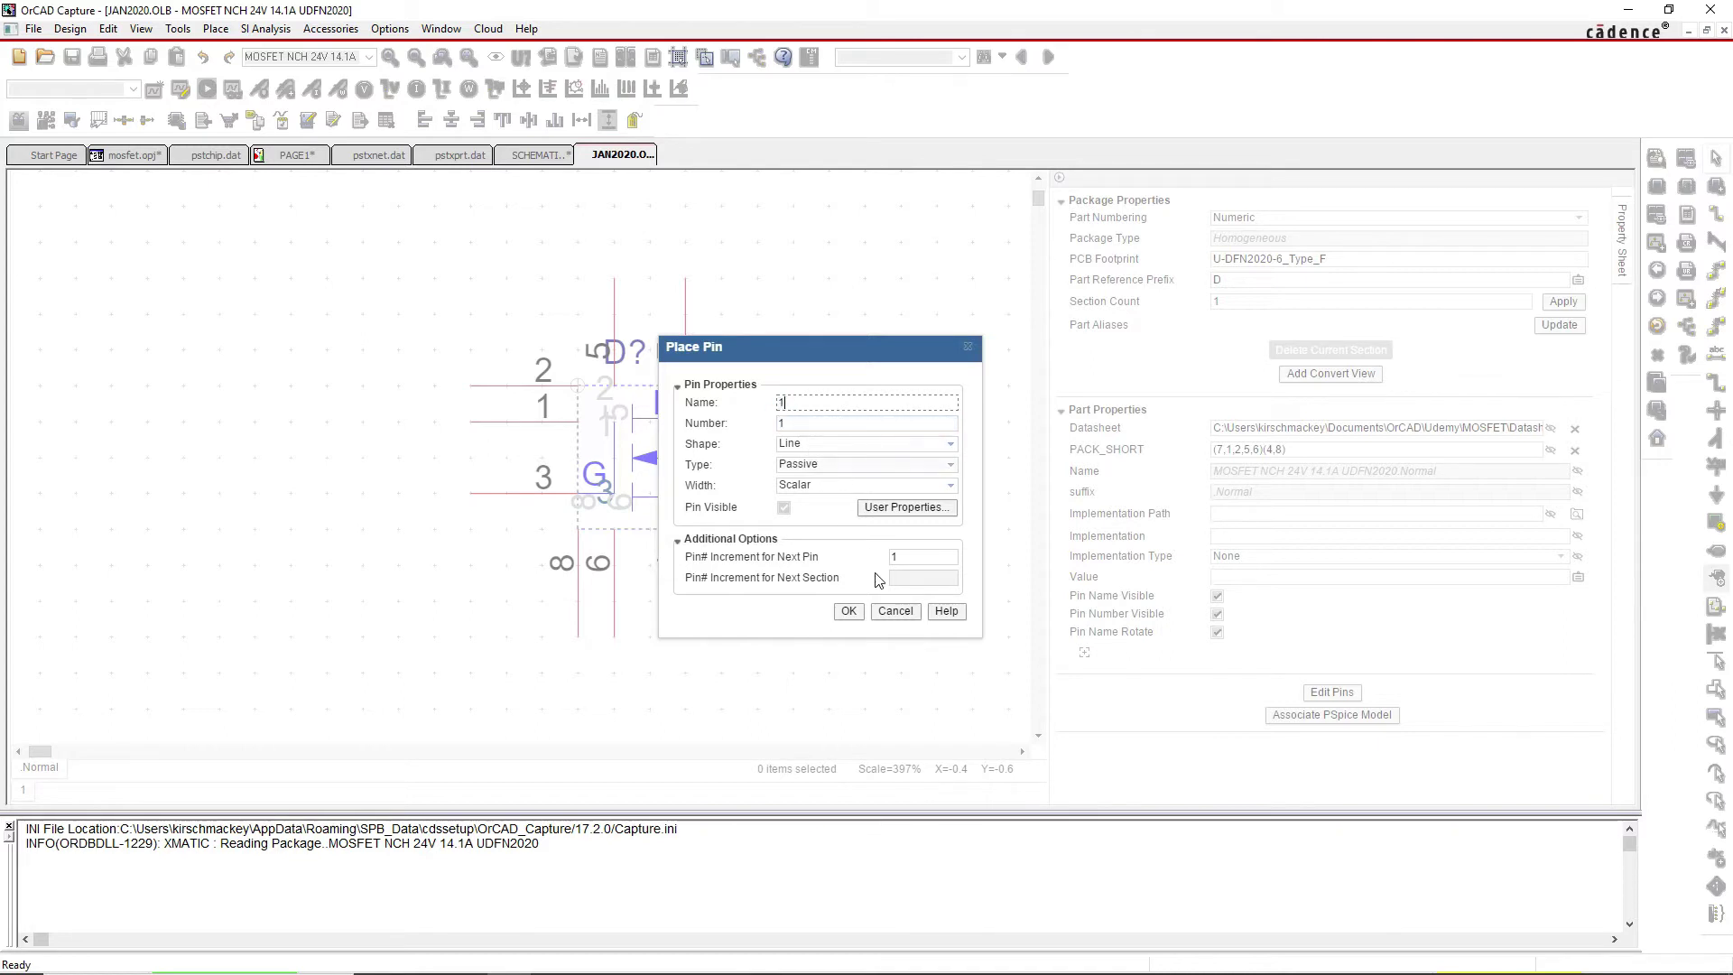
pyautogui.click(895, 611)
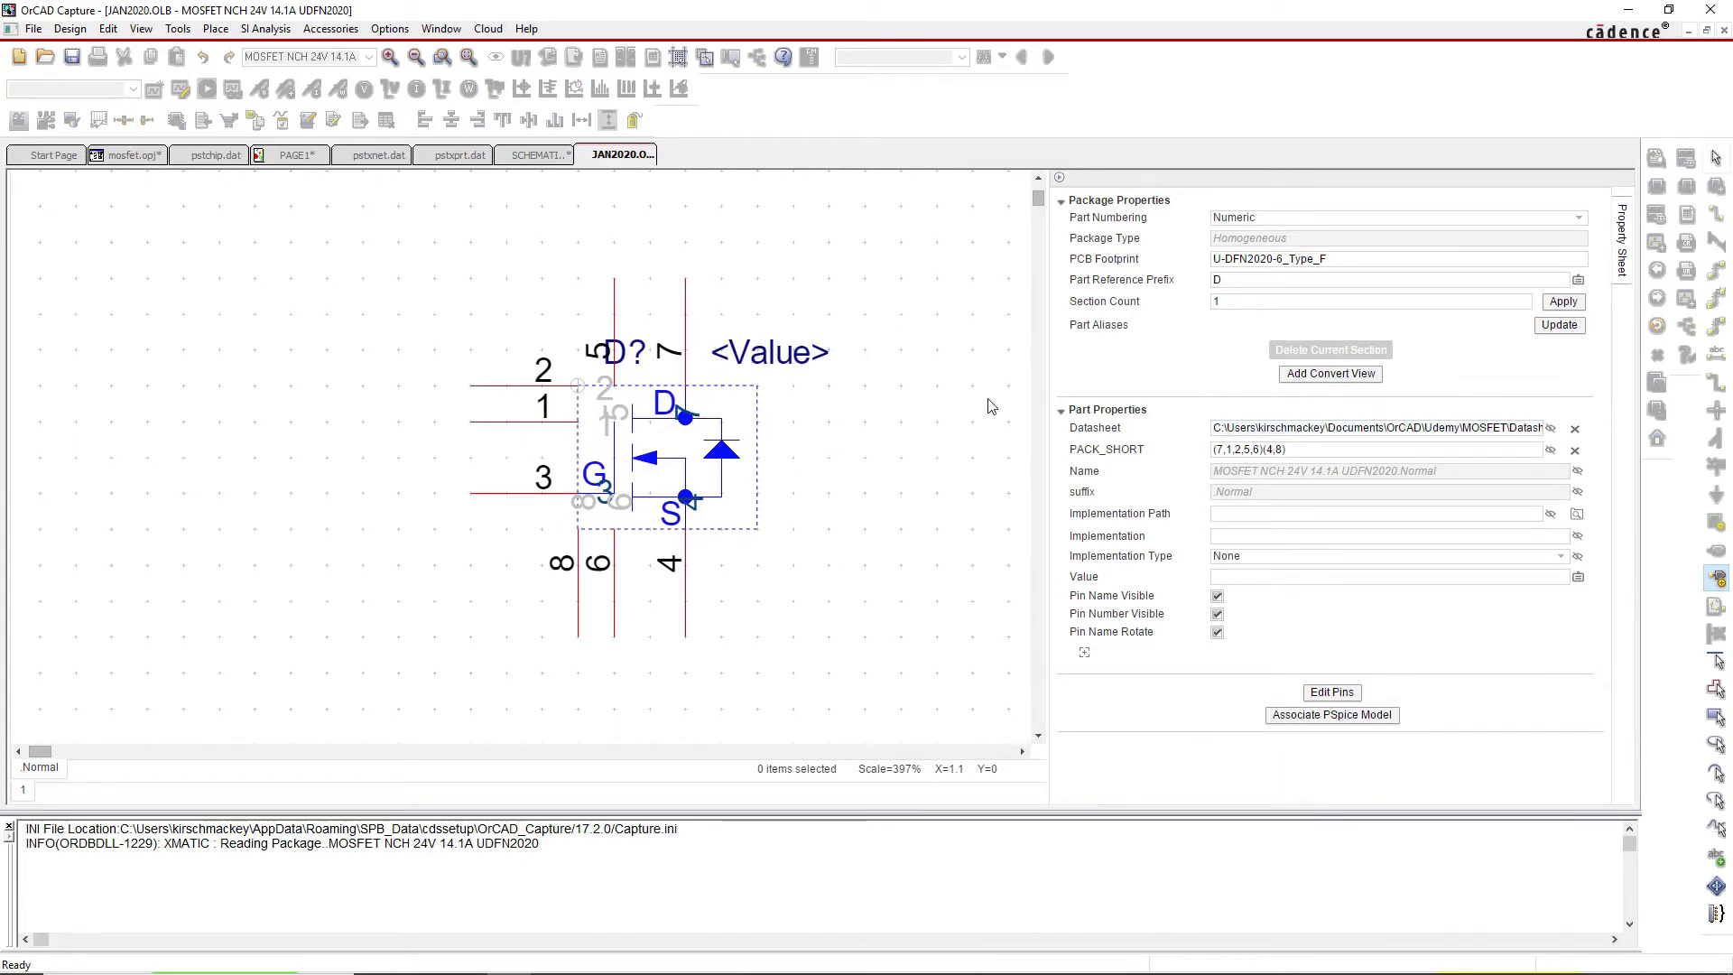
pyautogui.press('Escape')
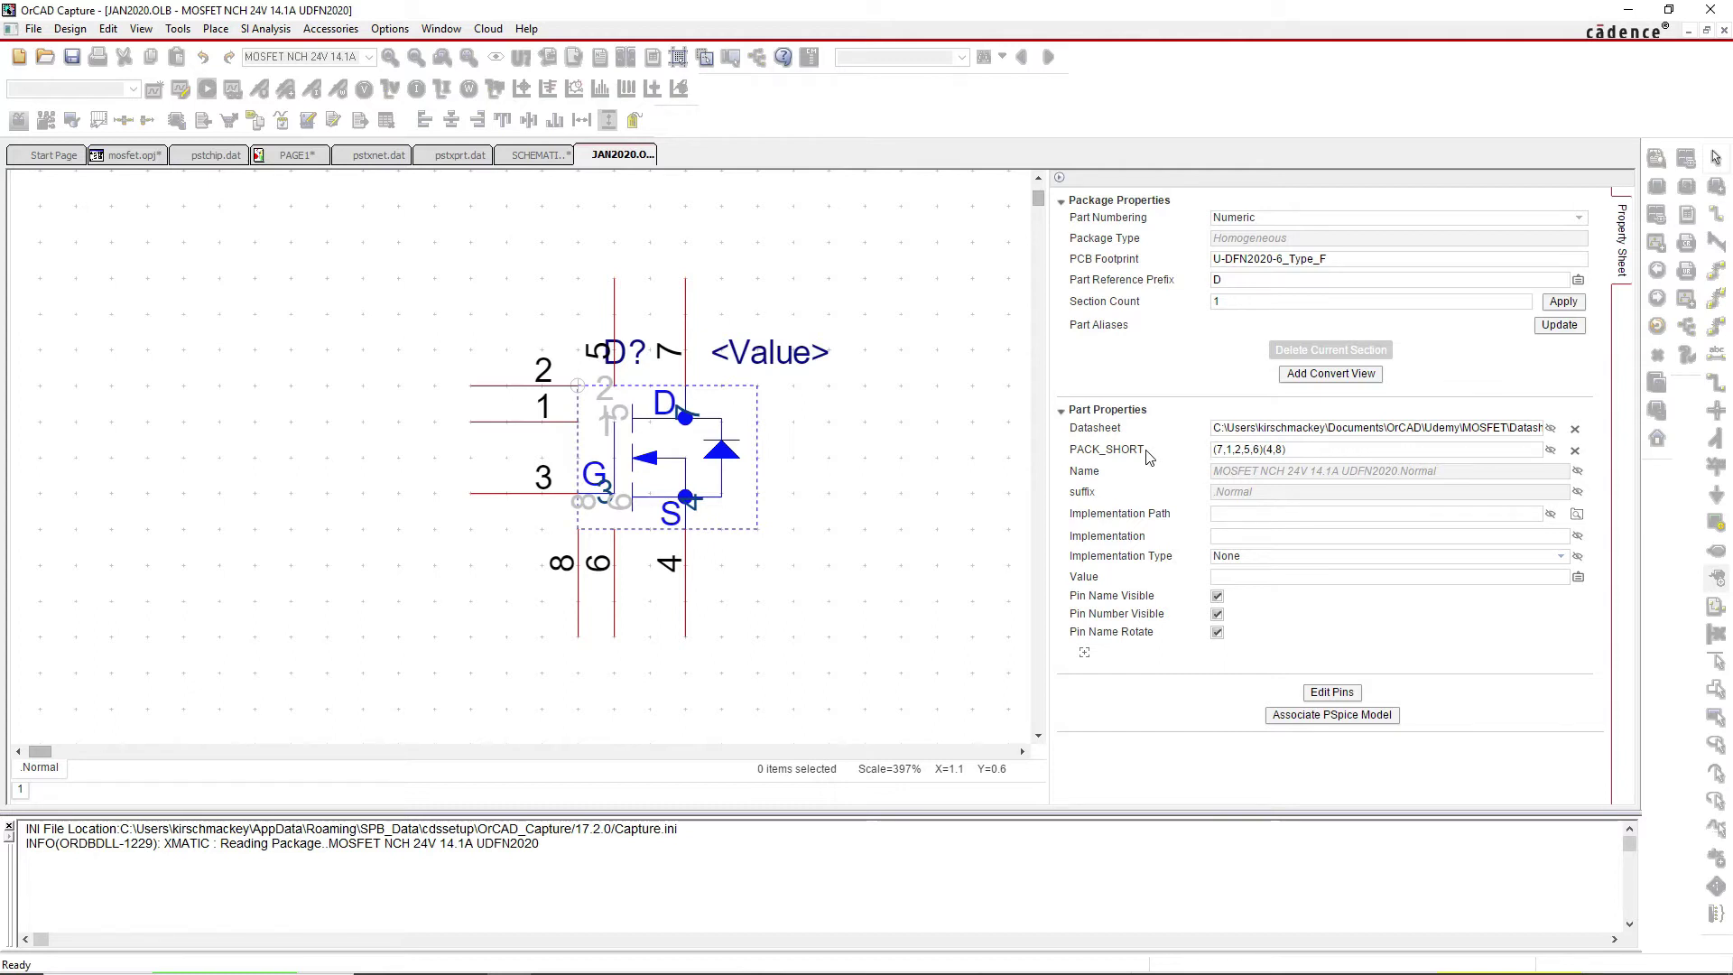
# Try to add a PACK_SHORT part property with the empty pin groups ()() as its value
pyautogui.click(1086, 651)
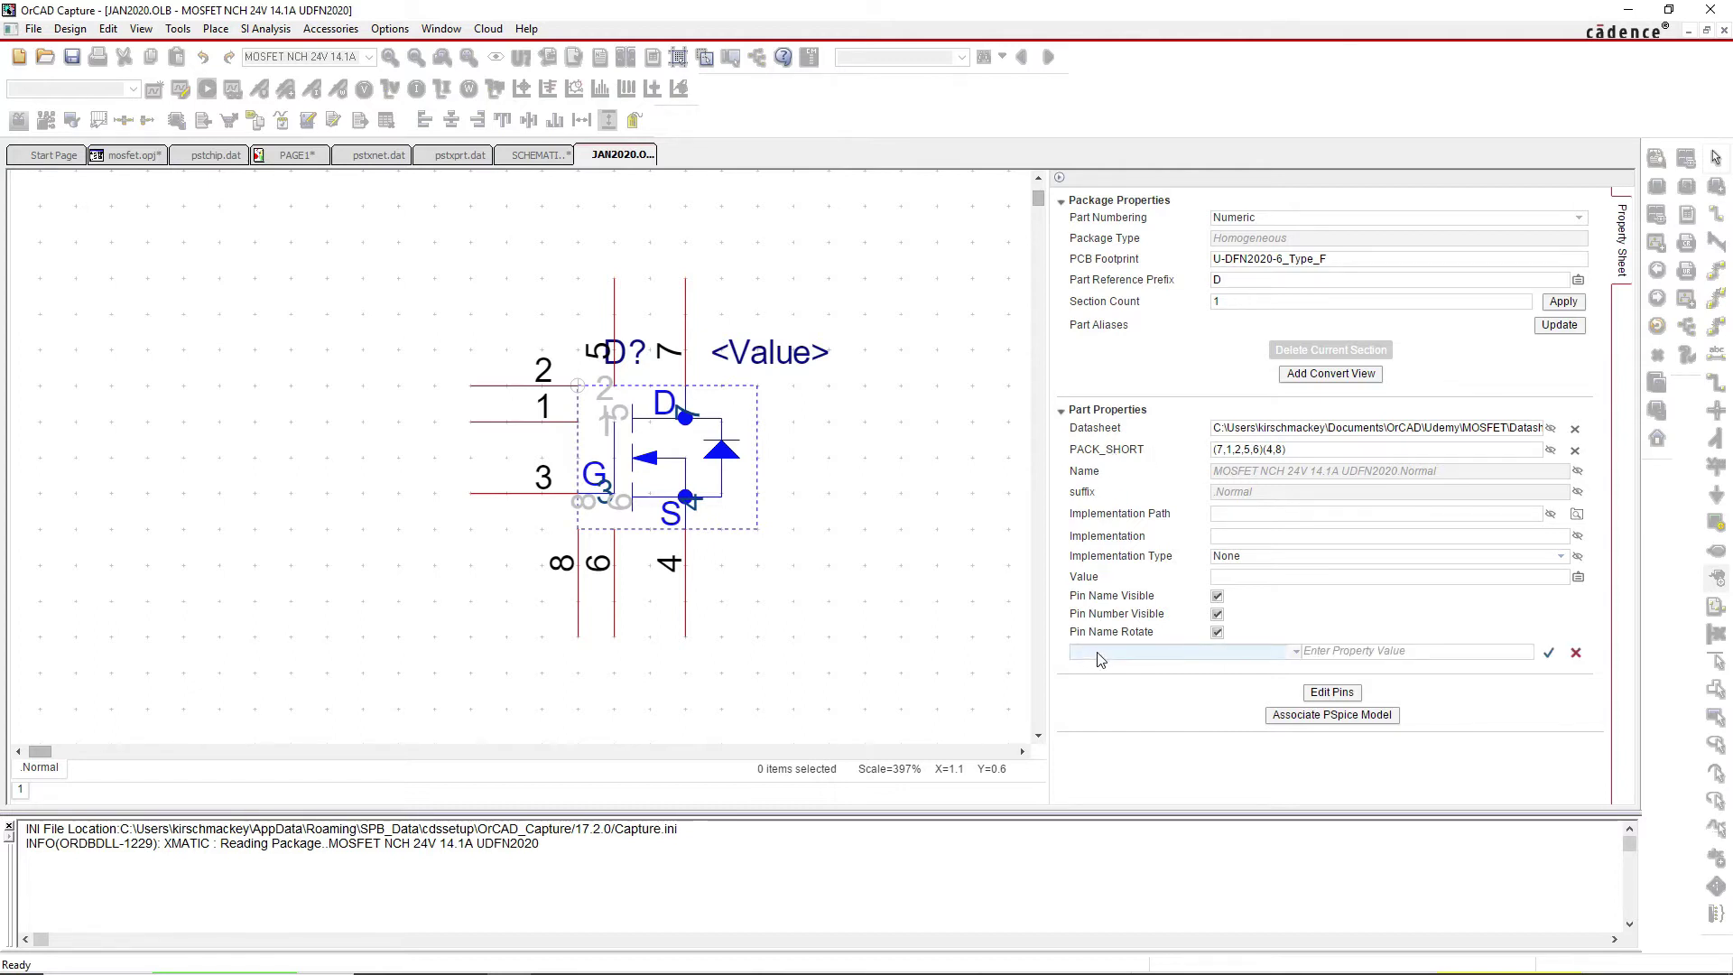
pyautogui.click(1295, 652)
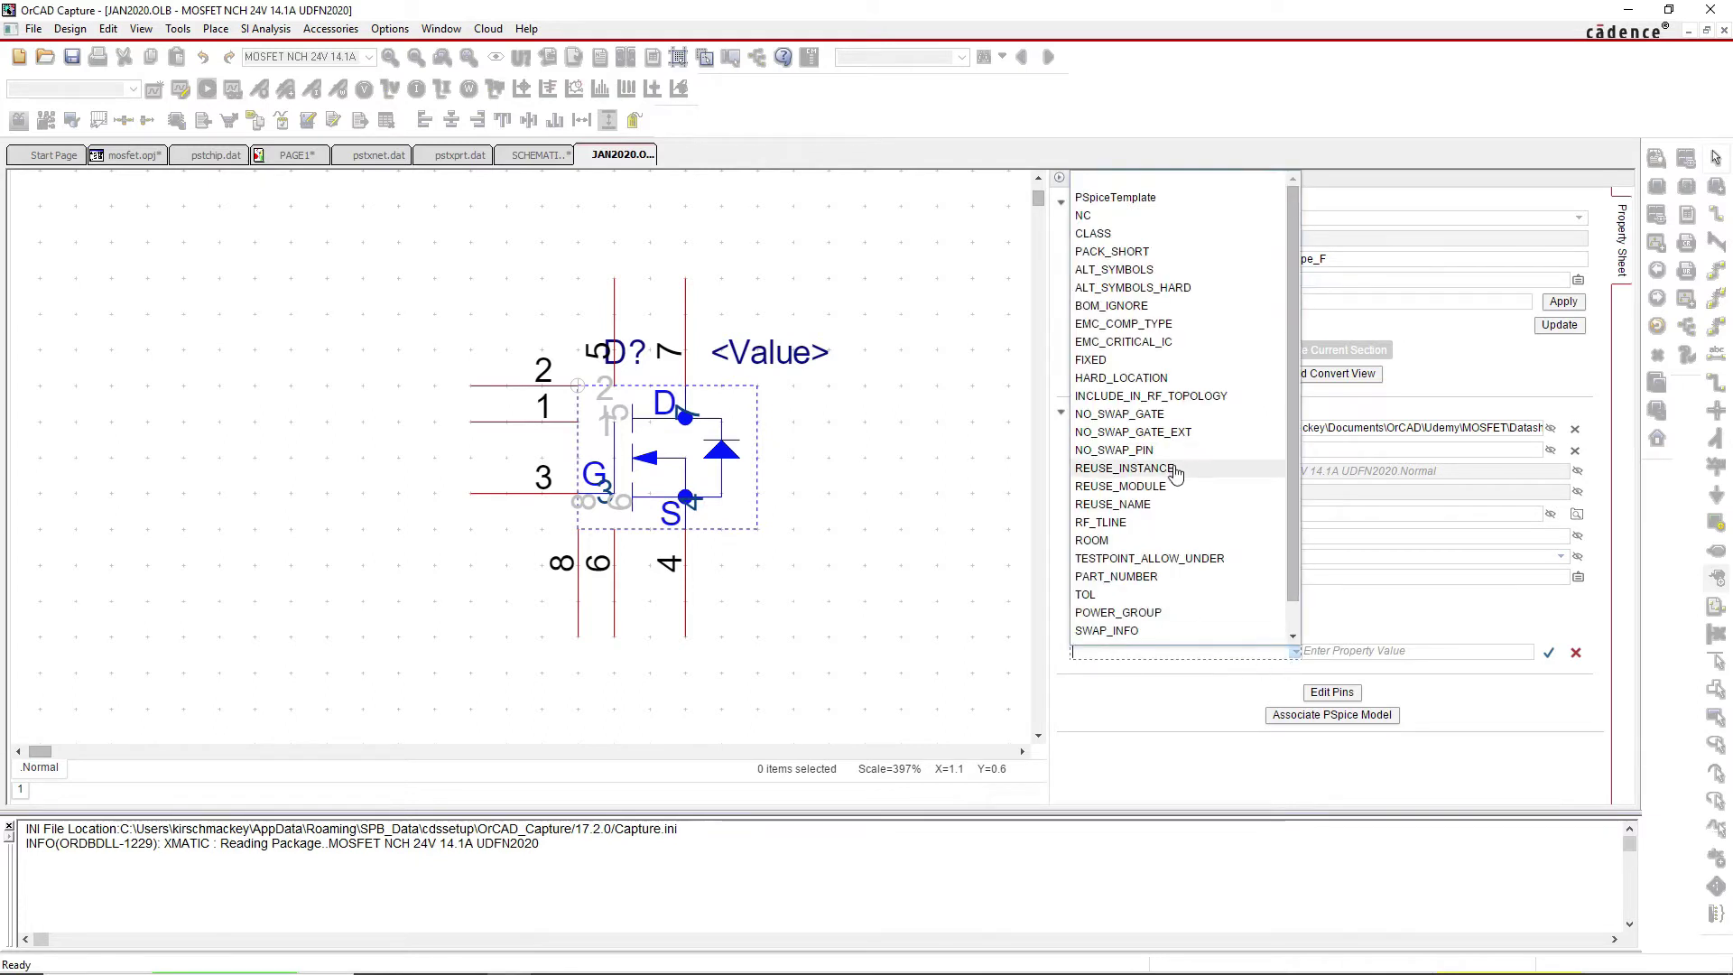
pyautogui.click(1140, 254)
pyautogui.click(1344, 652)
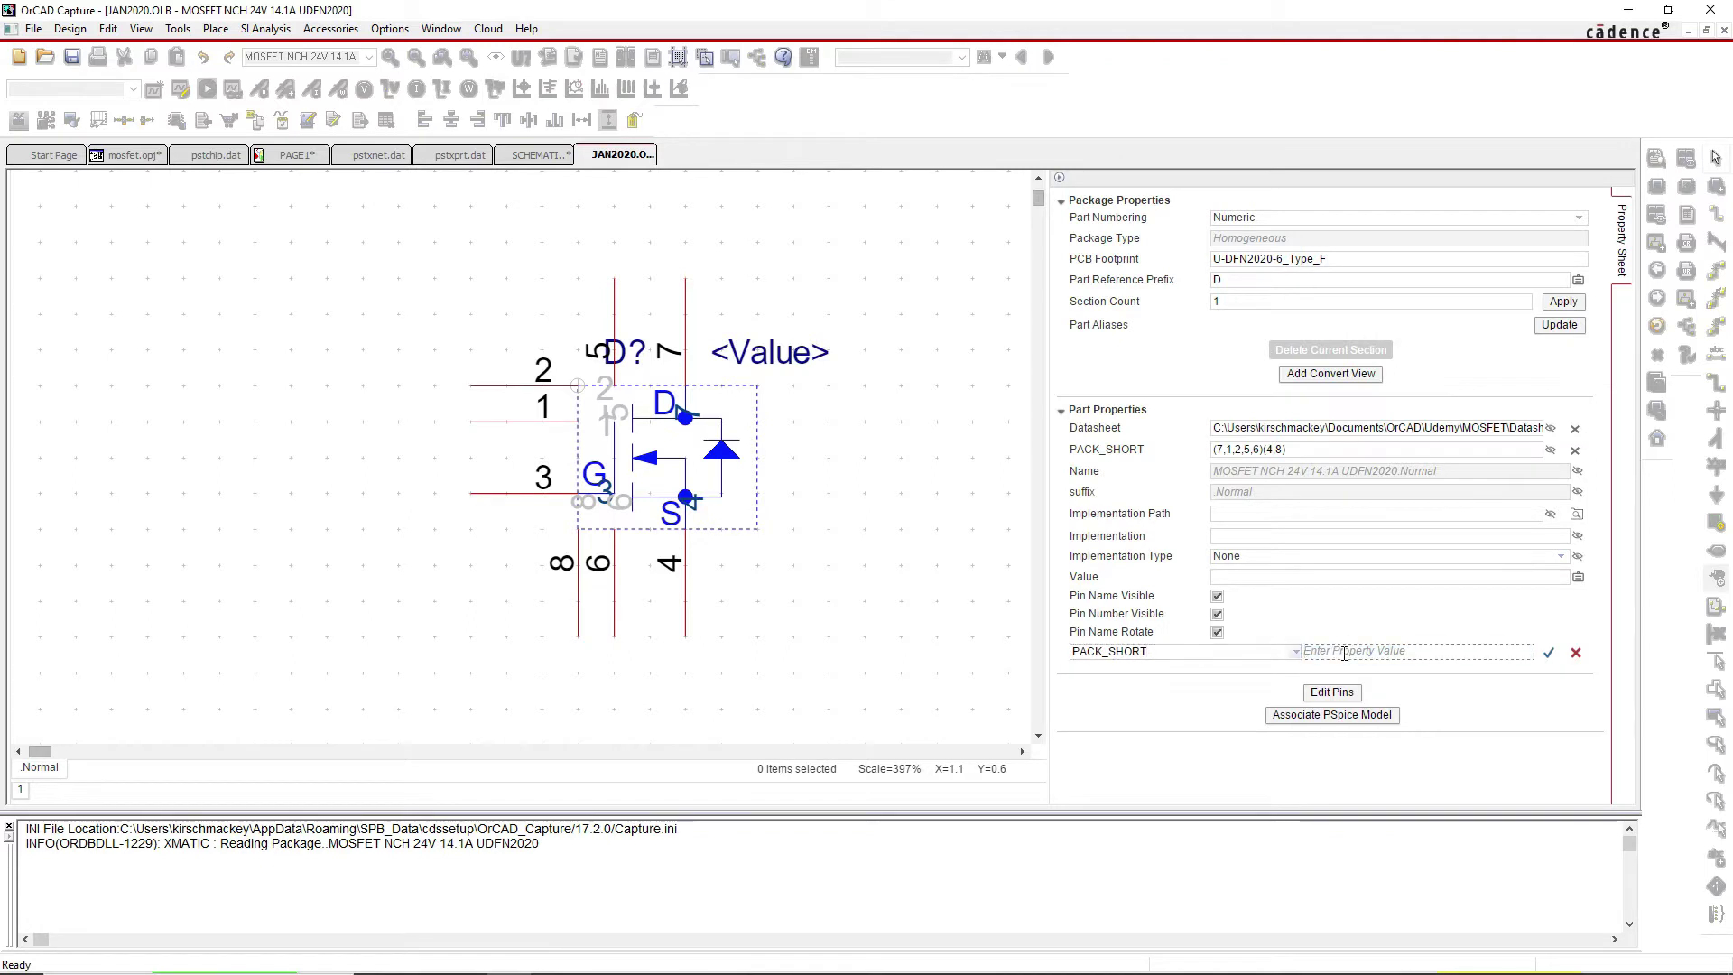
pyautogui.write('(')
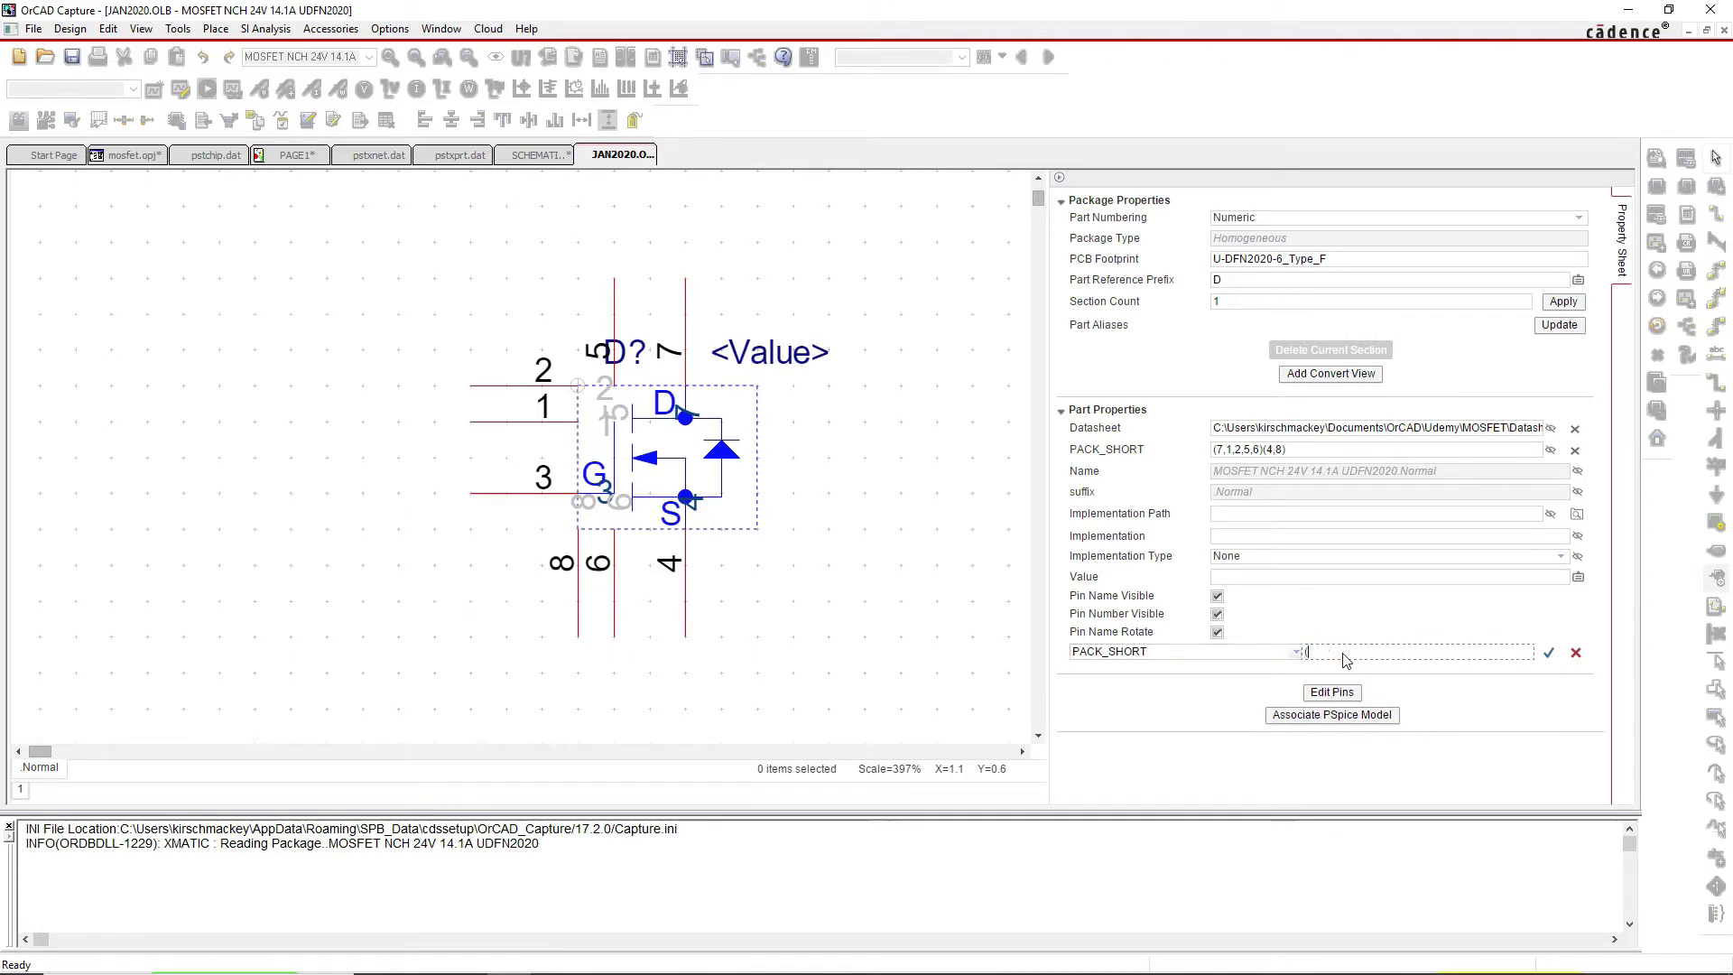
pyautogui.write(')()')
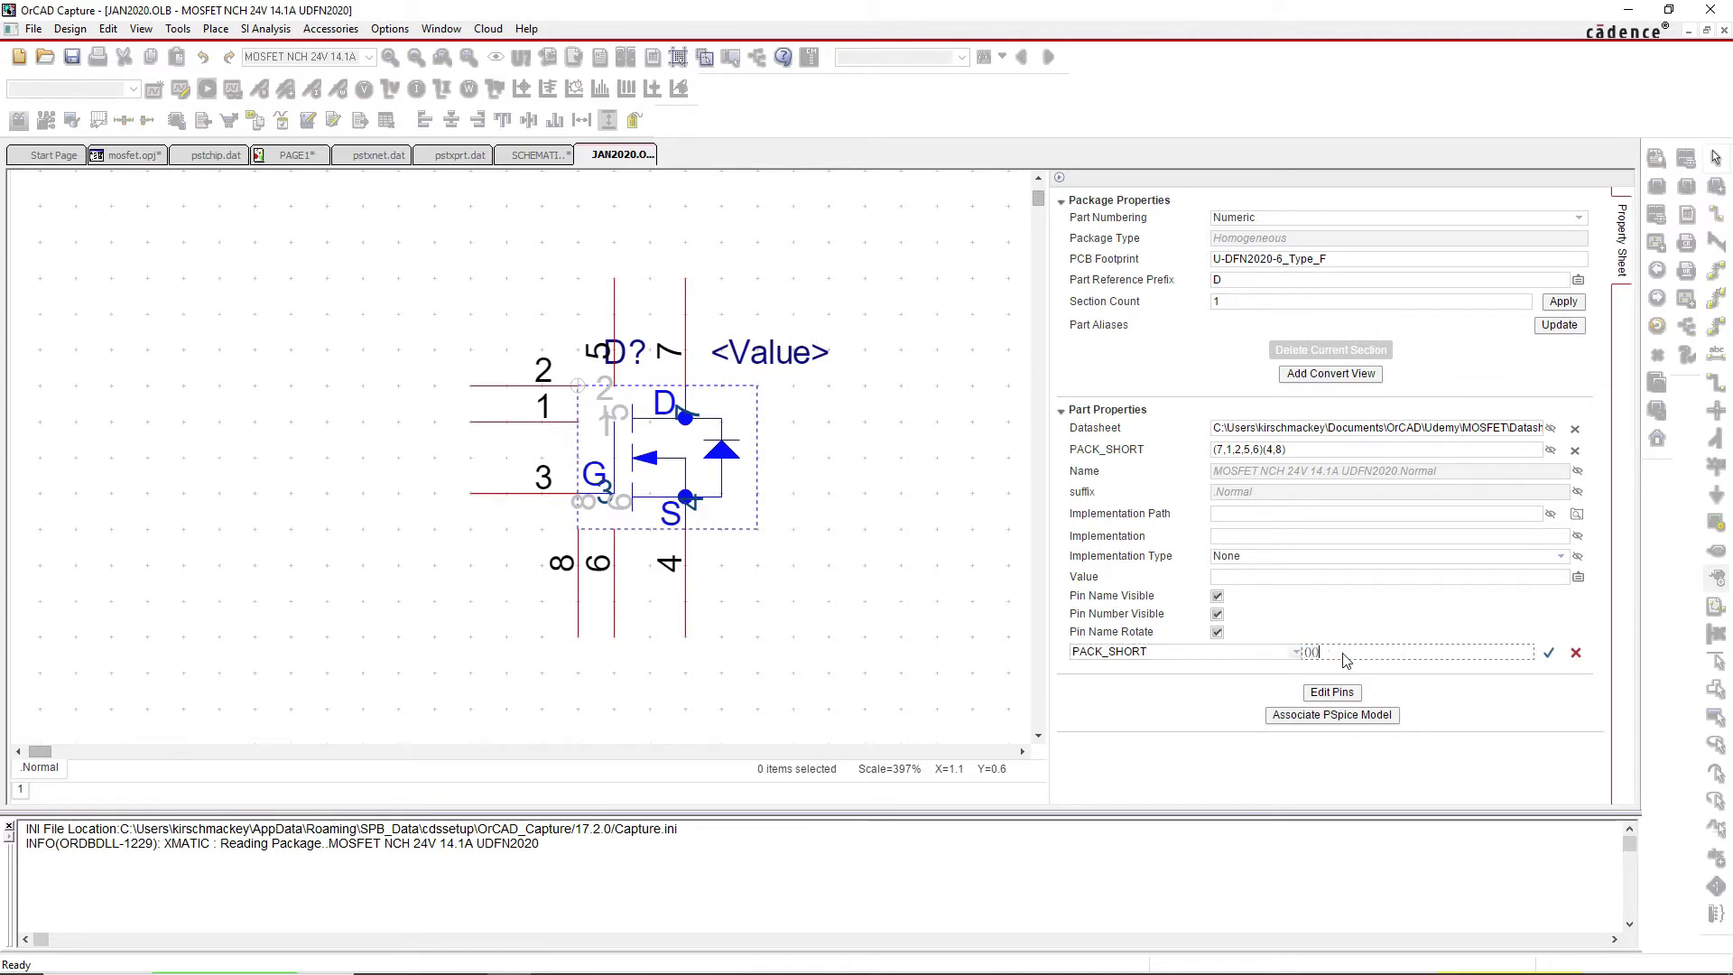
pyautogui.press('Left')
pyautogui.press('Left')
pyautogui.press('Left')
# Review D1 on PAGE1, its schematic properties and the pstxnet.dat netlist, and return to the library part's existing PACK_SHORT value
pyautogui.click(307, 157)
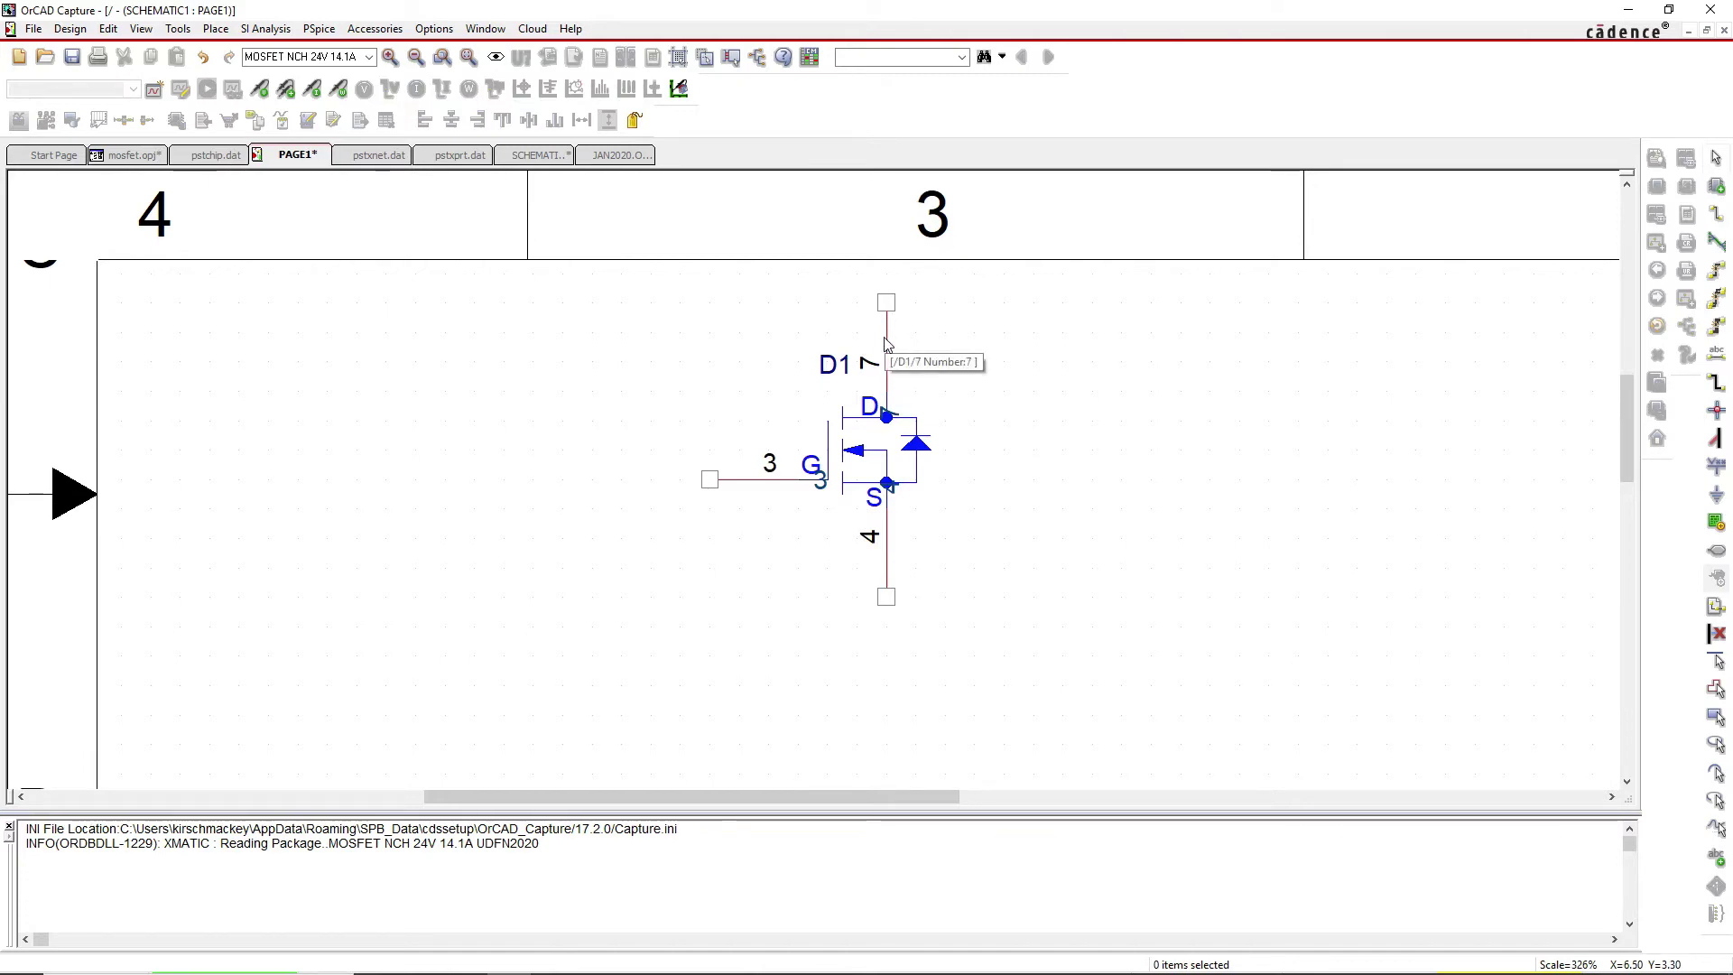
pyautogui.click(533, 155)
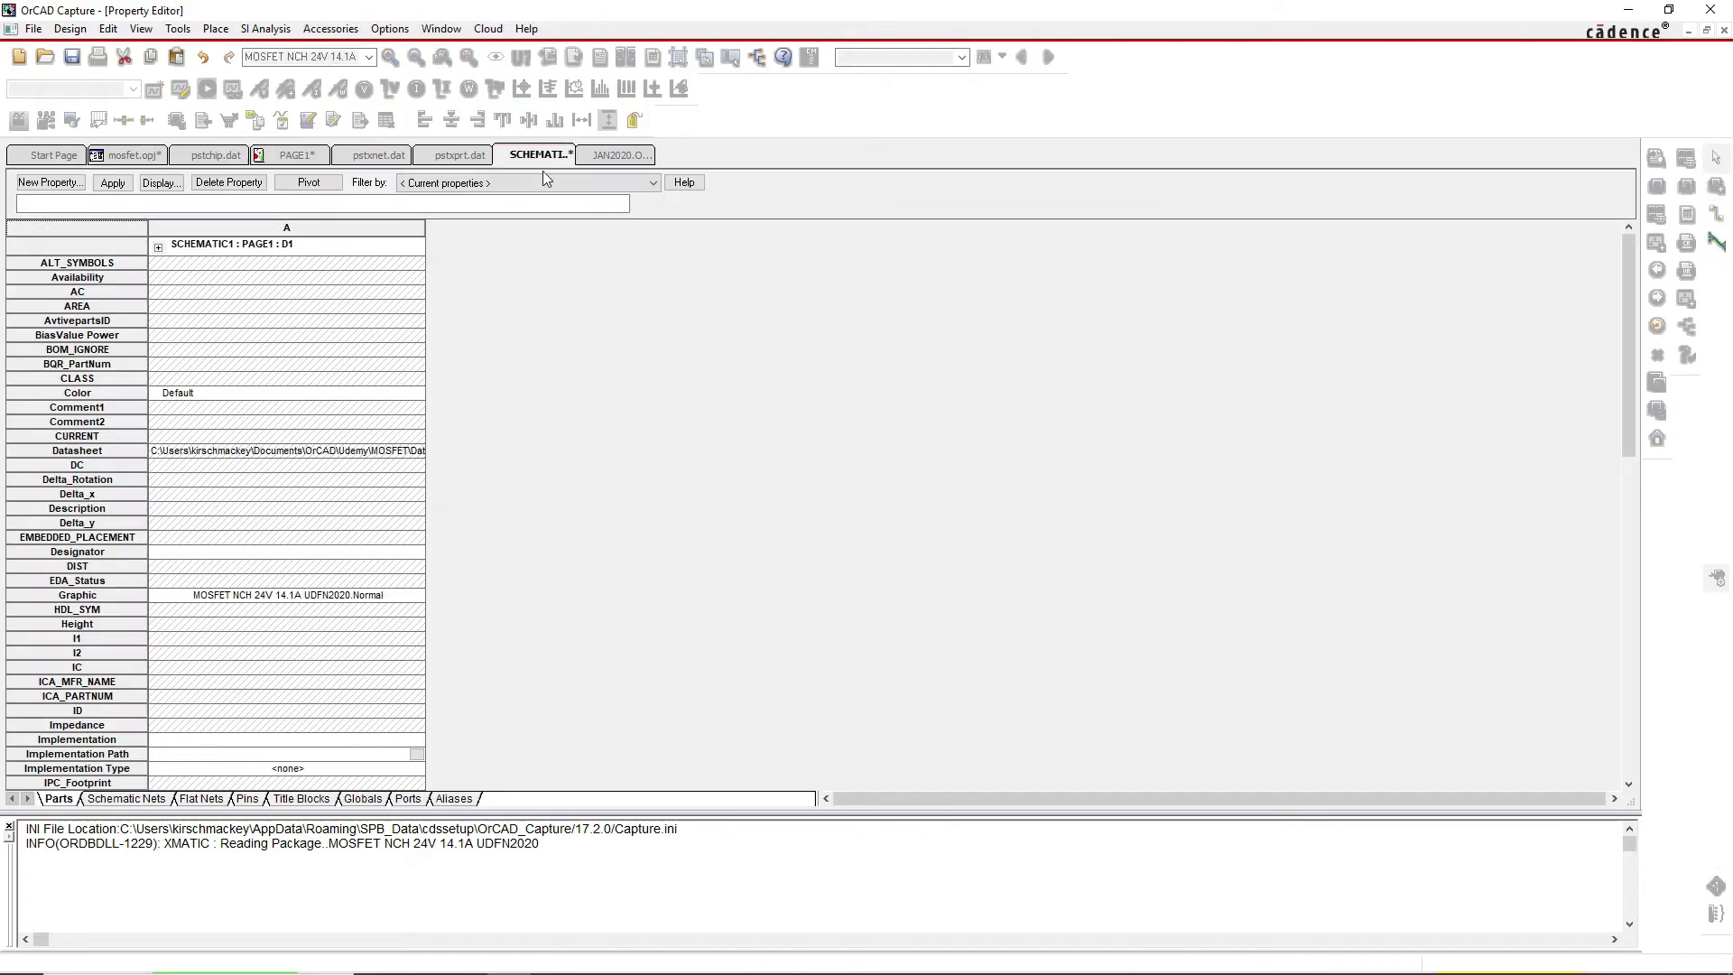
pyautogui.click(379, 155)
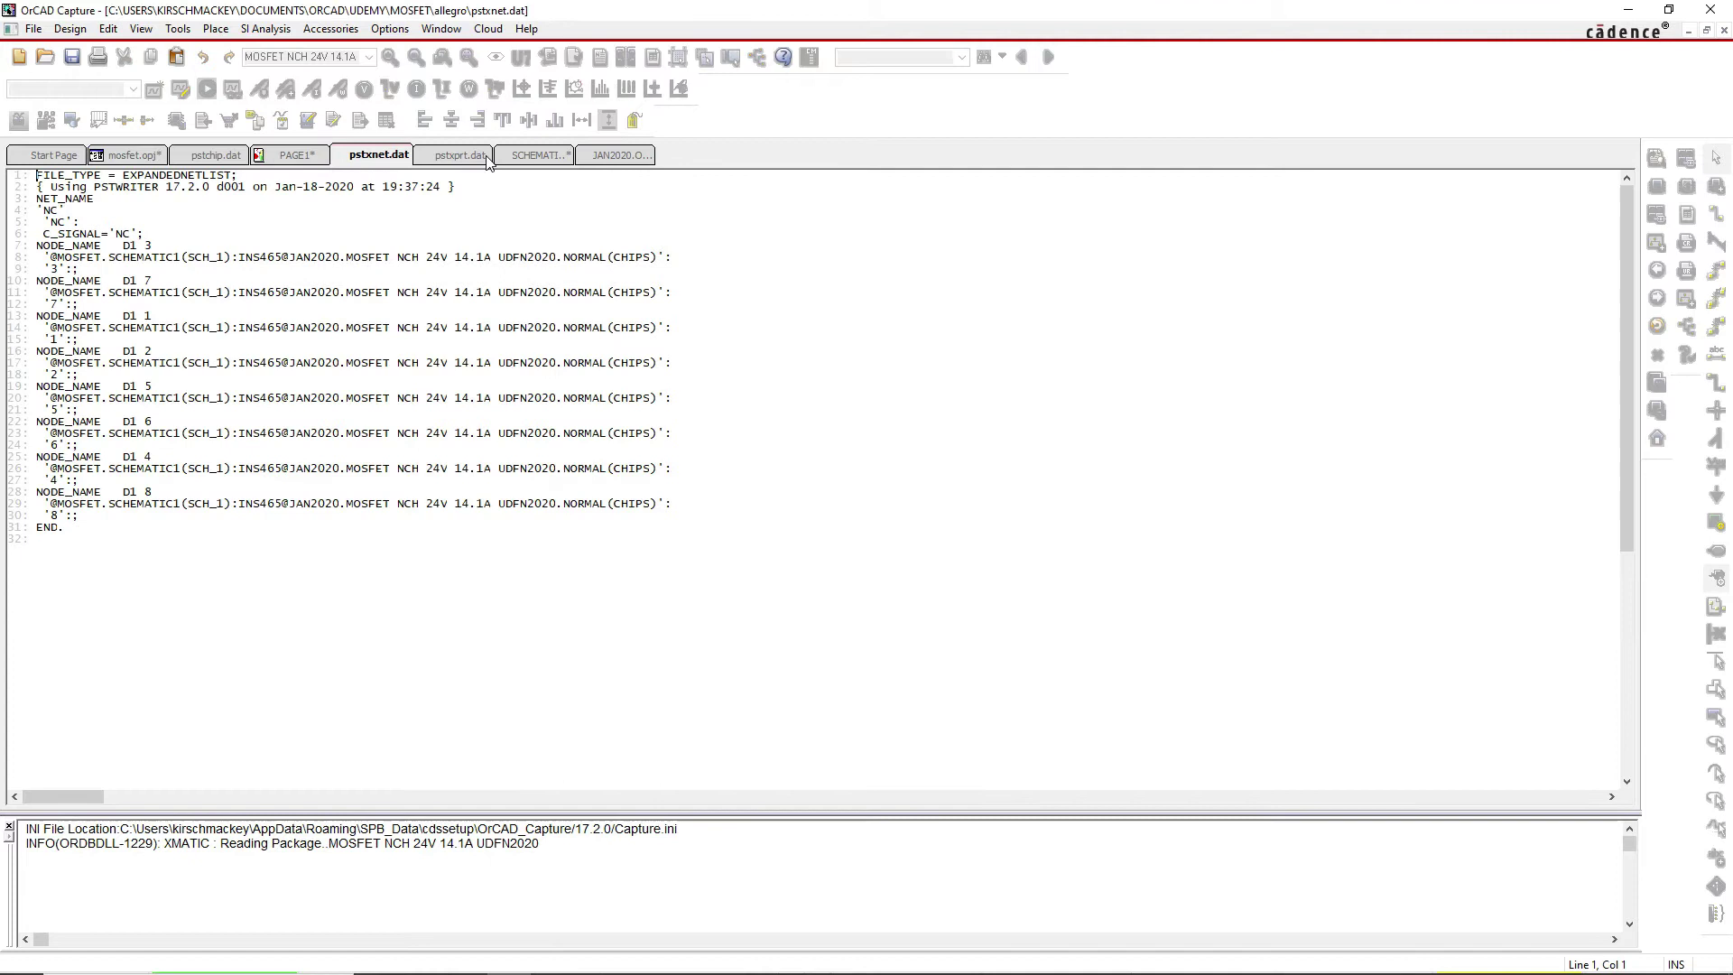
pyautogui.click(623, 156)
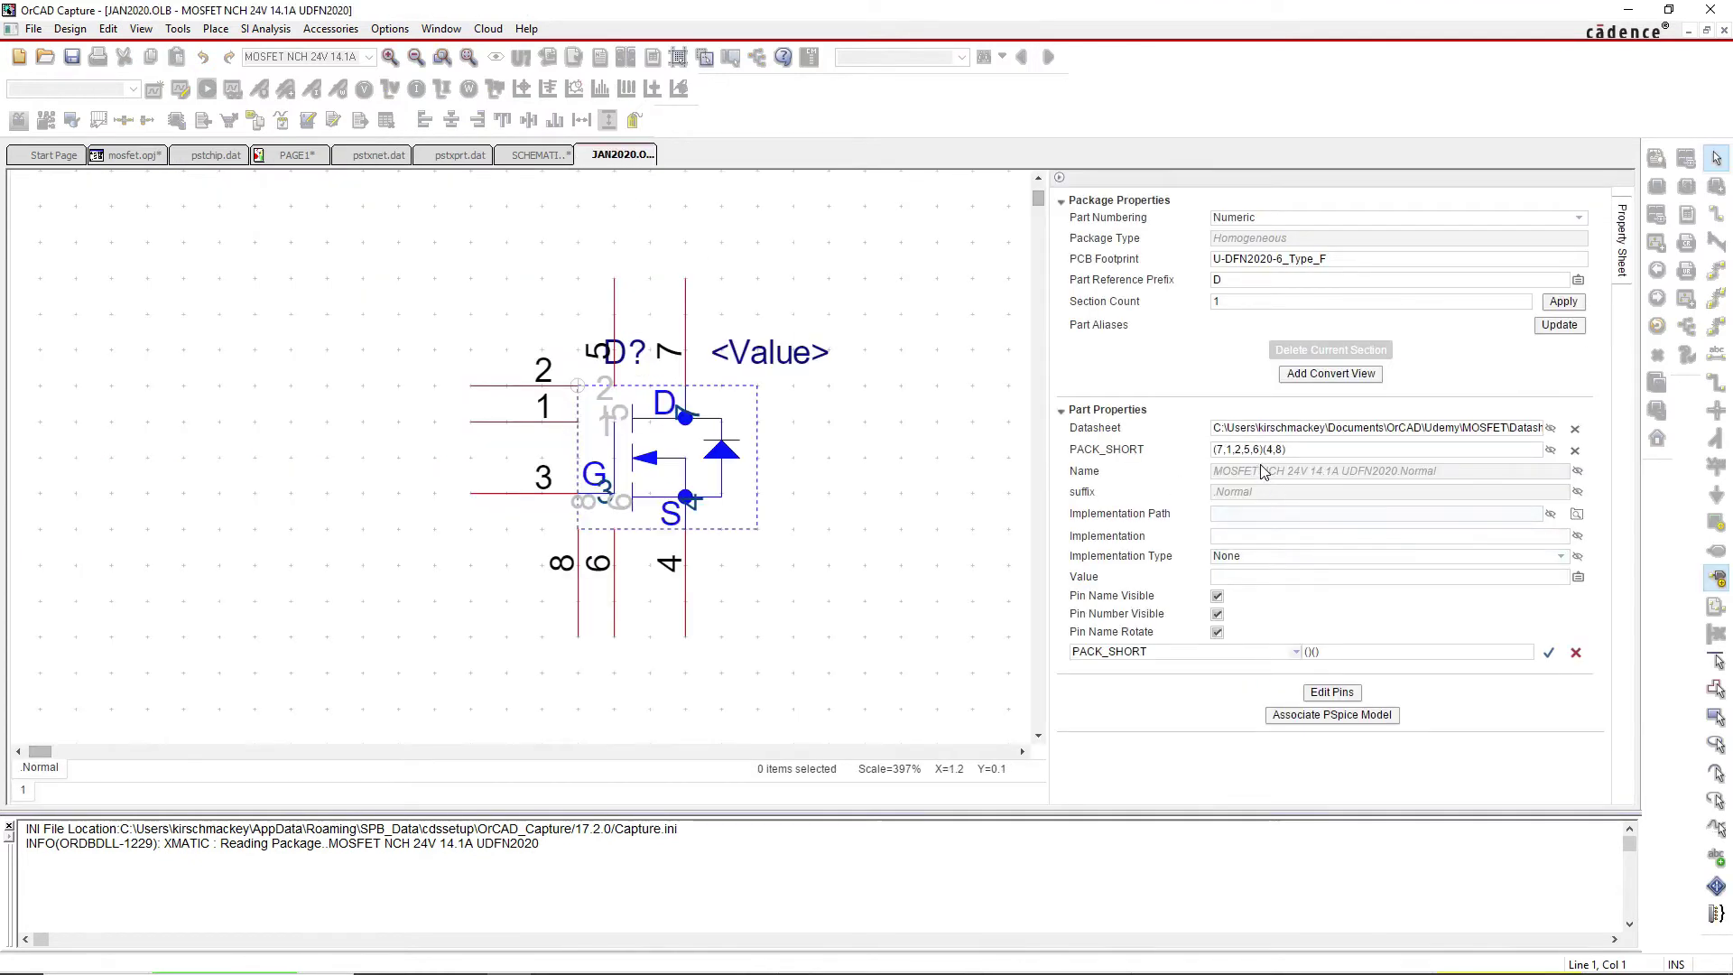
pyautogui.click(1223, 450)
pyautogui.click(1223, 449)
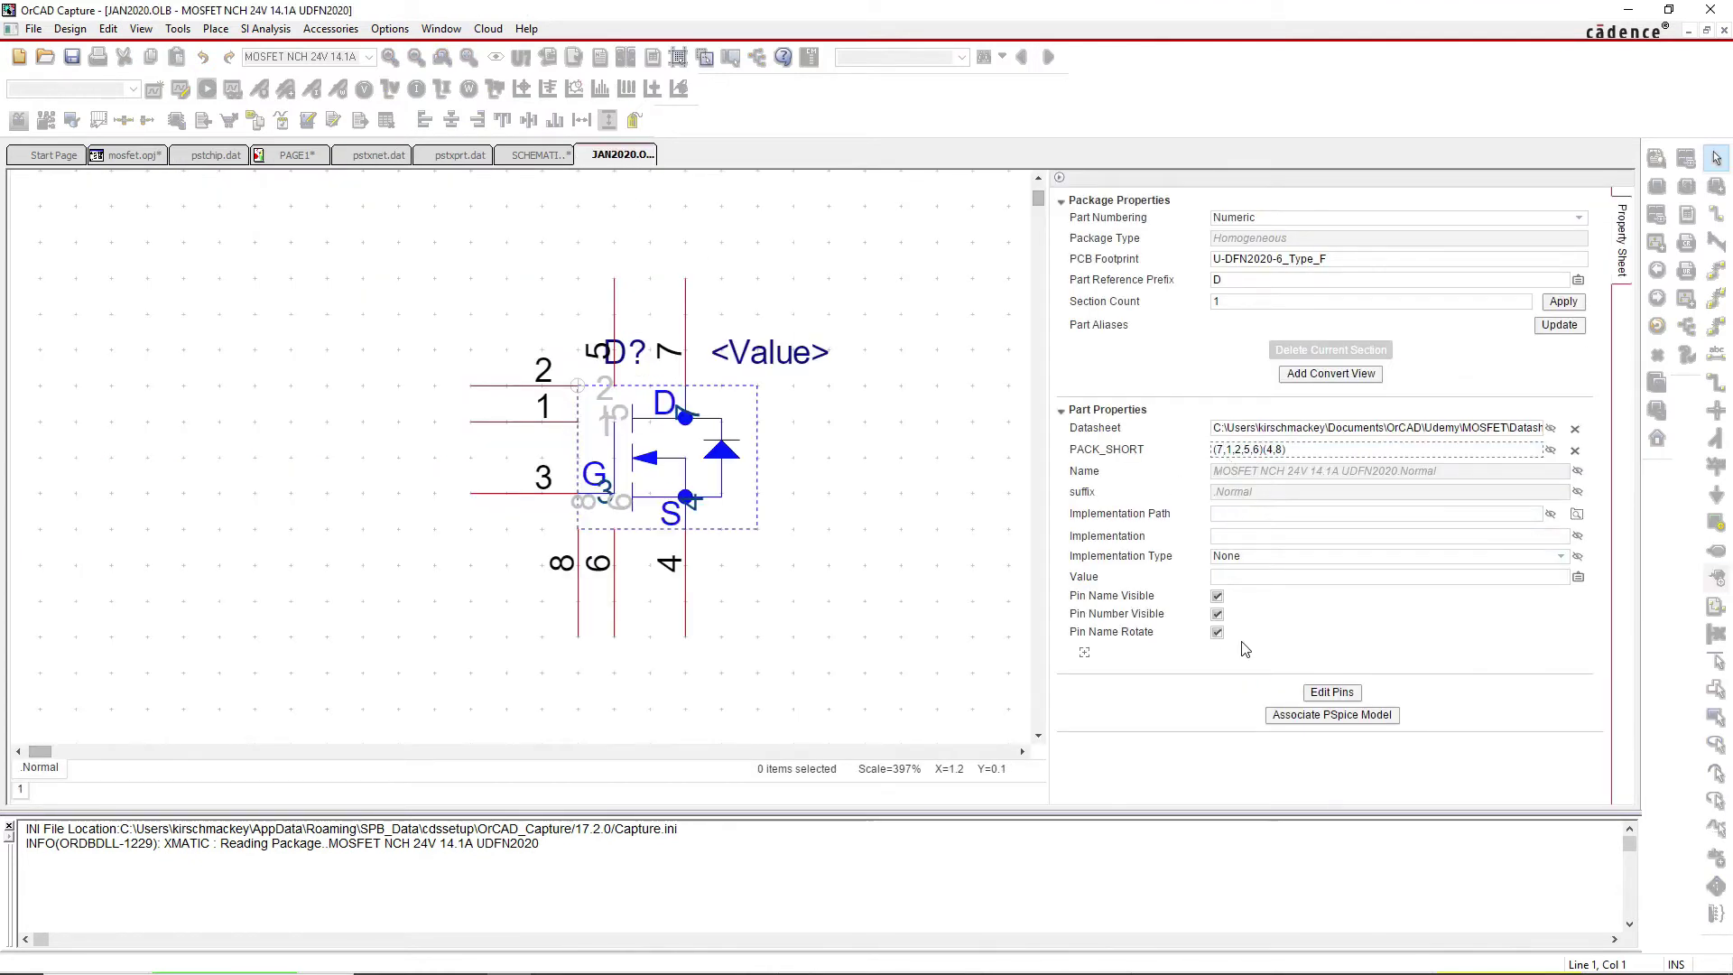
# Try to add a PACK_SHORT part property with the value (7,1,2,5,6)(4,8), and discard the new entry
pyautogui.click(1112, 659)
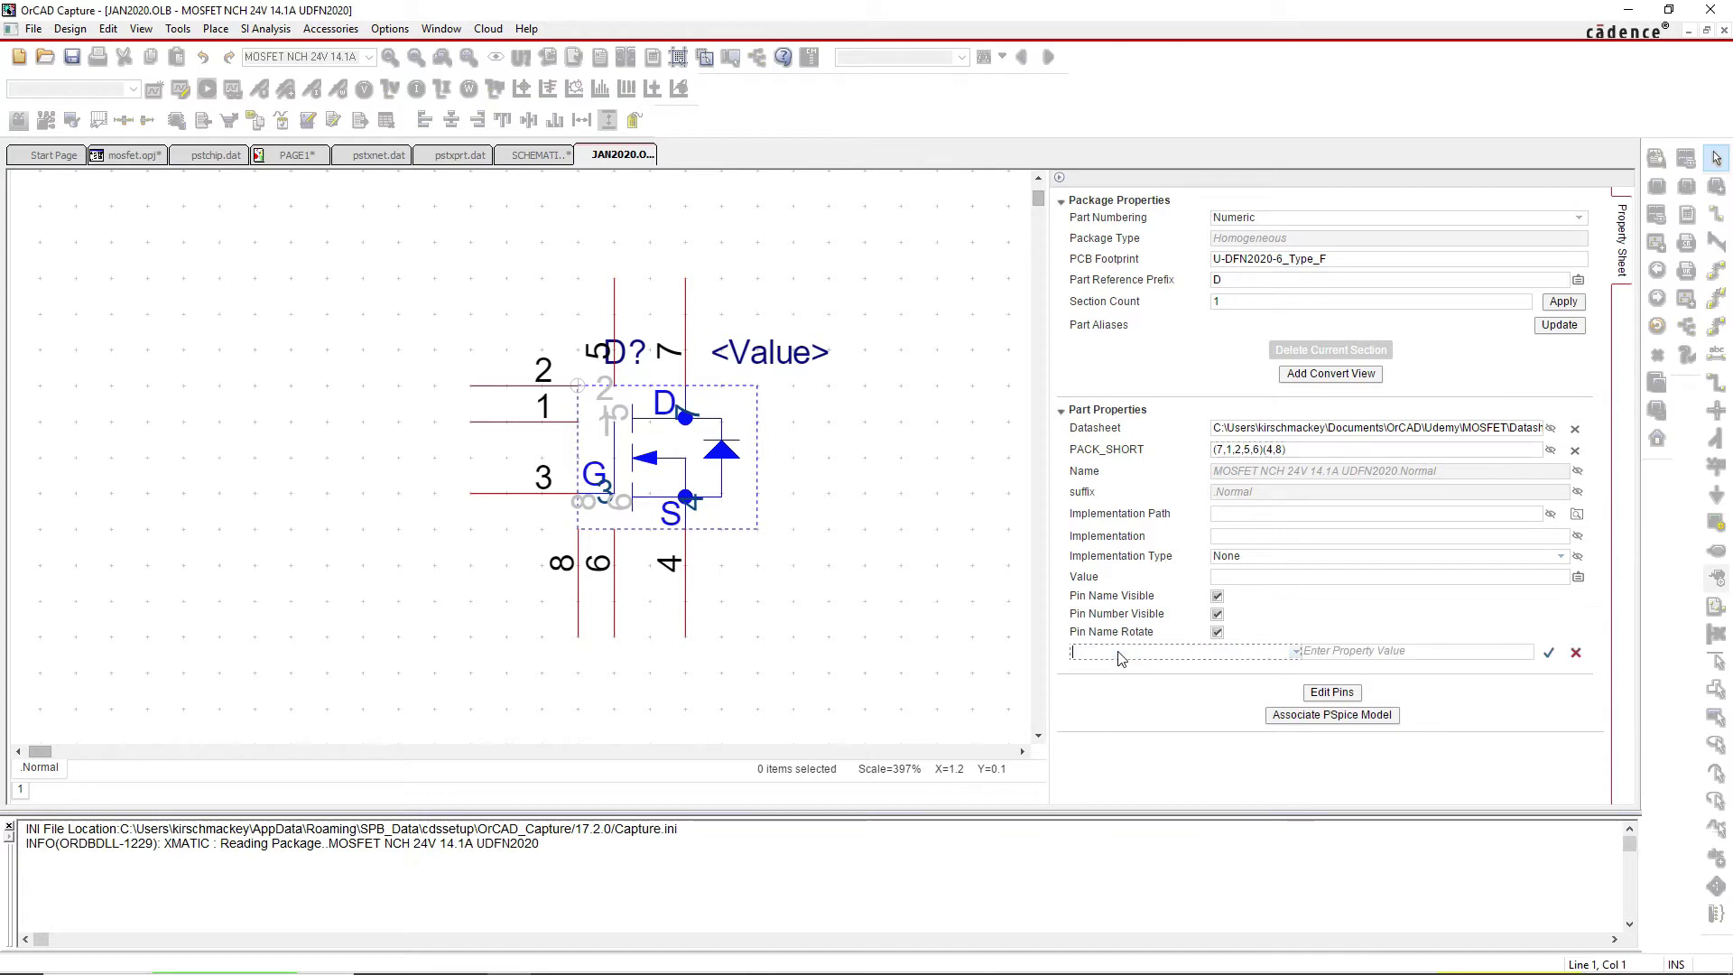
pyautogui.write('PACK_SHORT')
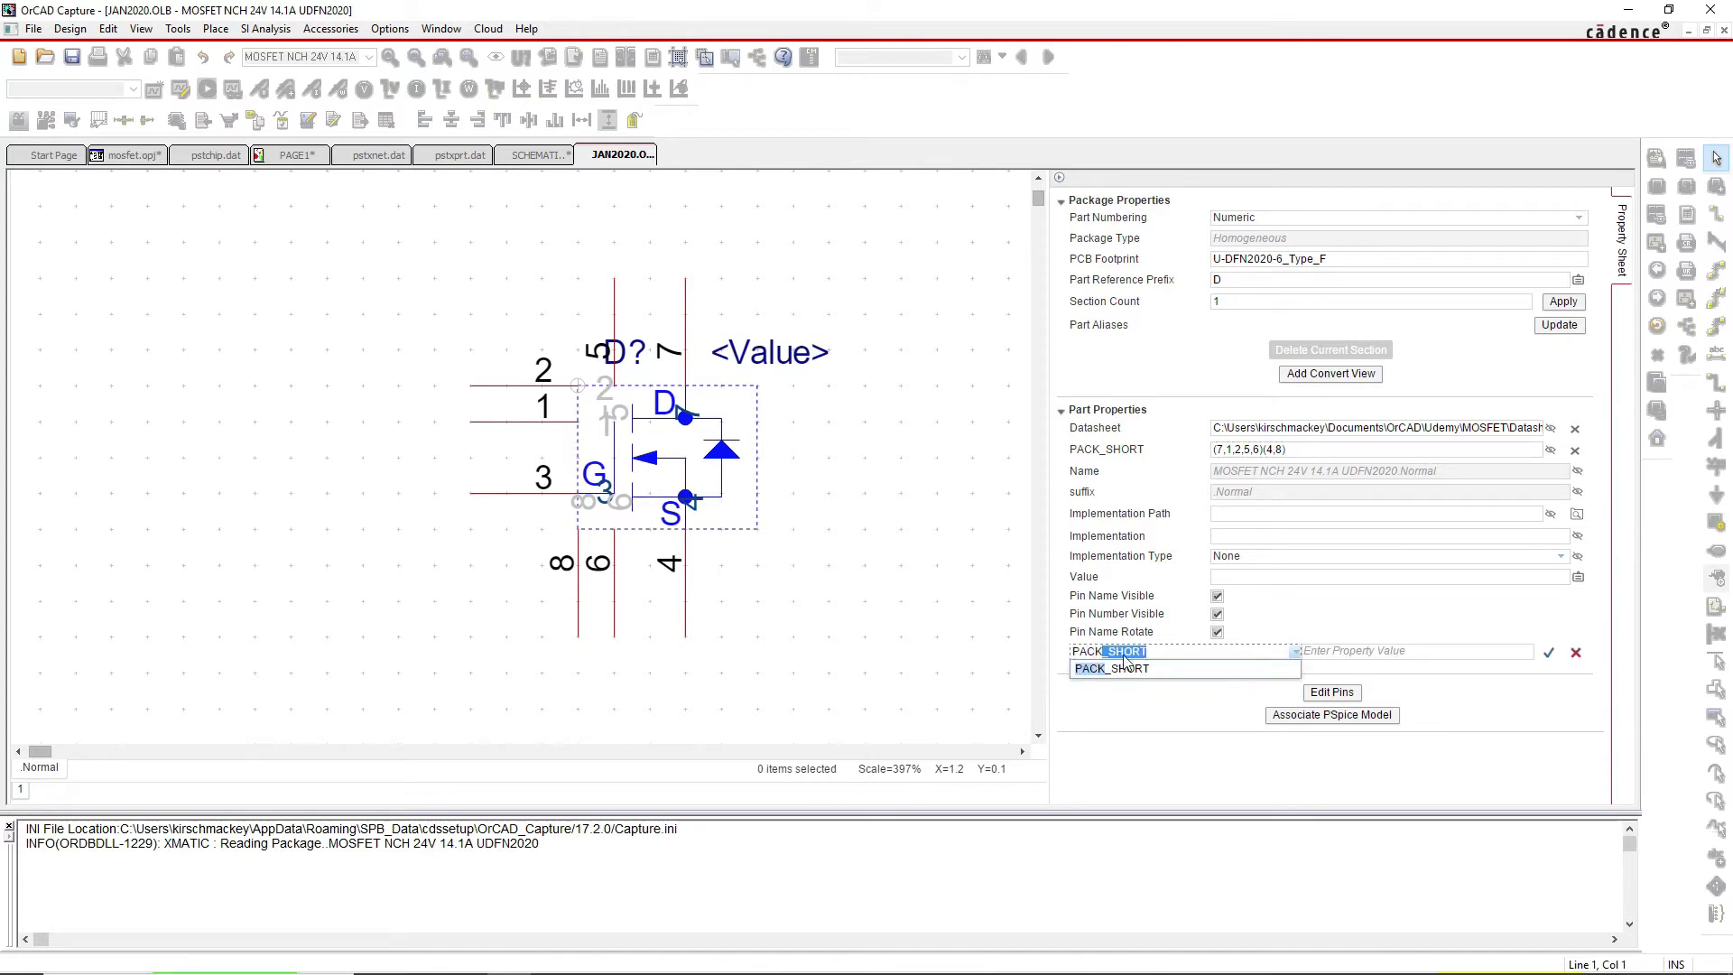
pyautogui.click(1130, 669)
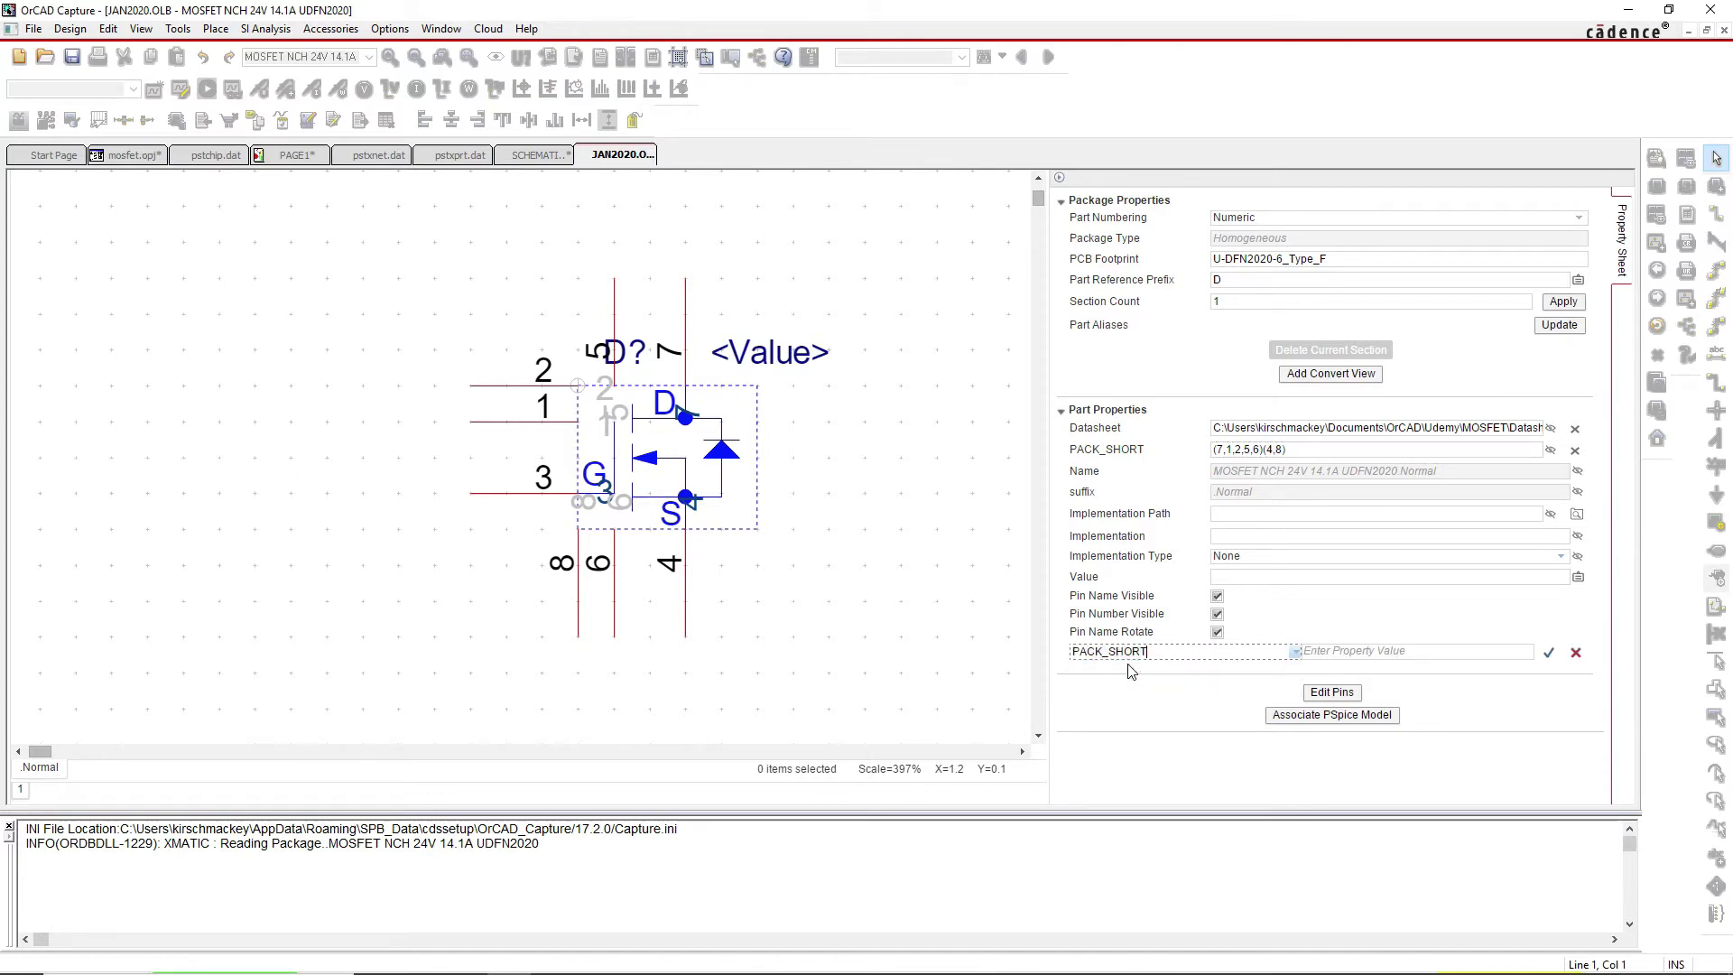
pyautogui.click(1392, 651)
pyautogui.write('(7,1,')
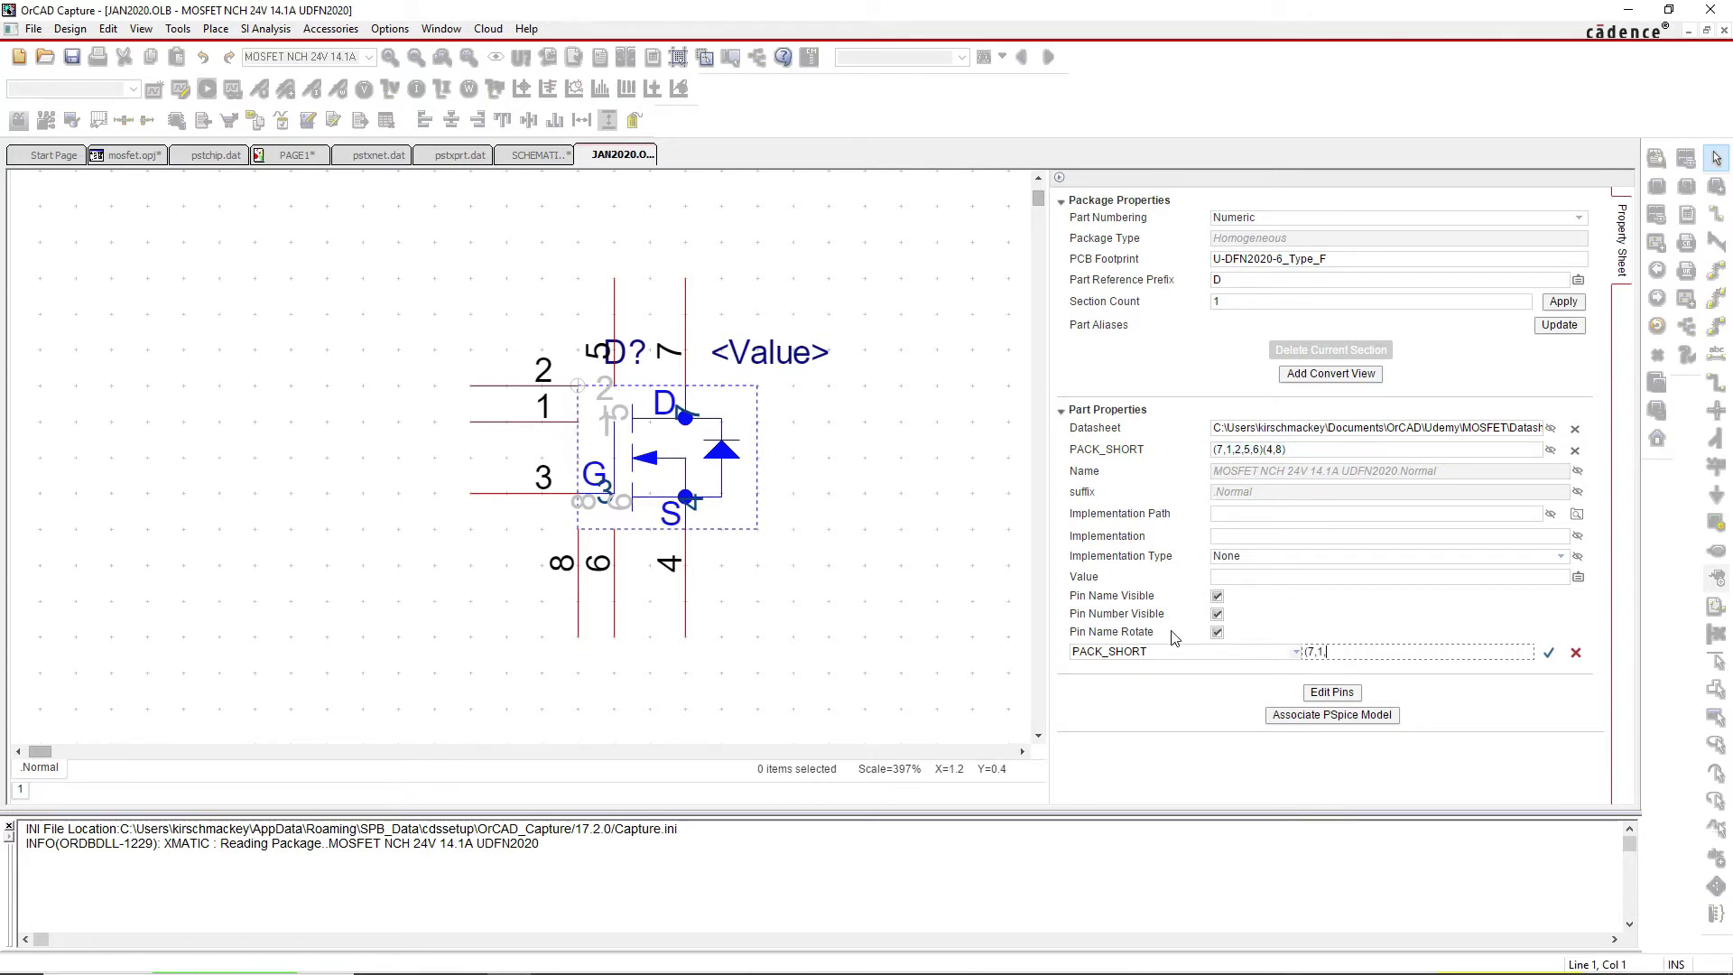
pyautogui.write('3')
pyautogui.write(',')
pyautogui.write('5,6)(')
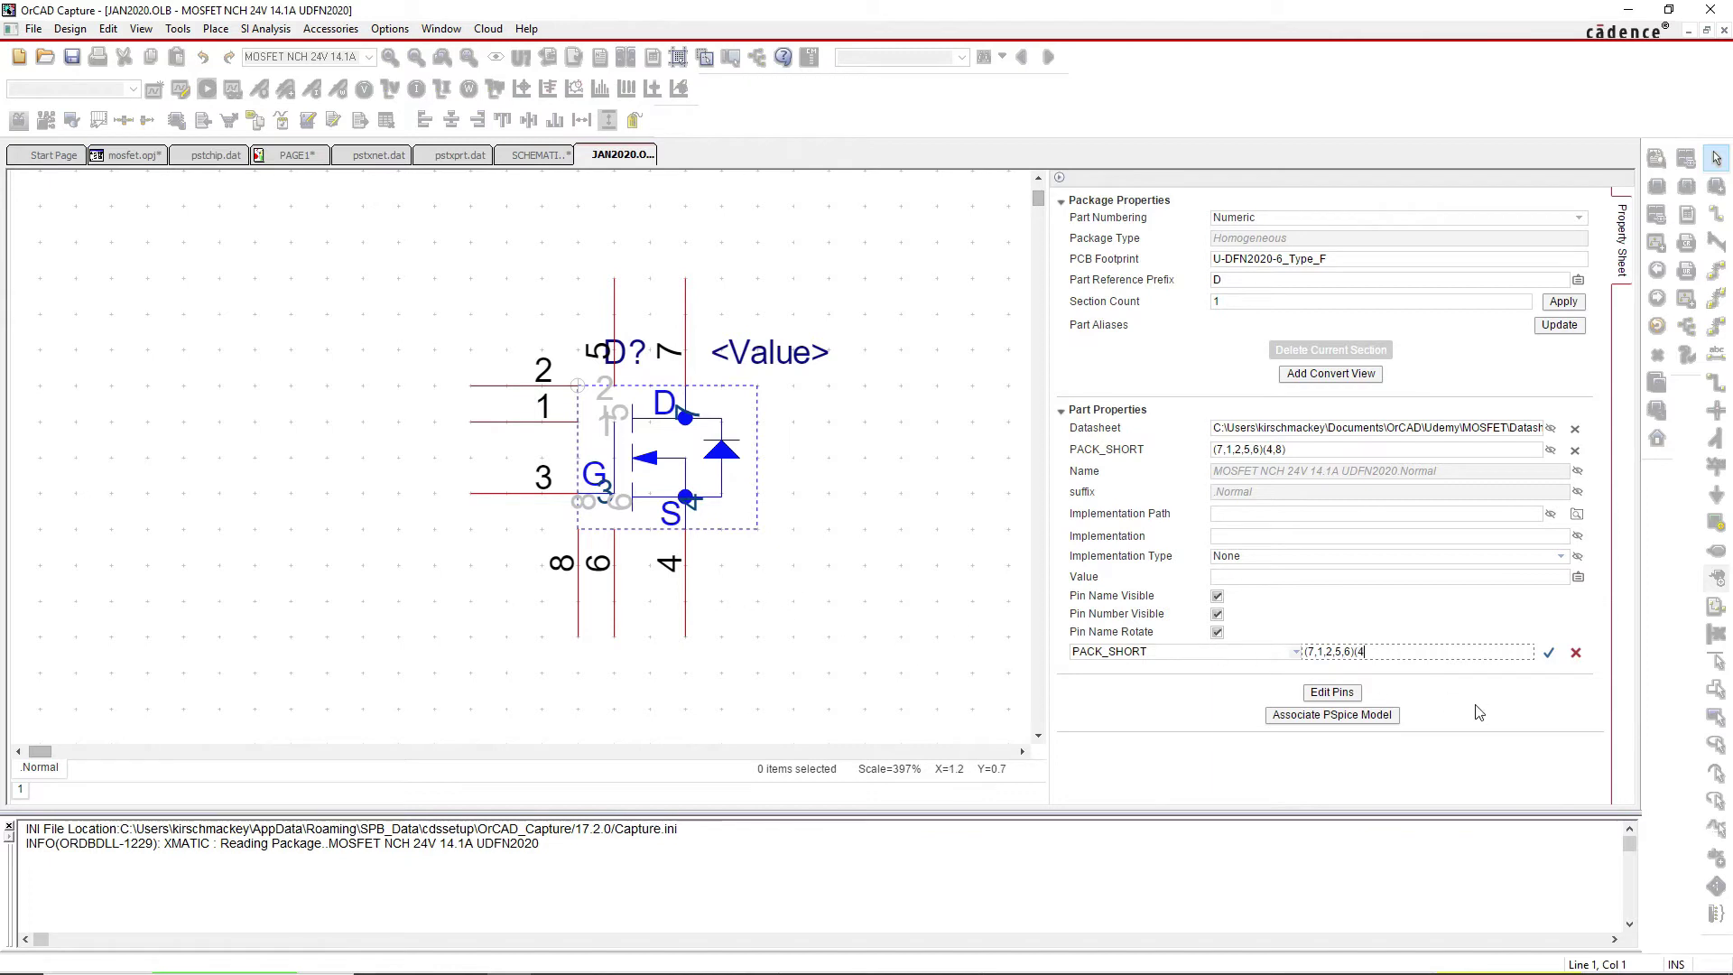
pyautogui.write('4')
pyautogui.write(',8)')
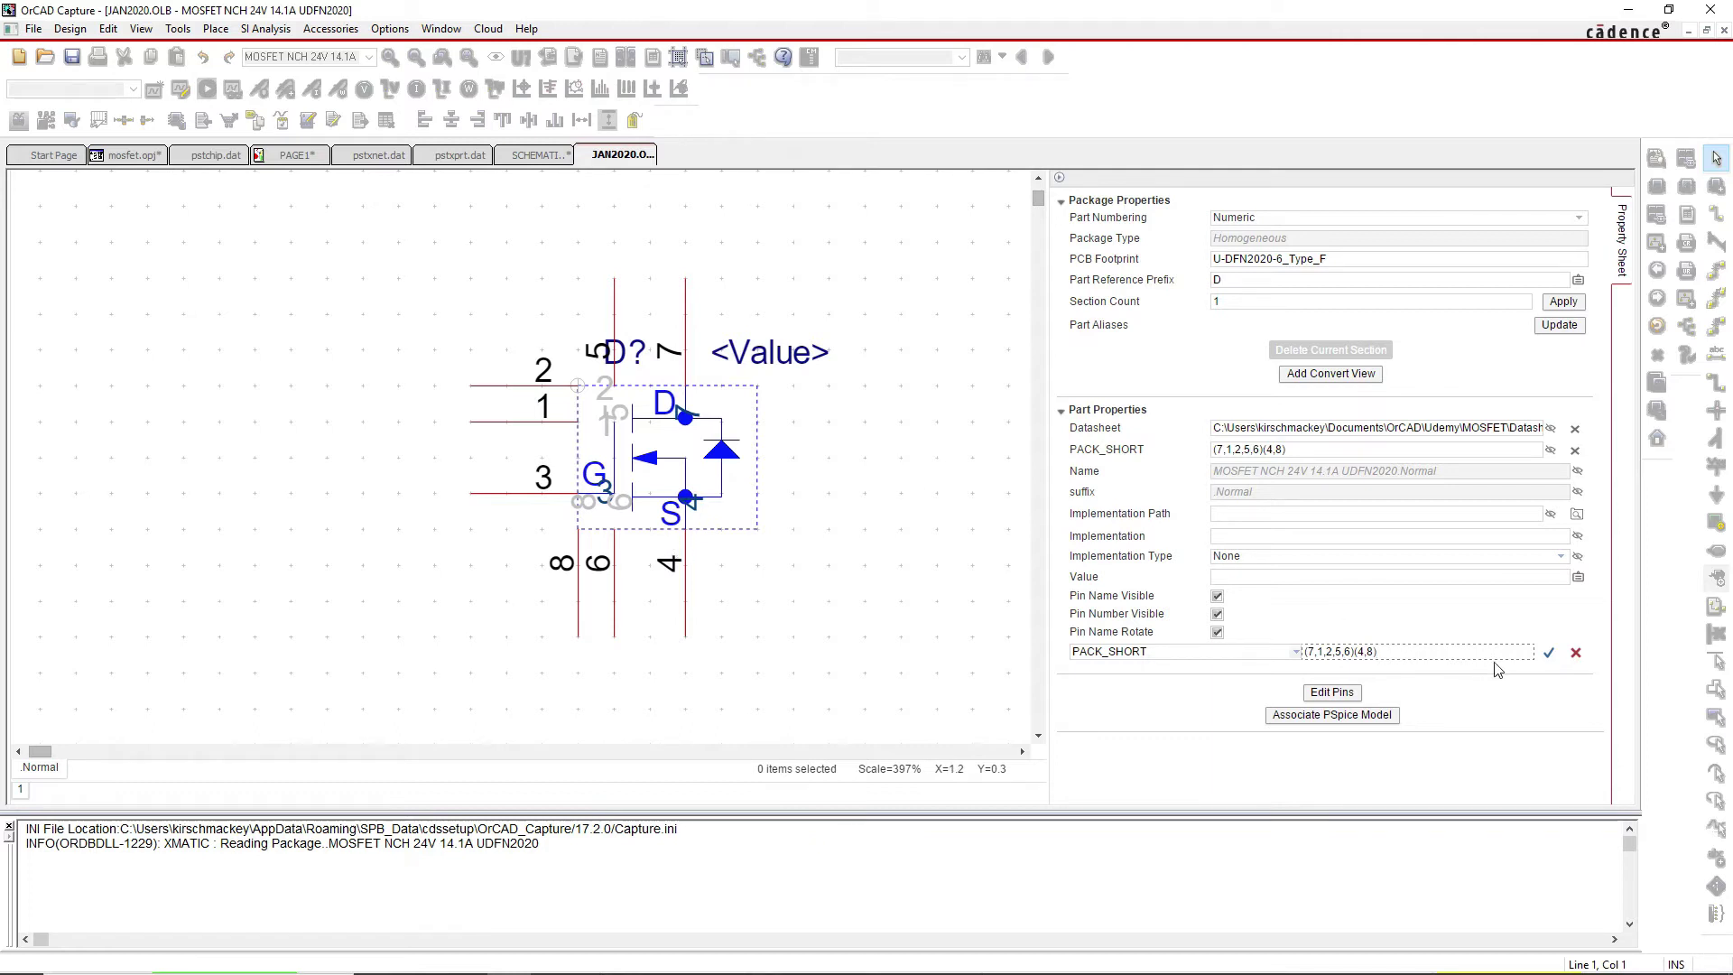
pyautogui.click(1549, 651)
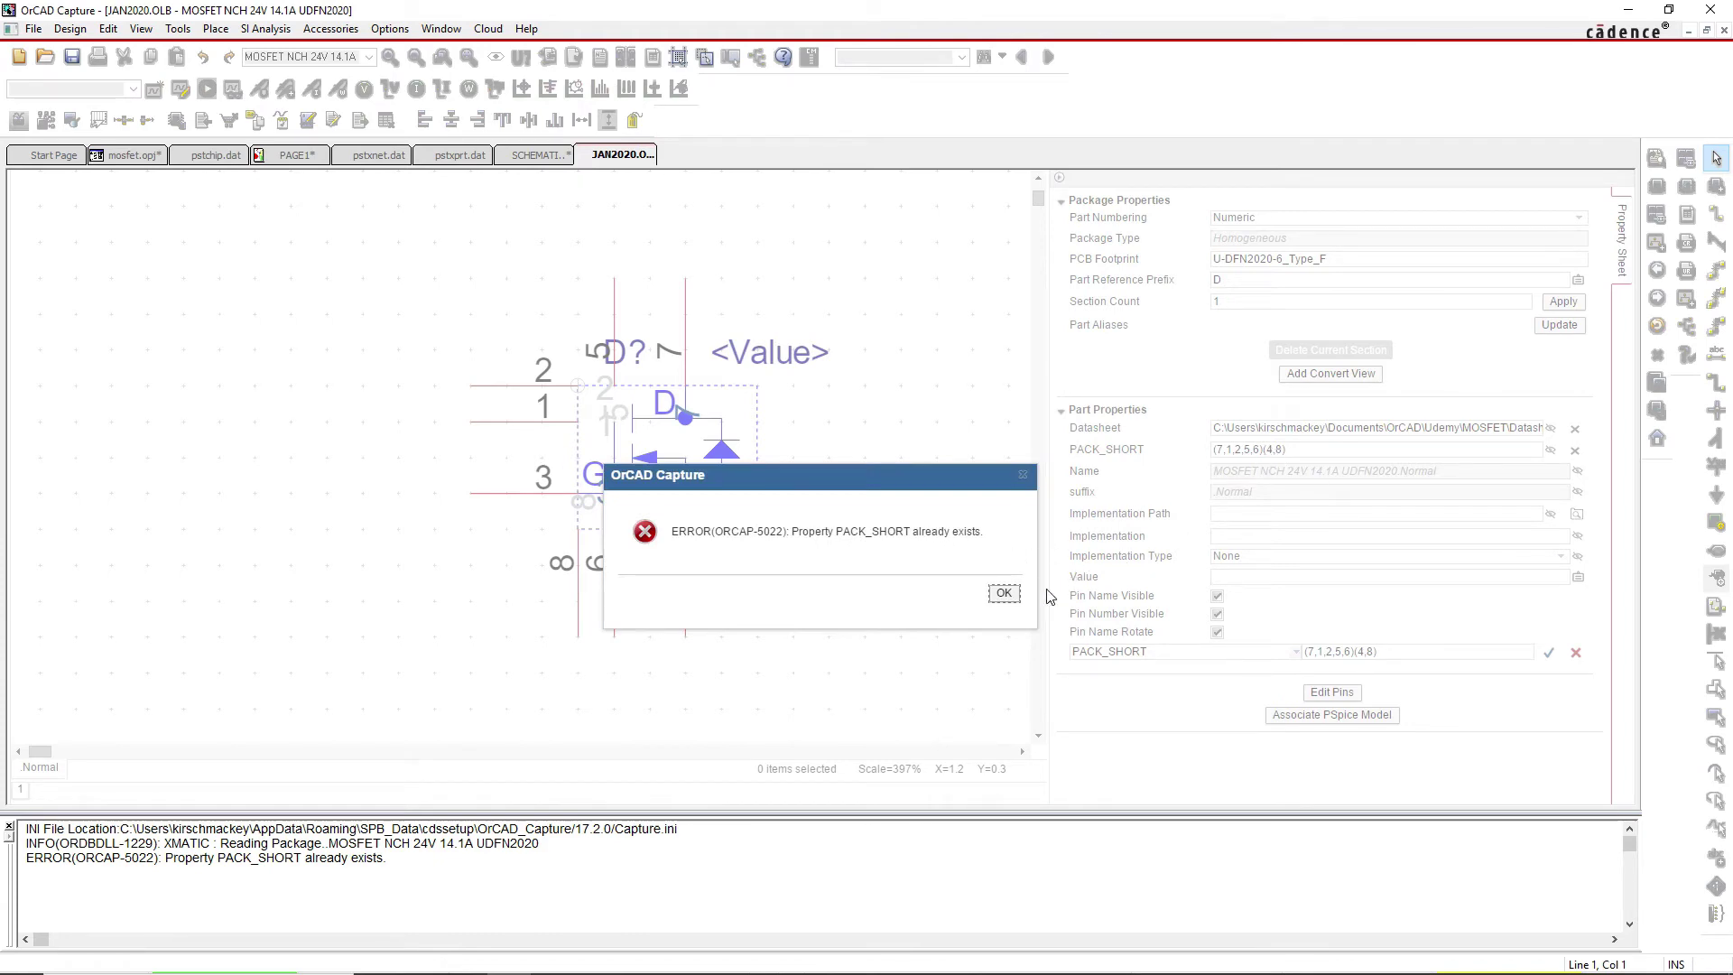
pyautogui.click(1003, 595)
pyautogui.click(1576, 652)
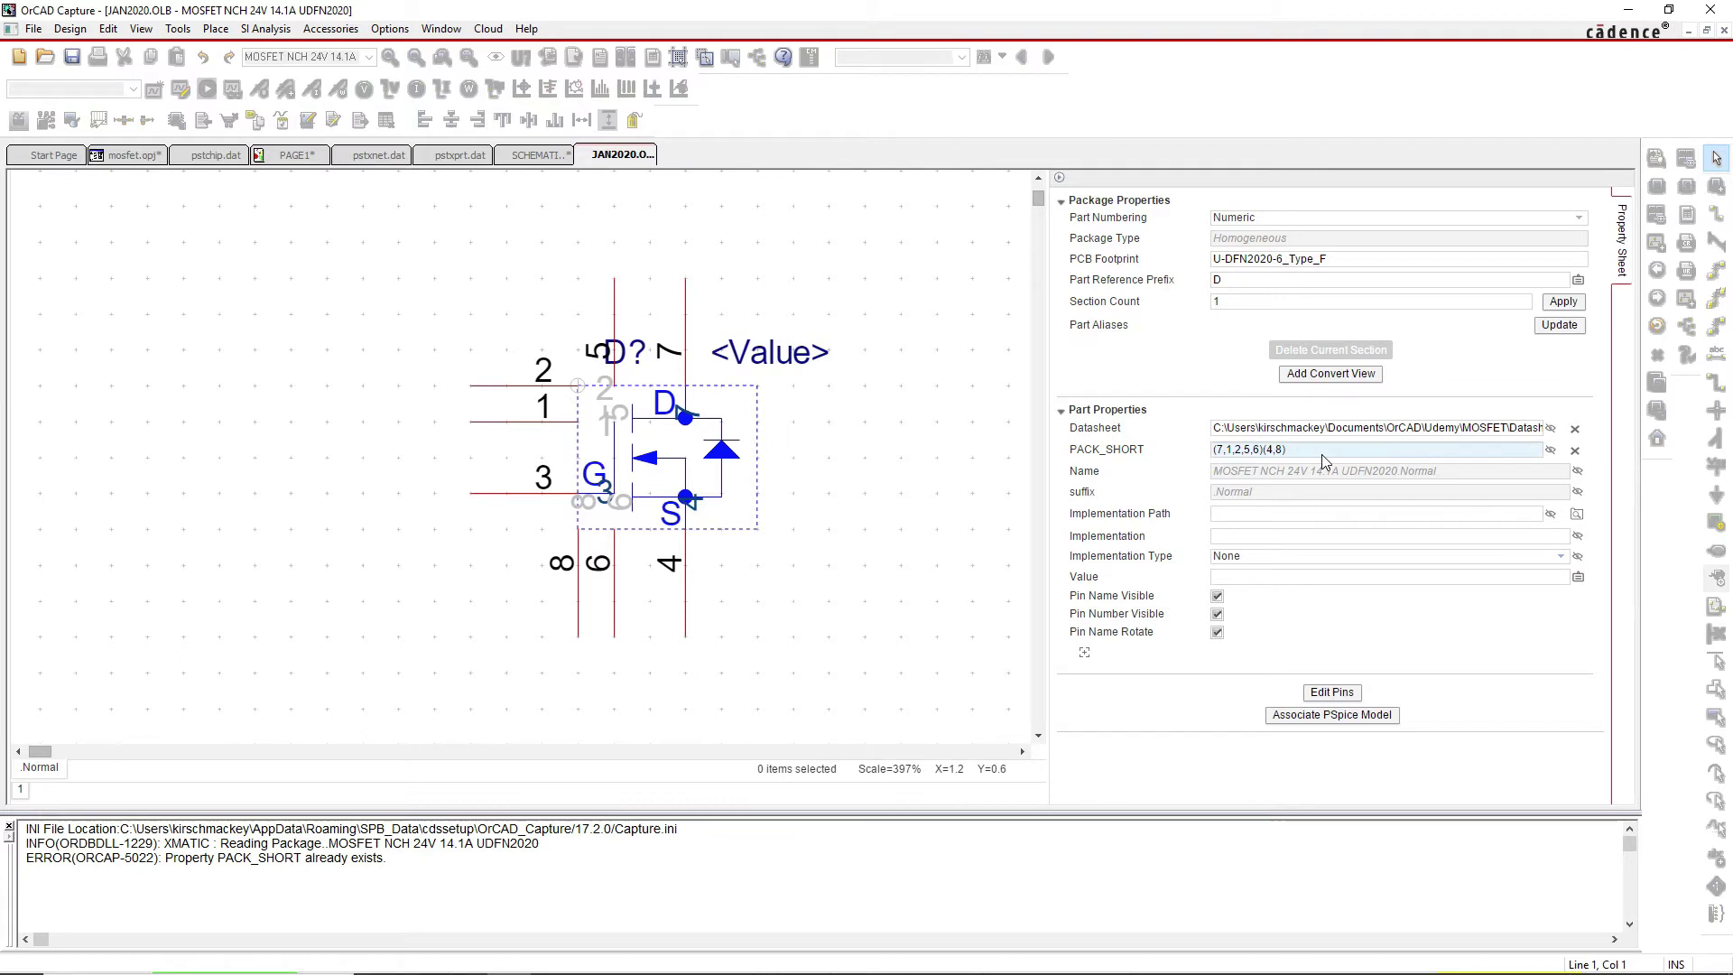
# Compare the part with its placed instance D1 on PAGE1 and that instance's properties, and return to the library part
pyautogui.click(878, 438)
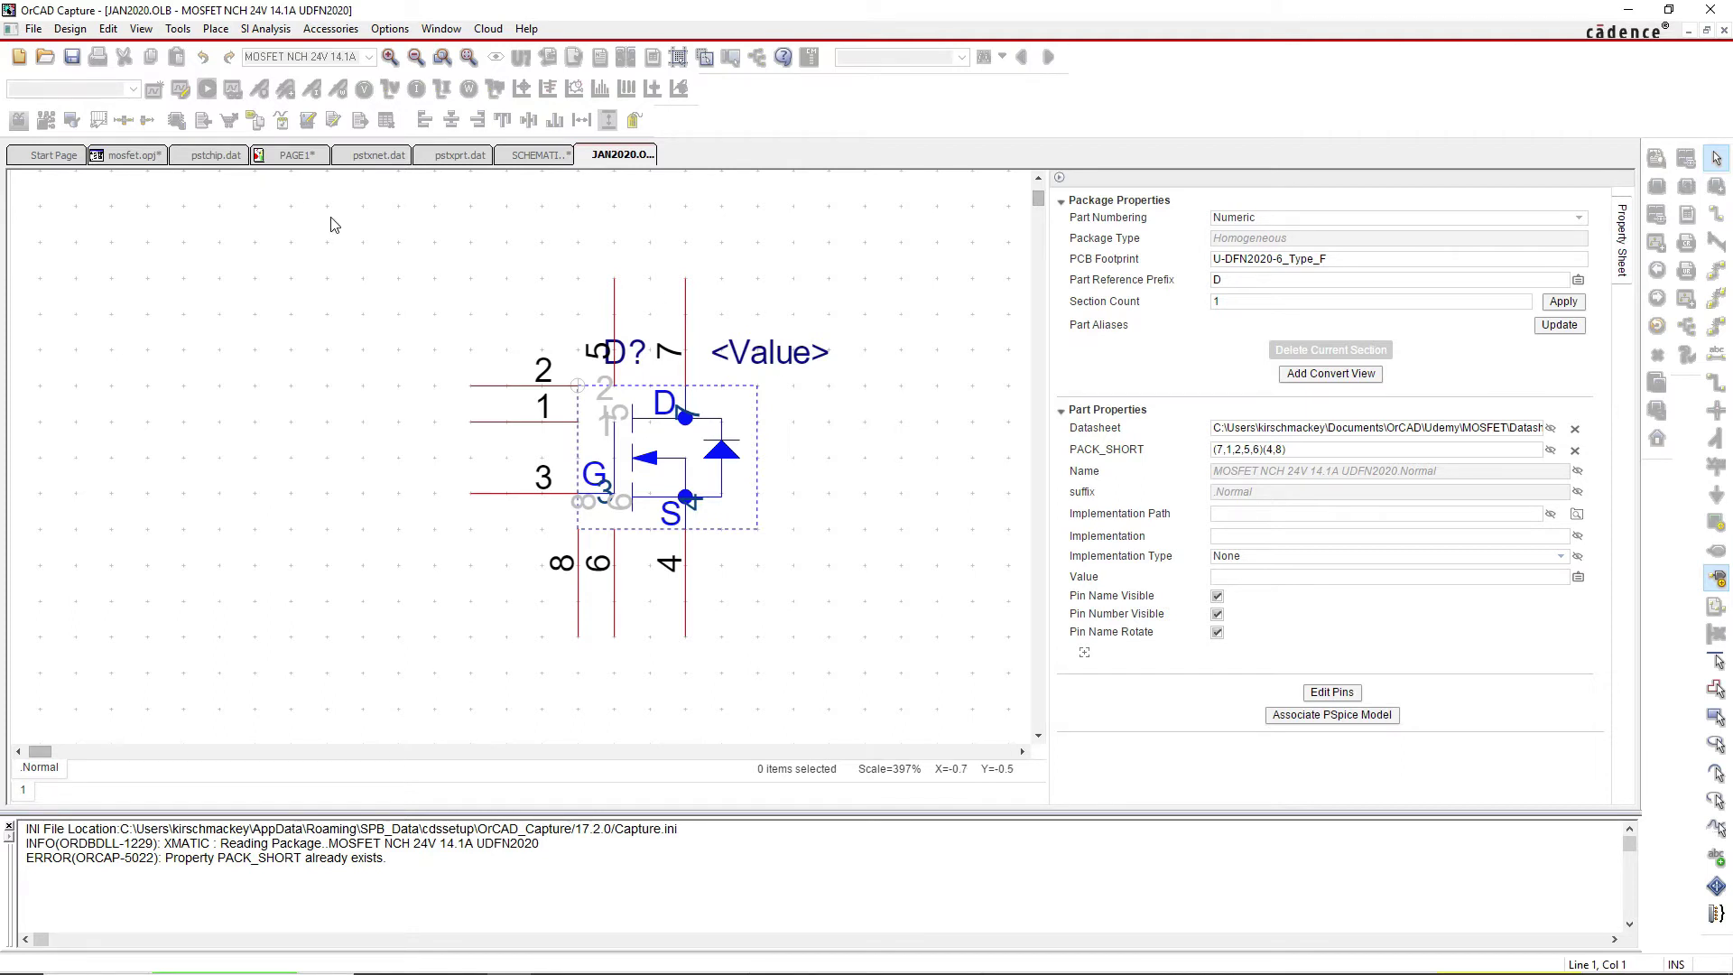
pyautogui.click(301, 155)
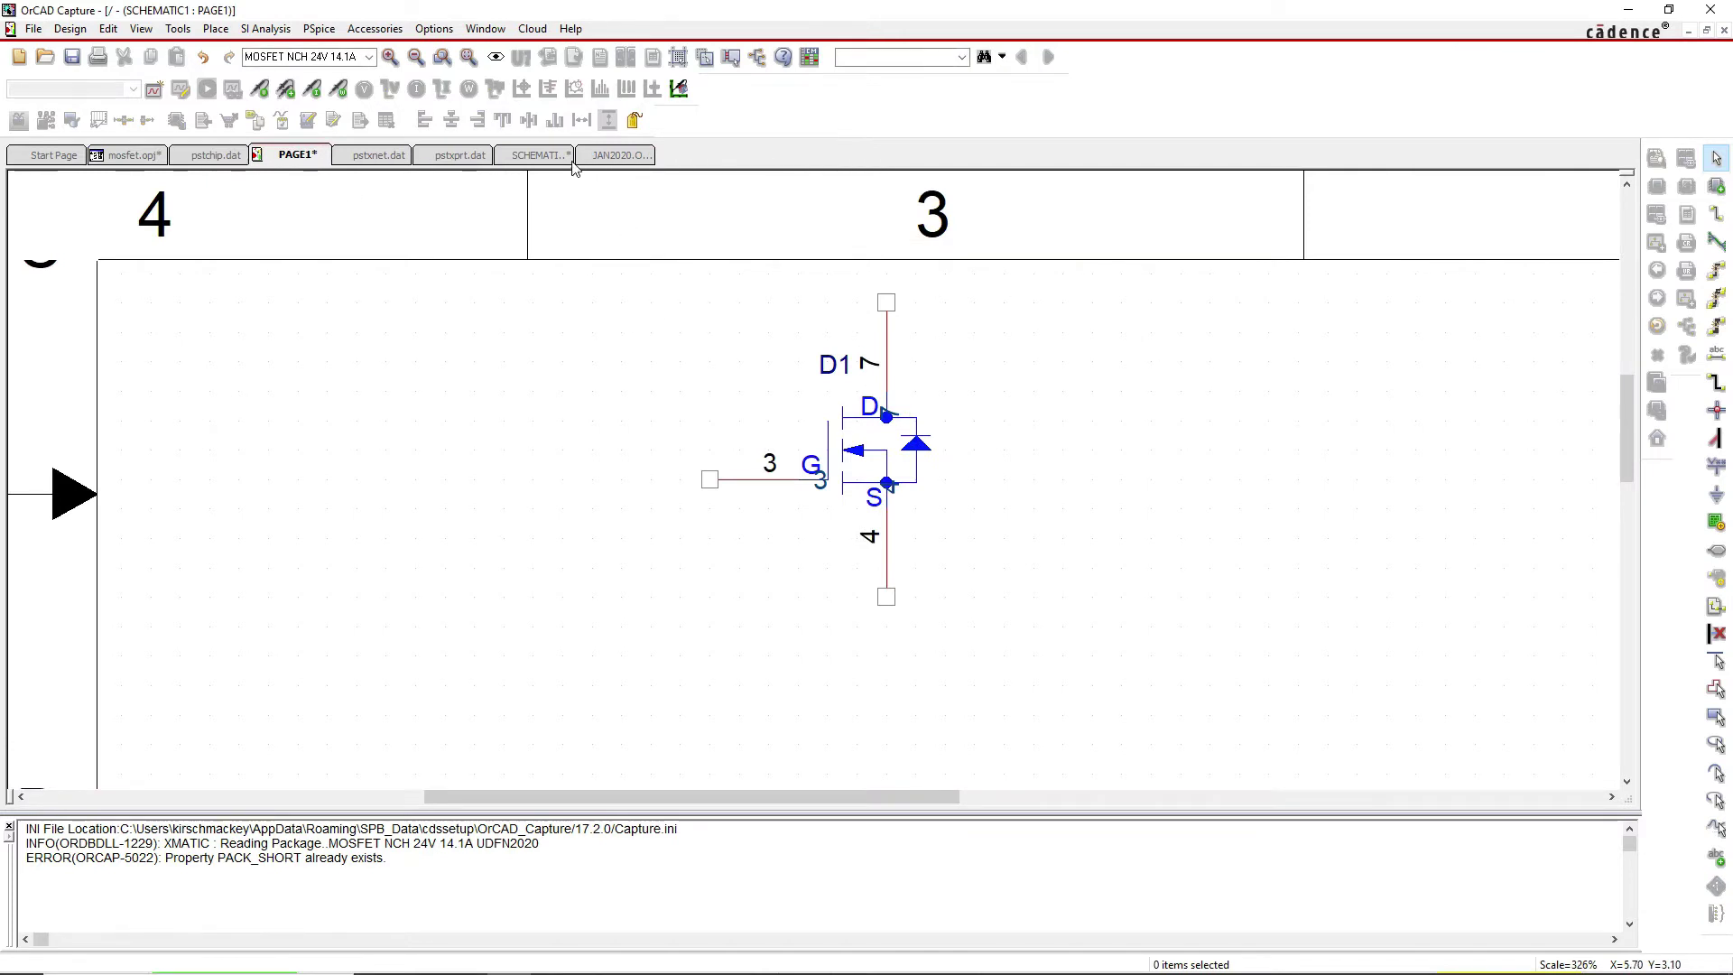
pyautogui.click(535, 155)
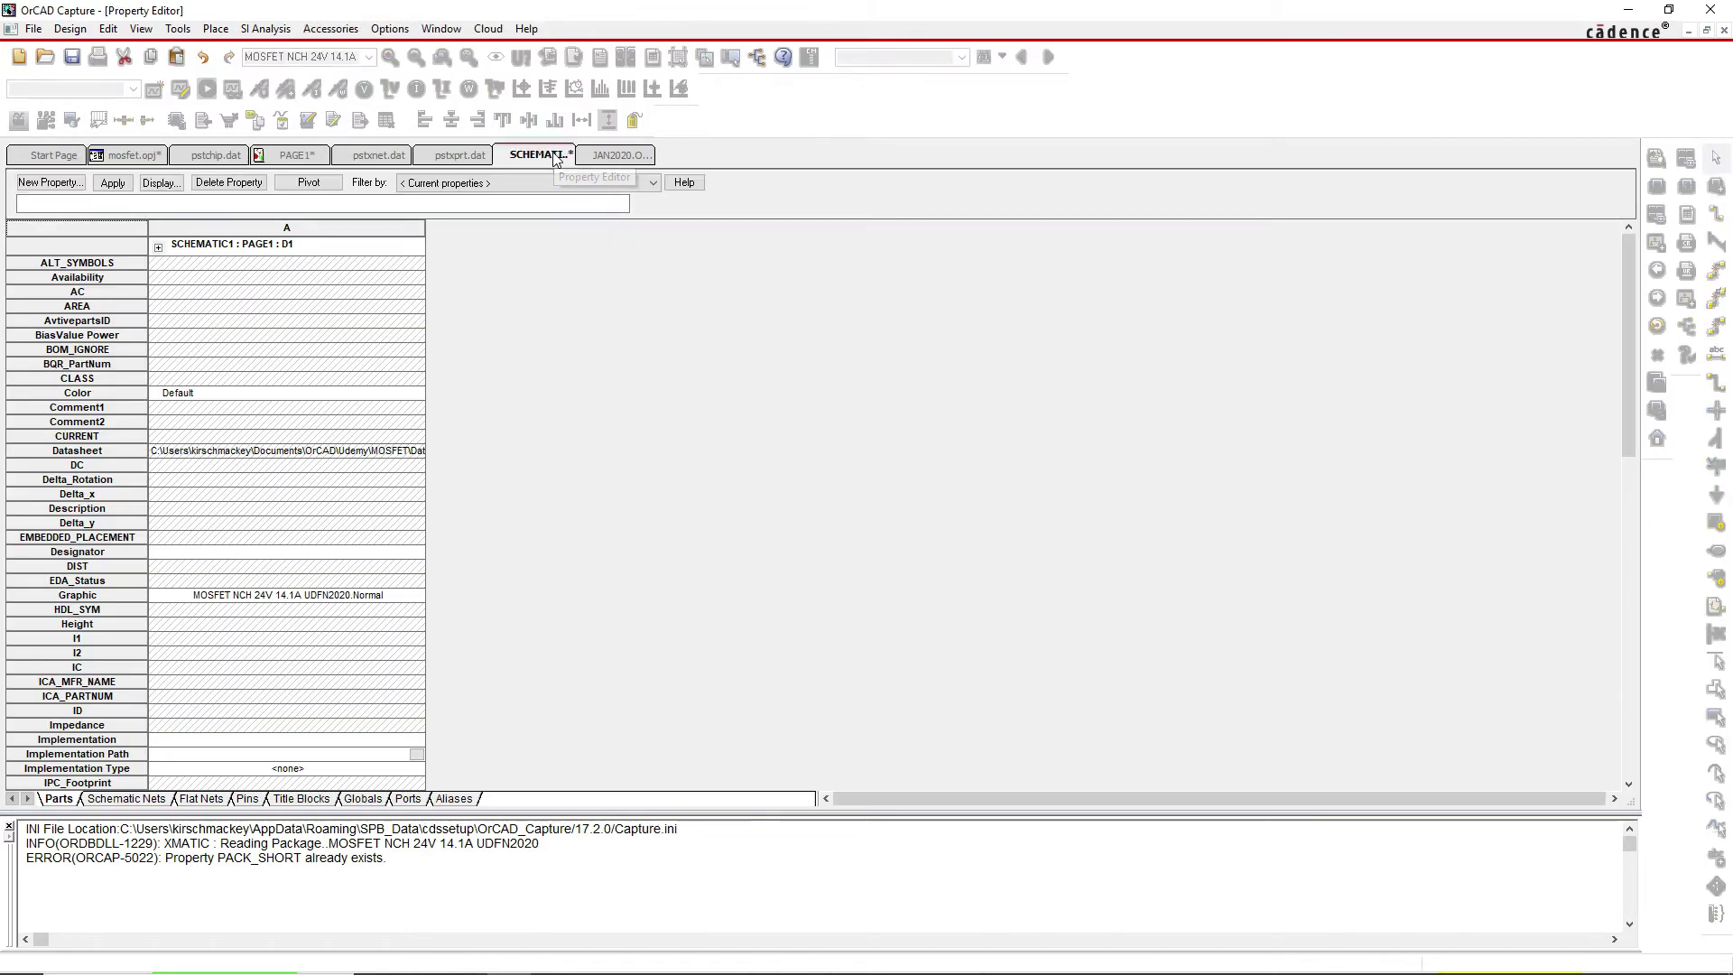
pyautogui.click(619, 155)
# Open the MOSFET library part's pin table and review the Pin Visible setting of each pin
pyautogui.click(1333, 691)
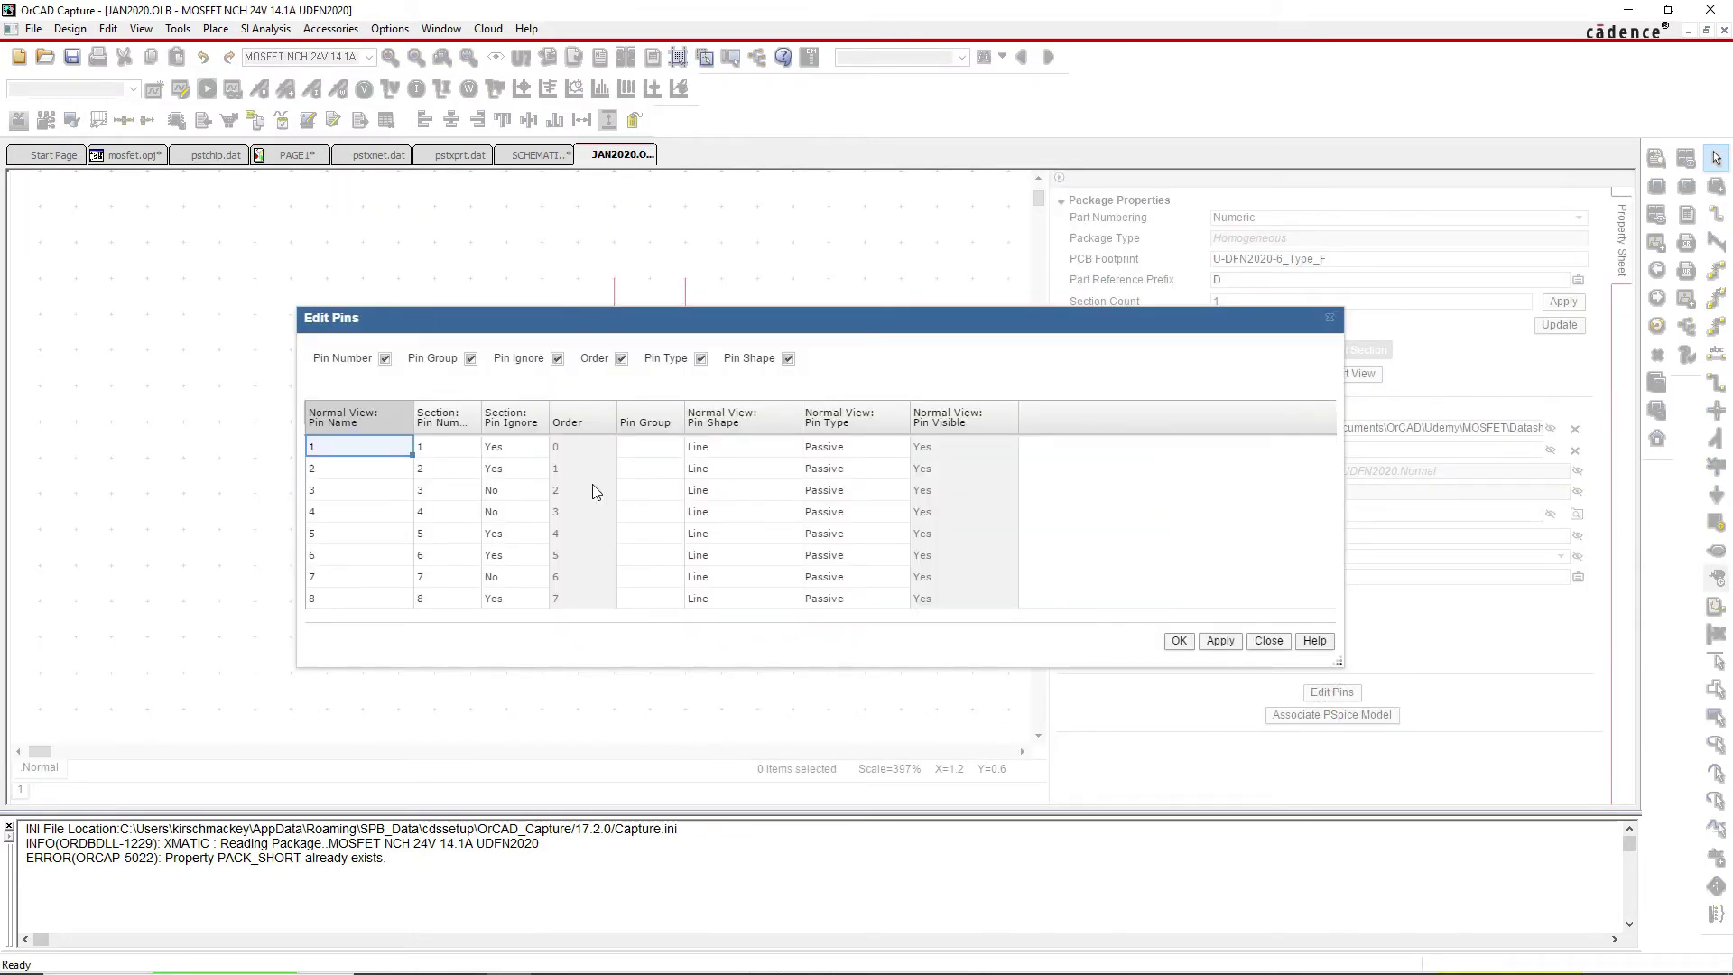
pyautogui.click(987, 446)
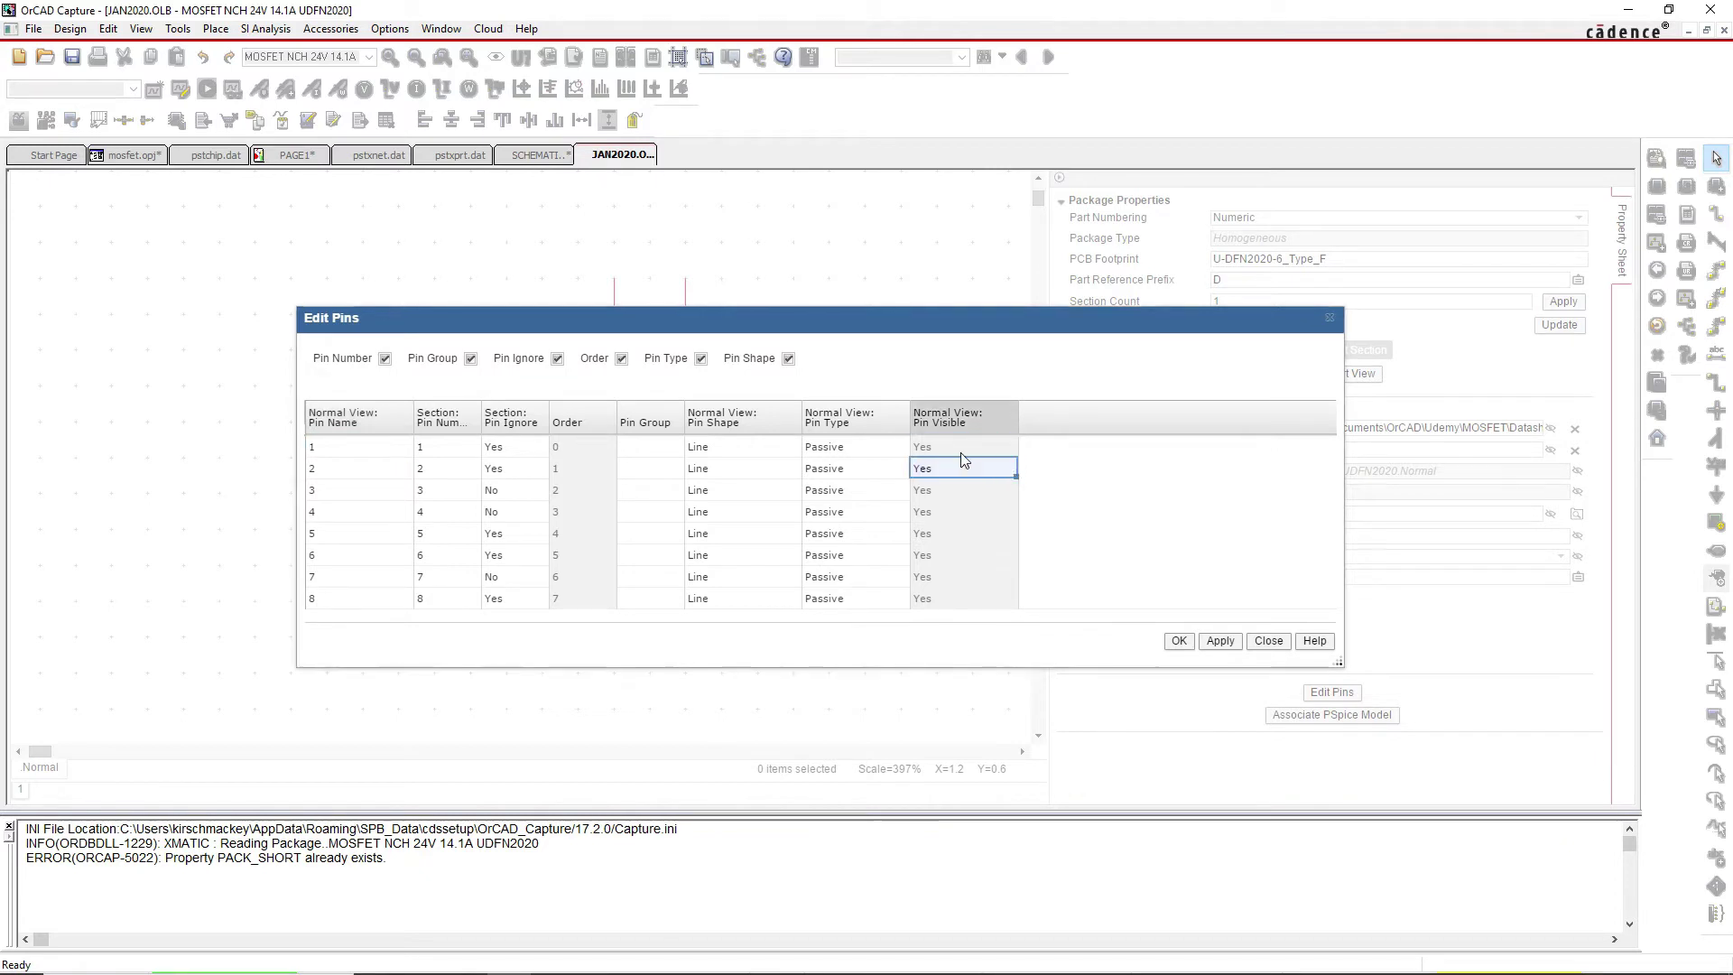
pyautogui.press('Down')
pyautogui.press('Down')
pyautogui.press('Down')
pyautogui.press('Down')
pyautogui.press('Down')
pyautogui.press('Down')
pyautogui.press('Down')
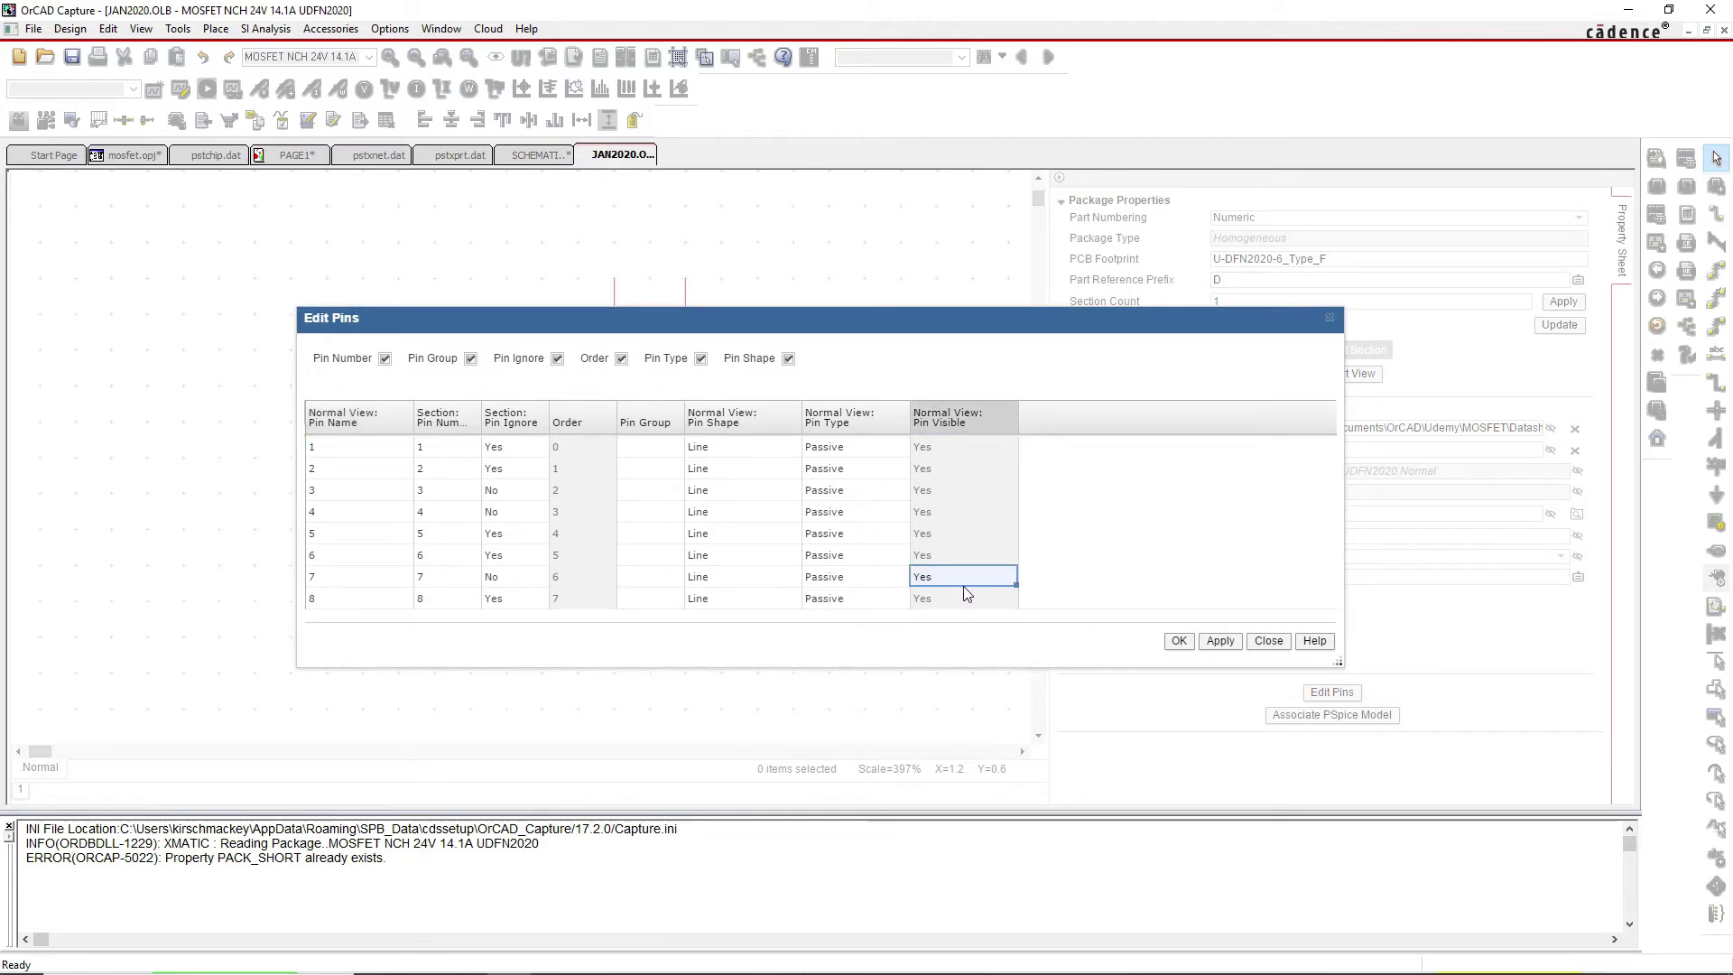
pyautogui.click(968, 455)
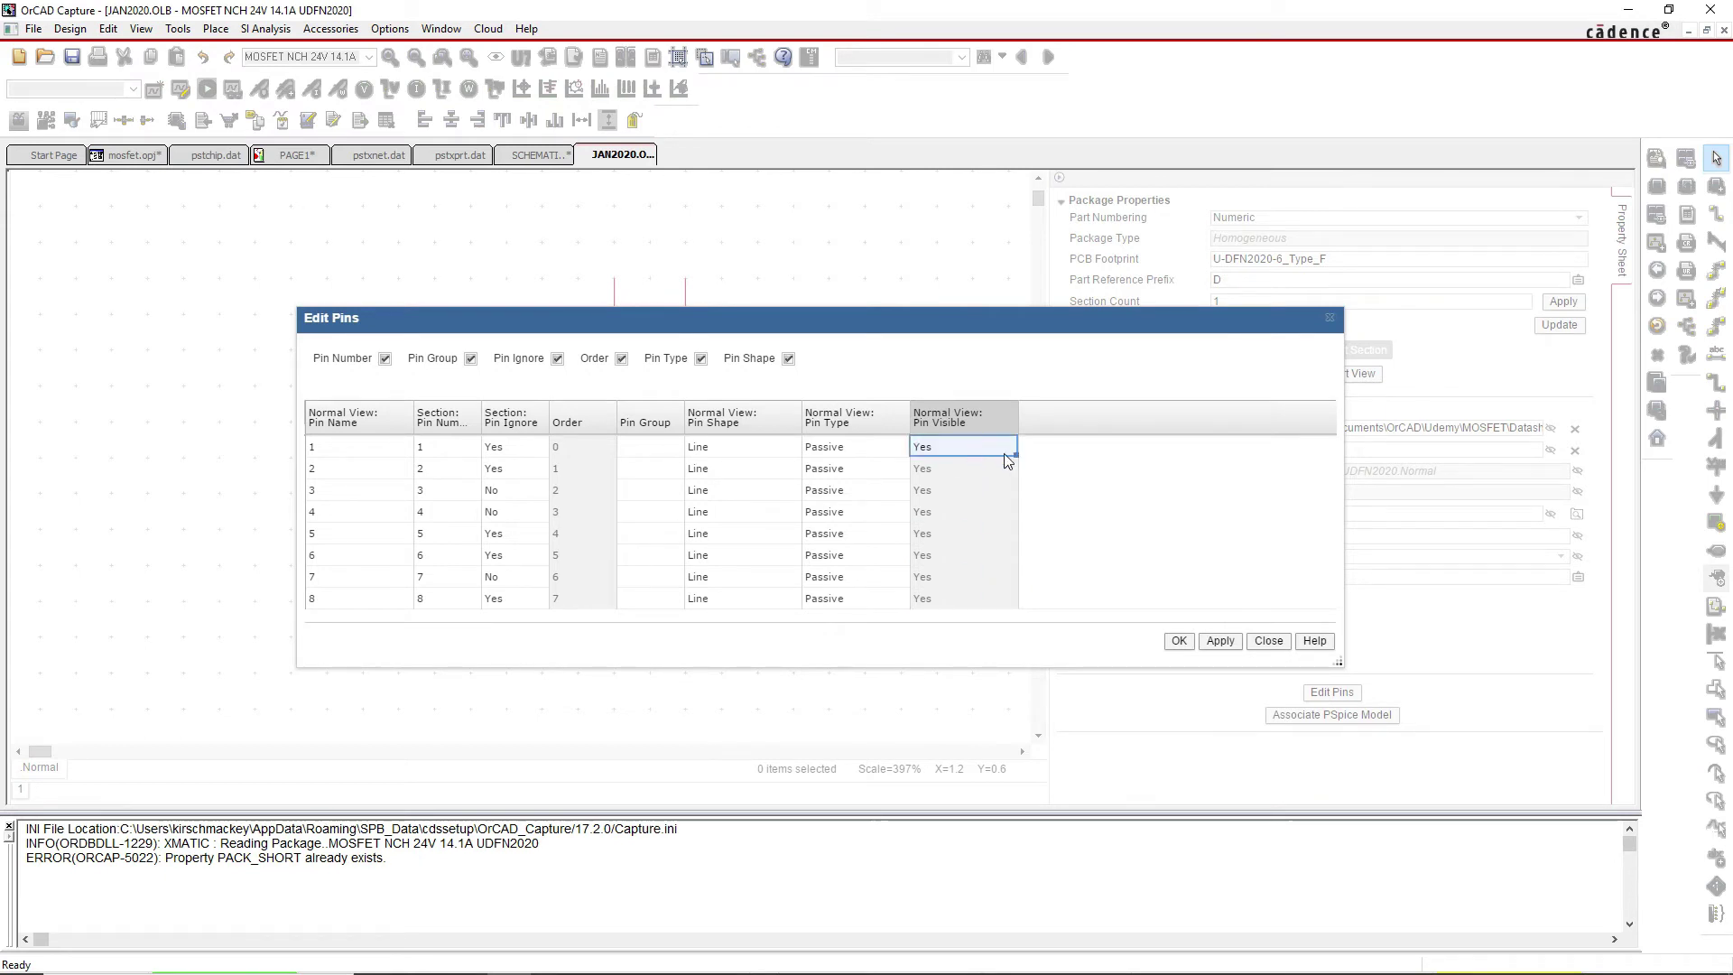
pyautogui.click(992, 491)
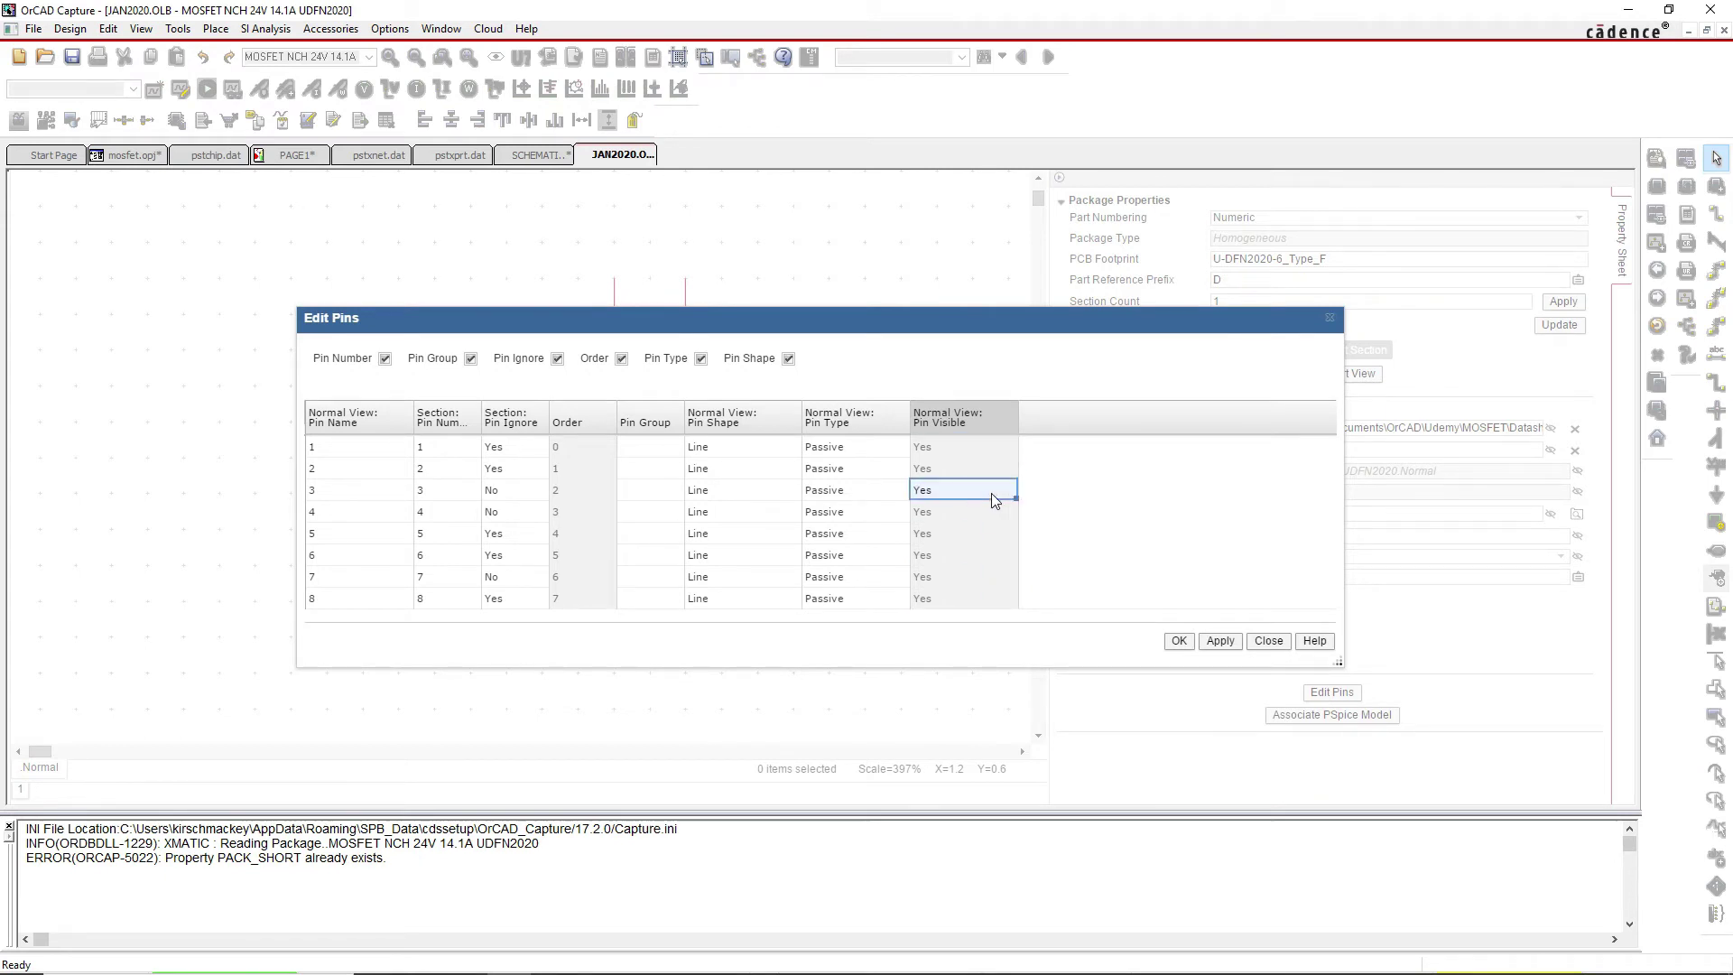
pyautogui.click(945, 470)
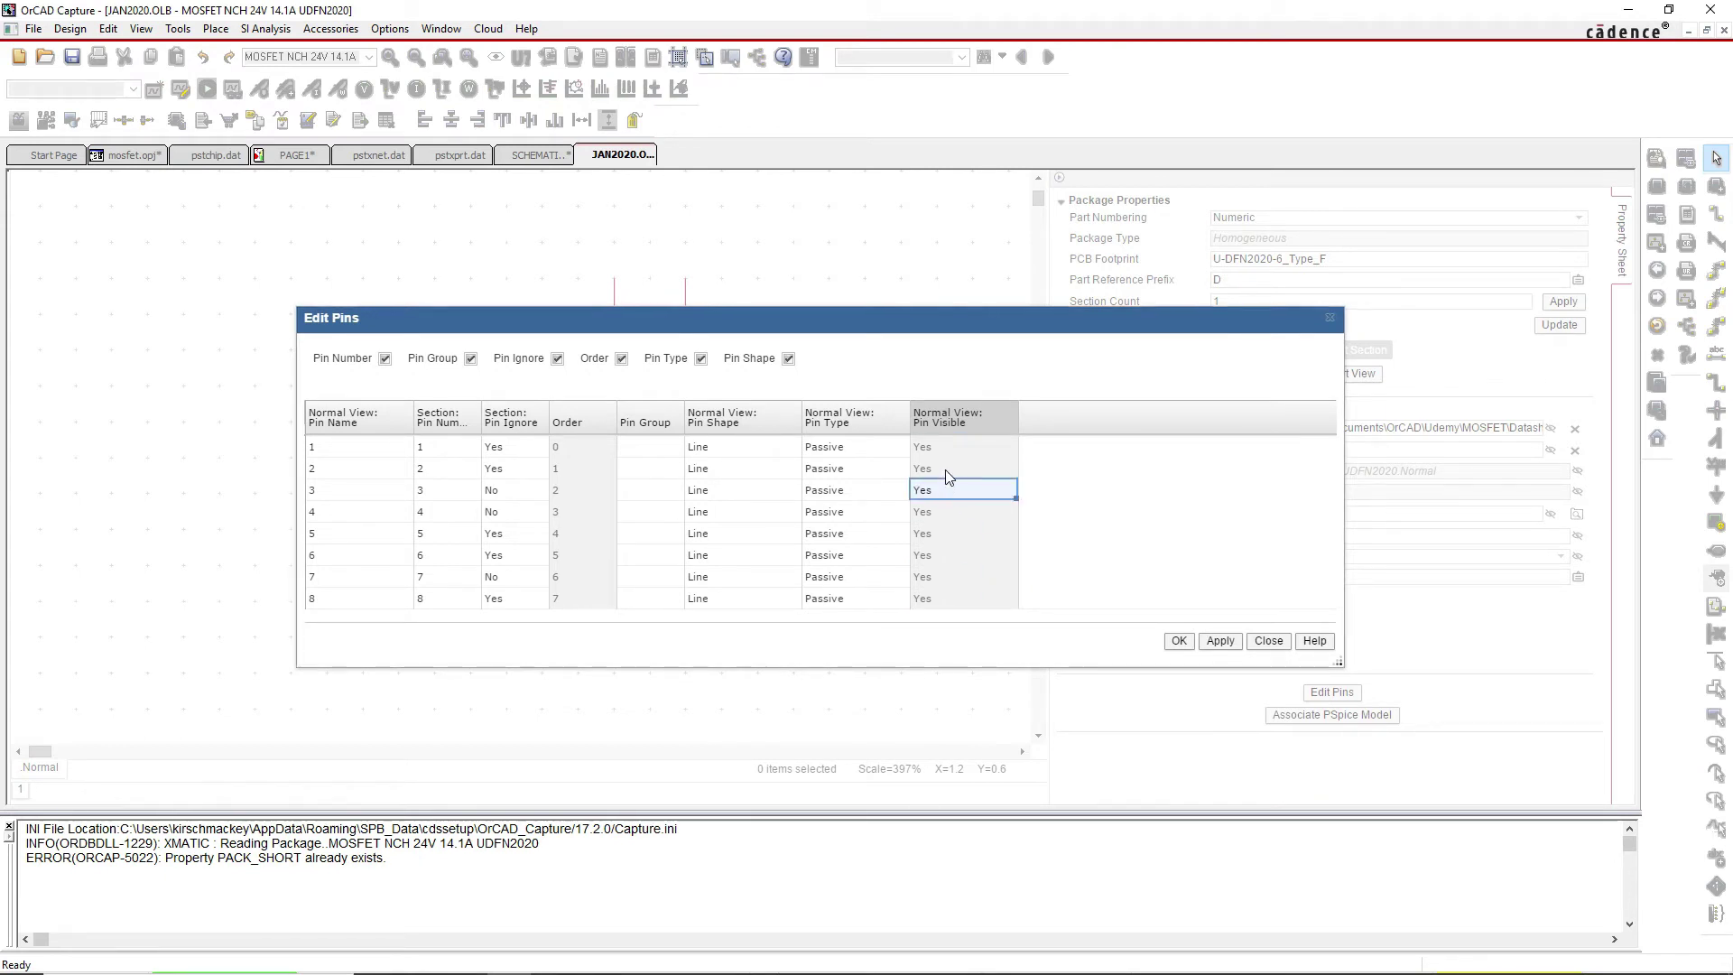
# Resize and move the pin table beside the symbol to compare the Pin Ignore settings with the drawn pins
pyautogui.click(526, 449)
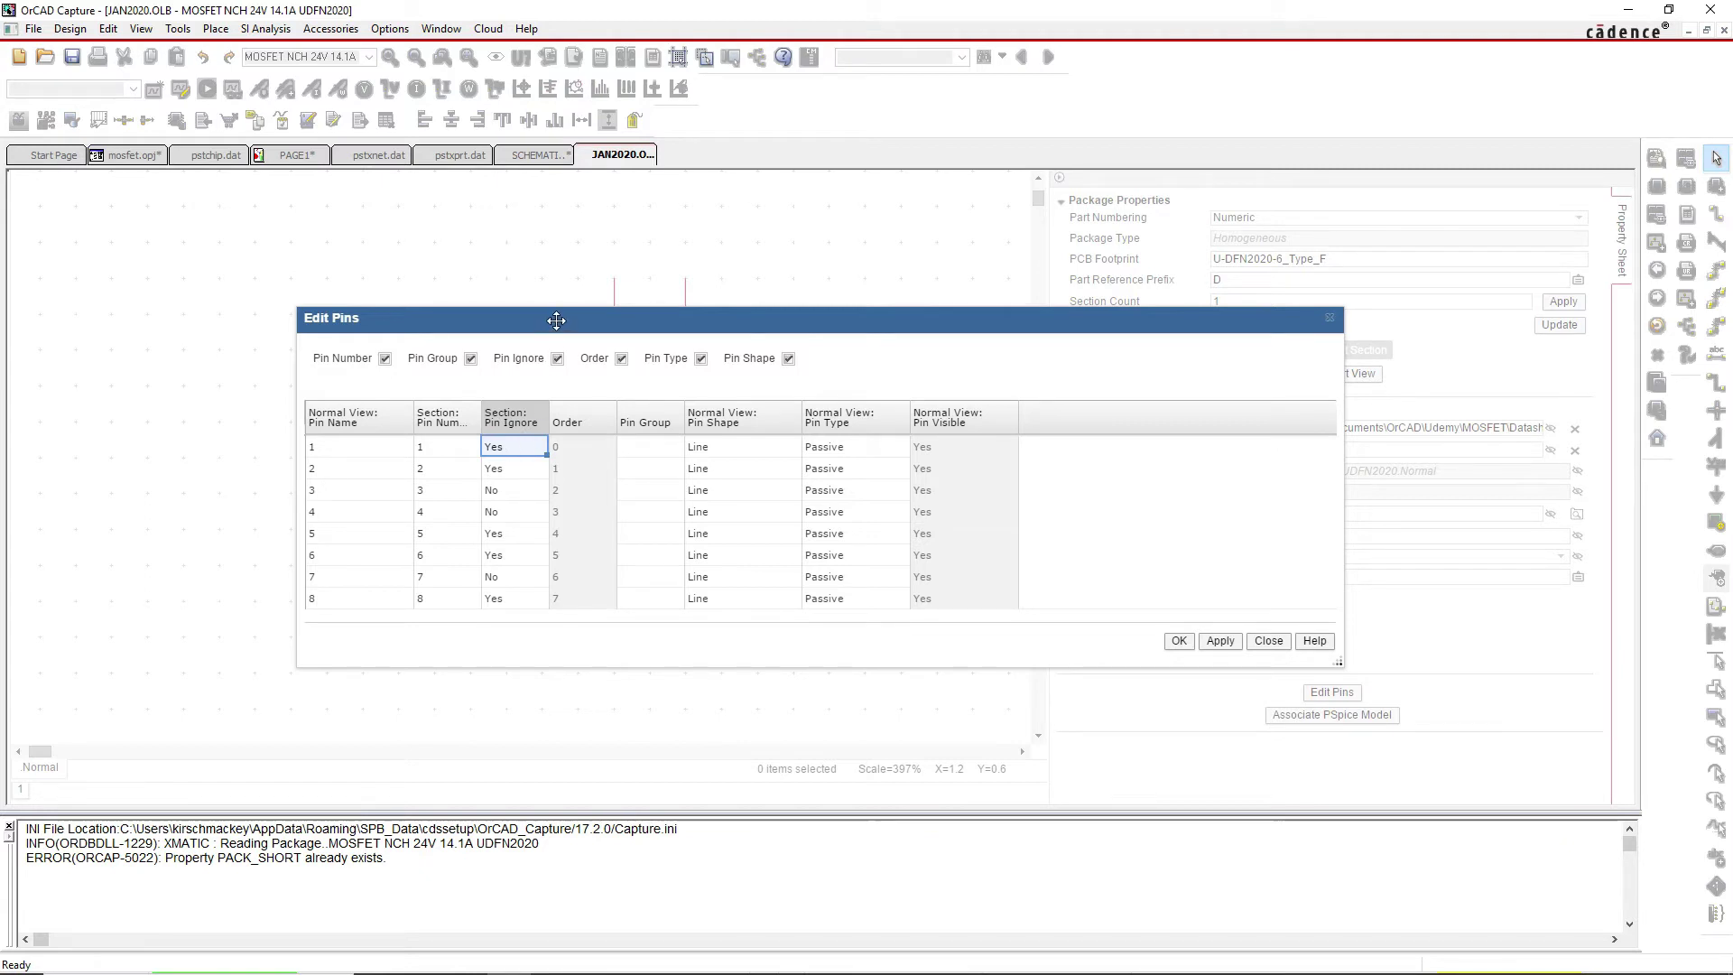
pyautogui.moveTo(558, 317); pyautogui.dragTo(690, 454)
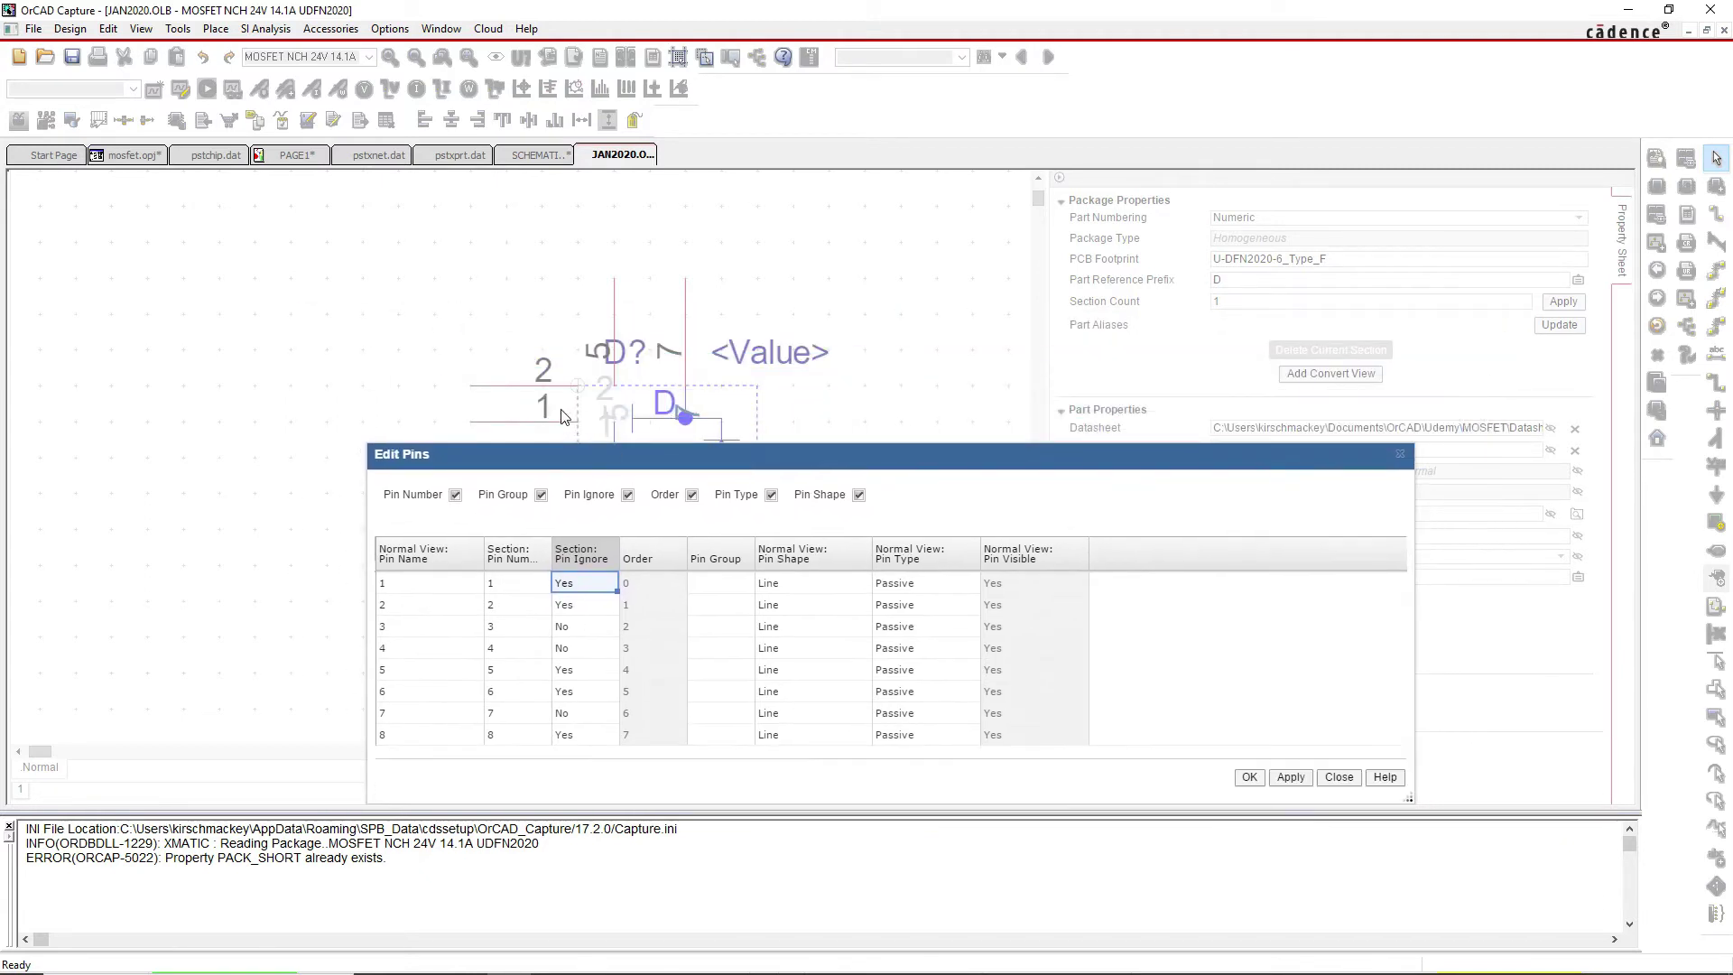
pyautogui.moveTo(558, 463); pyautogui.dragTo(765, 207)
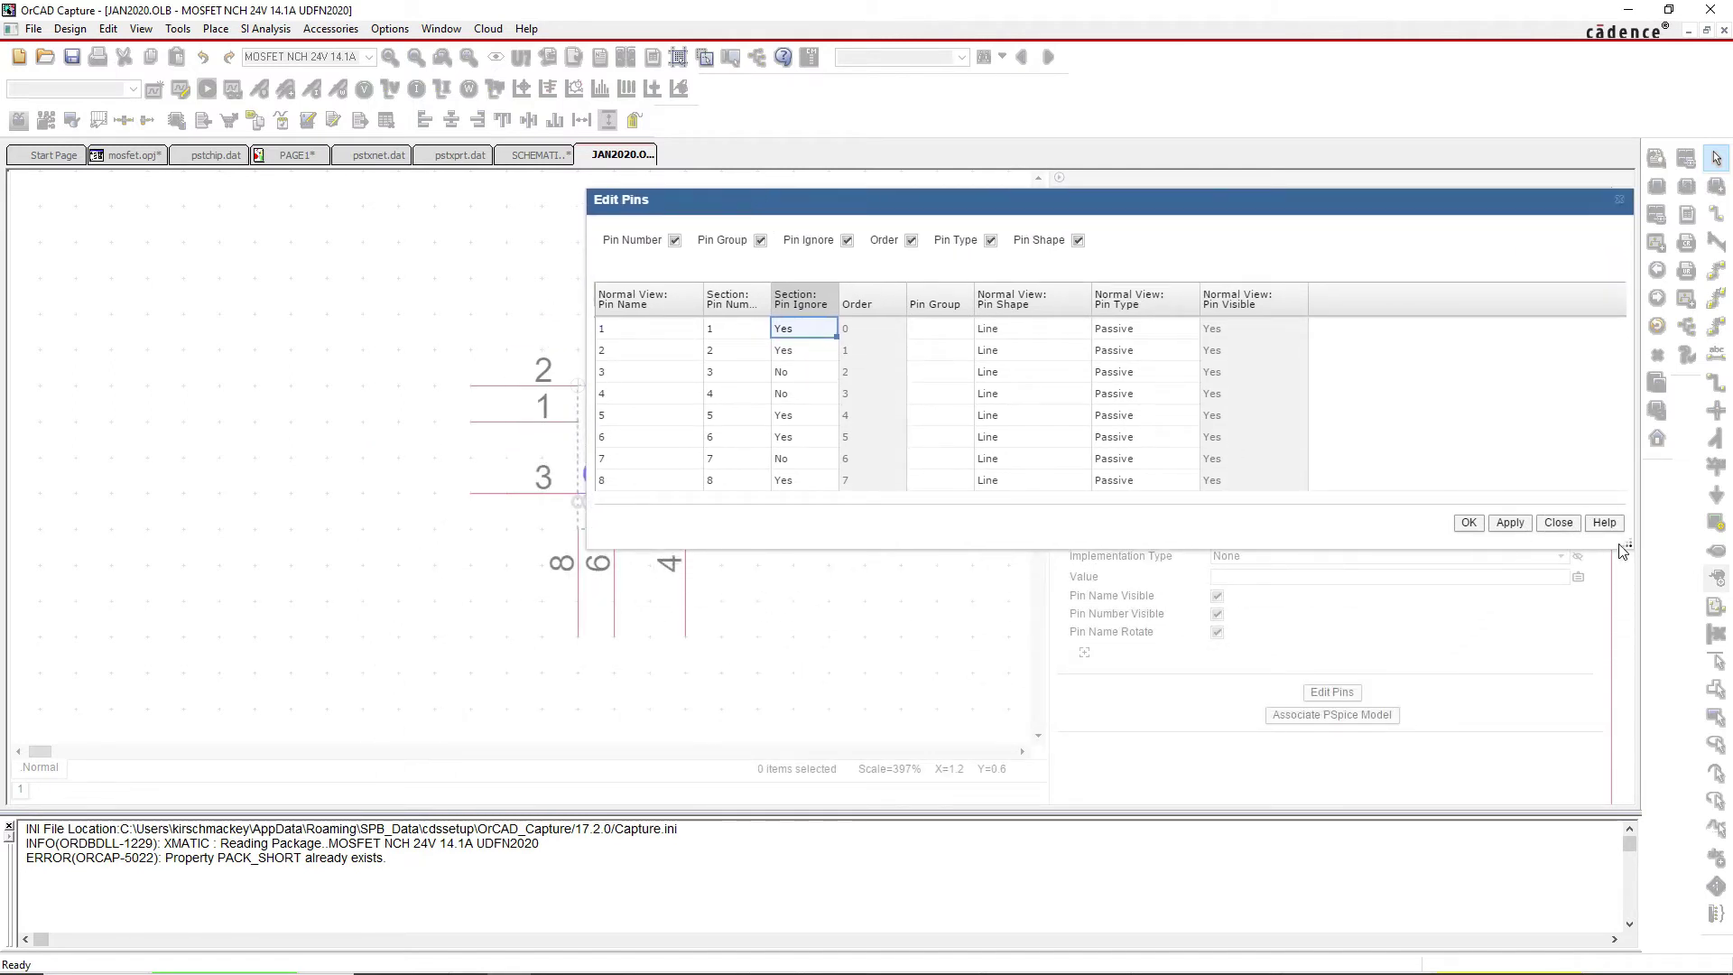
pyautogui.moveTo(1632, 551); pyautogui.dragTo(1325, 560)
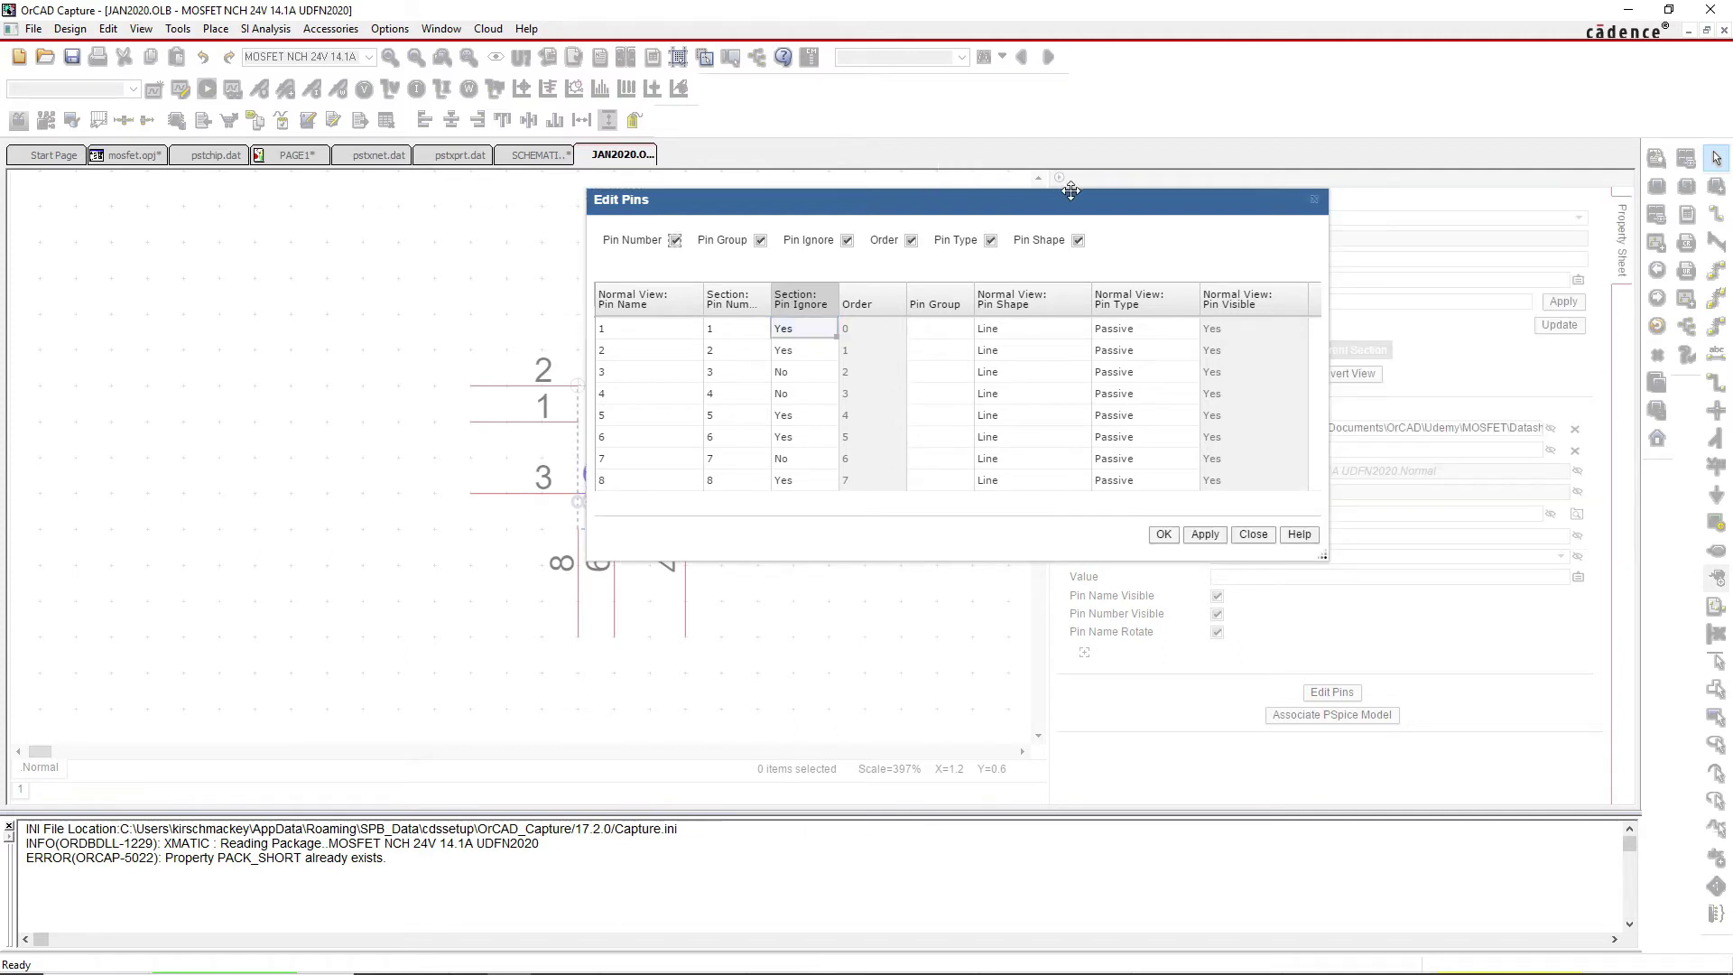
pyautogui.moveTo(1017, 206); pyautogui.dragTo(1321, 216)
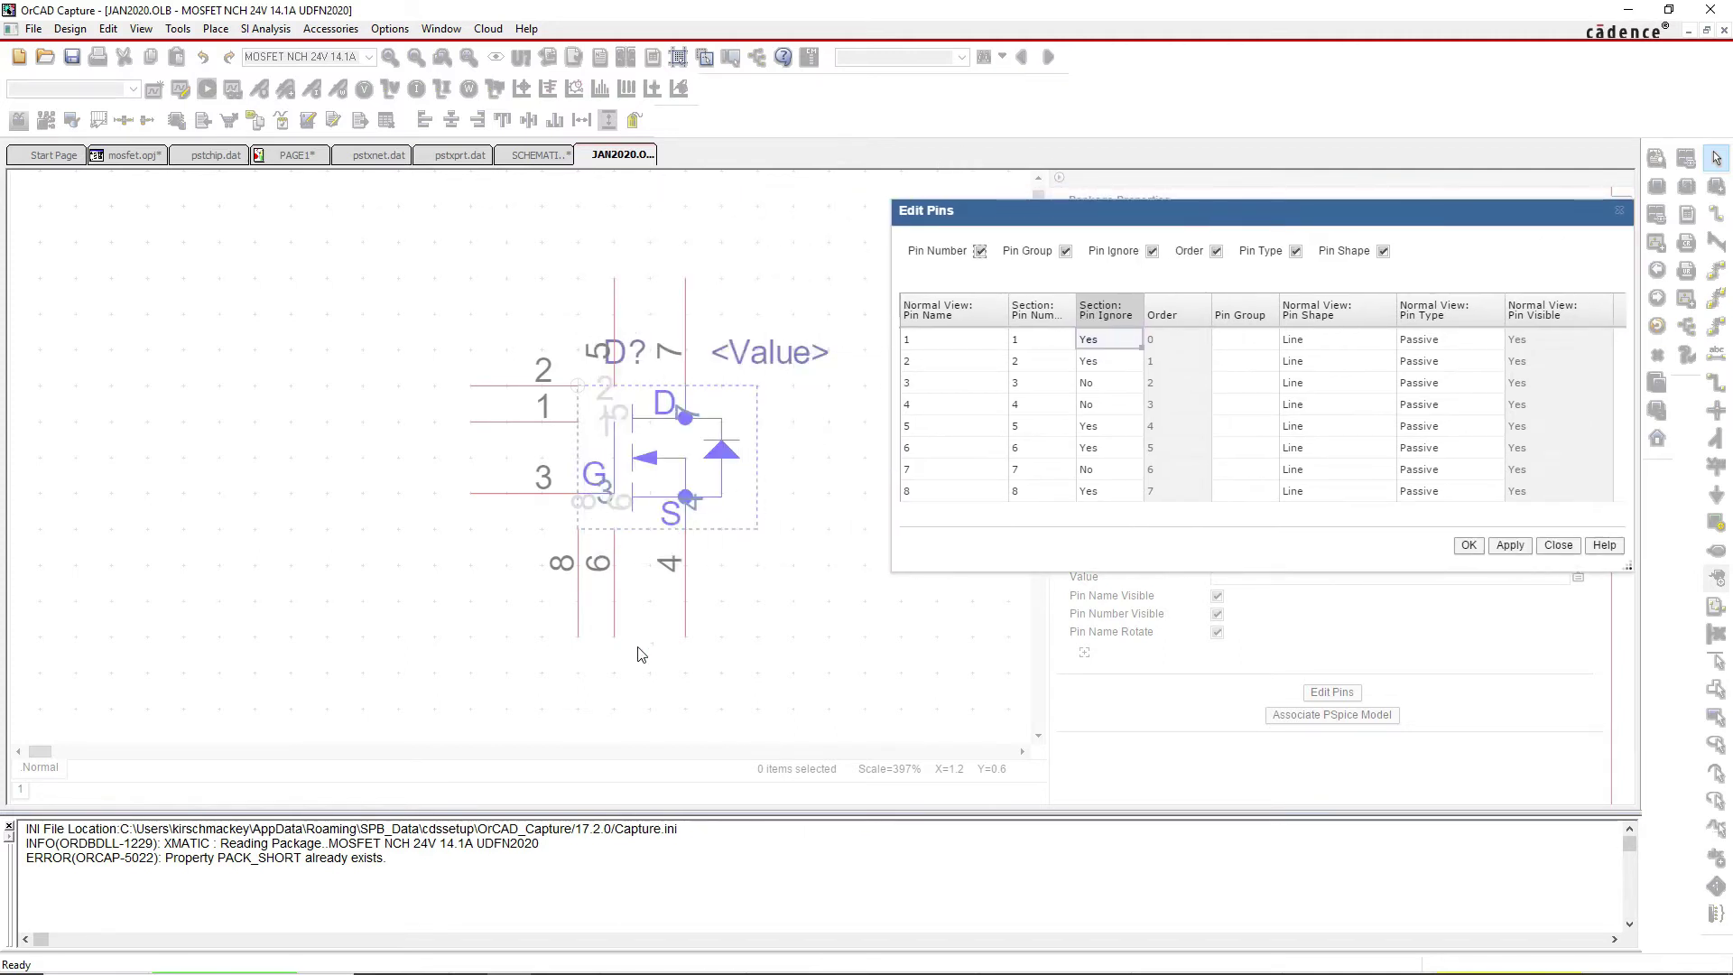
pyautogui.moveTo(1173, 215); pyautogui.dragTo(720, 218)
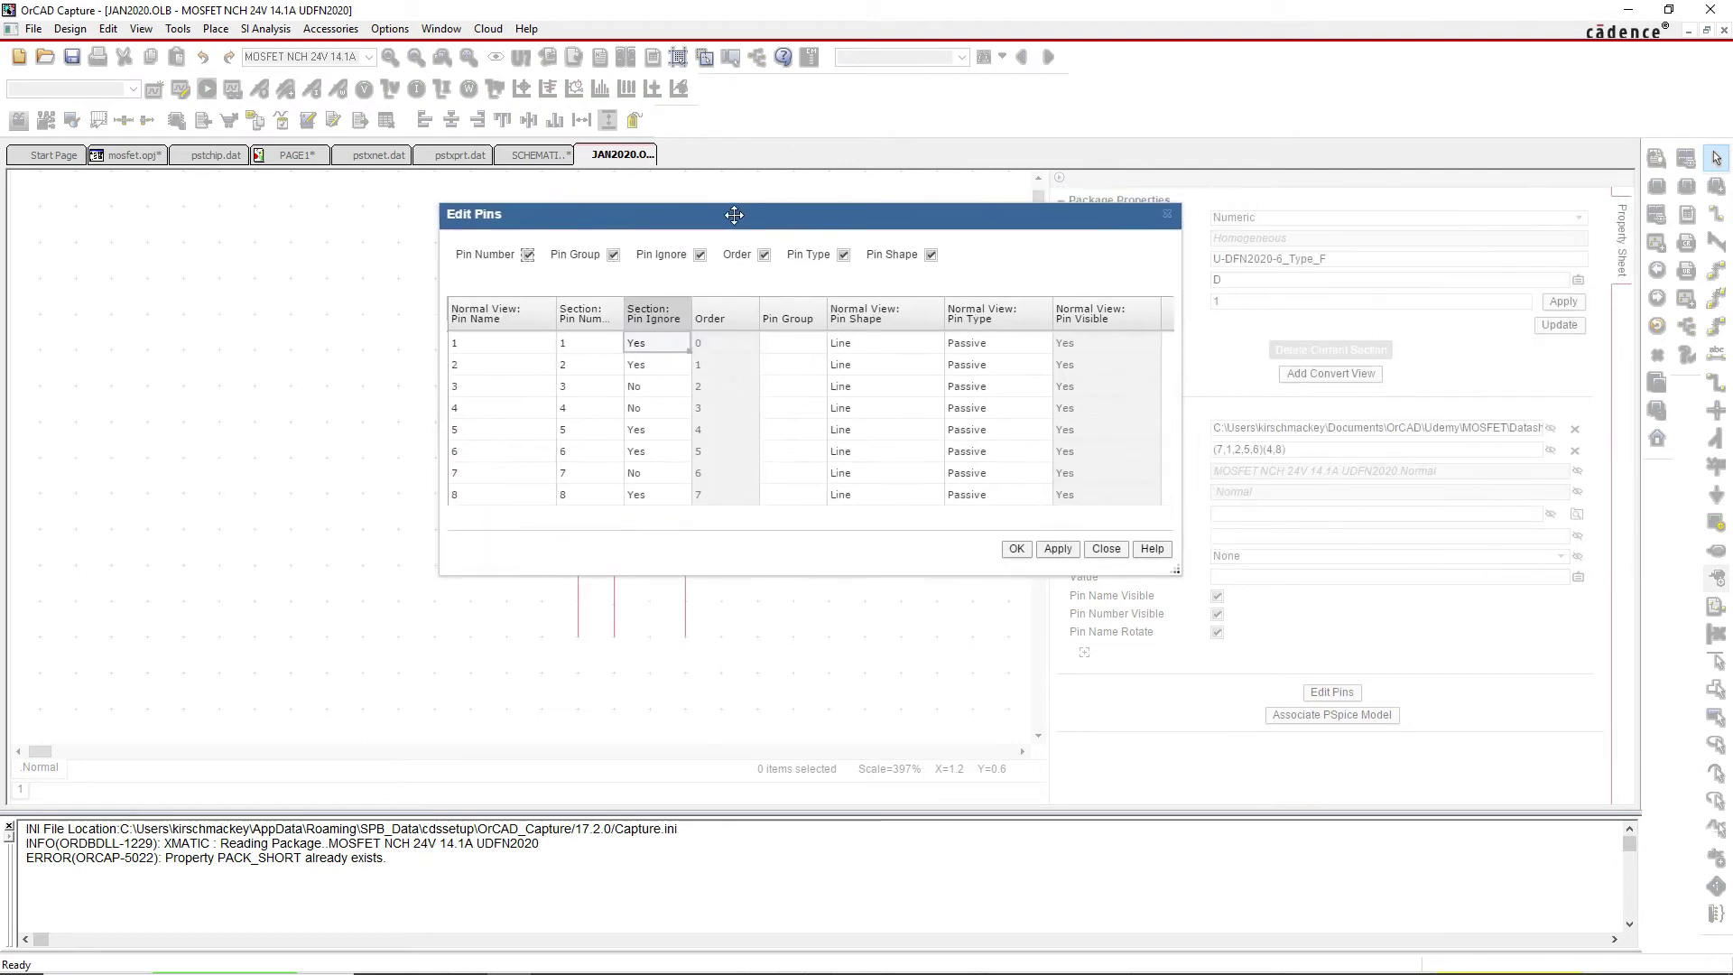
# Review the Pin Ignore settings of pins 1, 2, 6 and 8 and the choices for pin 1, and close the pin table
pyautogui.click(669, 365)
pyautogui.click(666, 348)
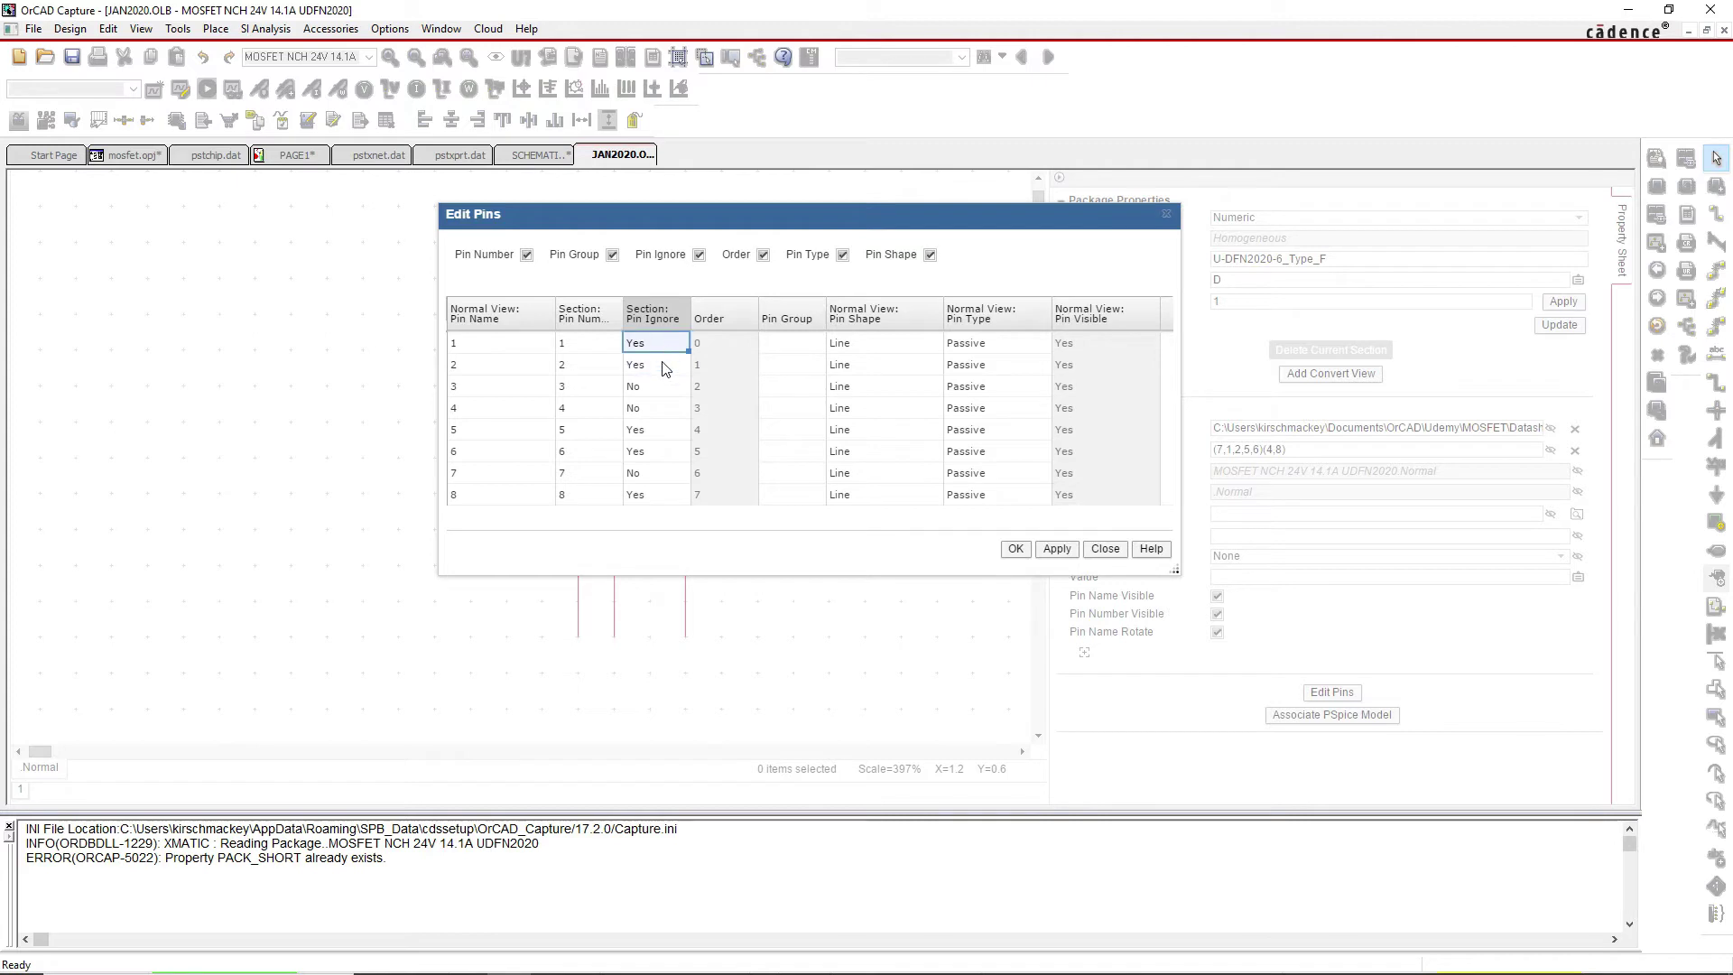
pyautogui.click(664, 365)
pyautogui.click(649, 453)
pyautogui.click(656, 496)
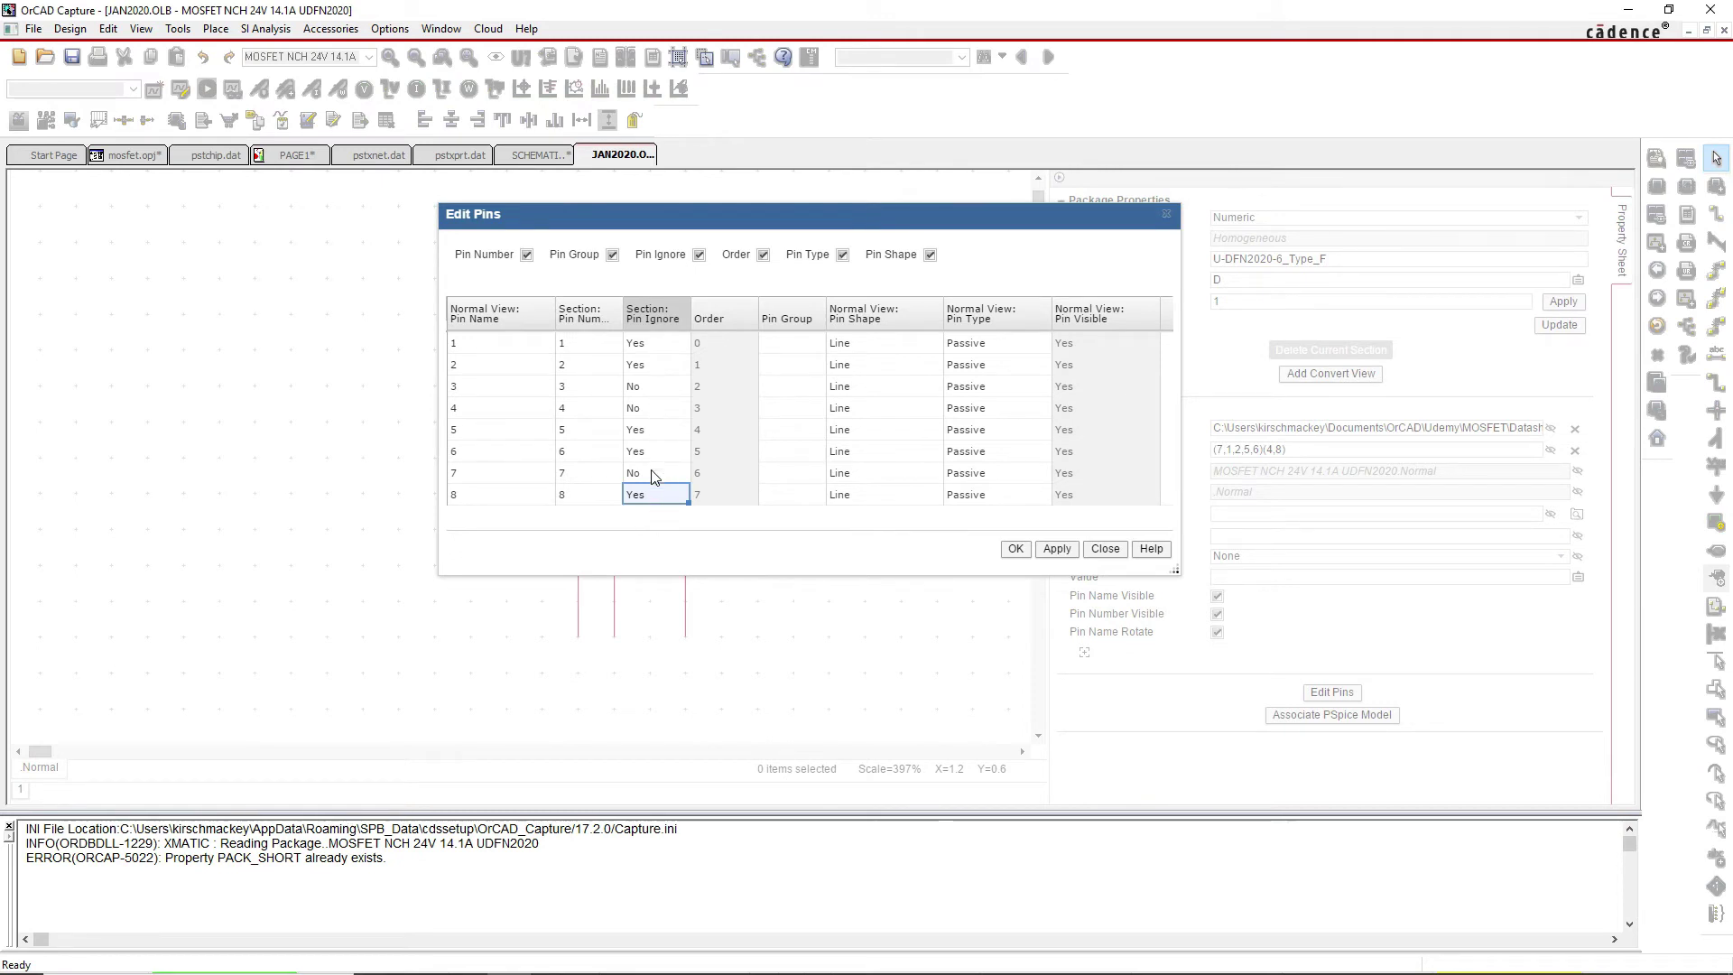
pyautogui.moveTo(694, 219)
pyautogui.mouseDown()
pyautogui.moveTo(1025, 237)
pyautogui.moveTo(678, 231)
pyautogui.mouseUp()
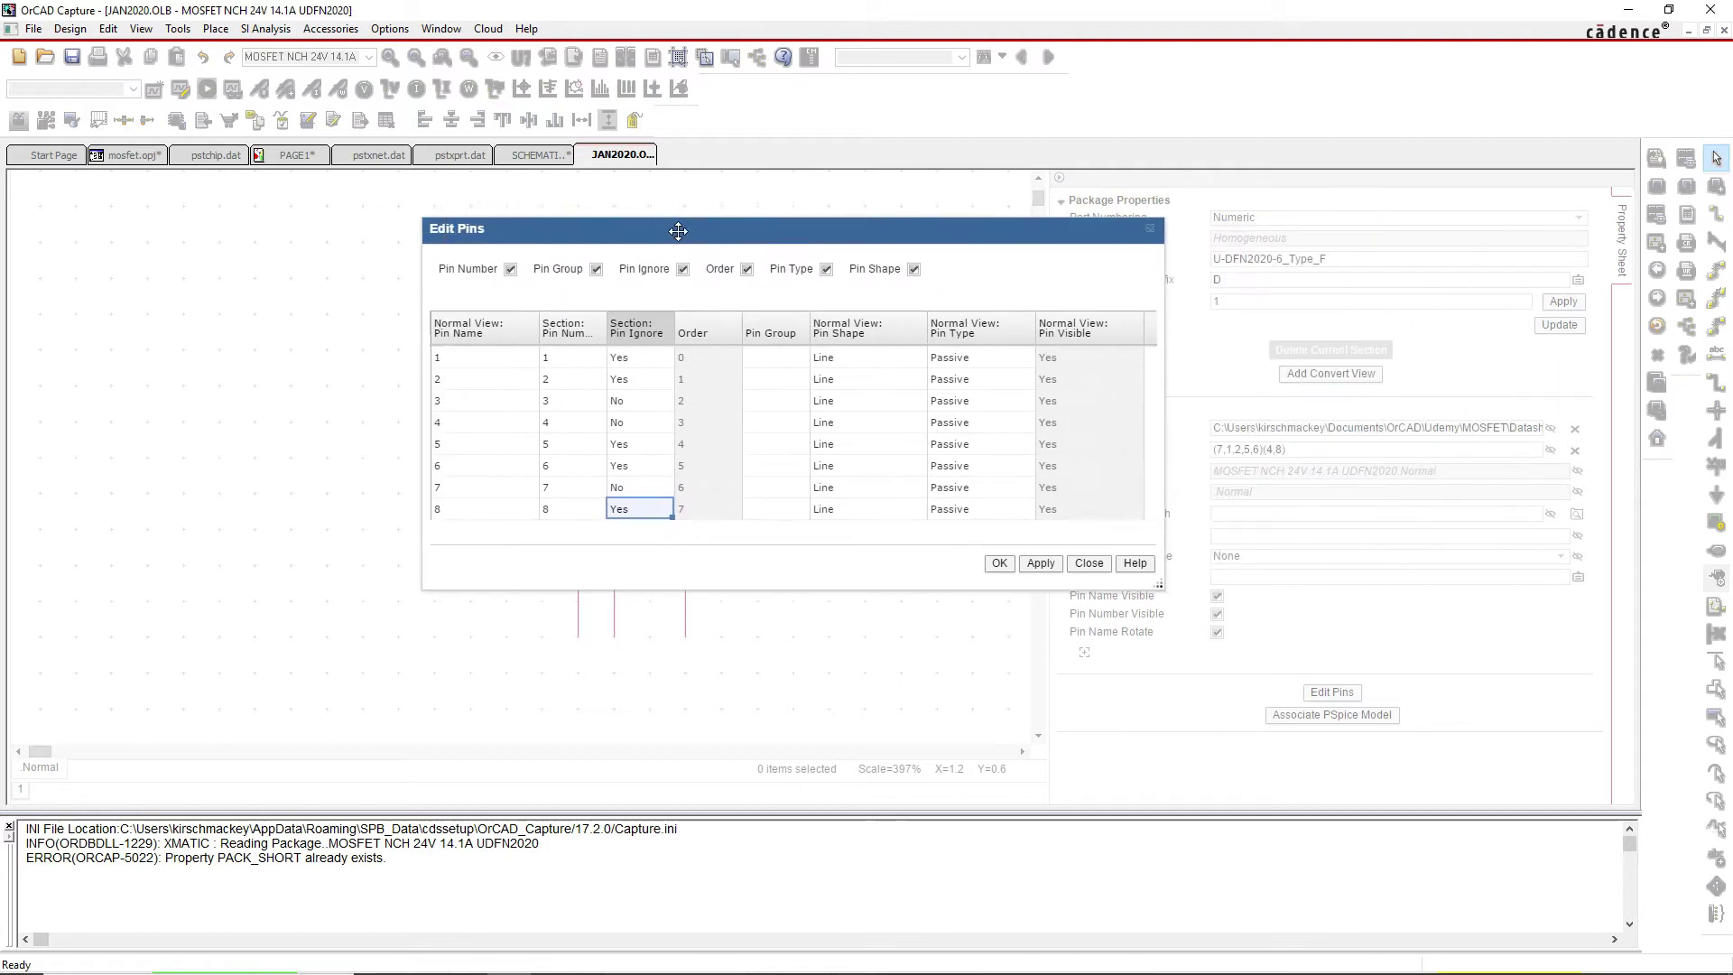
pyautogui.click(647, 361)
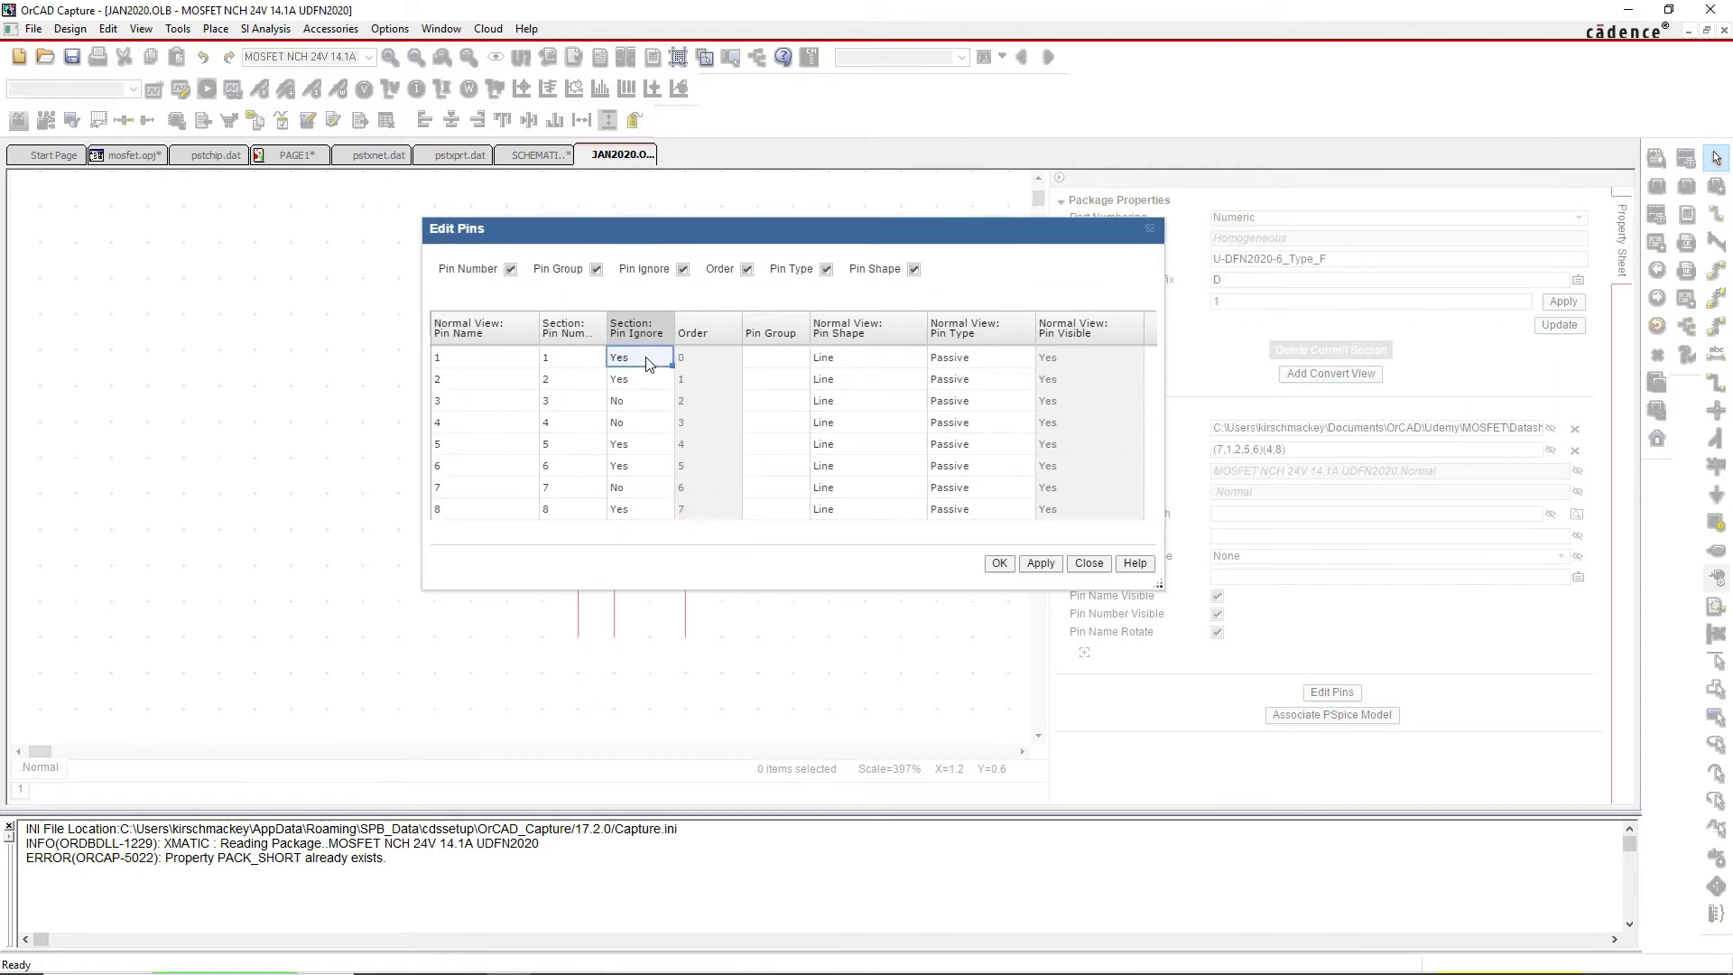
pyautogui.click(650, 361)
pyautogui.click(662, 358)
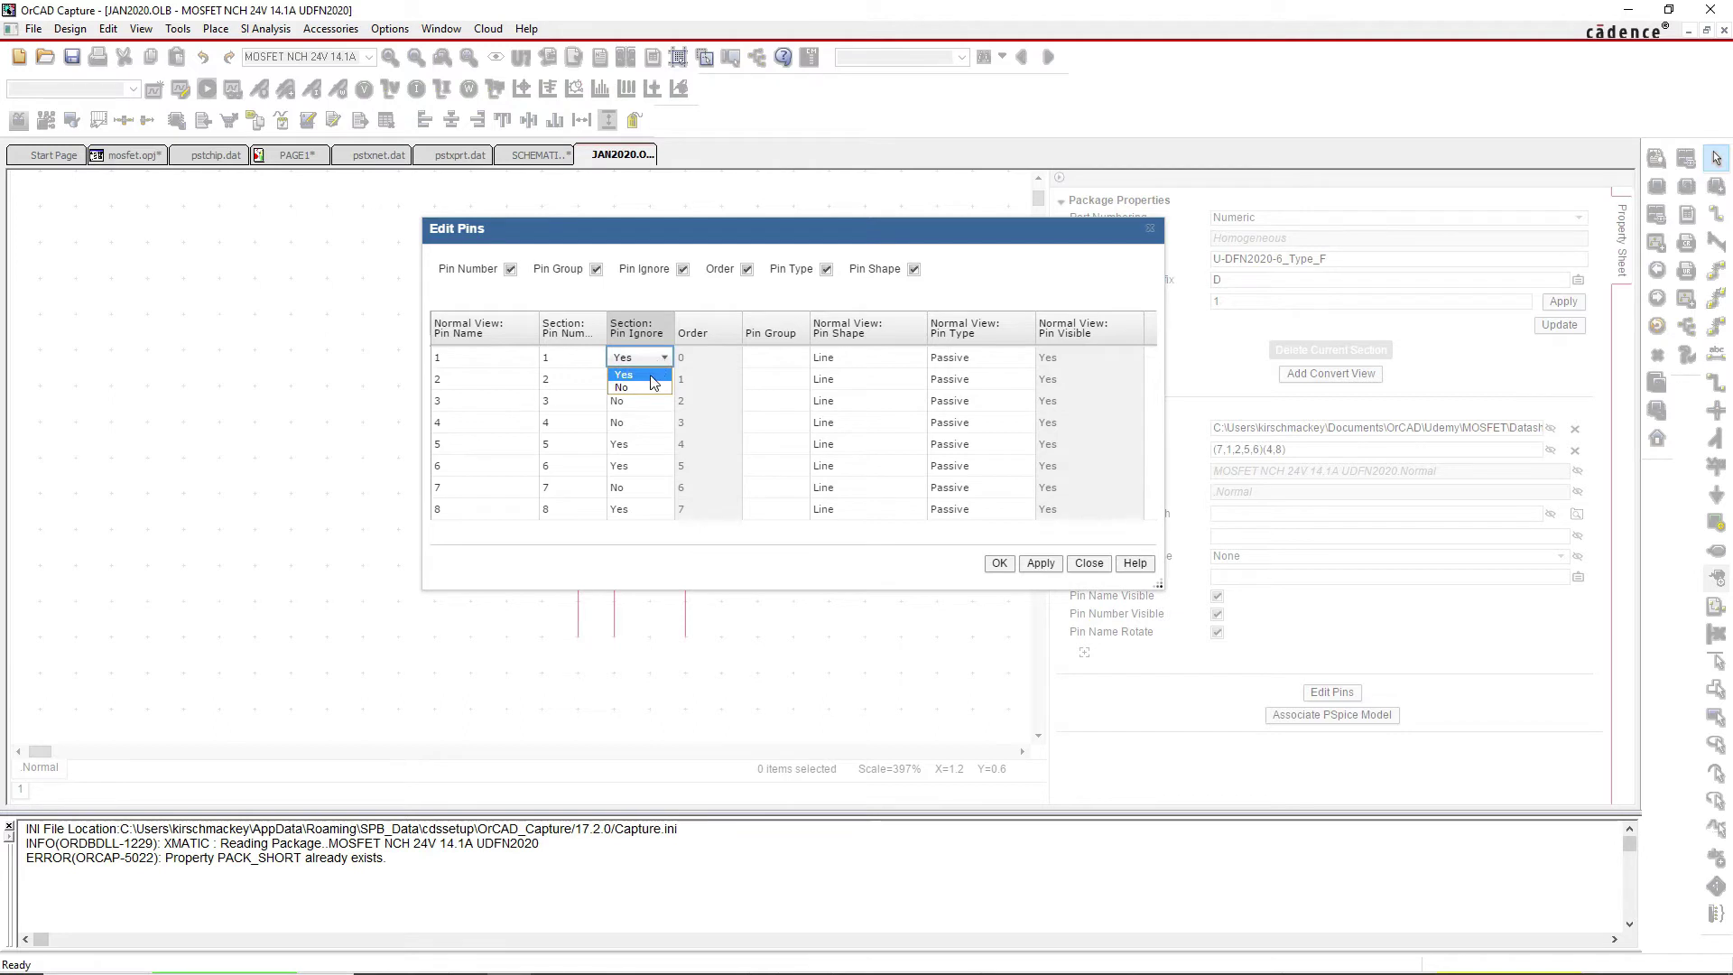
pyautogui.click(1049, 568)
pyautogui.click(1000, 563)
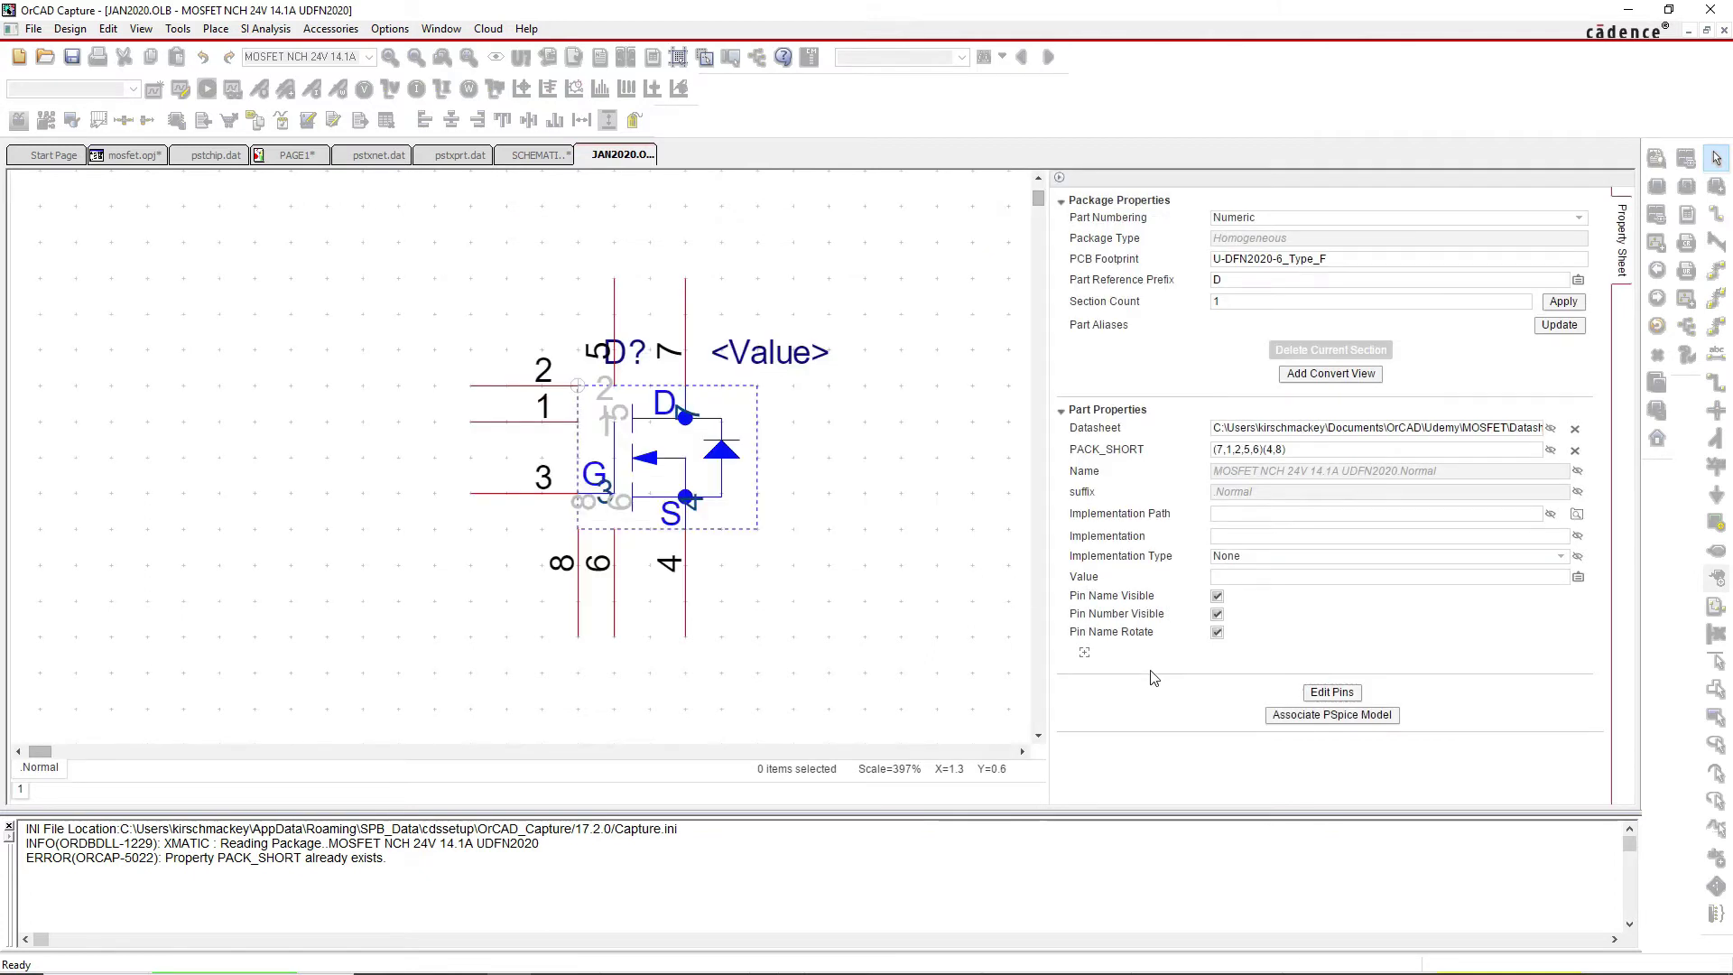
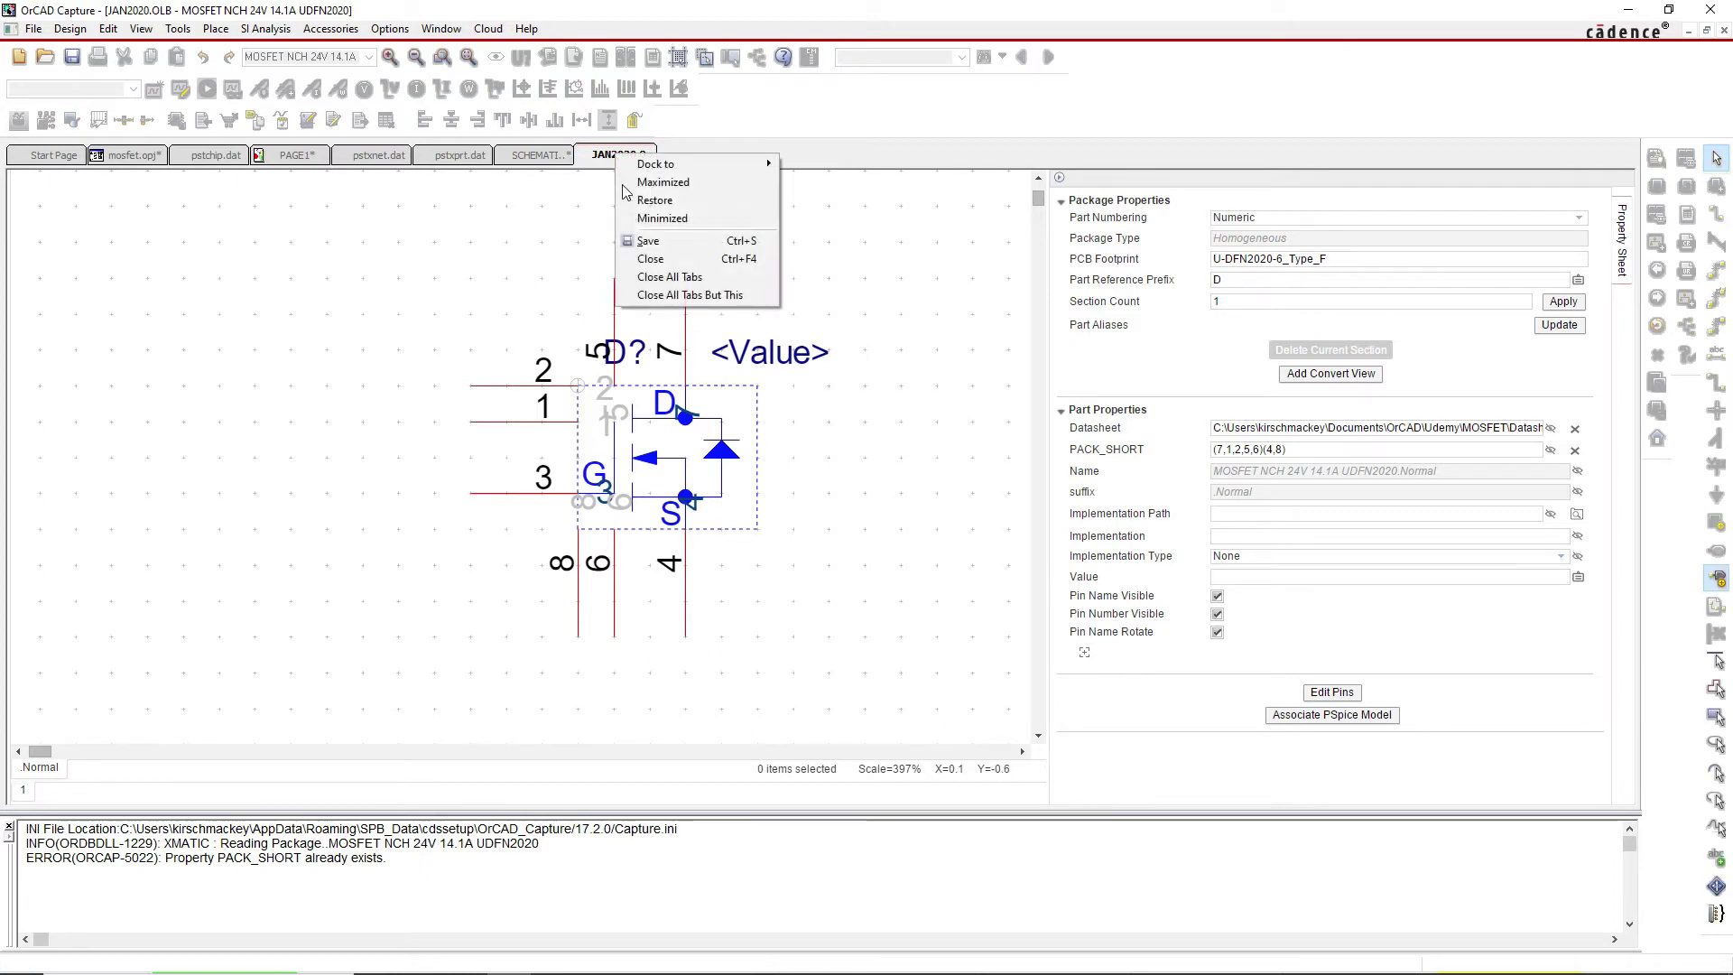
# Close the MOSFET library part and open schematic PAGE1 of the mosfet project
pyautogui.press('Escape')
pyautogui.rightClick(614, 160)
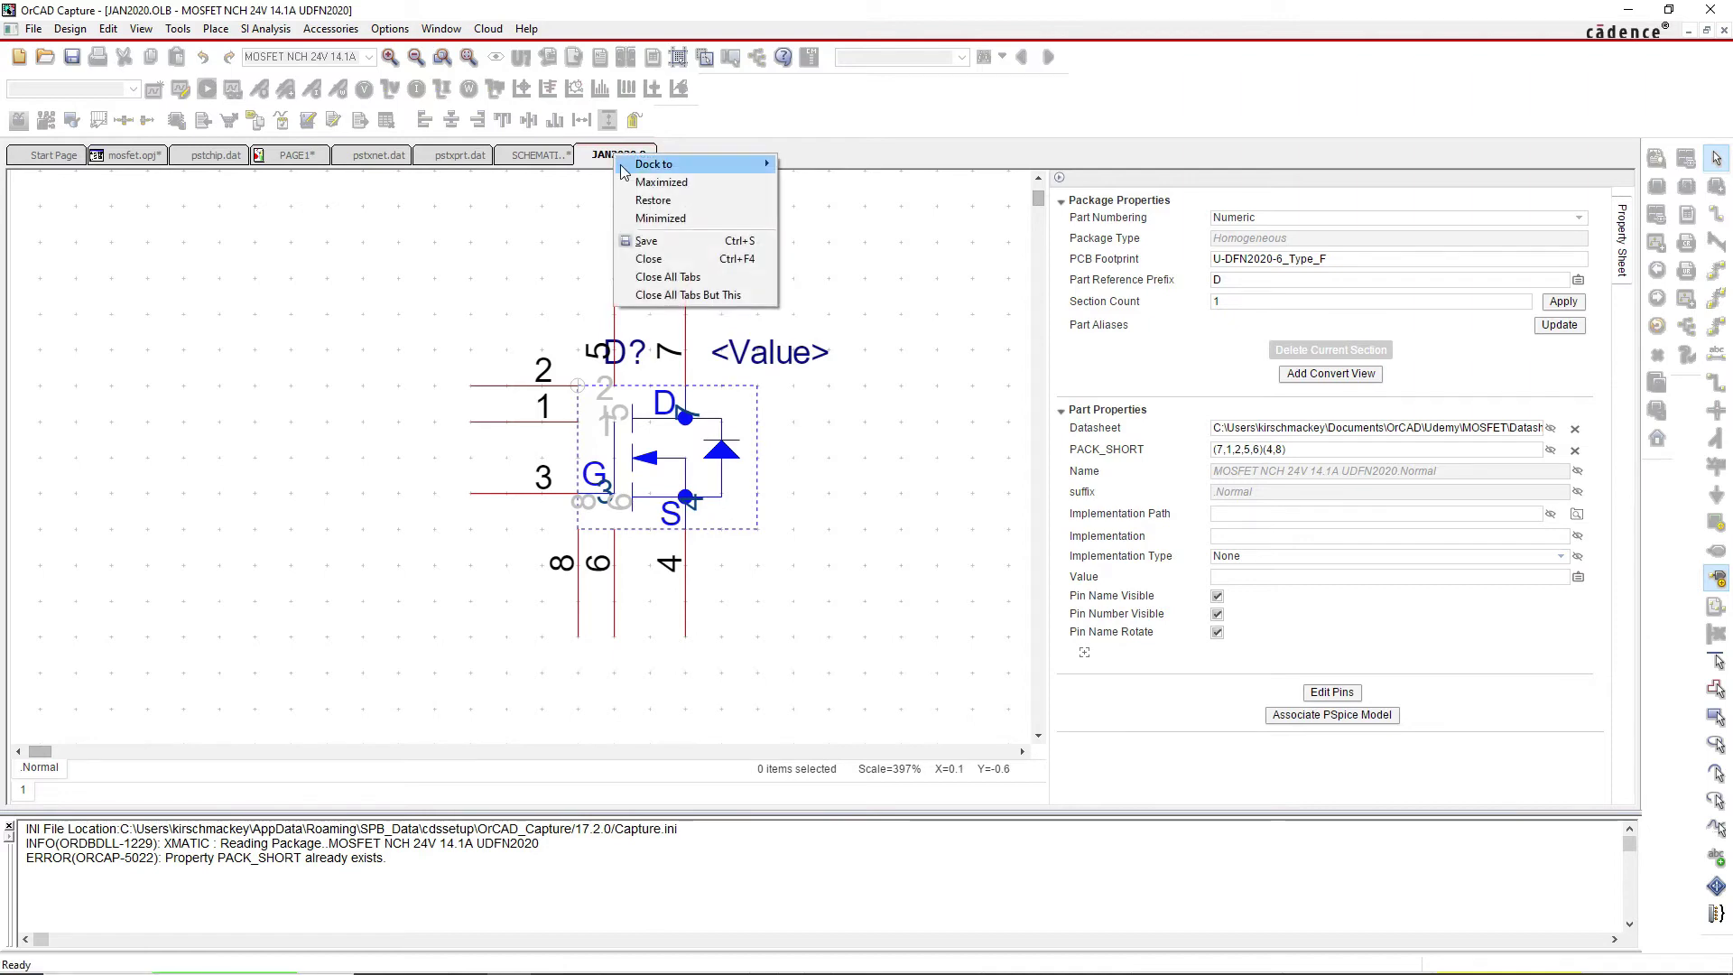
pyautogui.click(656, 262)
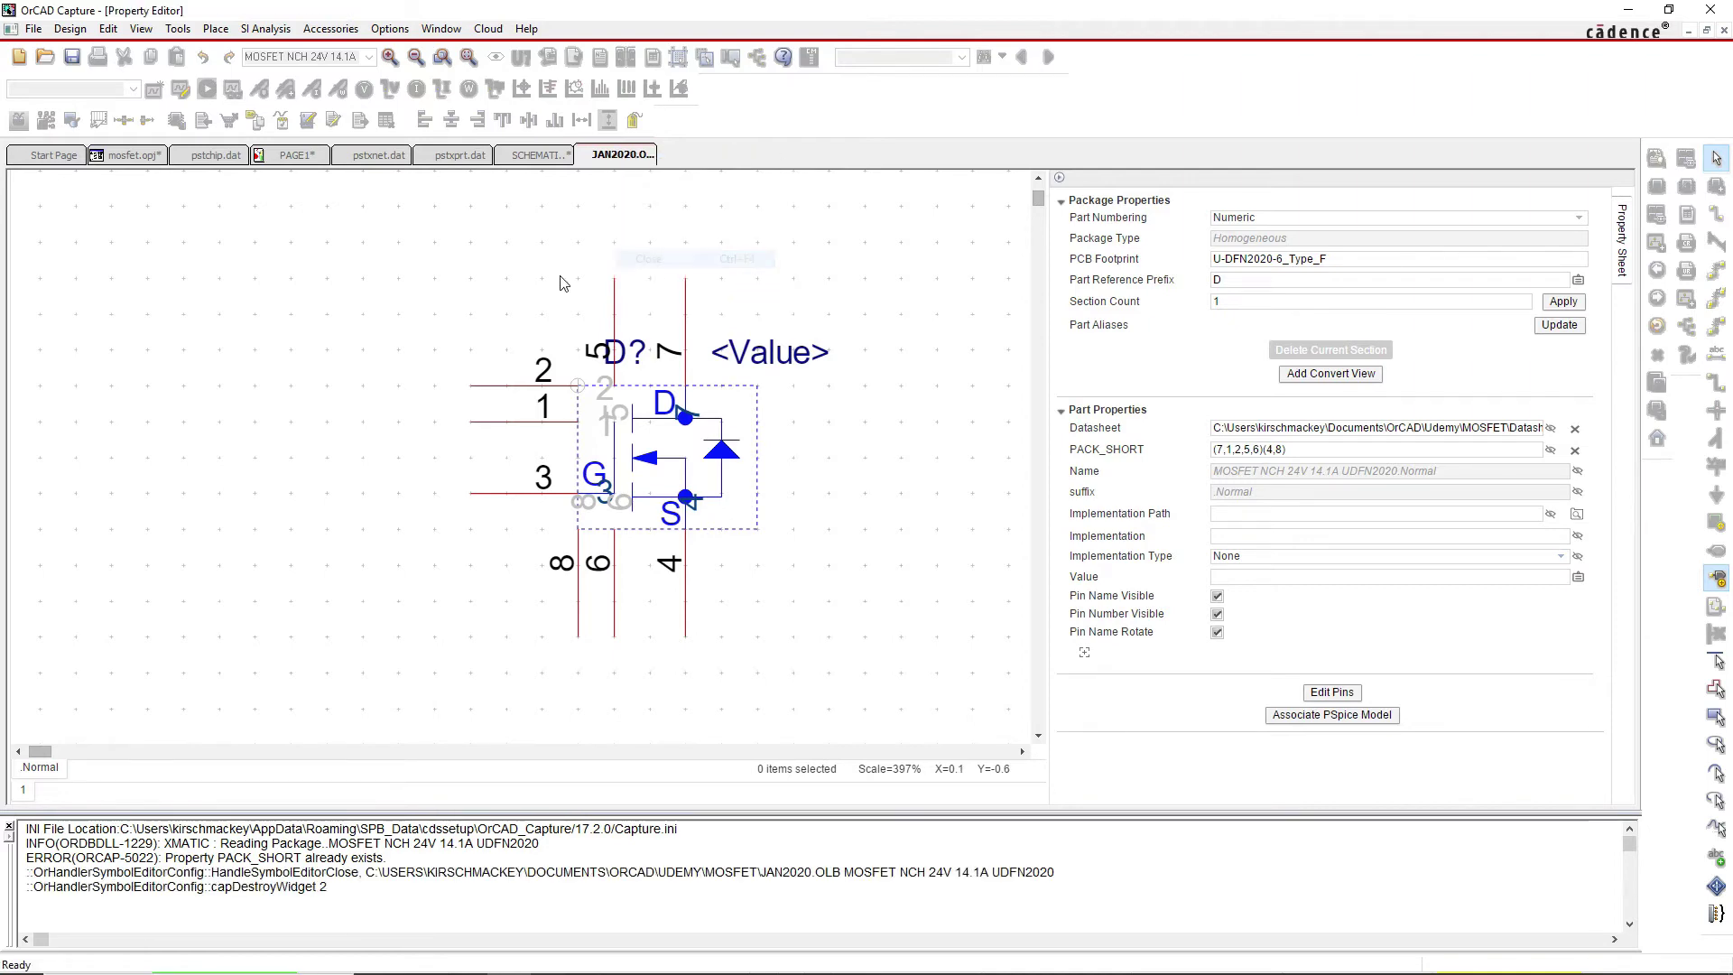
pyautogui.click(149, 157)
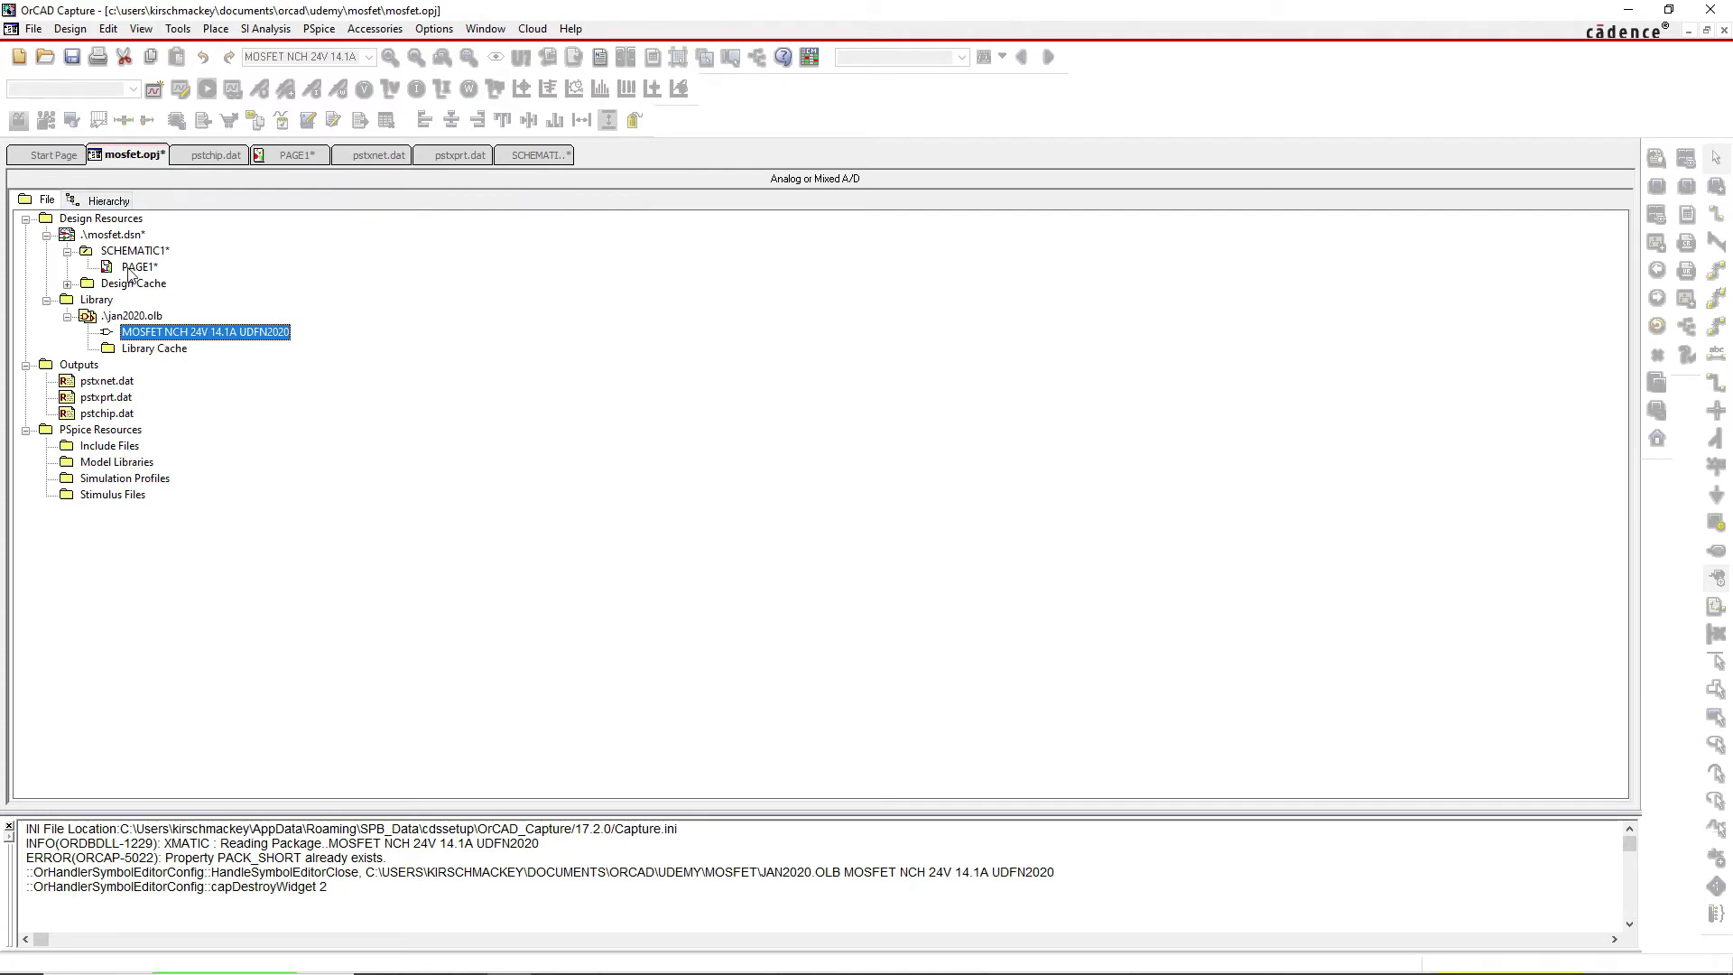
pyautogui.doubleClick(132, 268)
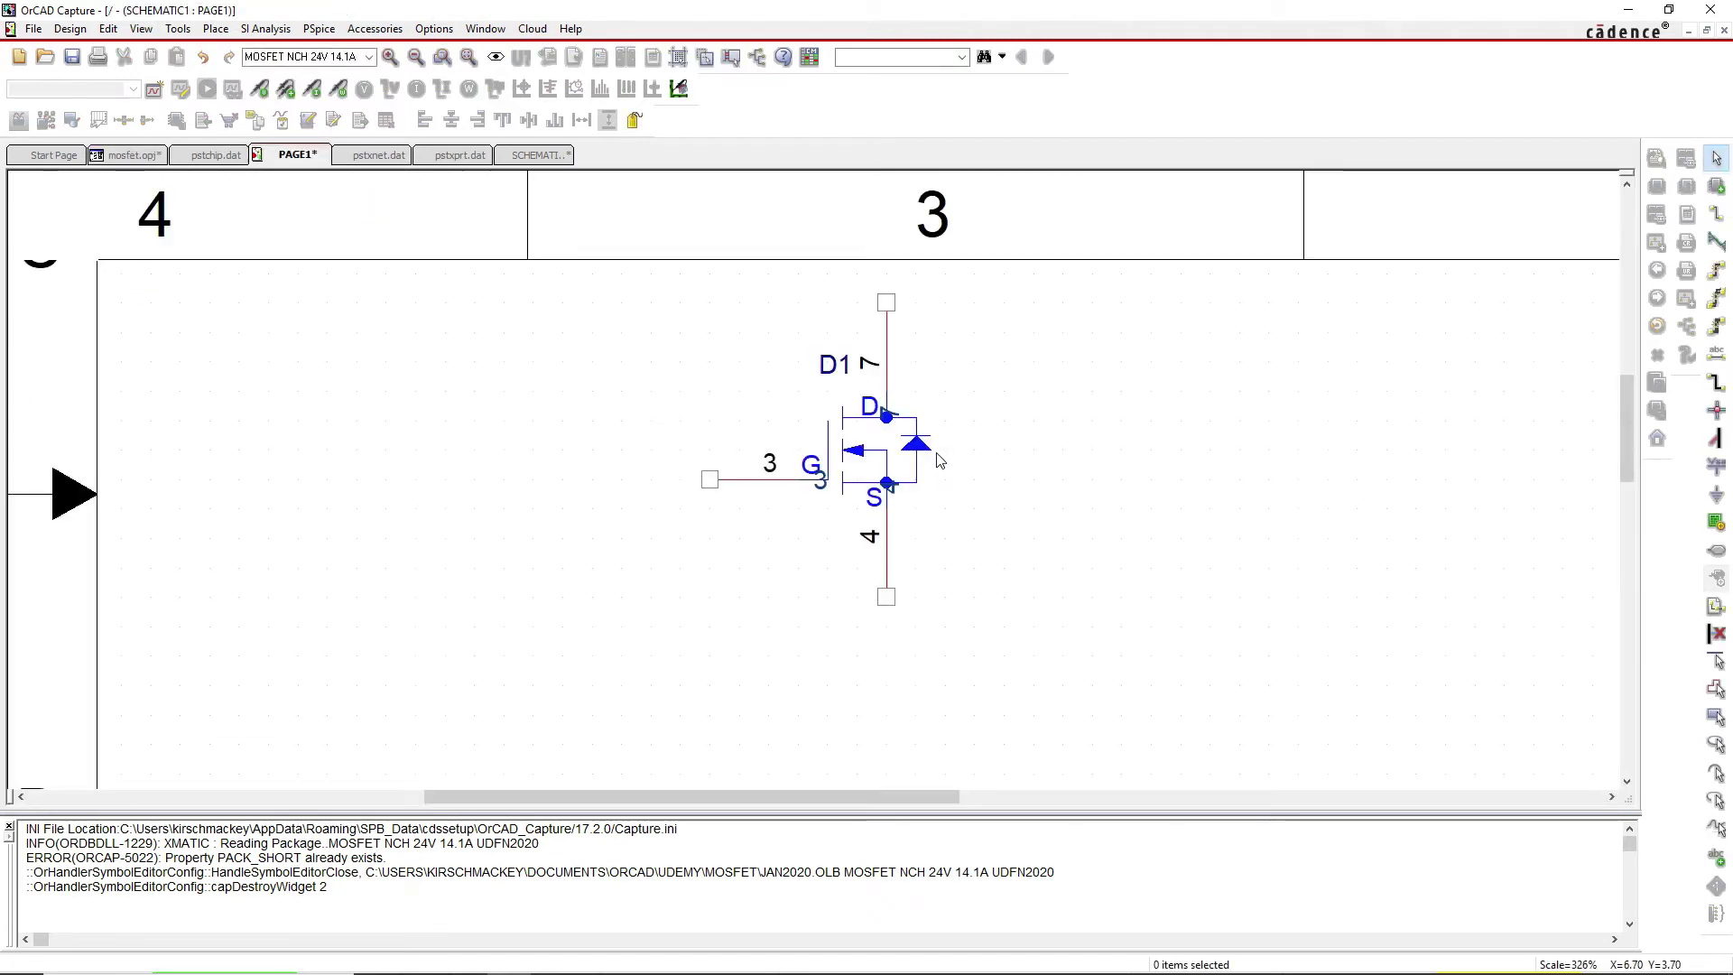
# Place a trial MOSFET NCH 24V 14.1A UDFN2020 from the JAN2020 library beside D1 on PAGE1, and delete it
pyautogui.click(1715, 190)
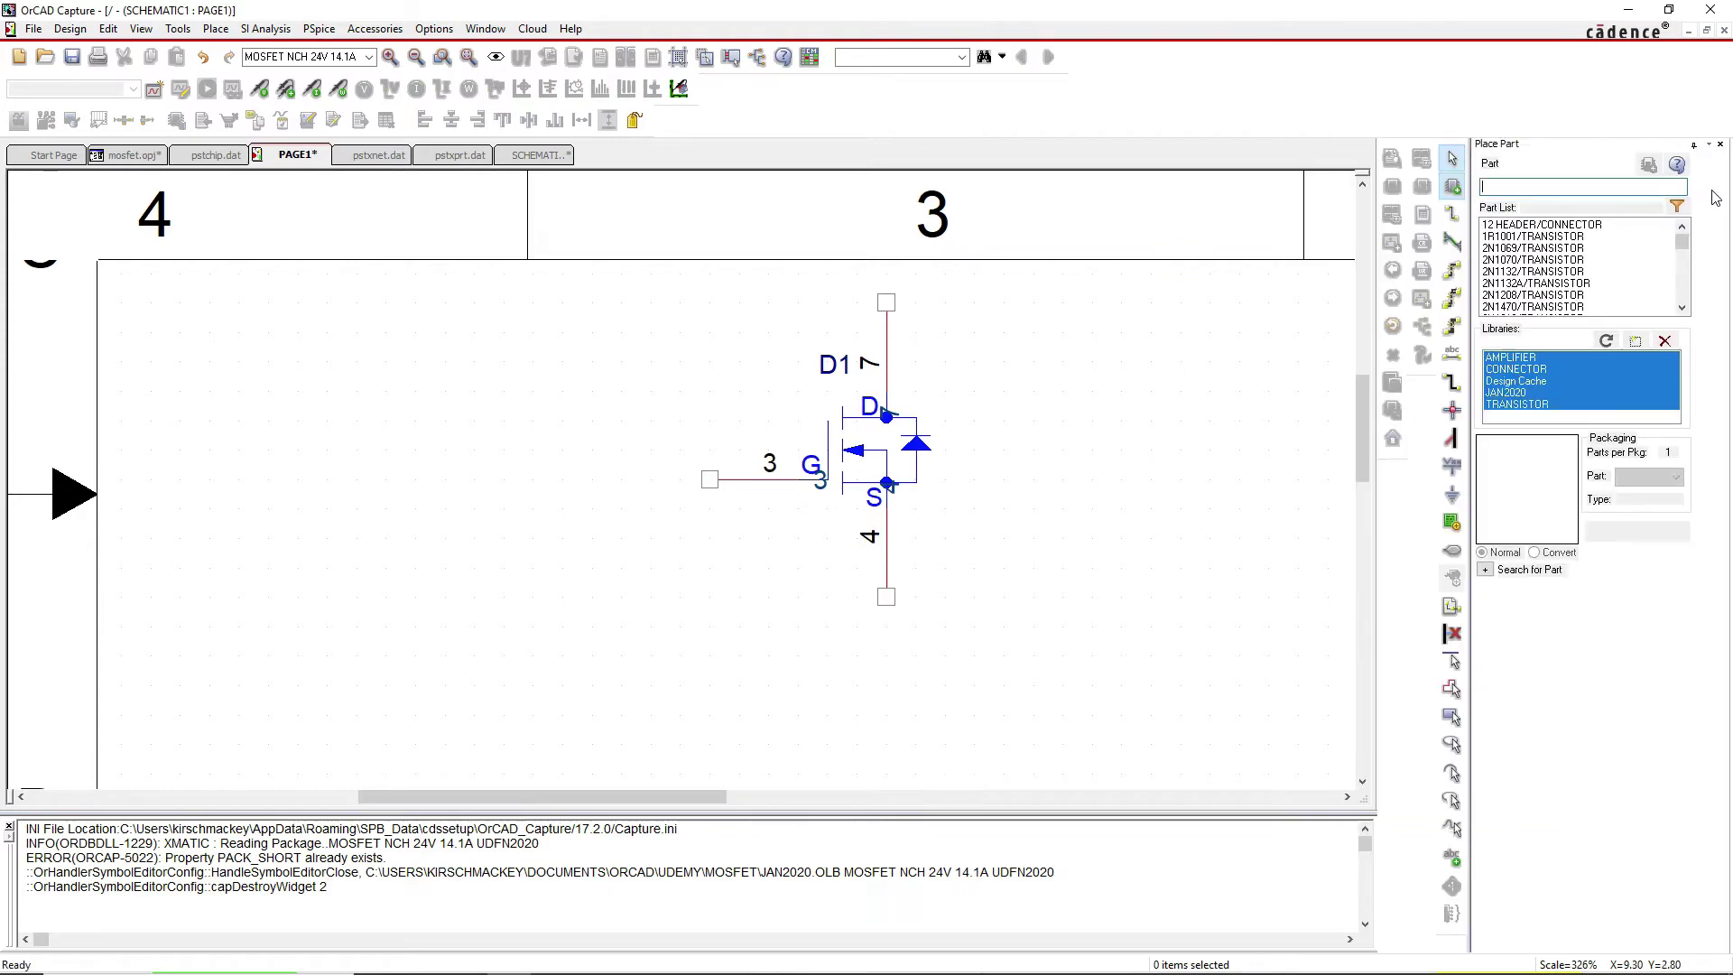
pyautogui.click(1538, 403)
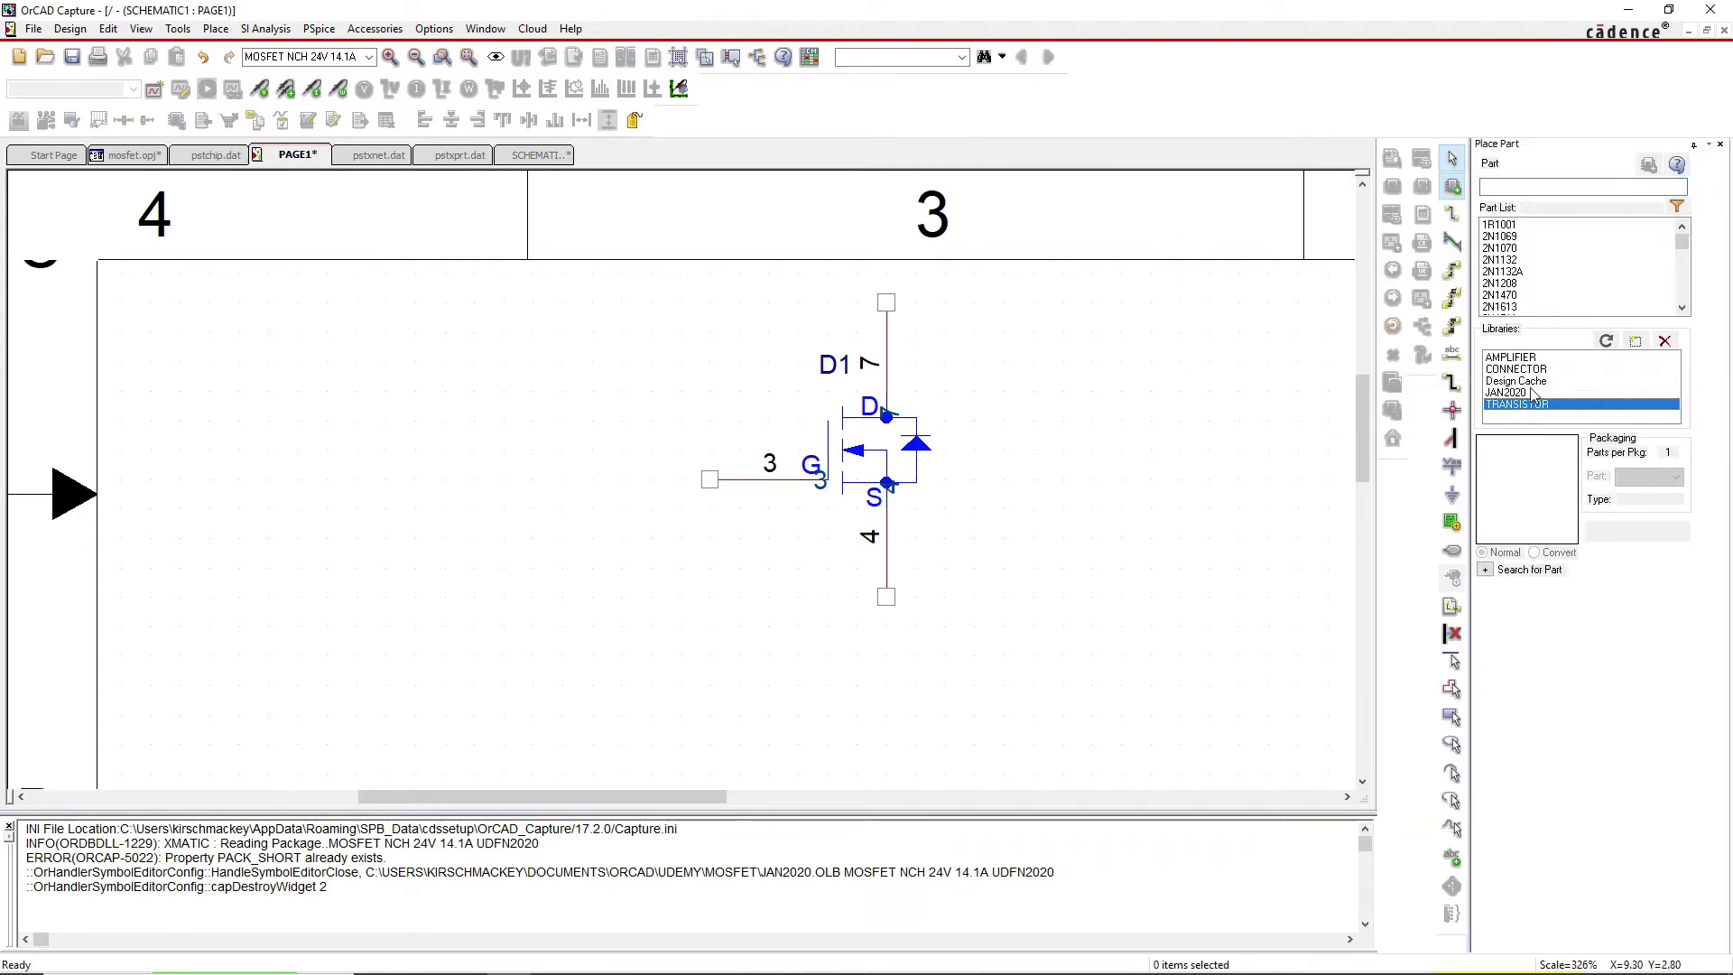
pyautogui.click(1524, 394)
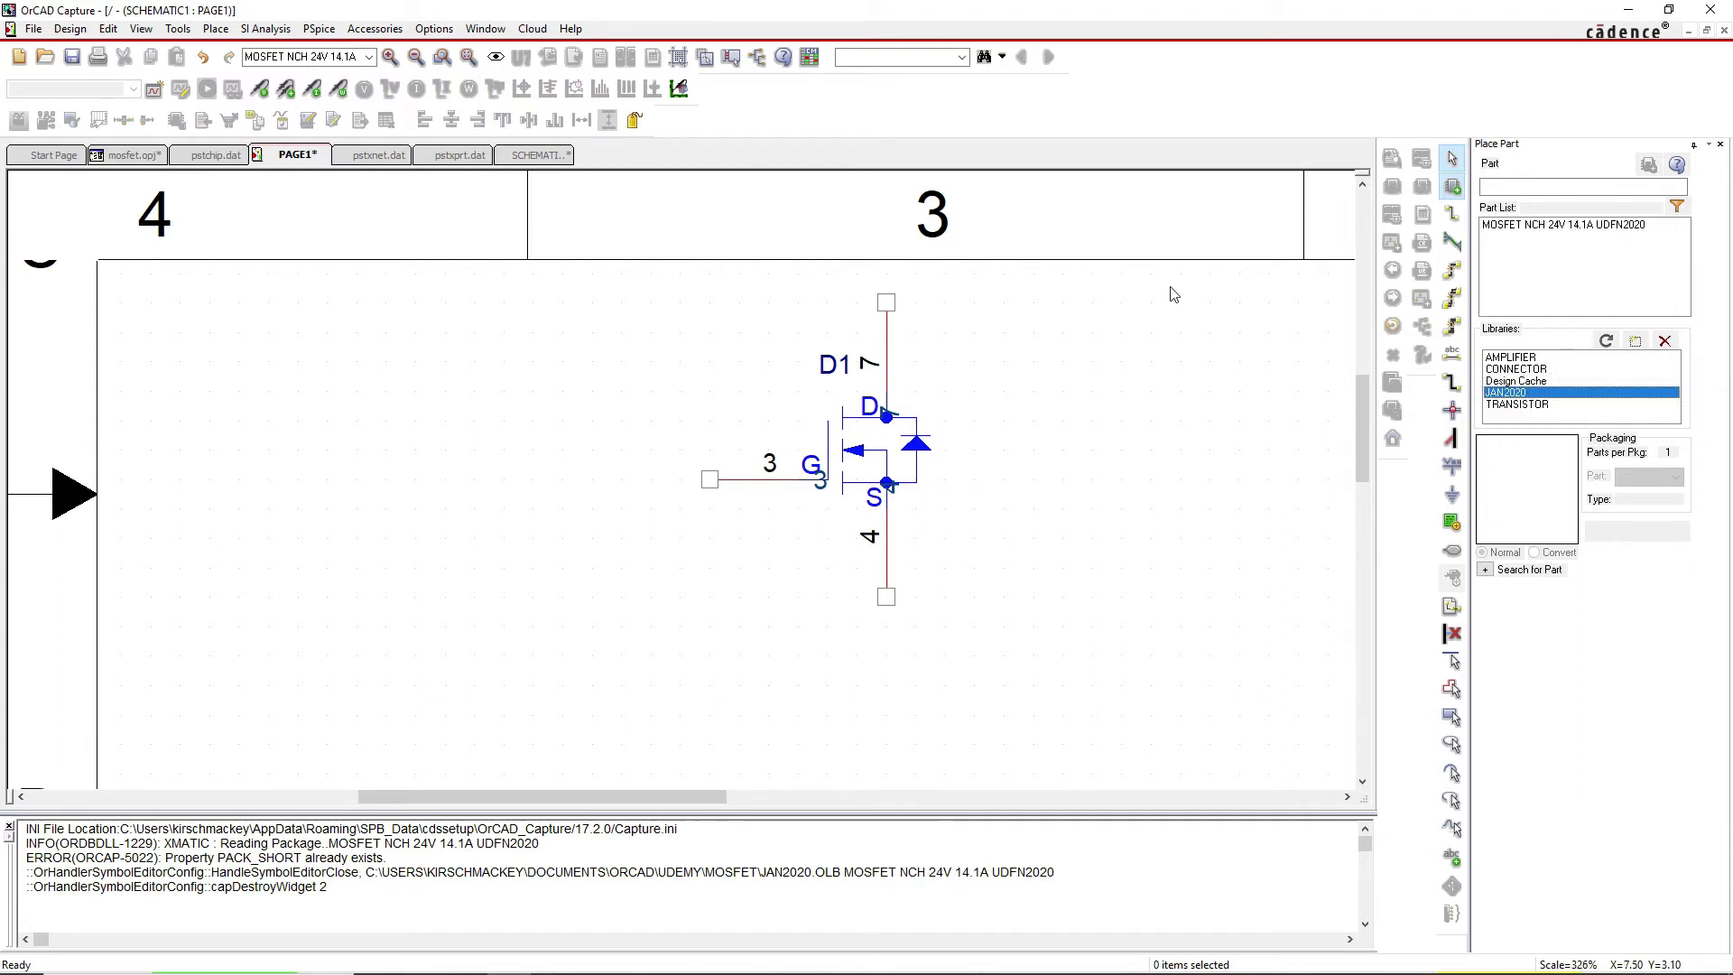
pyautogui.doubleClick(1534, 225)
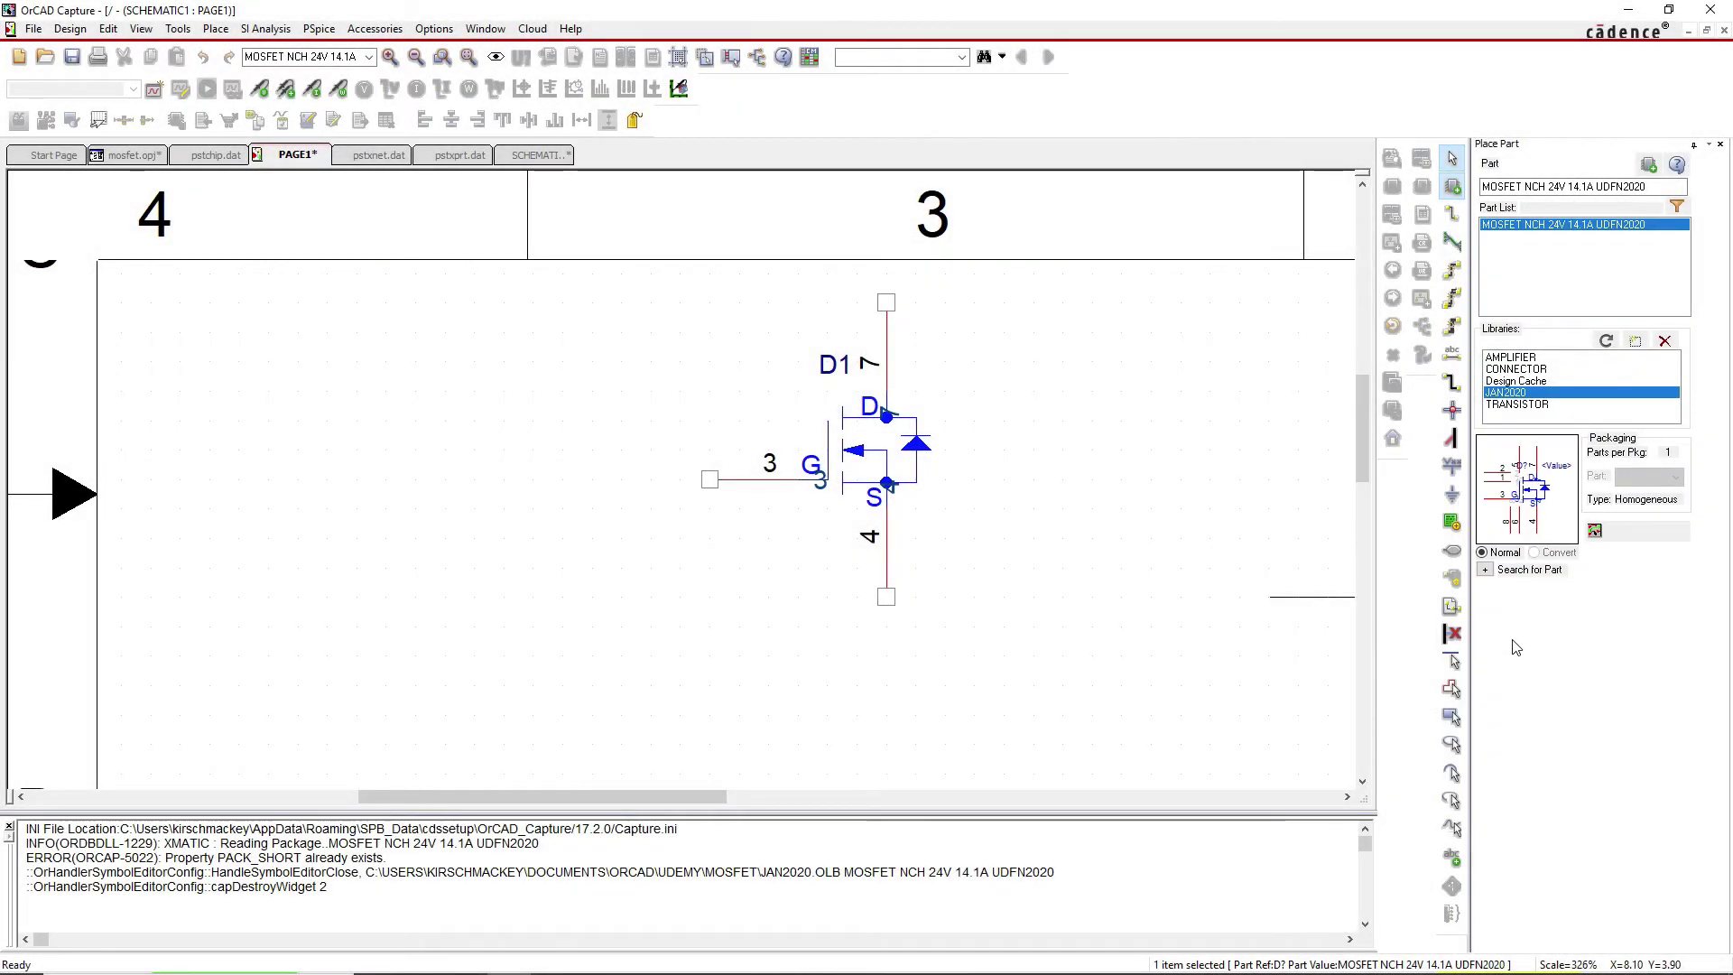
pyautogui.click(343, 424)
pyautogui.rightClick(1092, 426)
pyautogui.click(1119, 431)
pyautogui.click(1083, 377)
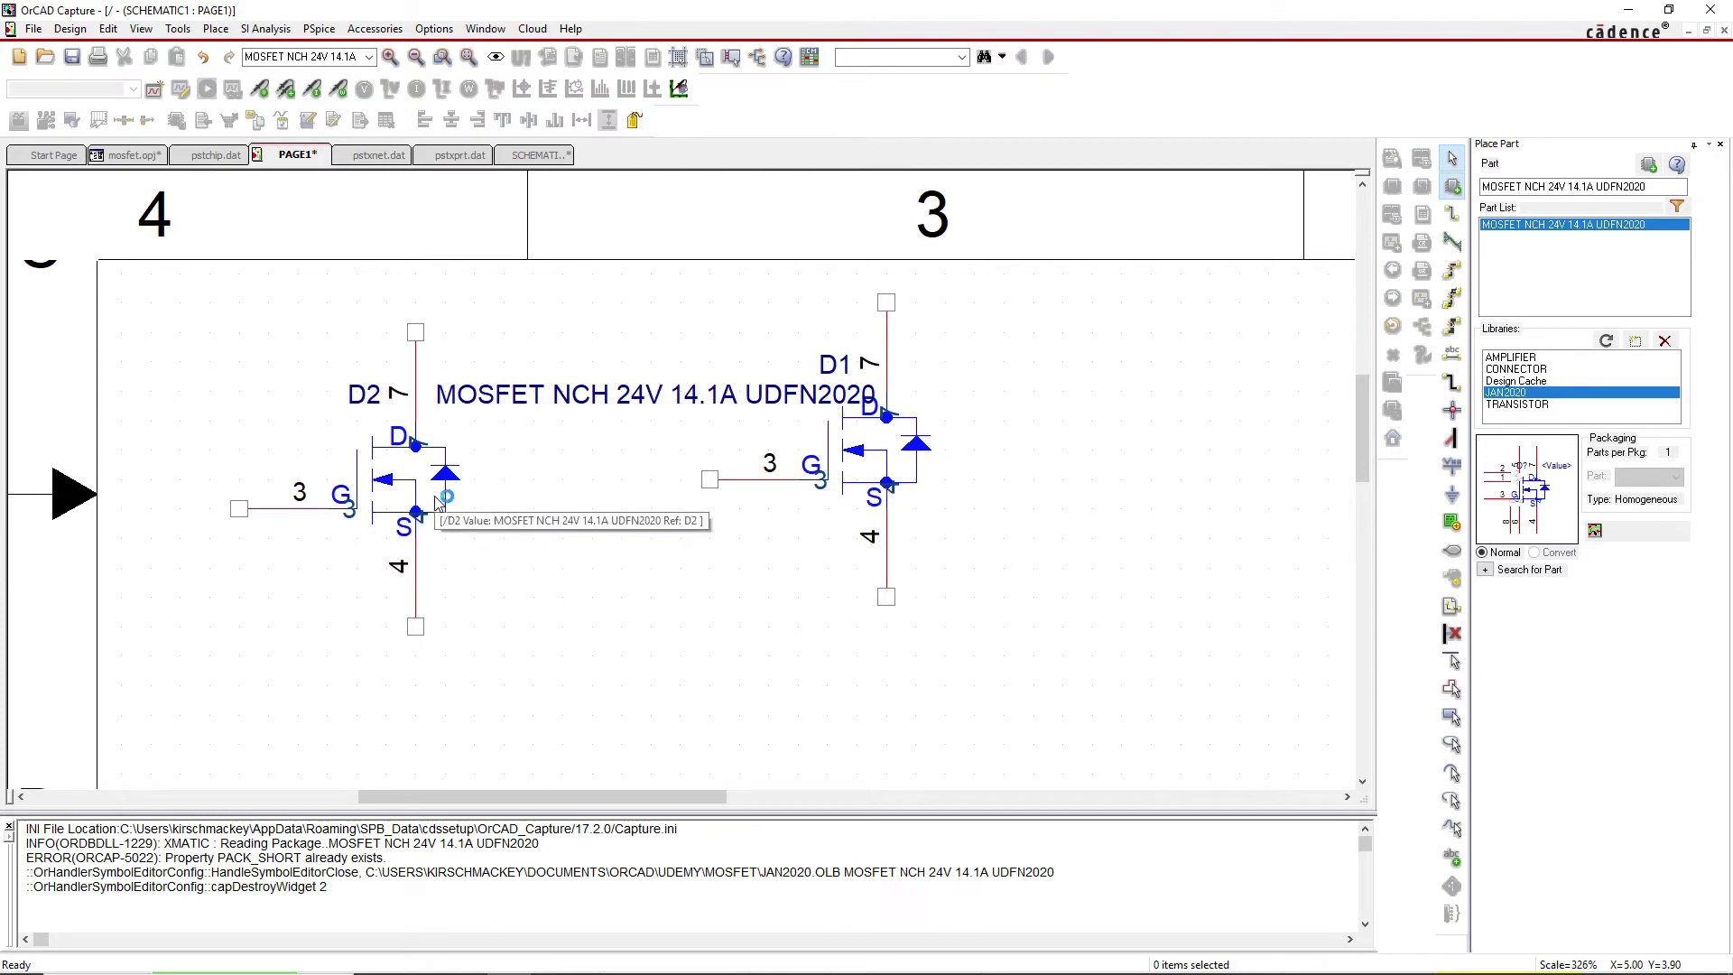
pyautogui.click(473, 456)
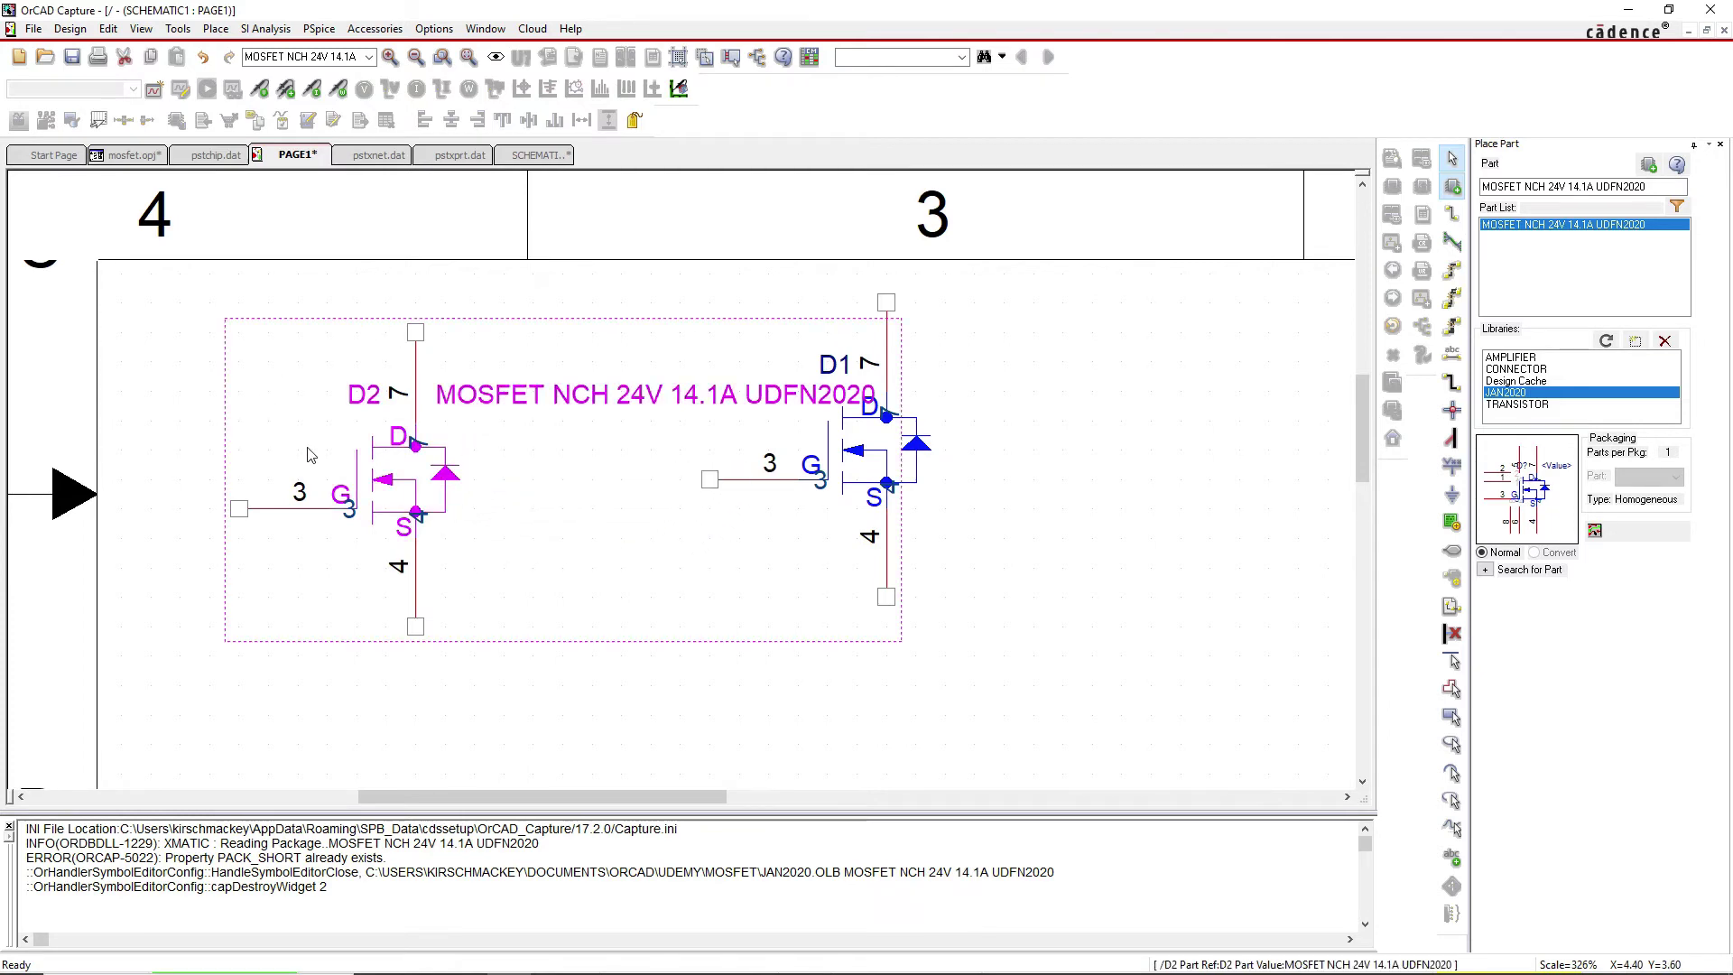
pyautogui.press('Delete')
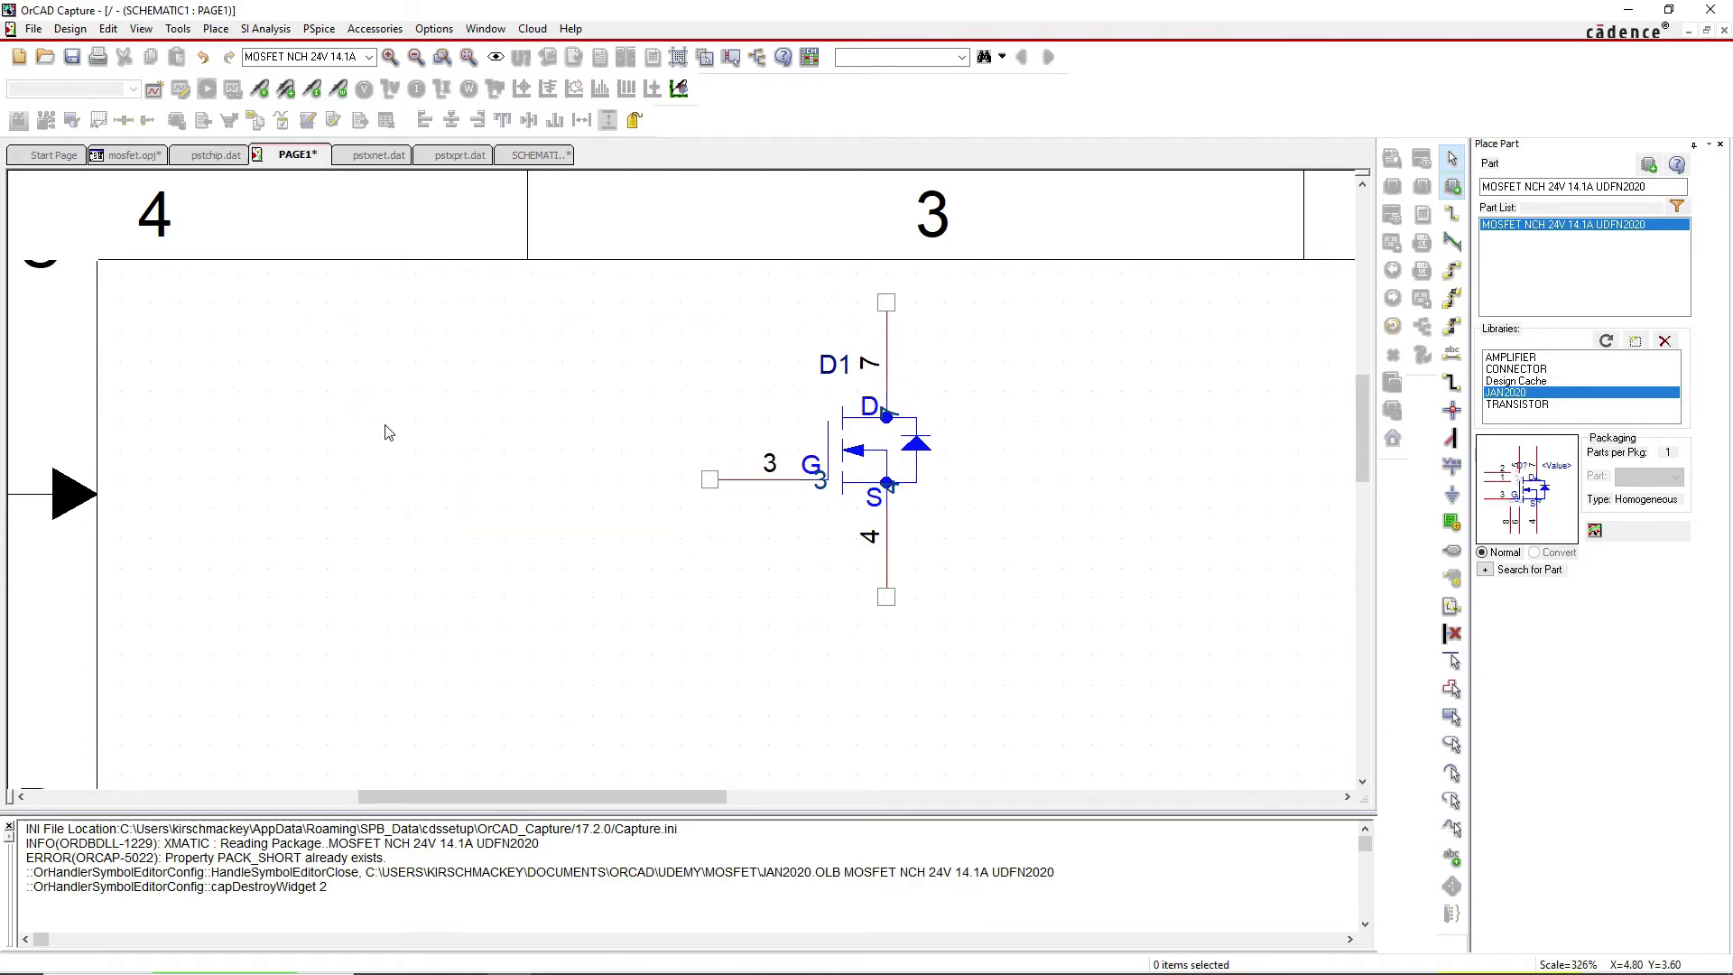
# Open the MOSFET NCH 24V 14.1A UDFN2020 part from the jan2020 library and turn off Pin Name Visible and Pin Number Visible
pyautogui.click(128, 155)
pyautogui.doubleClick(174, 332)
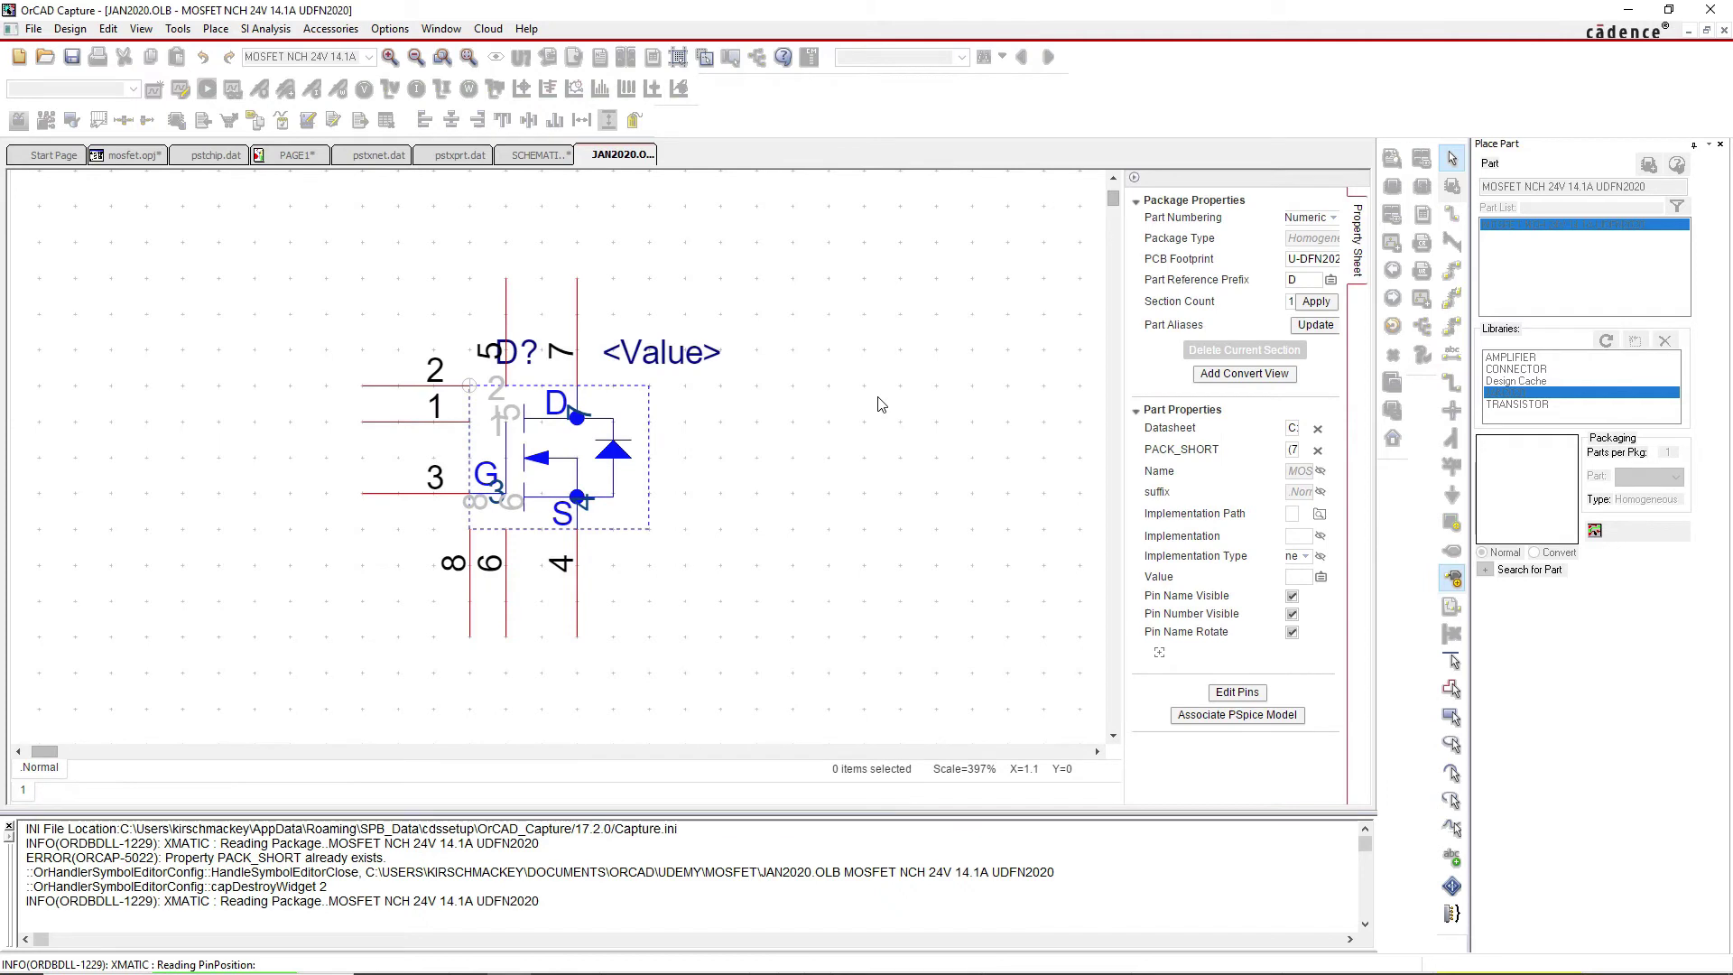
pyautogui.moveTo(1122, 326); pyautogui.dragTo(874, 328)
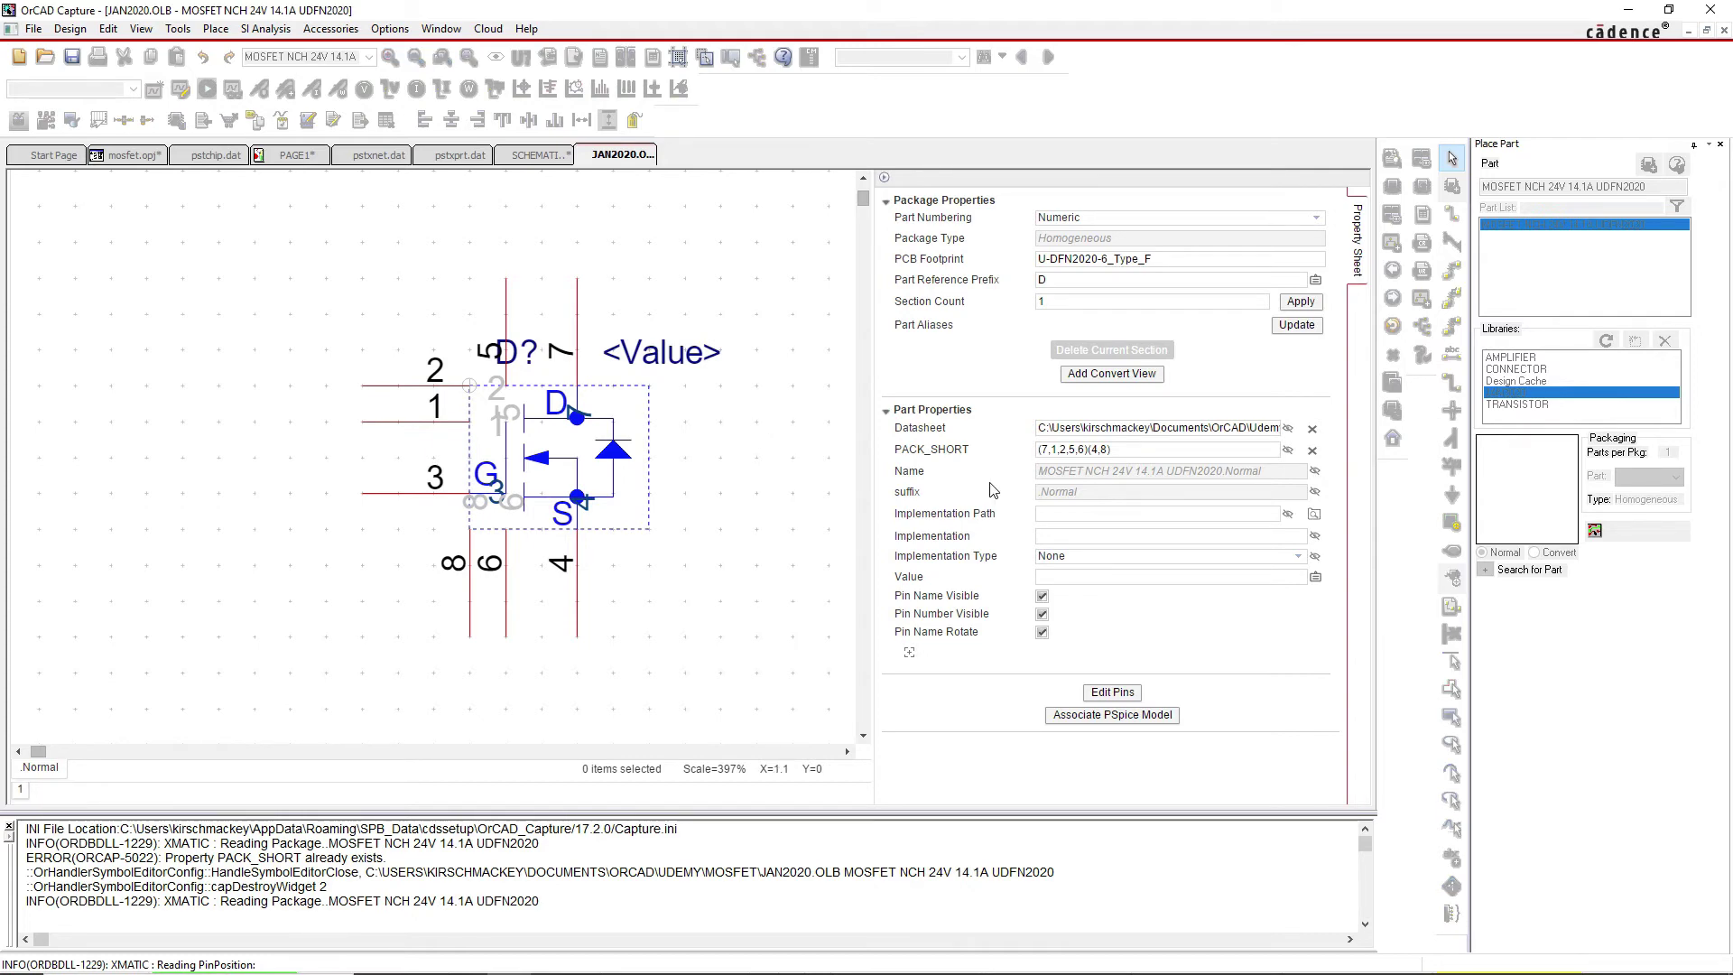
pyautogui.click(1042, 598)
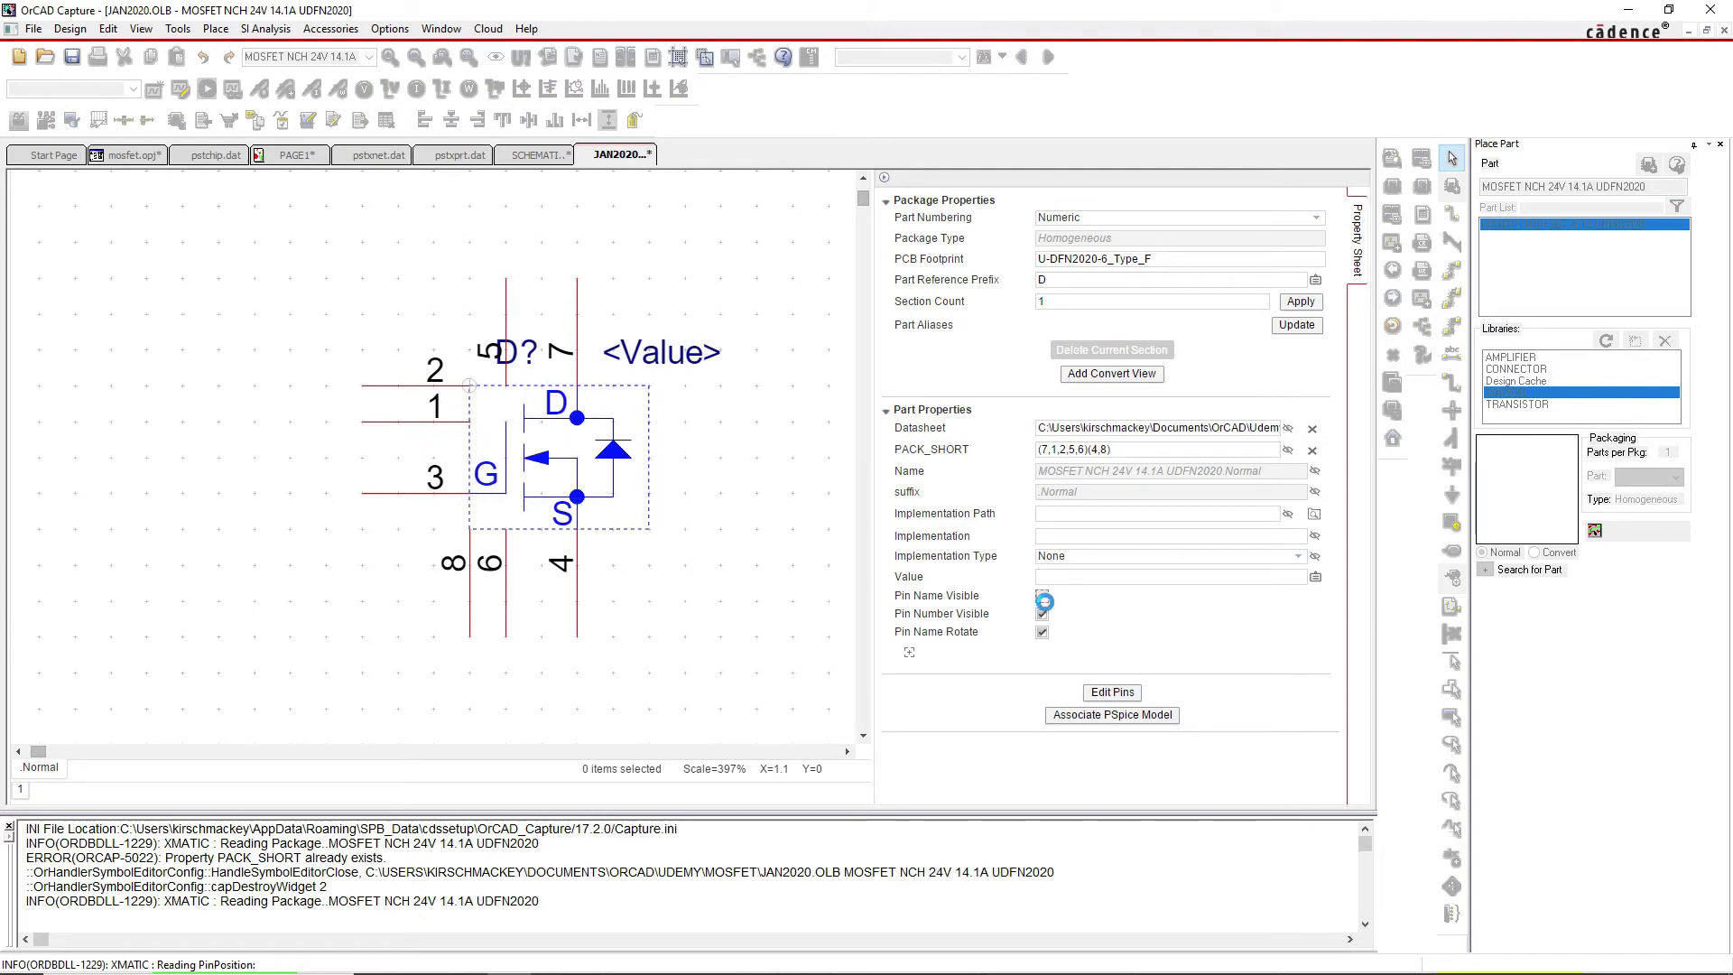
pyautogui.click(1042, 615)
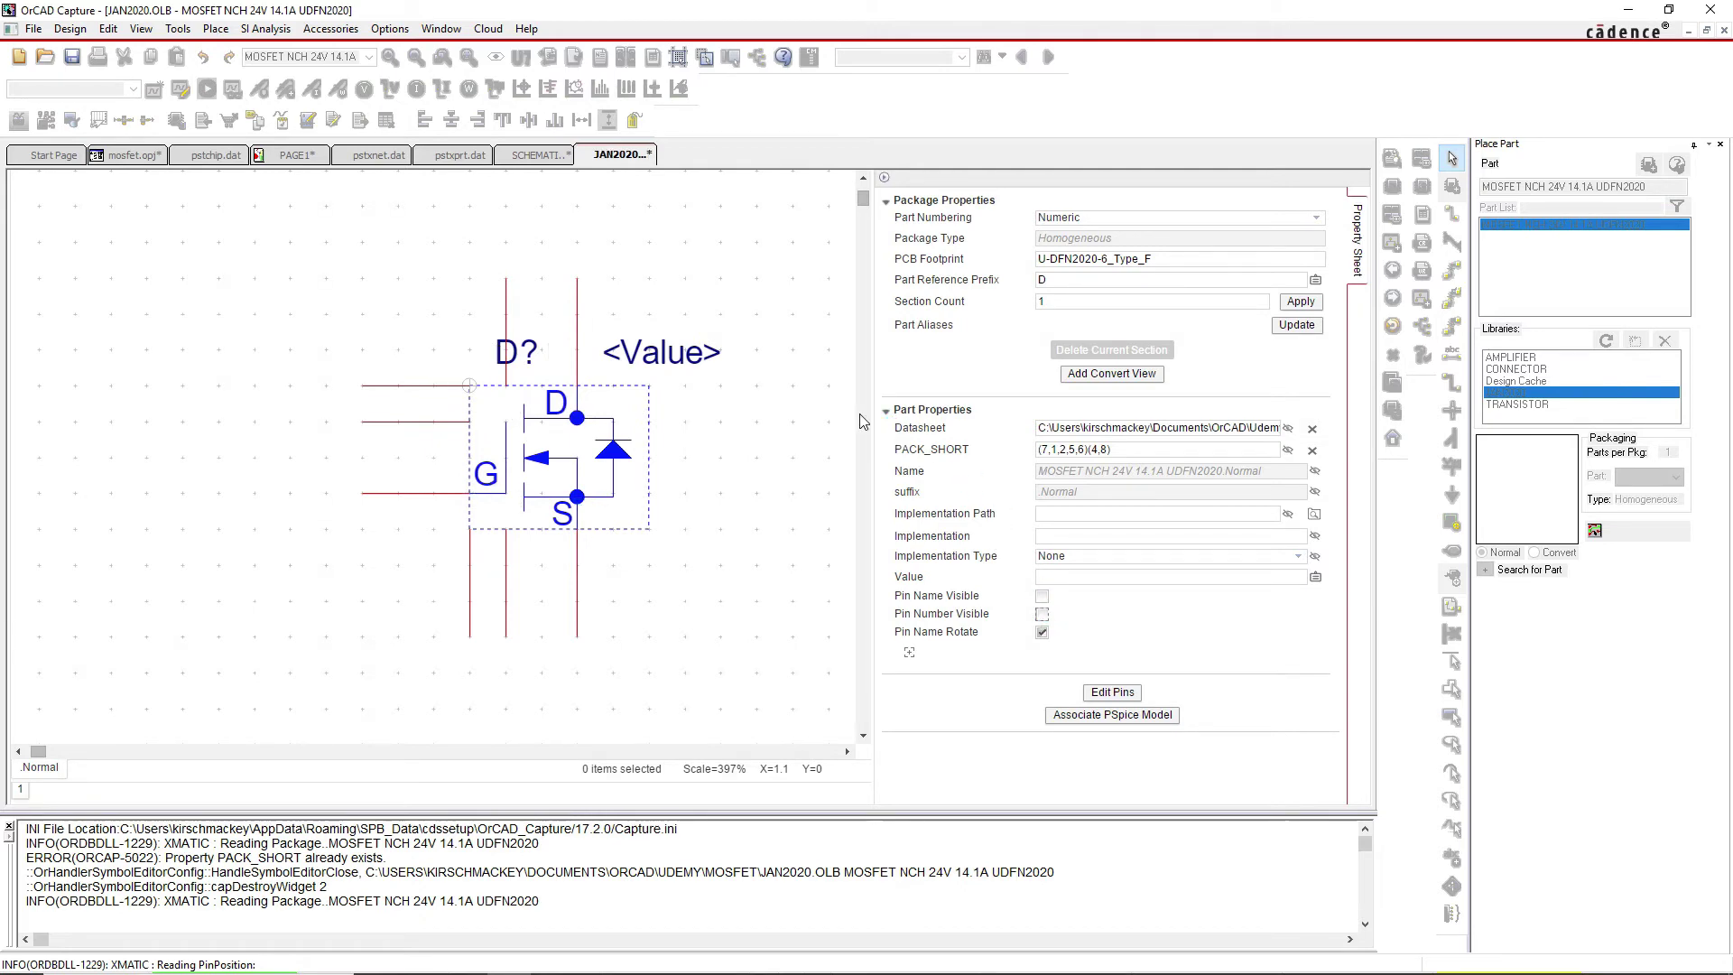
# Save the MOSFET library part in JAN2020.OLB and close its editor
pyautogui.rightClick(636, 159)
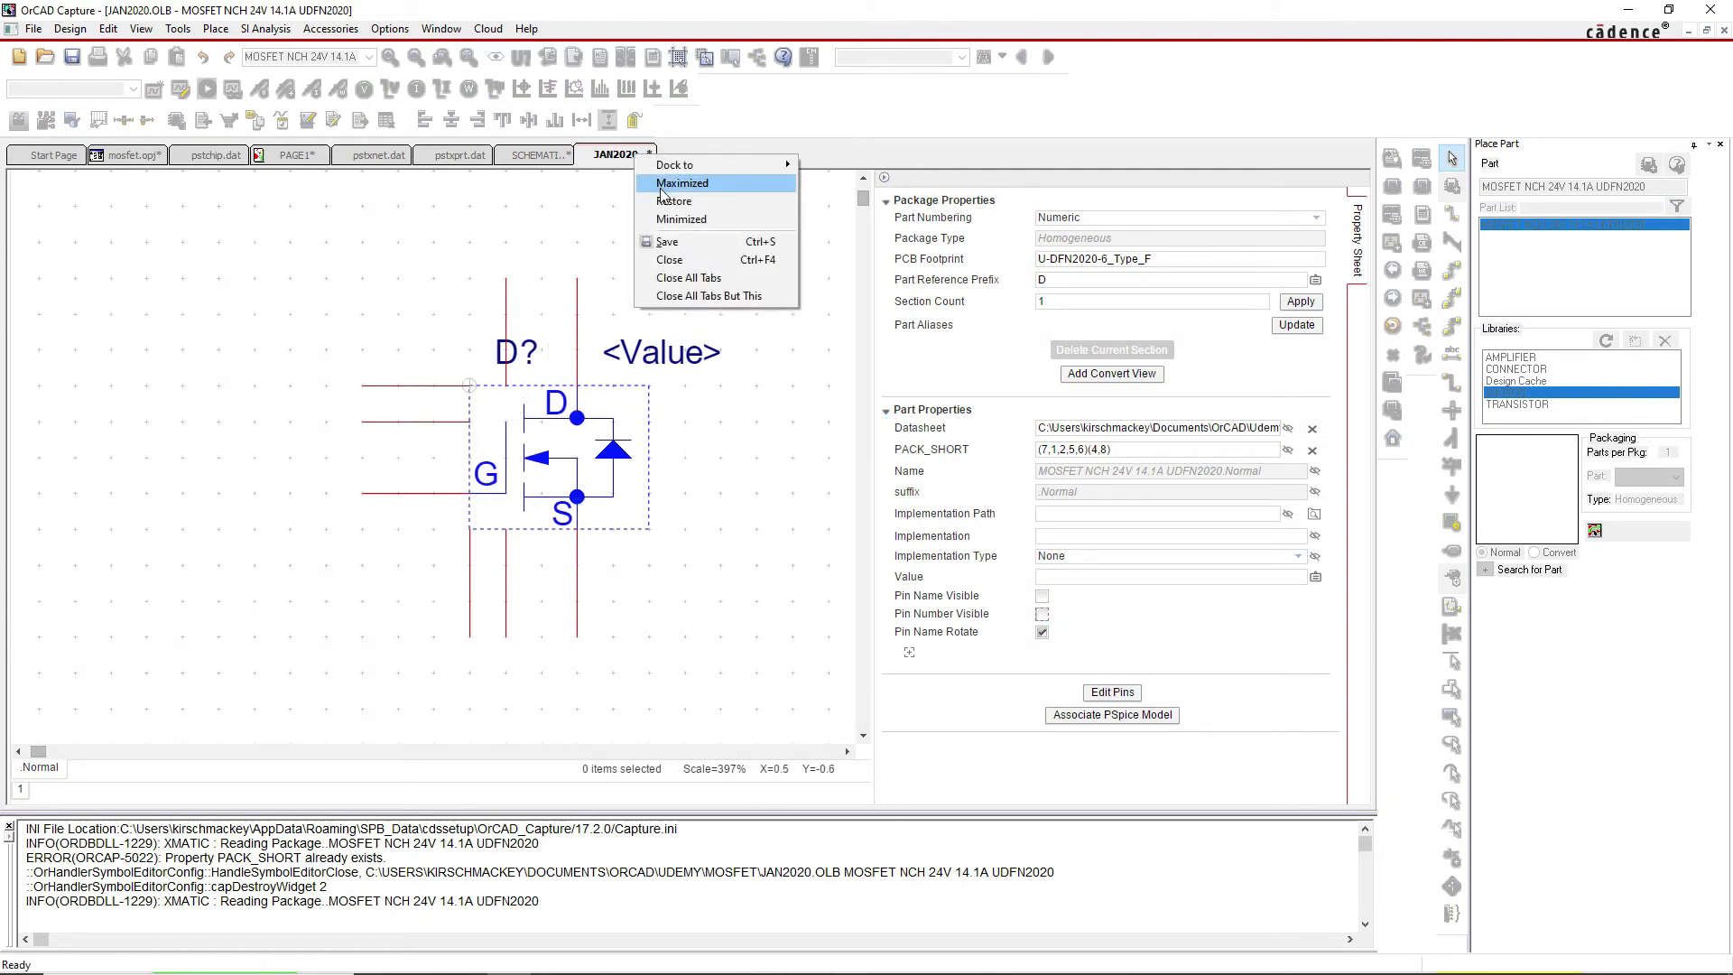
pyautogui.click(677, 236)
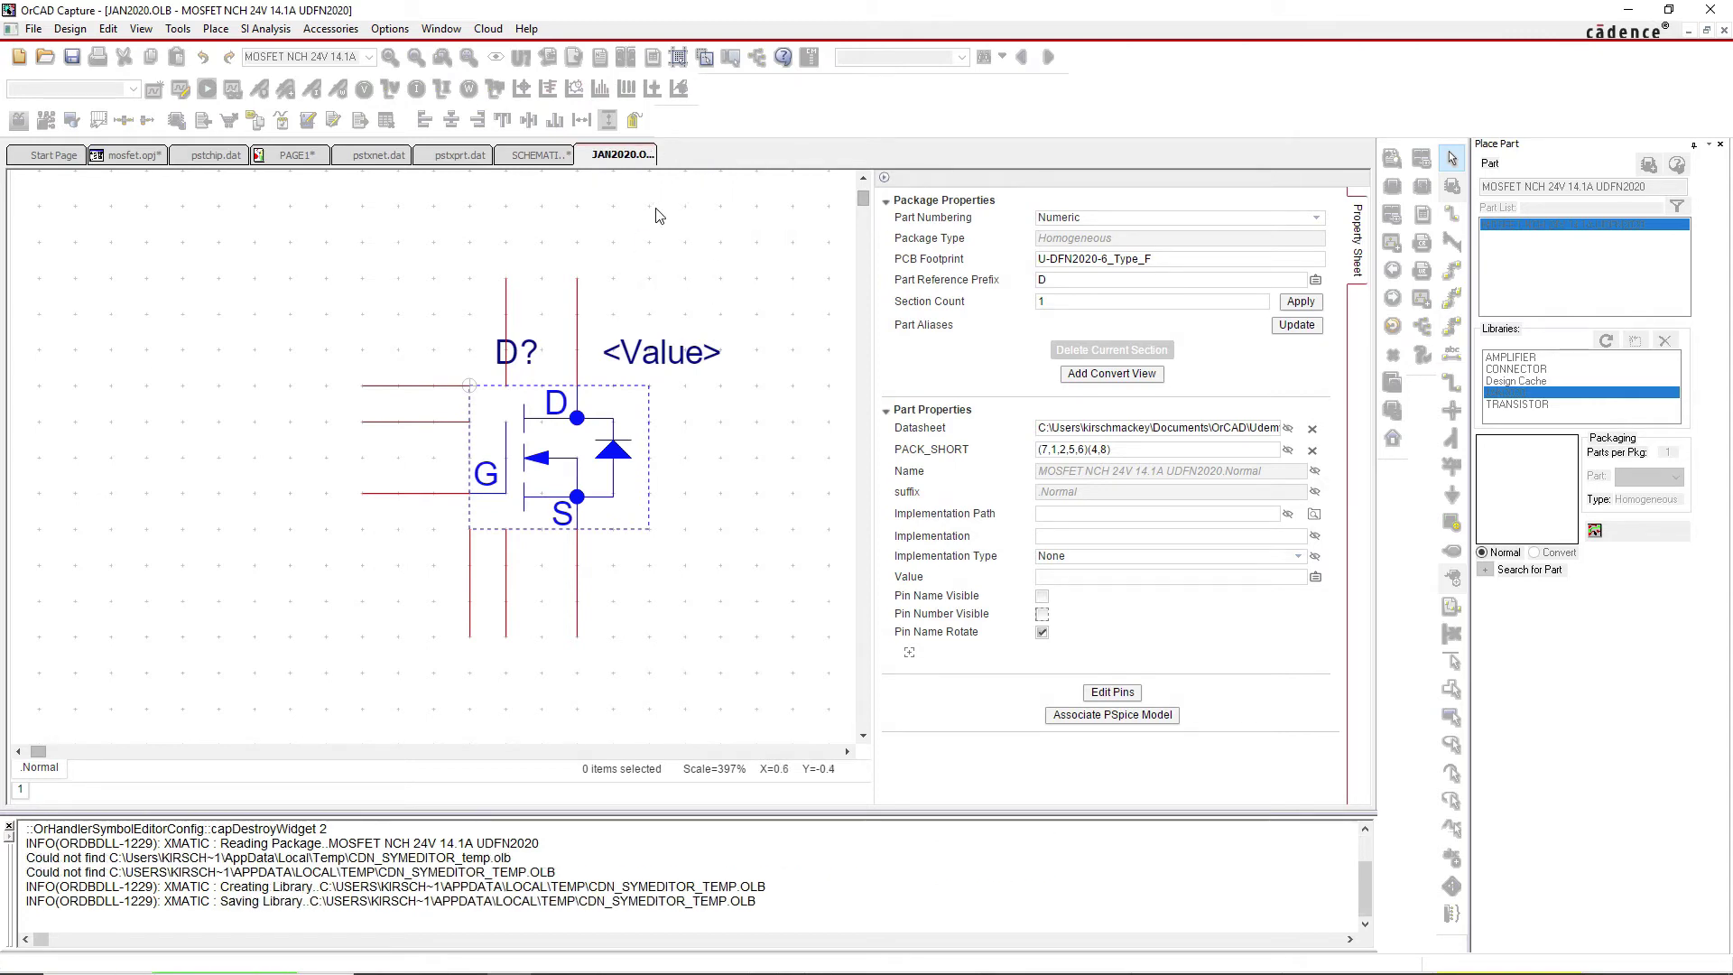
pyautogui.rightClick(623, 159)
pyautogui.click(679, 253)
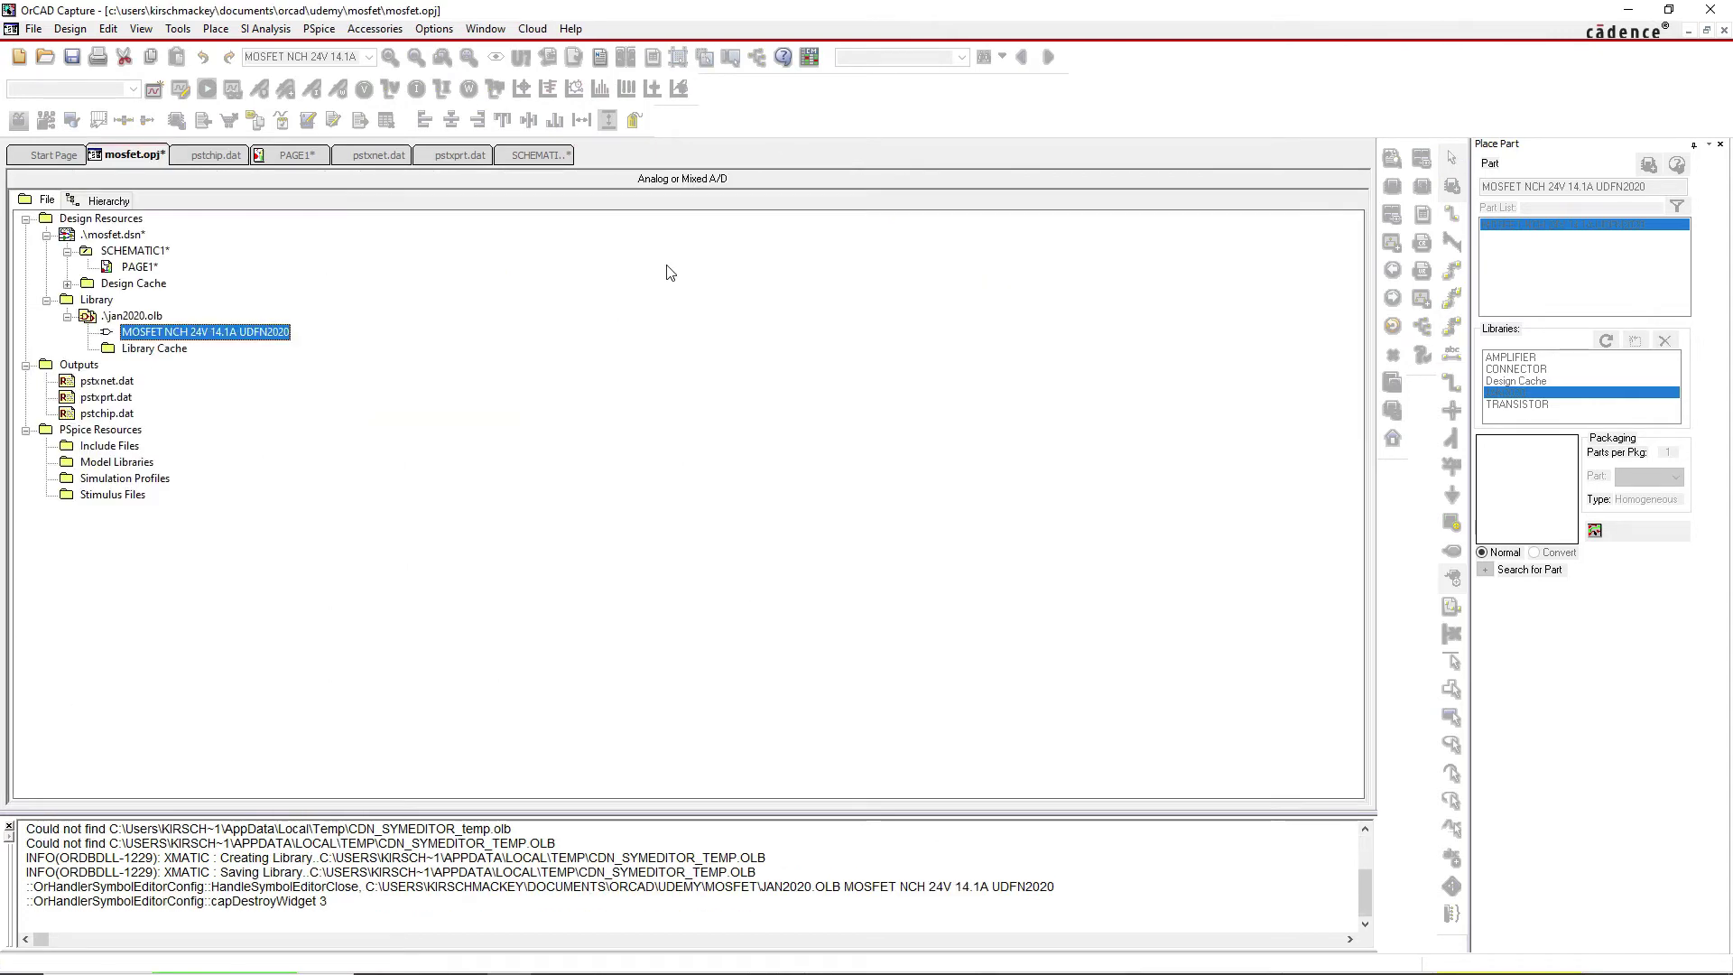
# Update the MOSFET NCH 24V 14.1A UDFN2020 part in the mosfet project's Design Cache from the library
pyautogui.click(283, 159)
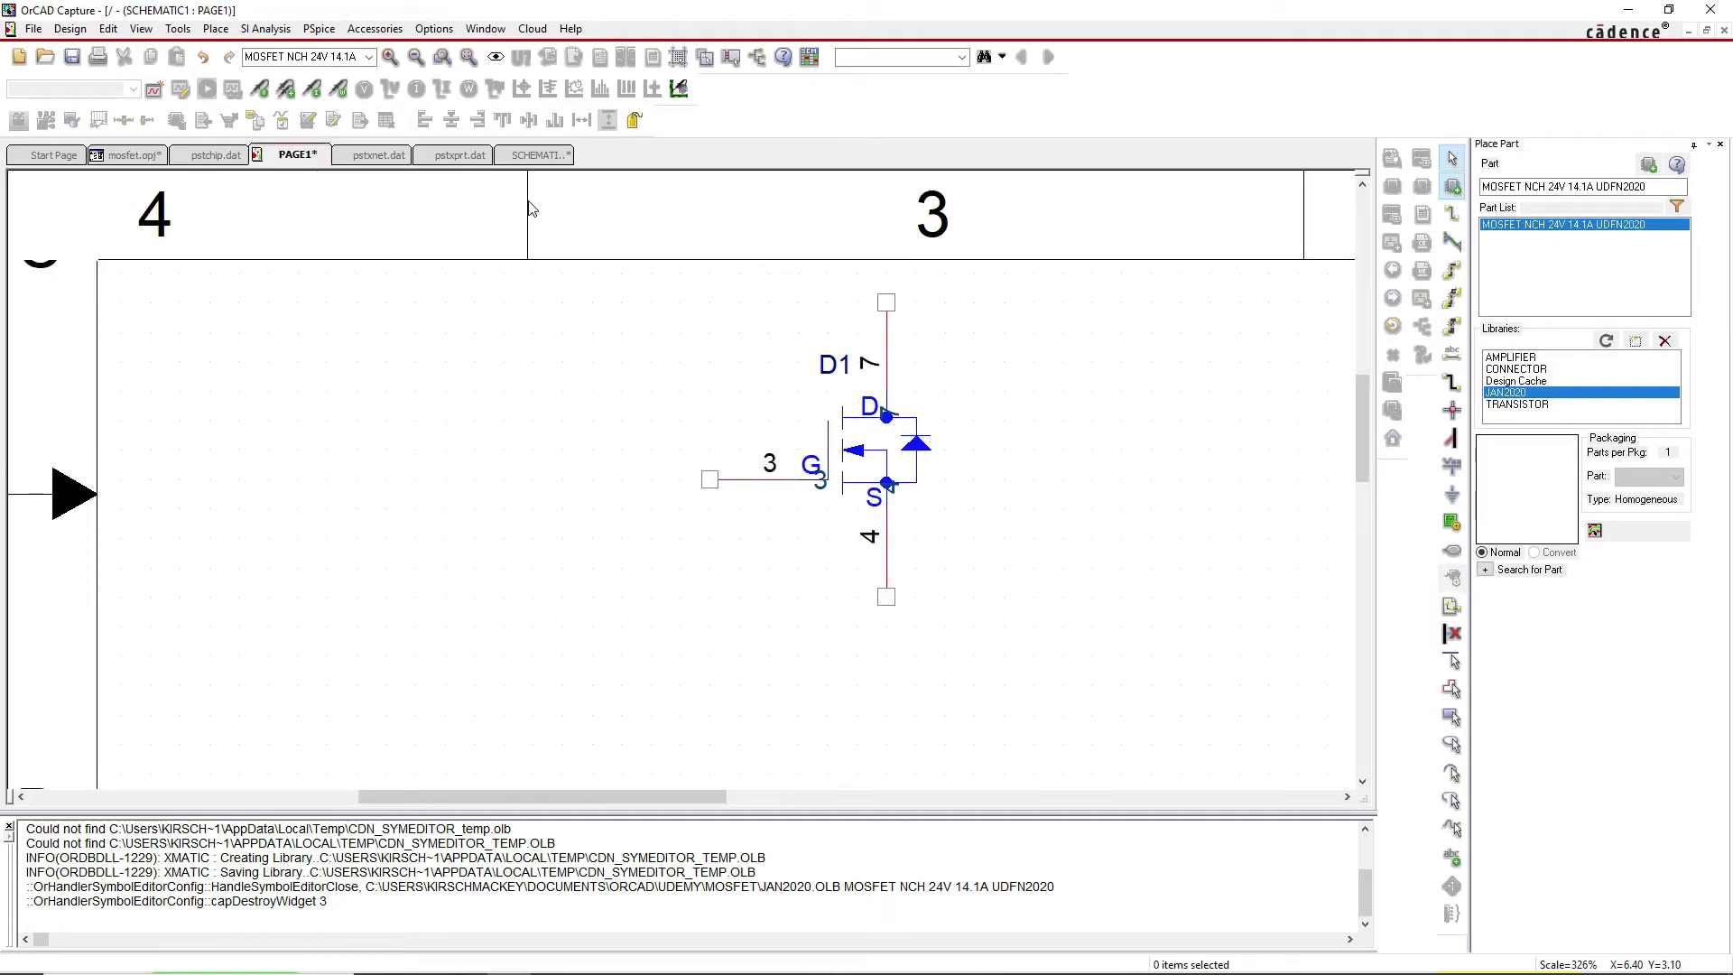
pyautogui.click(135, 156)
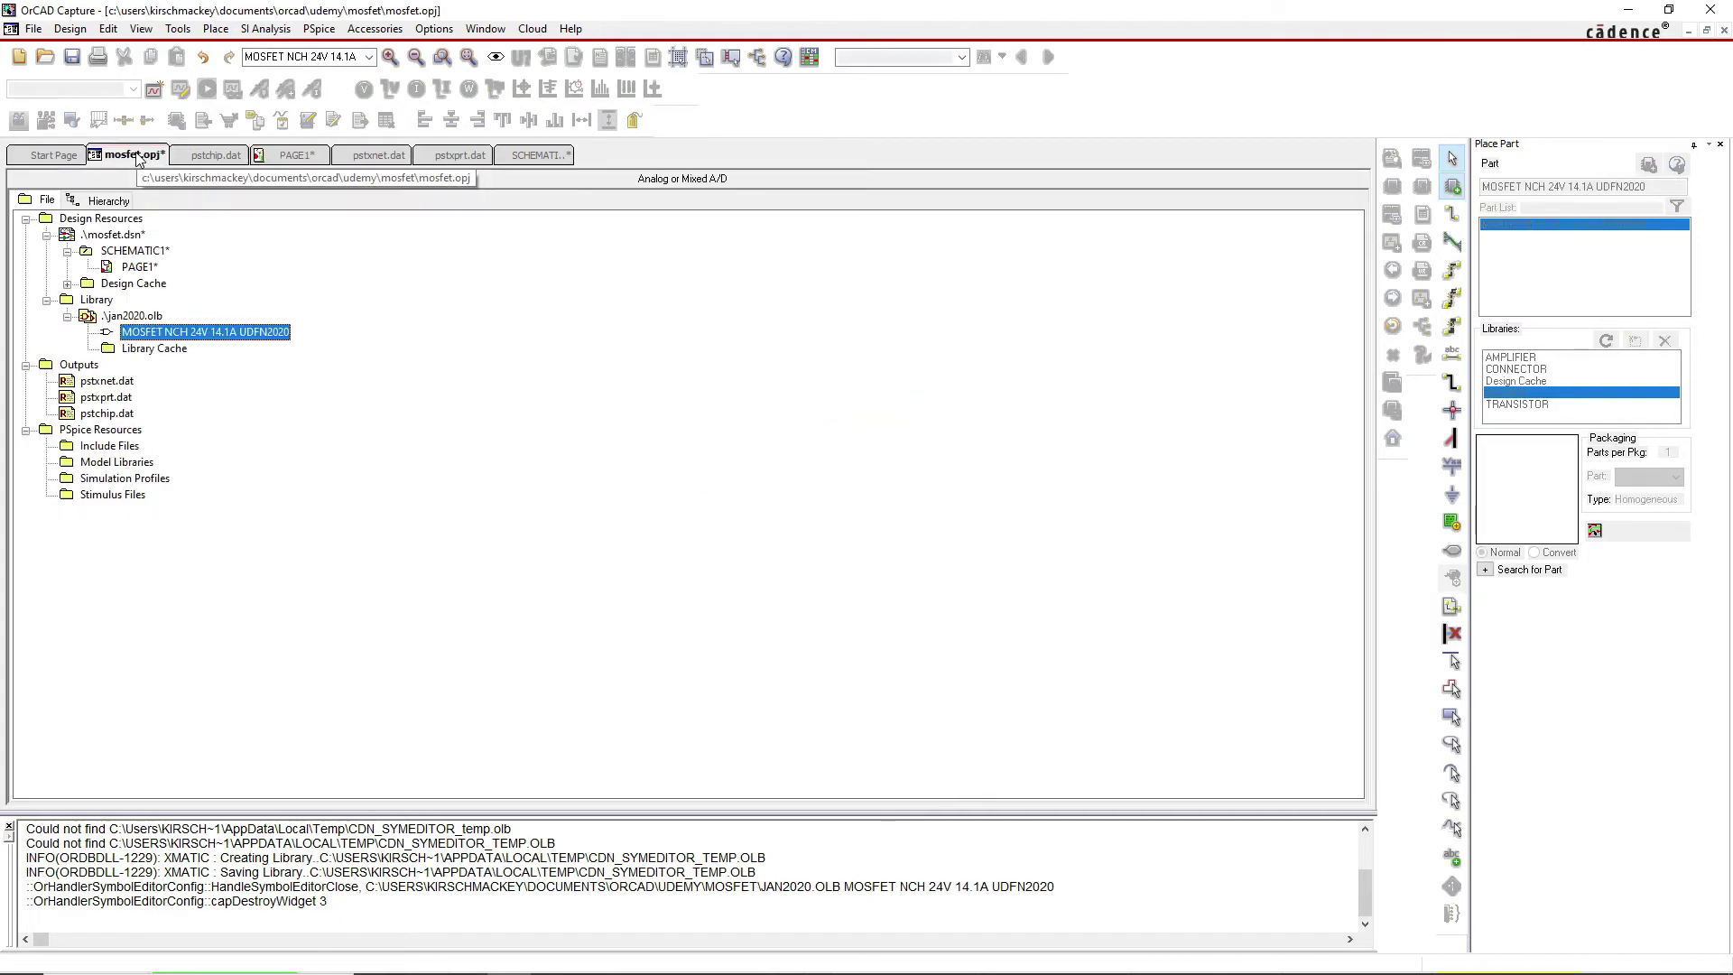
pyautogui.doubleClick(91, 285)
pyautogui.click(159, 301)
pyautogui.rightClick(159, 301)
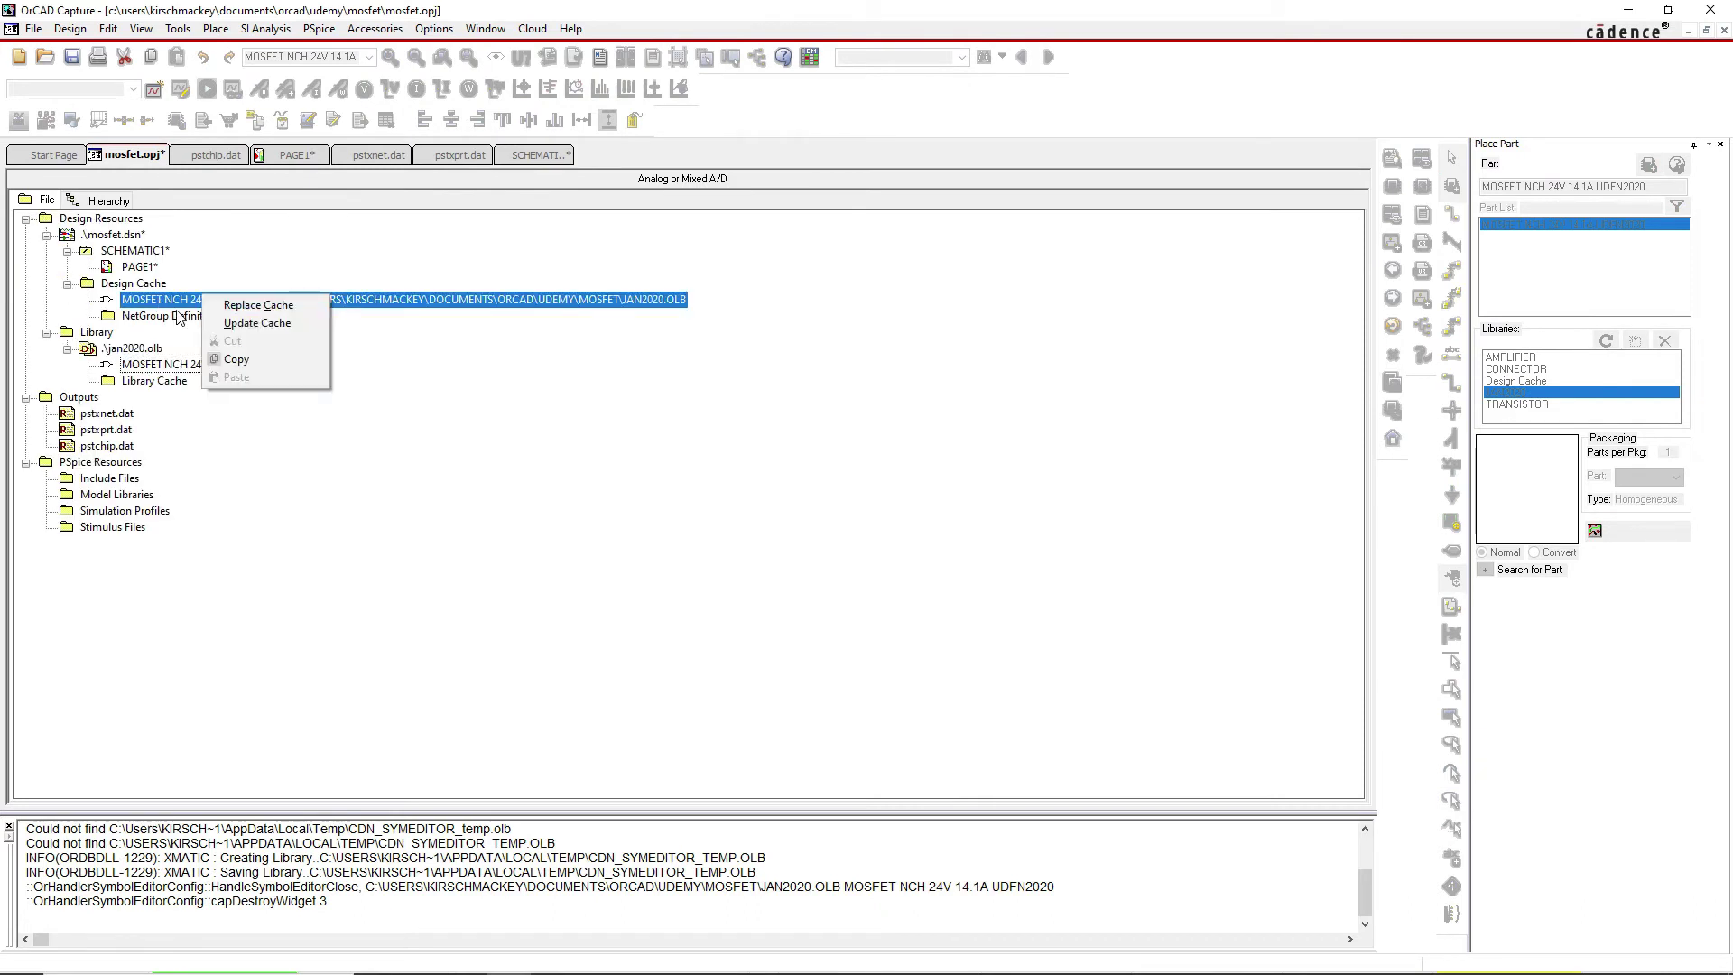
pyautogui.click(200, 323)
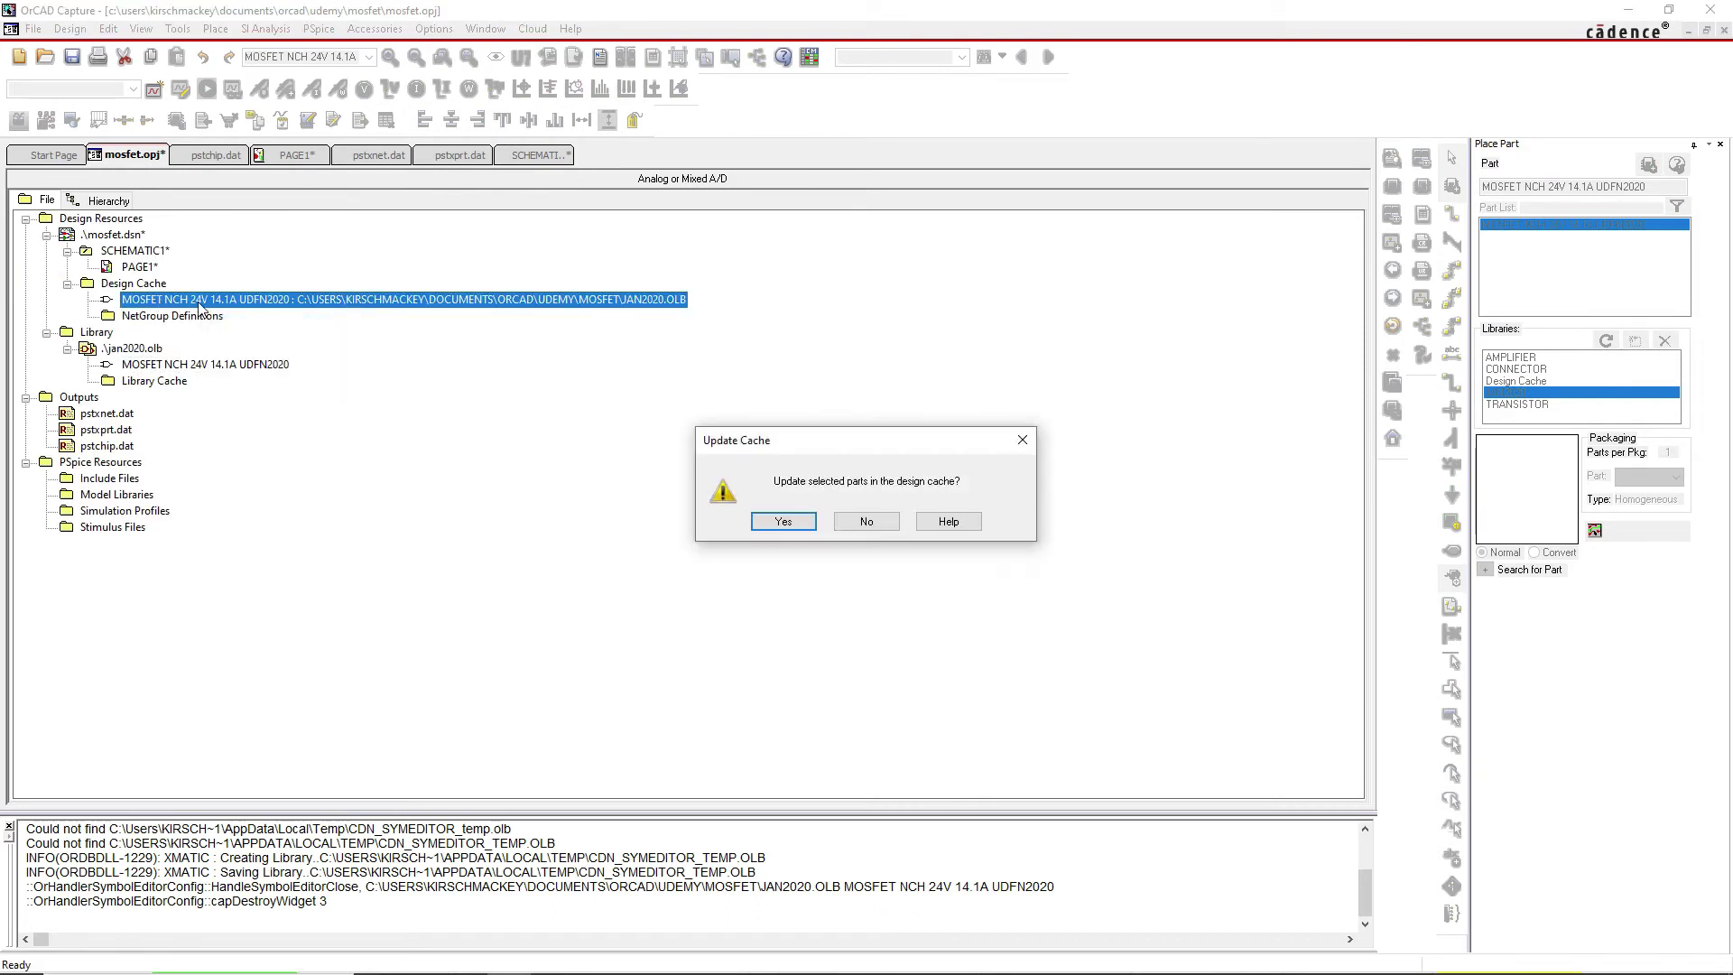
pyautogui.click(782, 523)
pyautogui.click(928, 536)
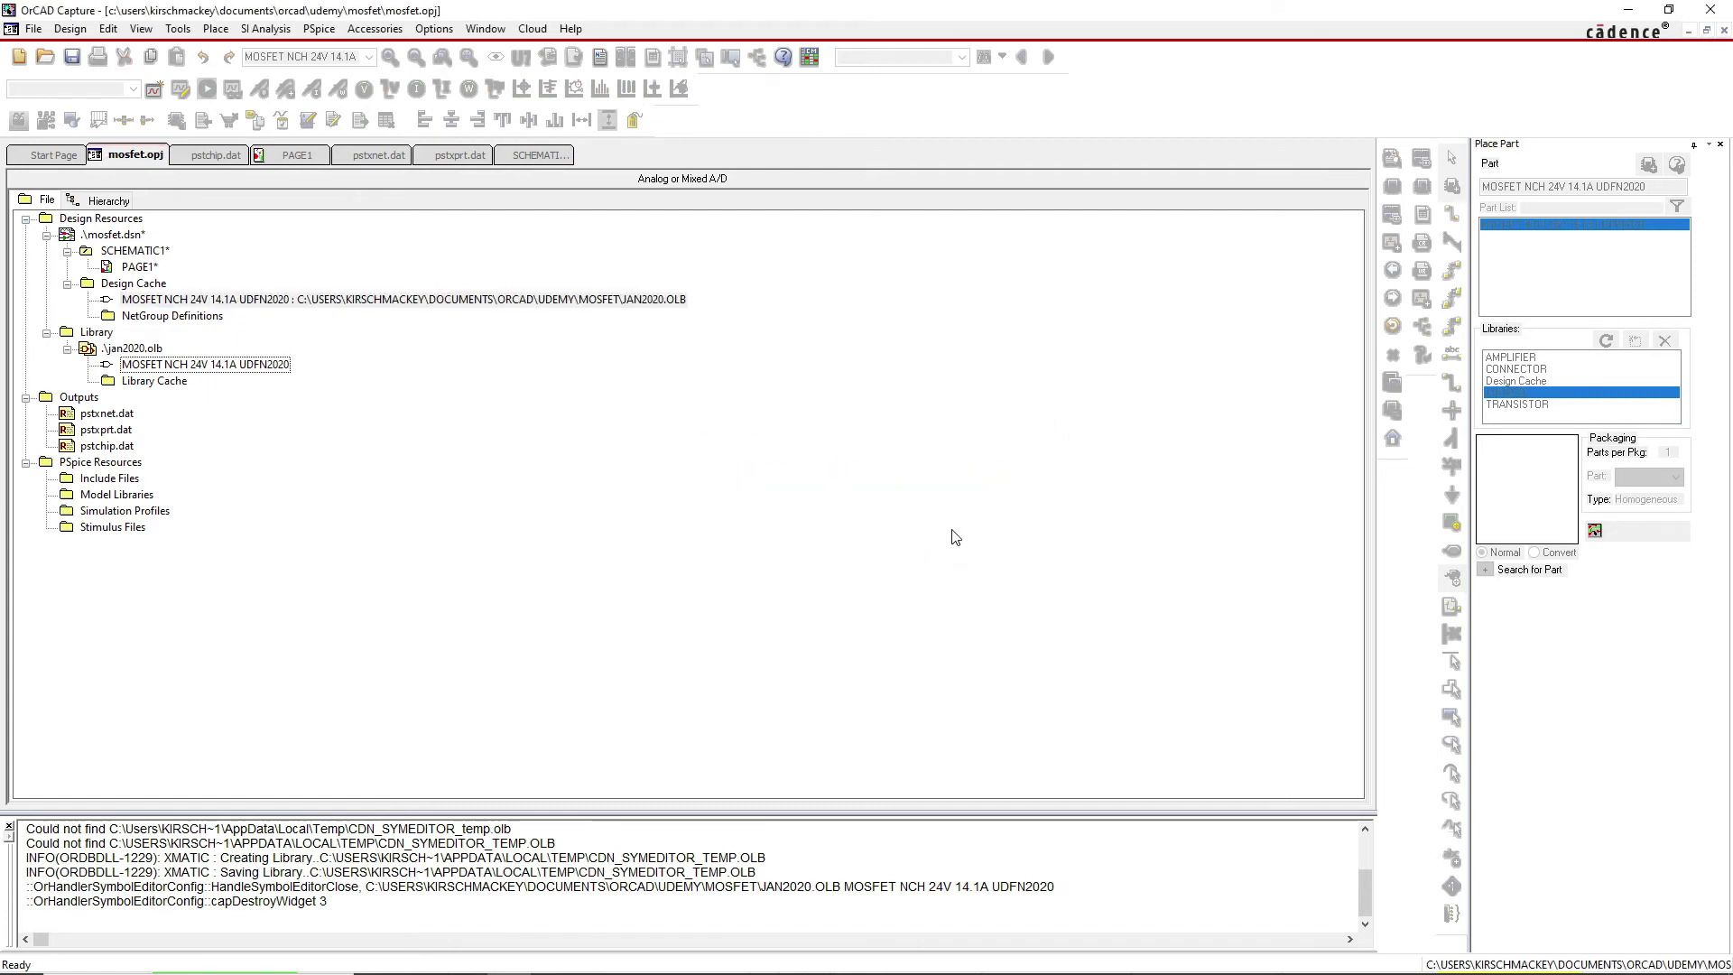
# Open schematic PAGE1 and try to reload the JAN2020 library for part placement
pyautogui.doubleClick(143, 268)
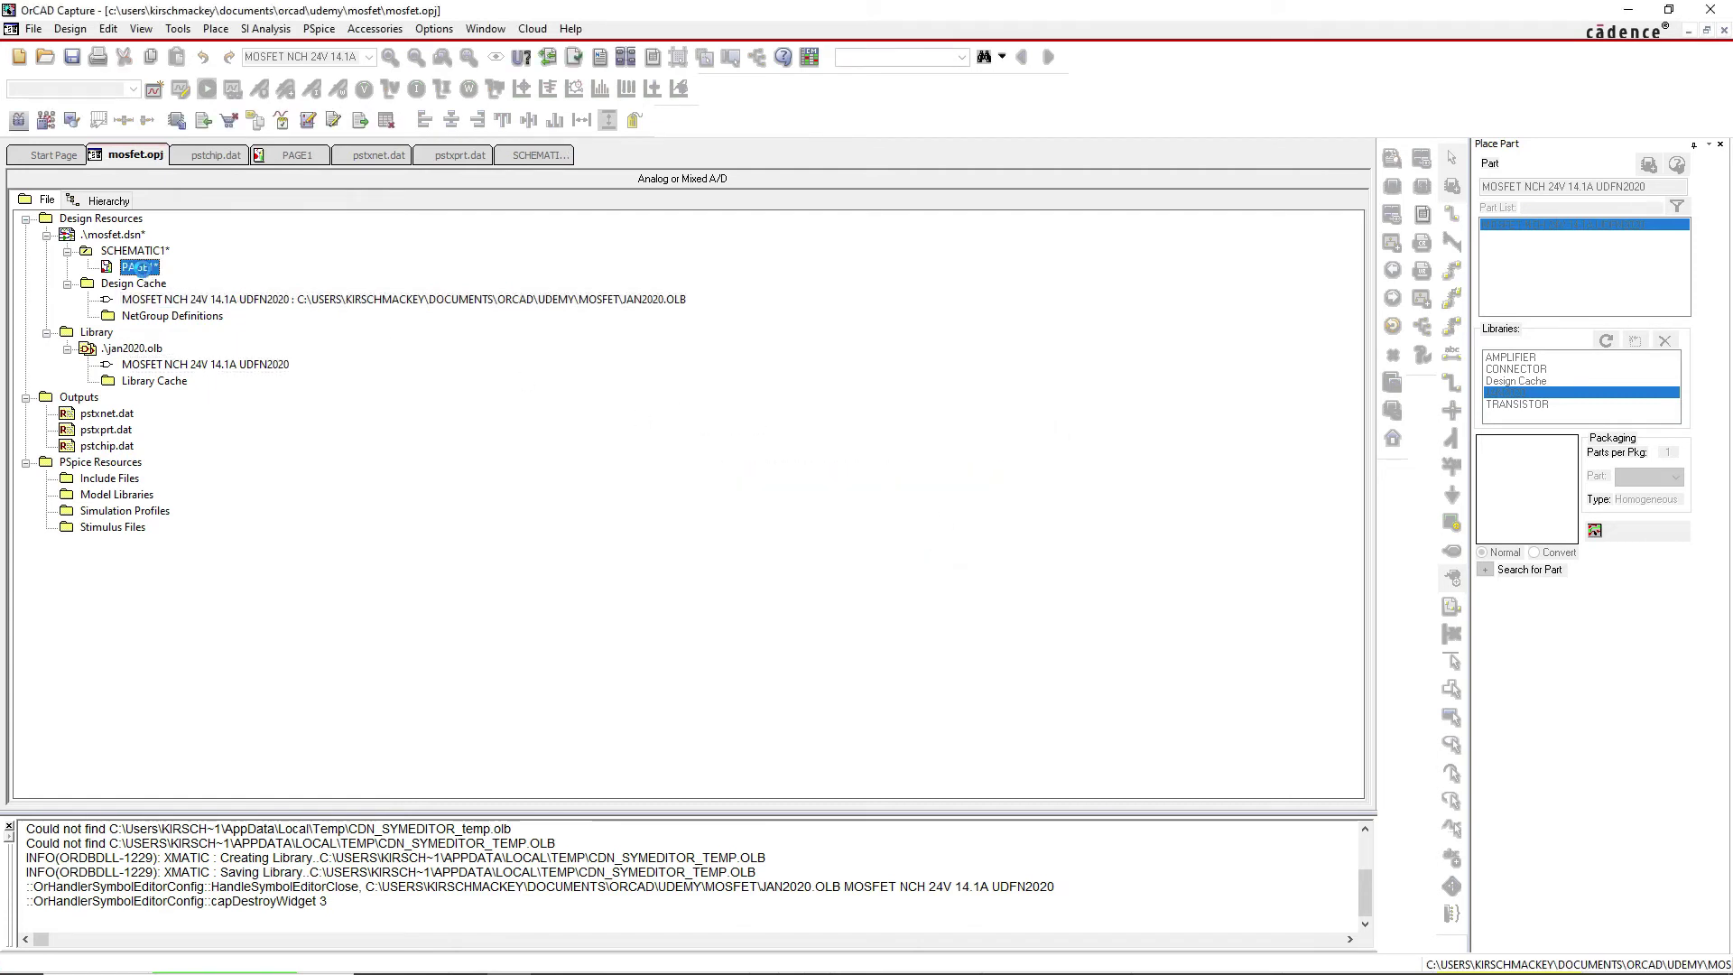
pyautogui.click(1523, 397)
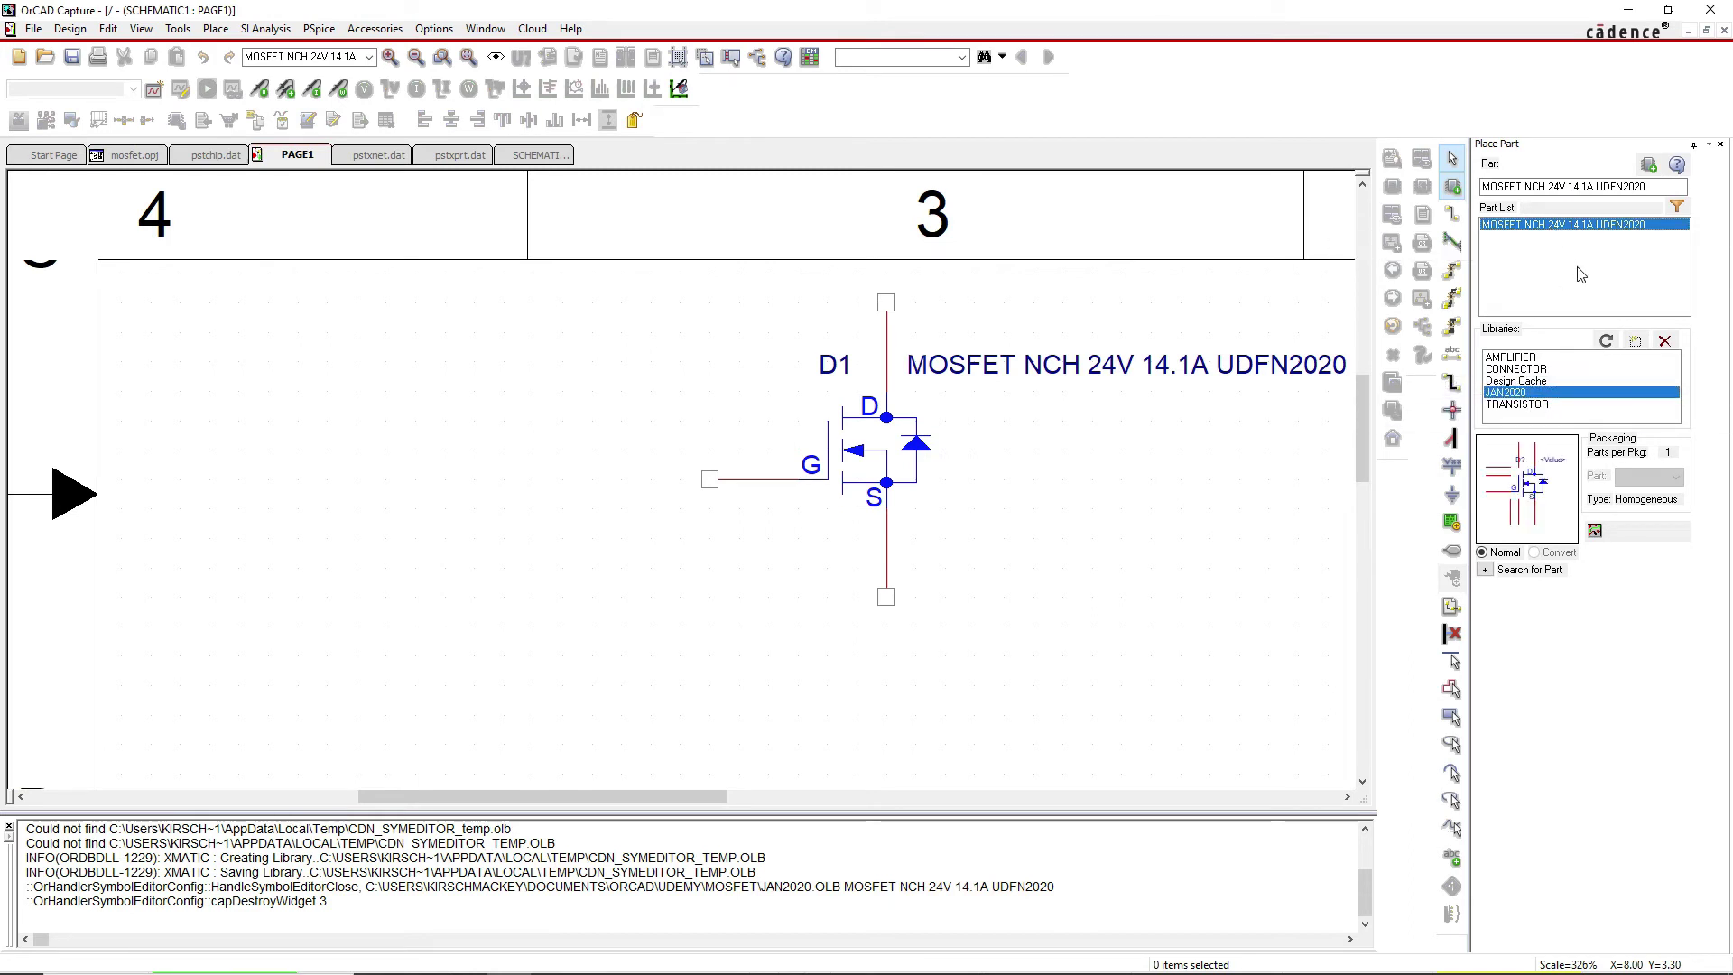
pyautogui.click(1606, 342)
pyautogui.click(894, 537)
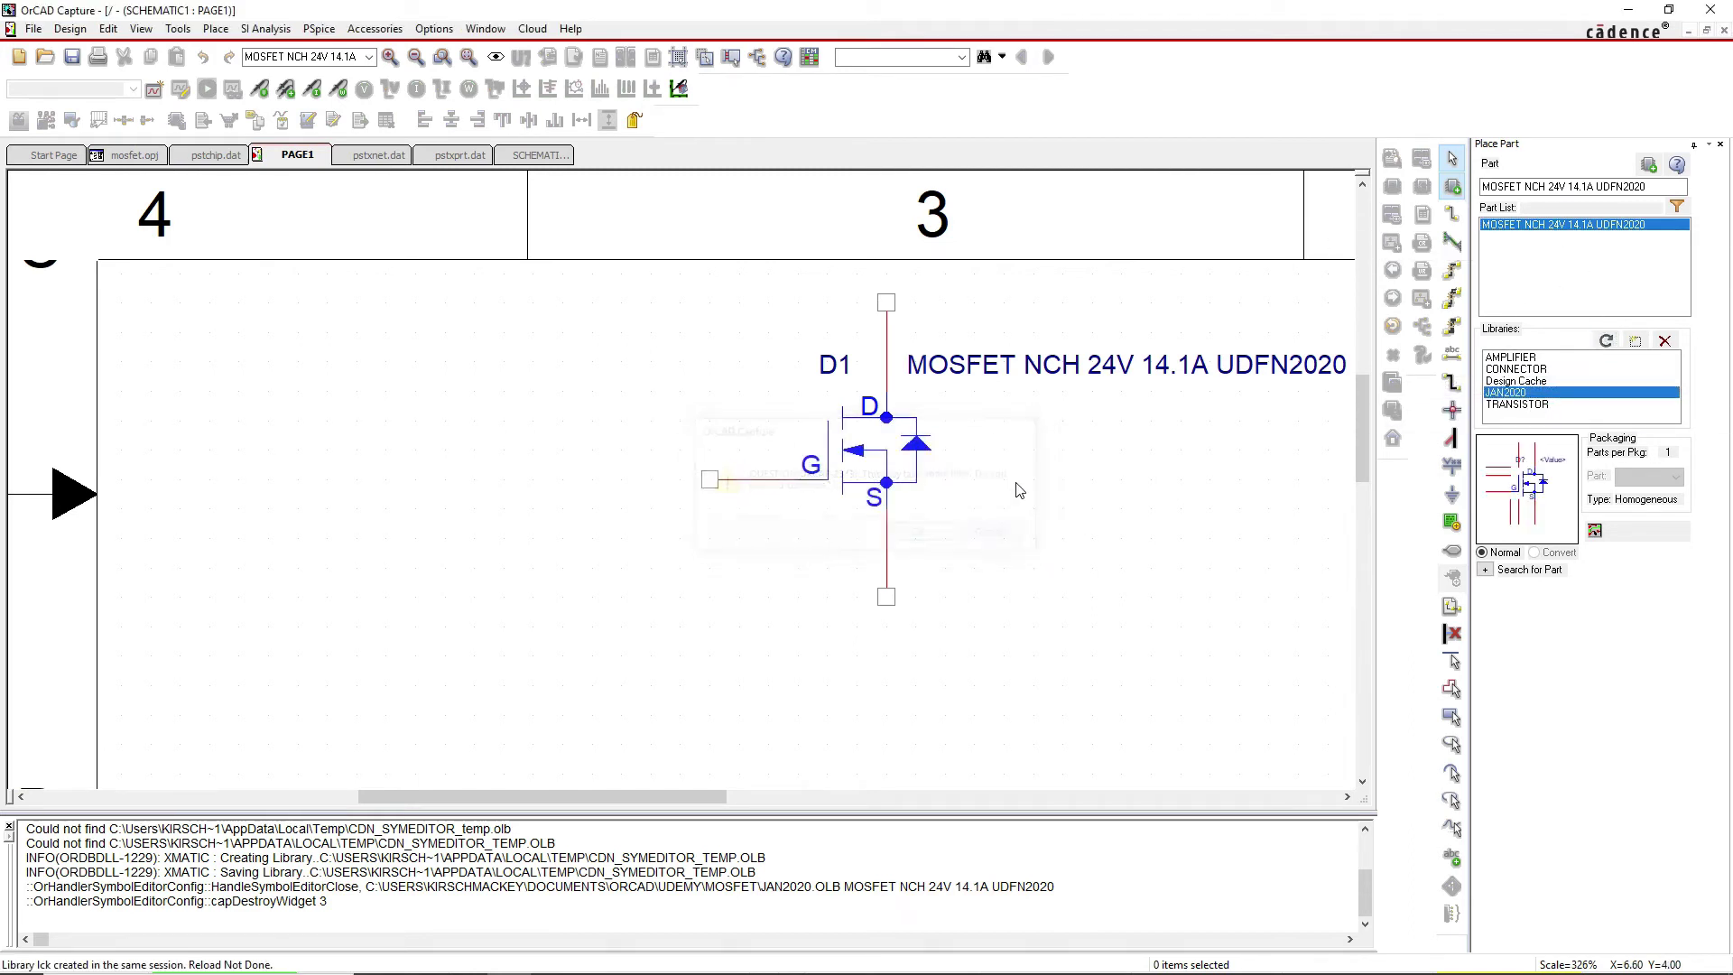
# Place another MOSFET NCH 24V 14.1A UDFN2020 from JAN2020 to the left of D1 and delete its value text
pyautogui.doubleClick(1544, 225)
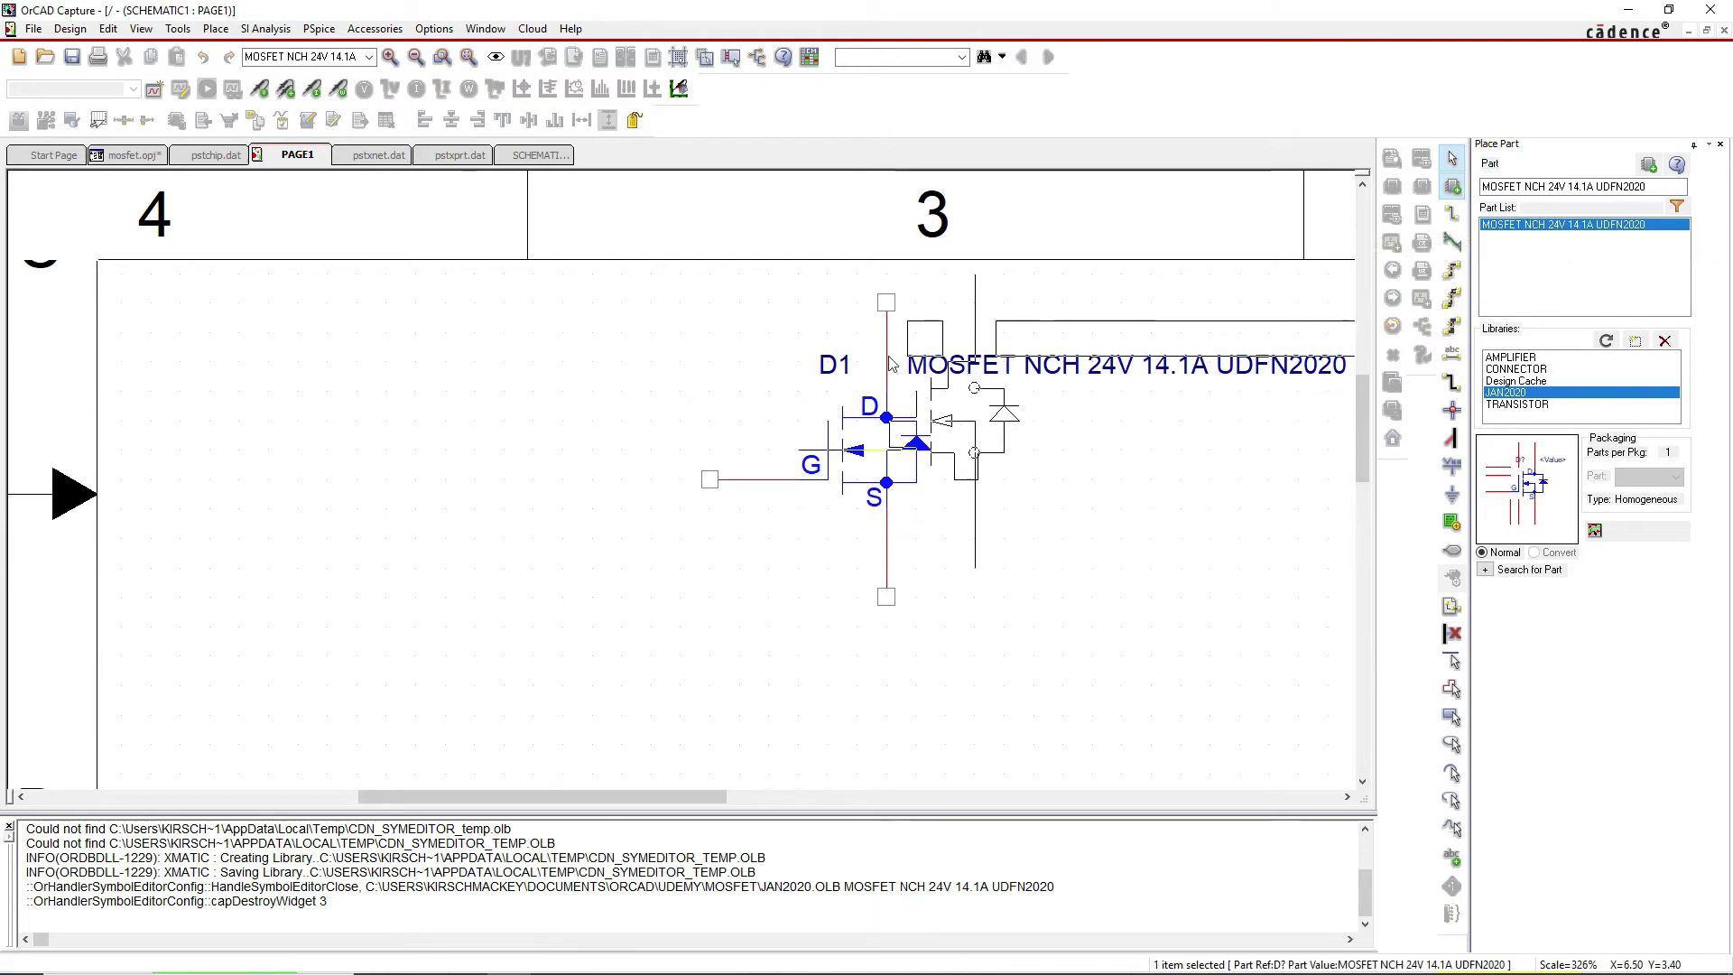
pyautogui.click(328, 452)
pyautogui.rightClick(993, 512)
pyautogui.click(1015, 513)
pyautogui.click(1008, 472)
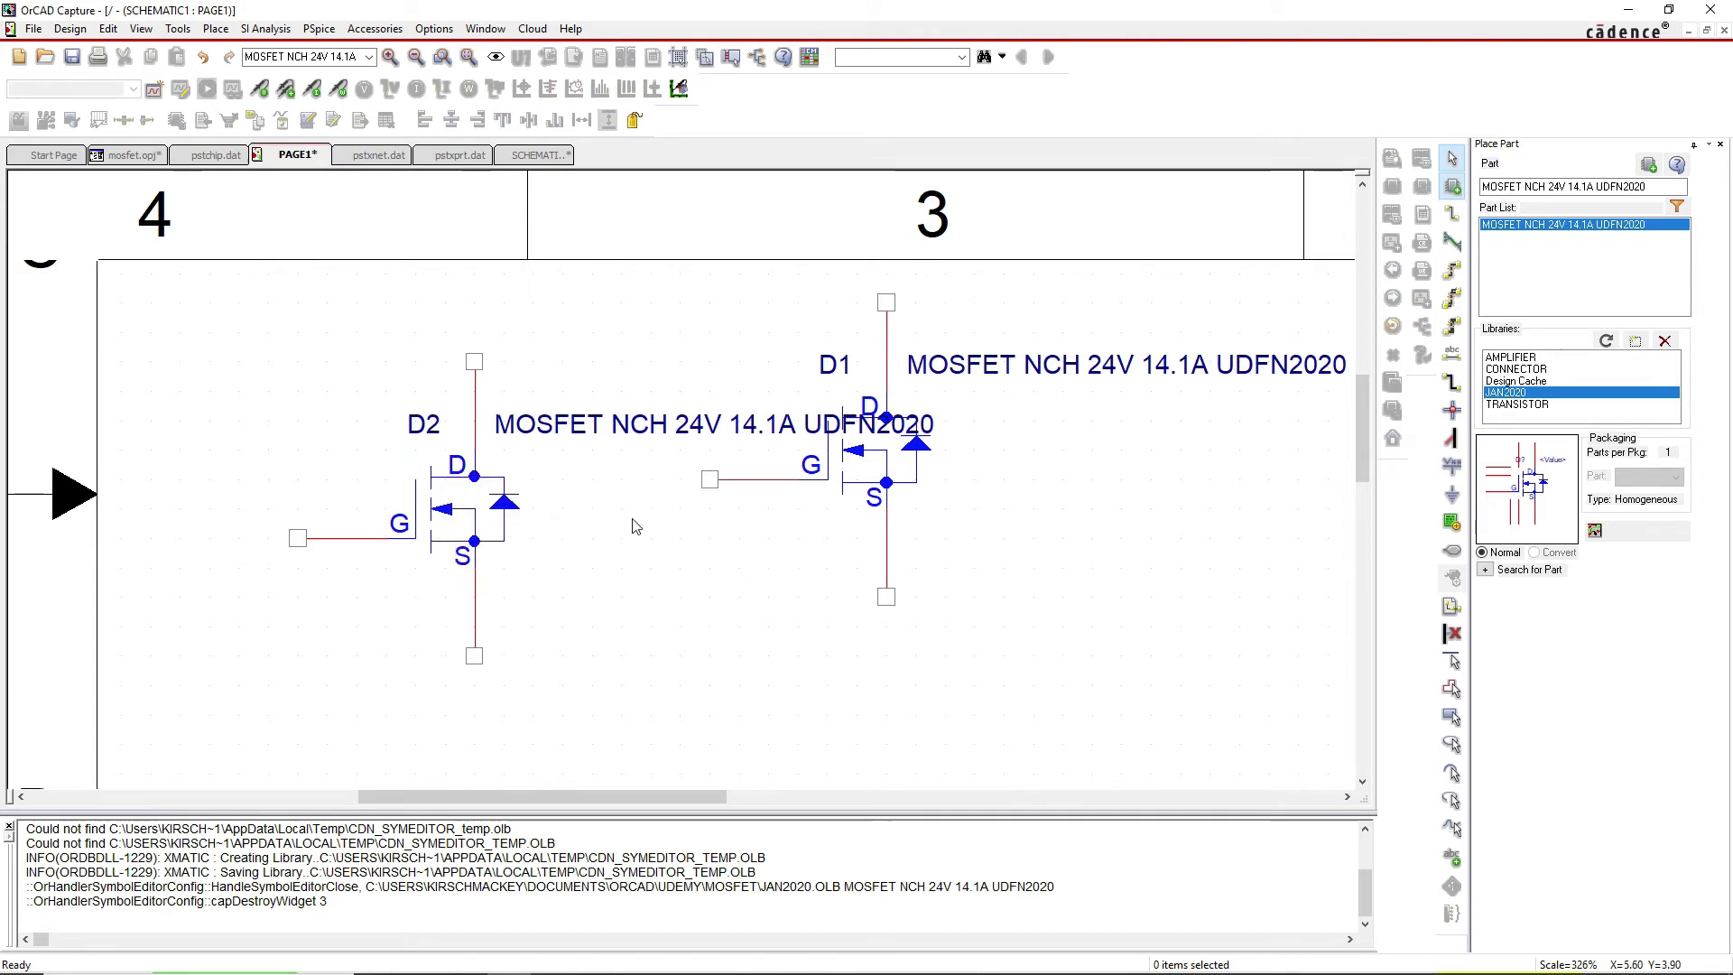
pyautogui.click(598, 433)
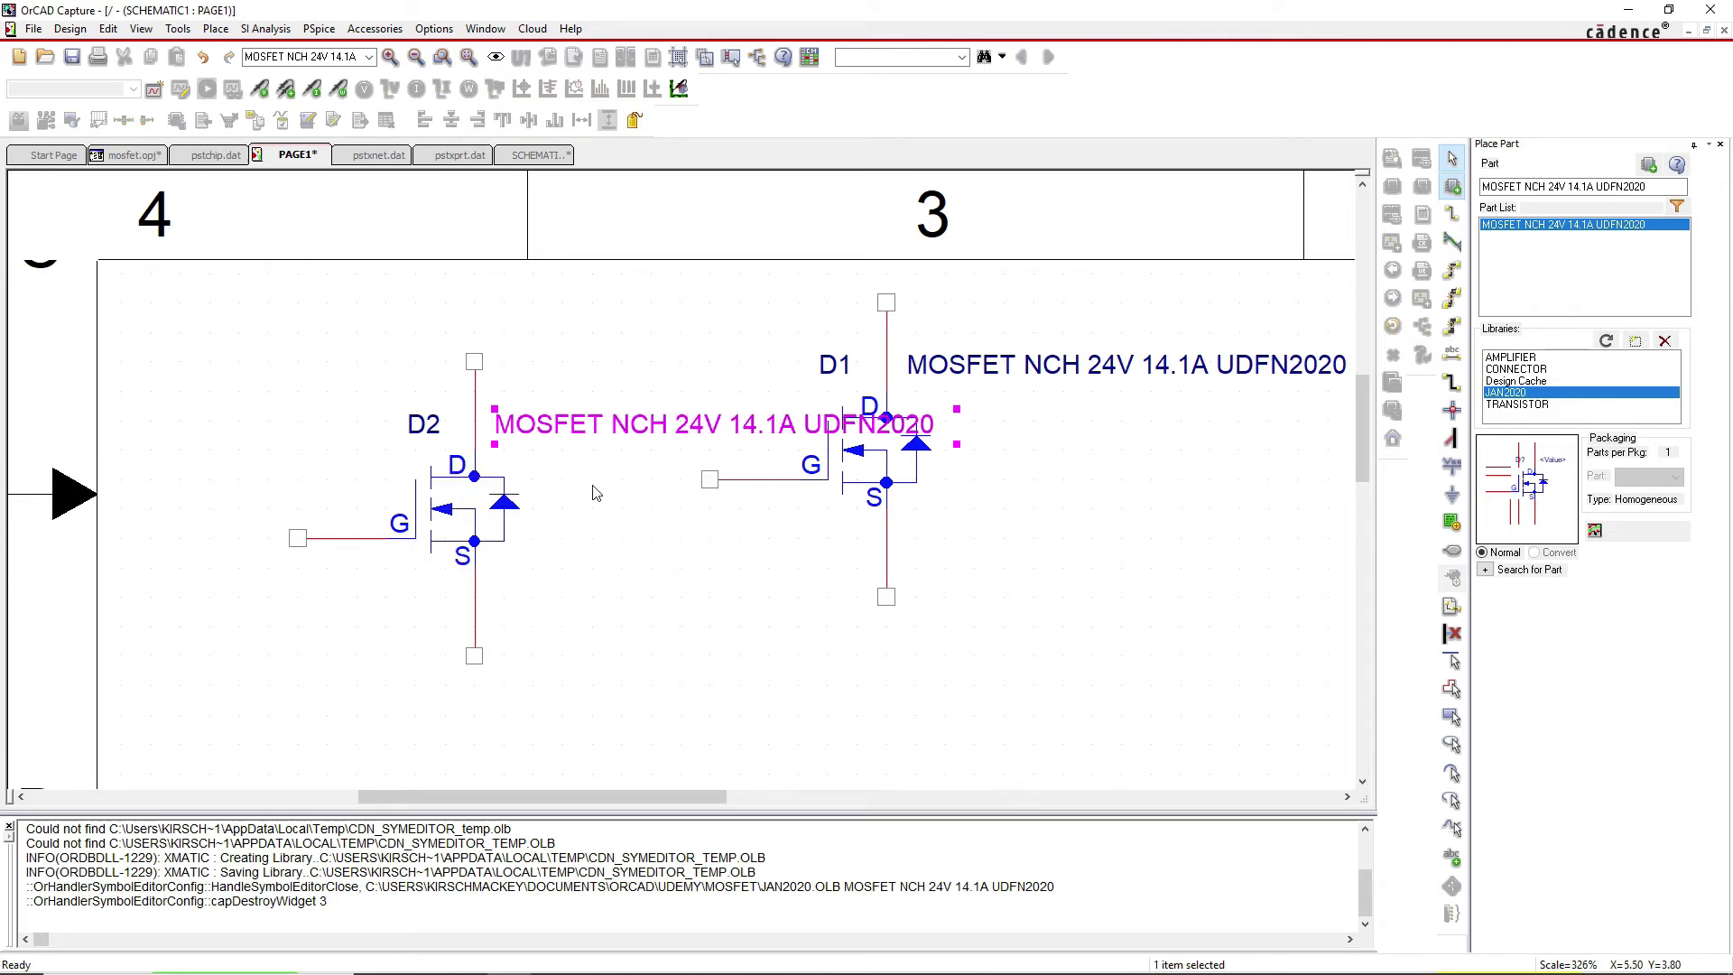
pyautogui.press('Delete')
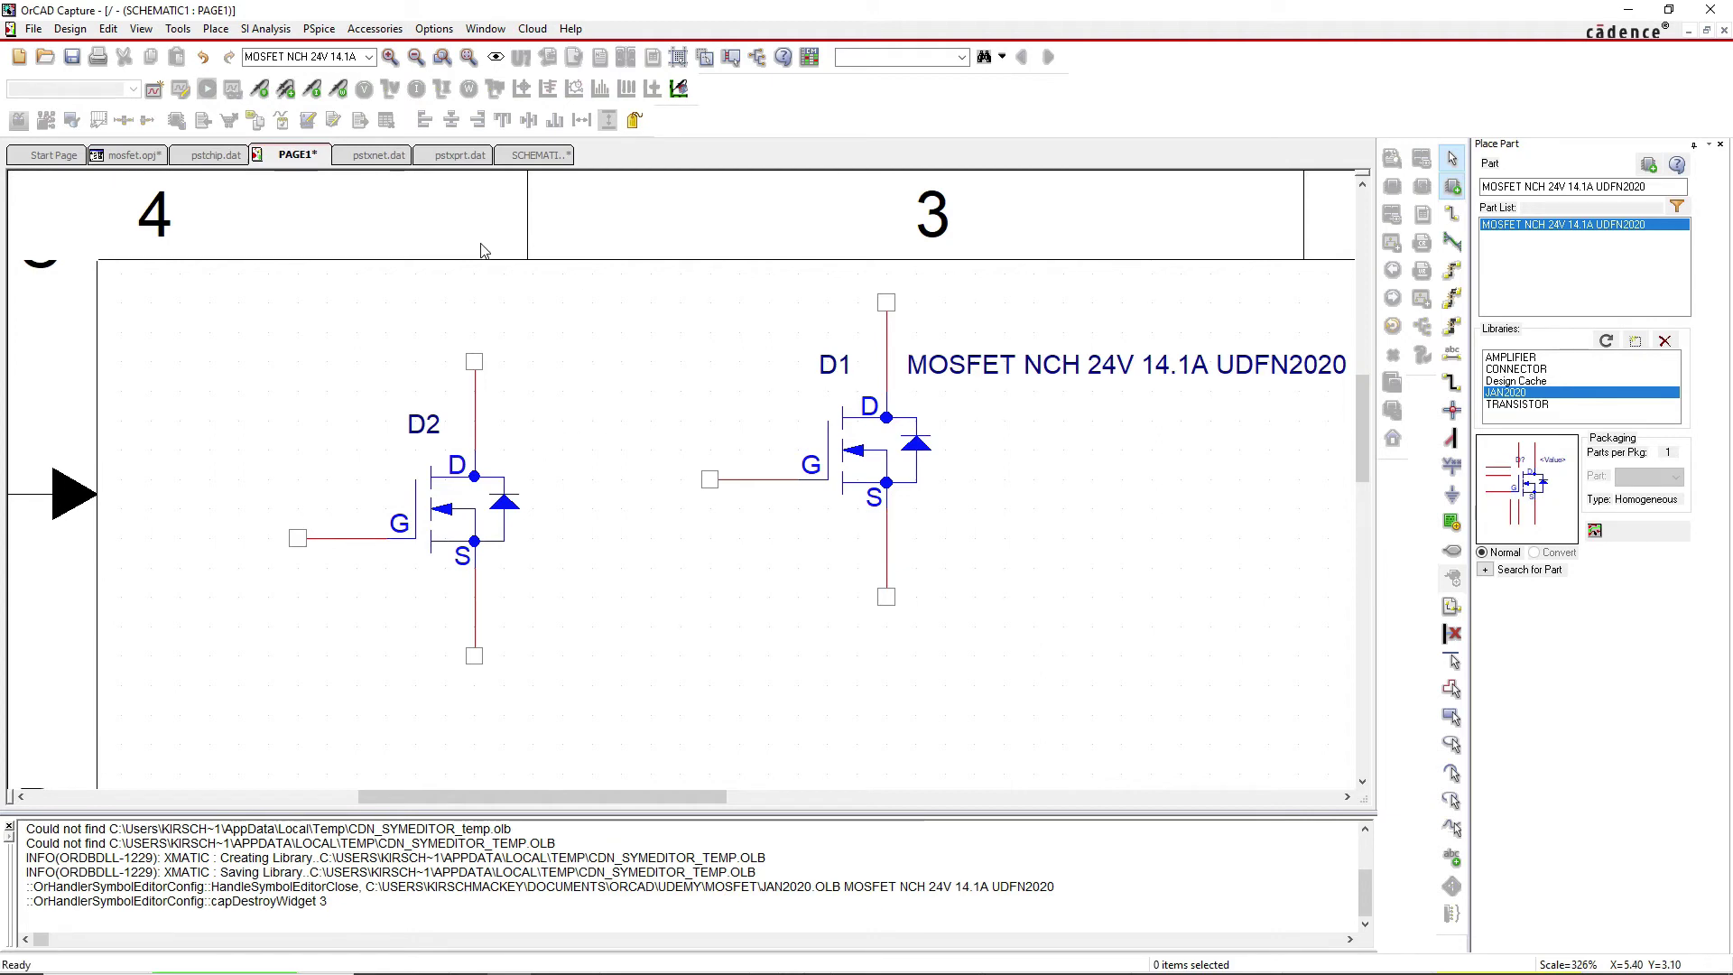
# Switch to OrCAD PCB Designer and start a new drawing of type Package symbol (wizard), discarding the changes to MOSFET.brd
pyautogui.moveTo(307, 972)
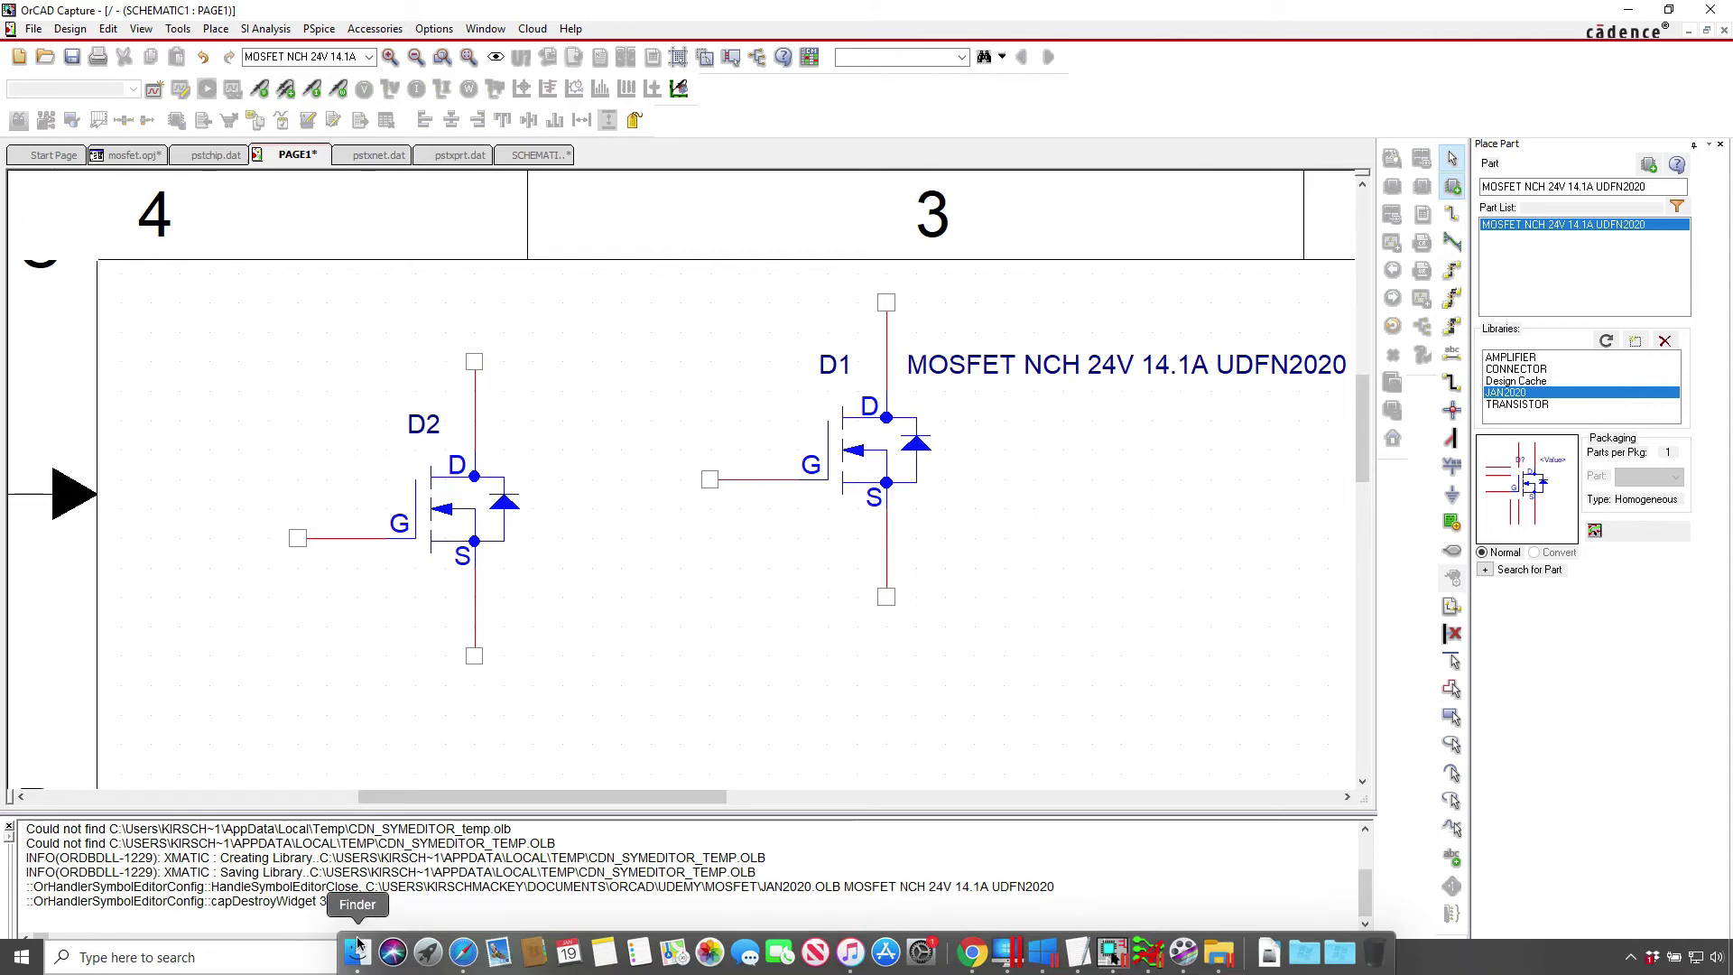
pyautogui.click(564, 962)
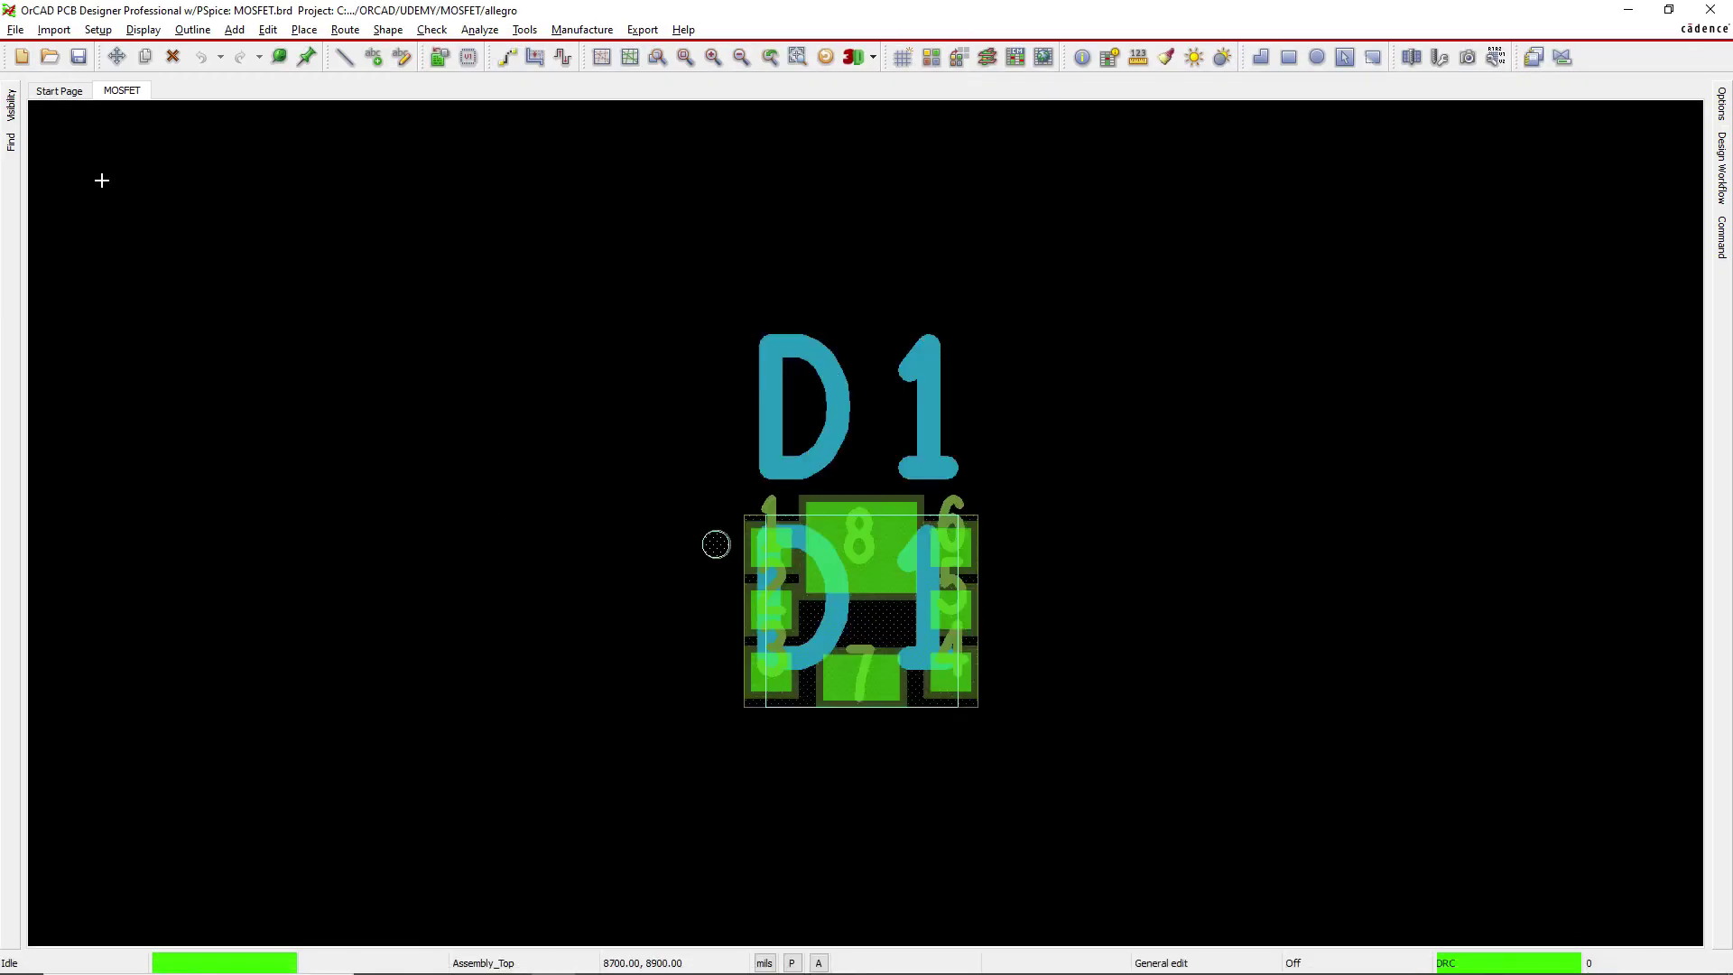
pyautogui.click(16, 30)
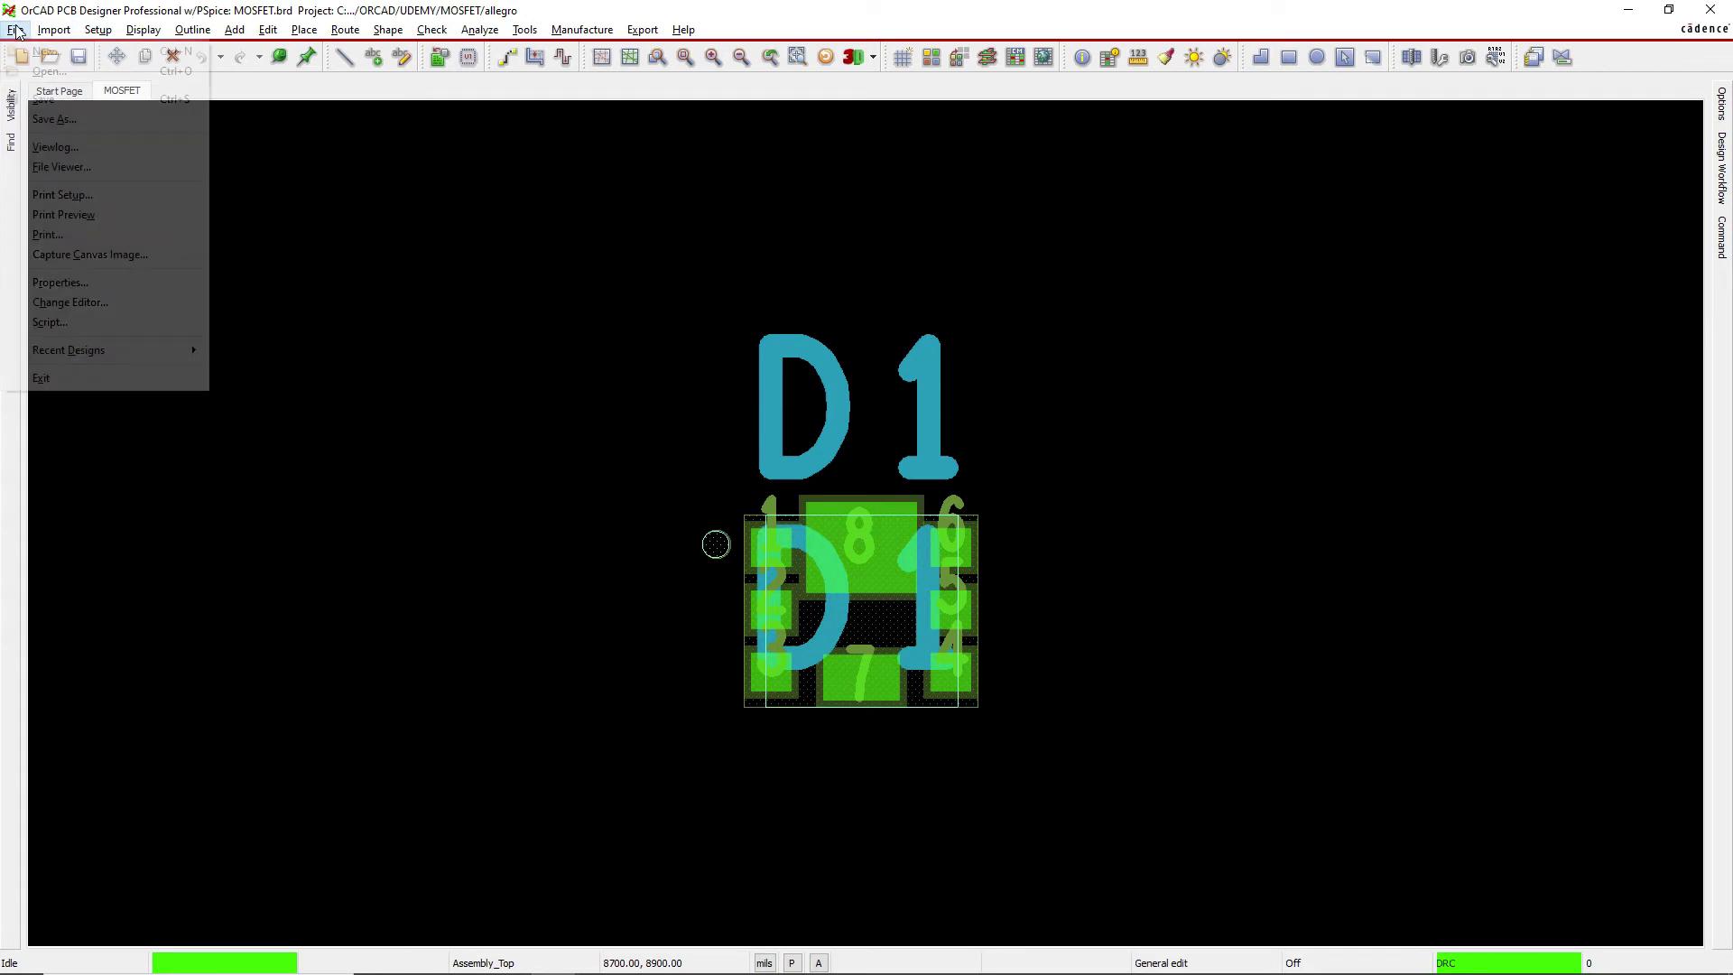
pyautogui.click(45, 52)
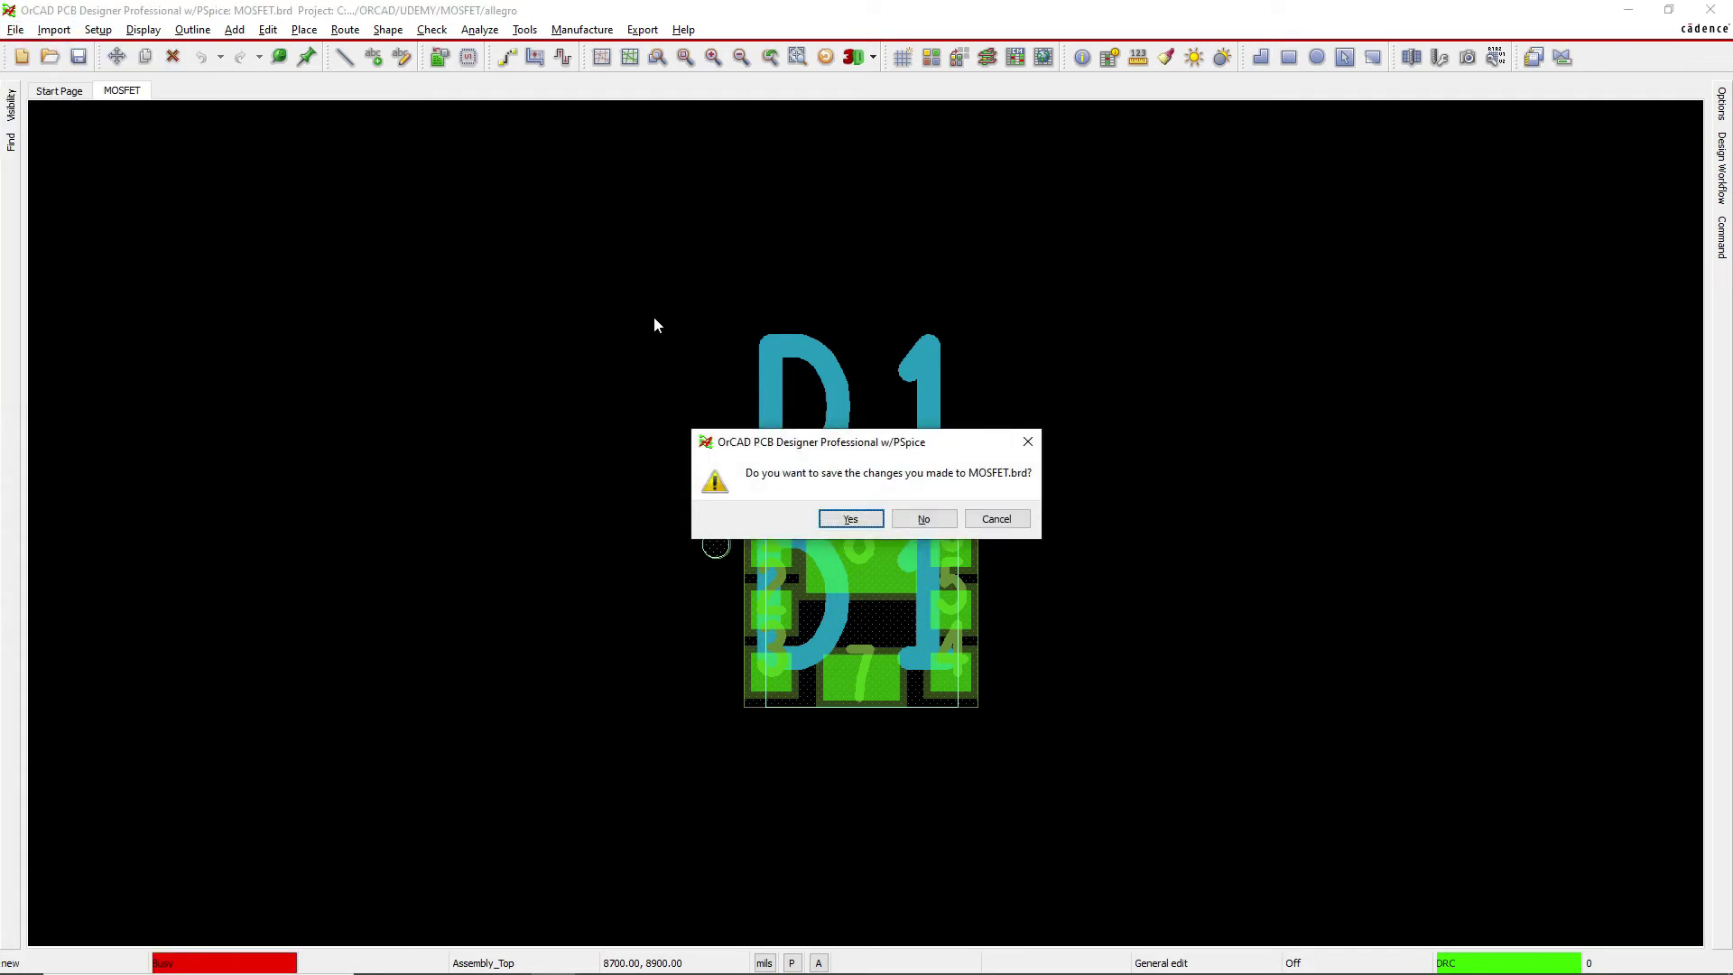
pyautogui.click(925, 522)
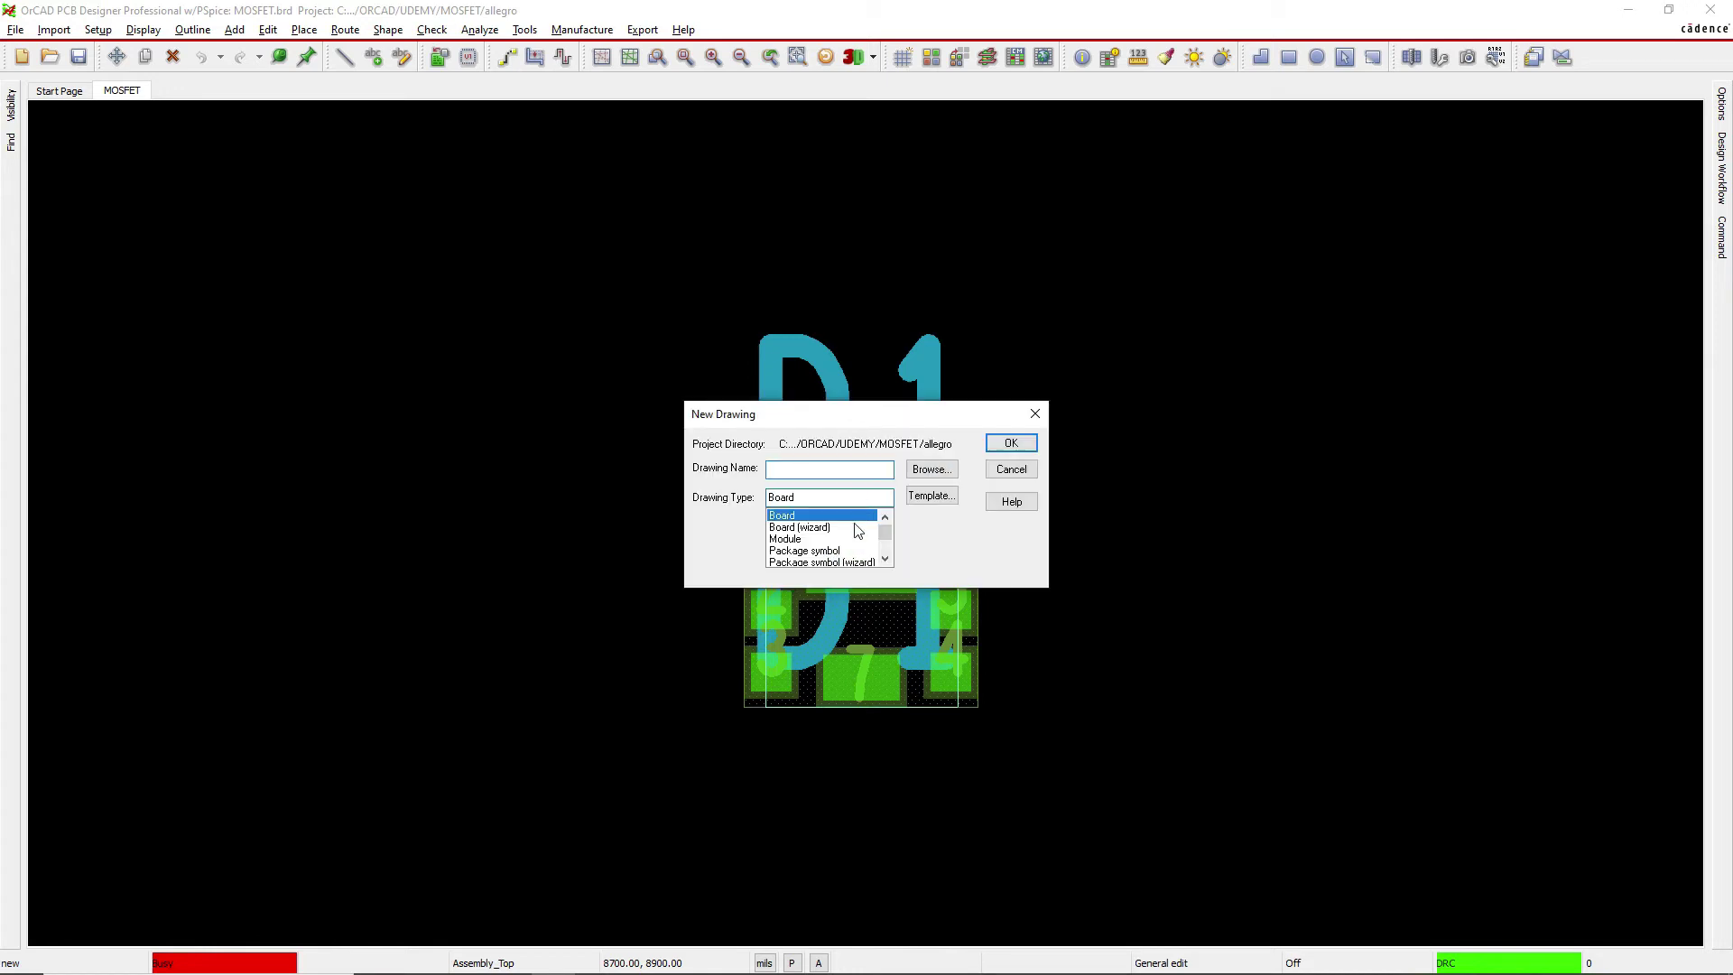
pyautogui.click(855, 562)
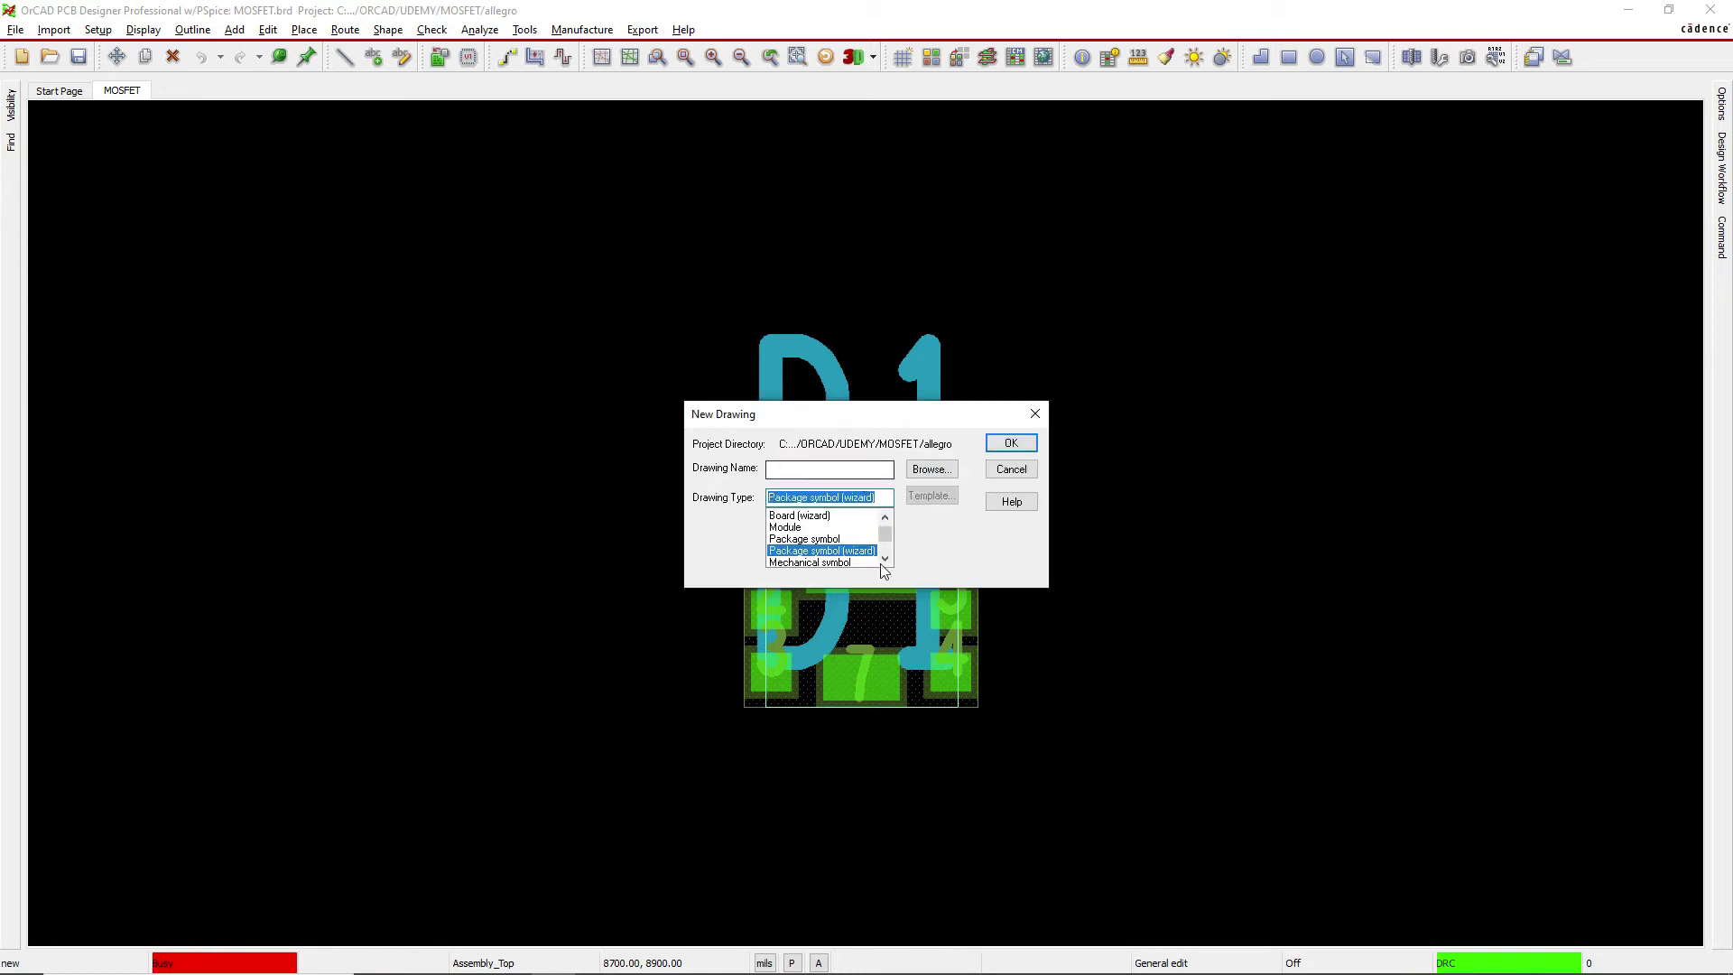
pyautogui.moveTo(883, 423); pyautogui.dragTo(564, 386)
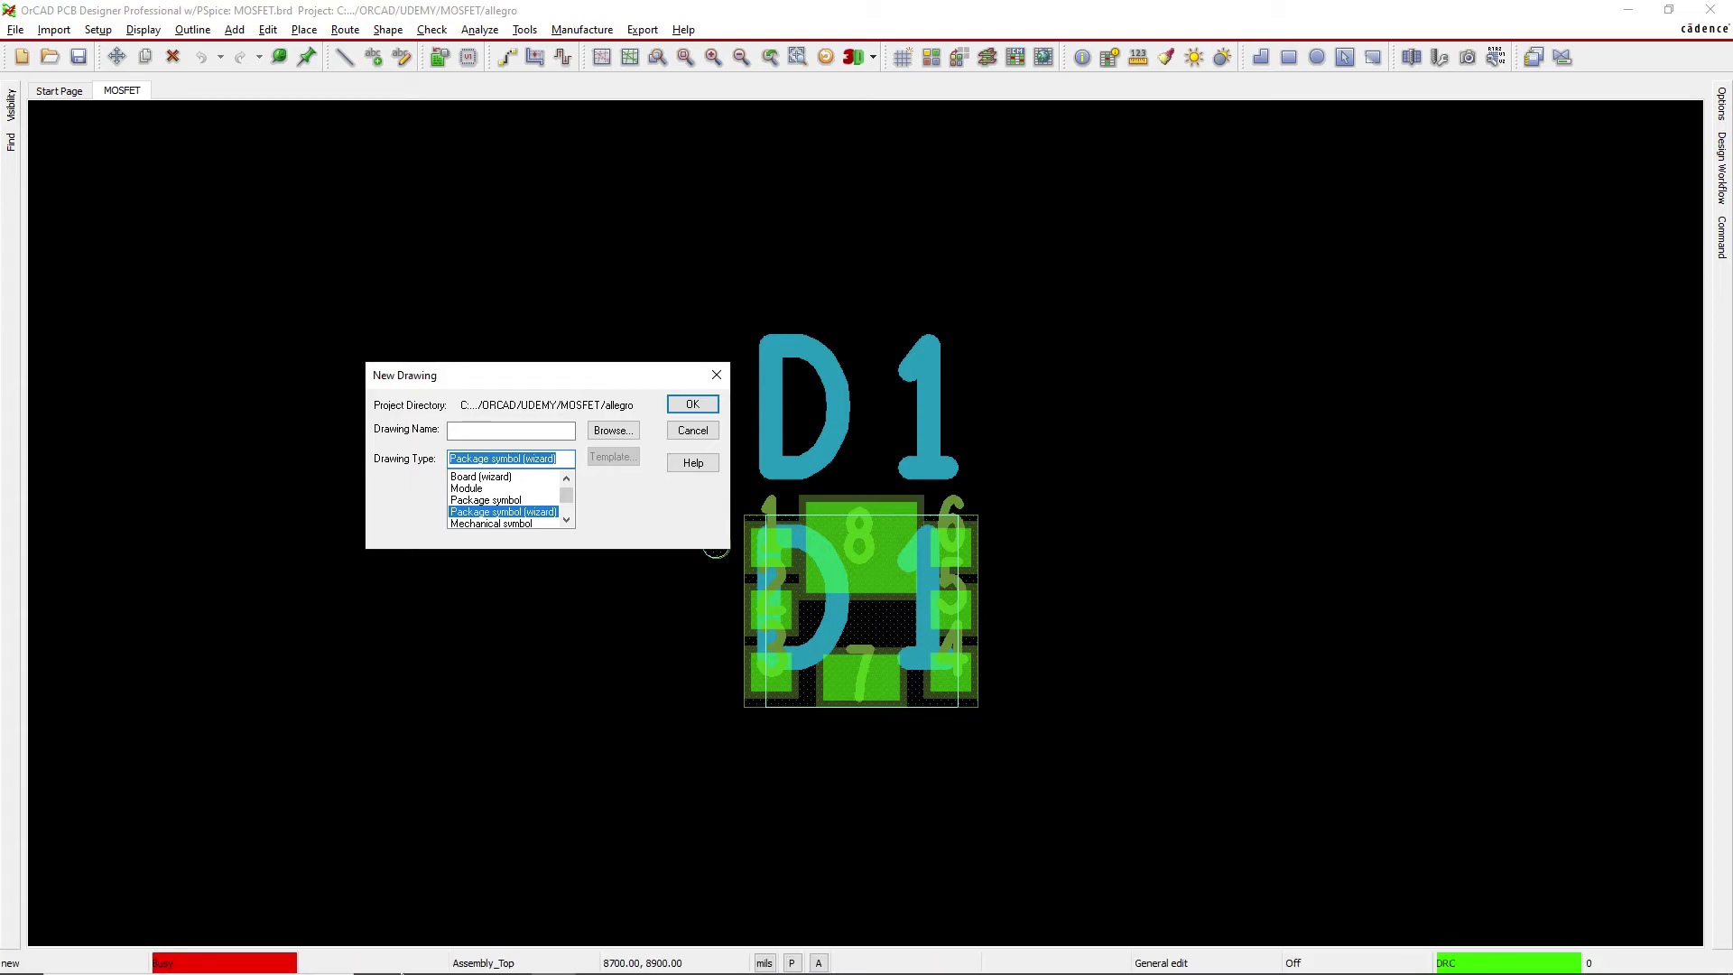
# Switch back to OrCAD Capture, review D2's properties including PCB Footprint with the Allegro PCB Designer filter, and close the Property Editor
pyautogui.click(509, 957)
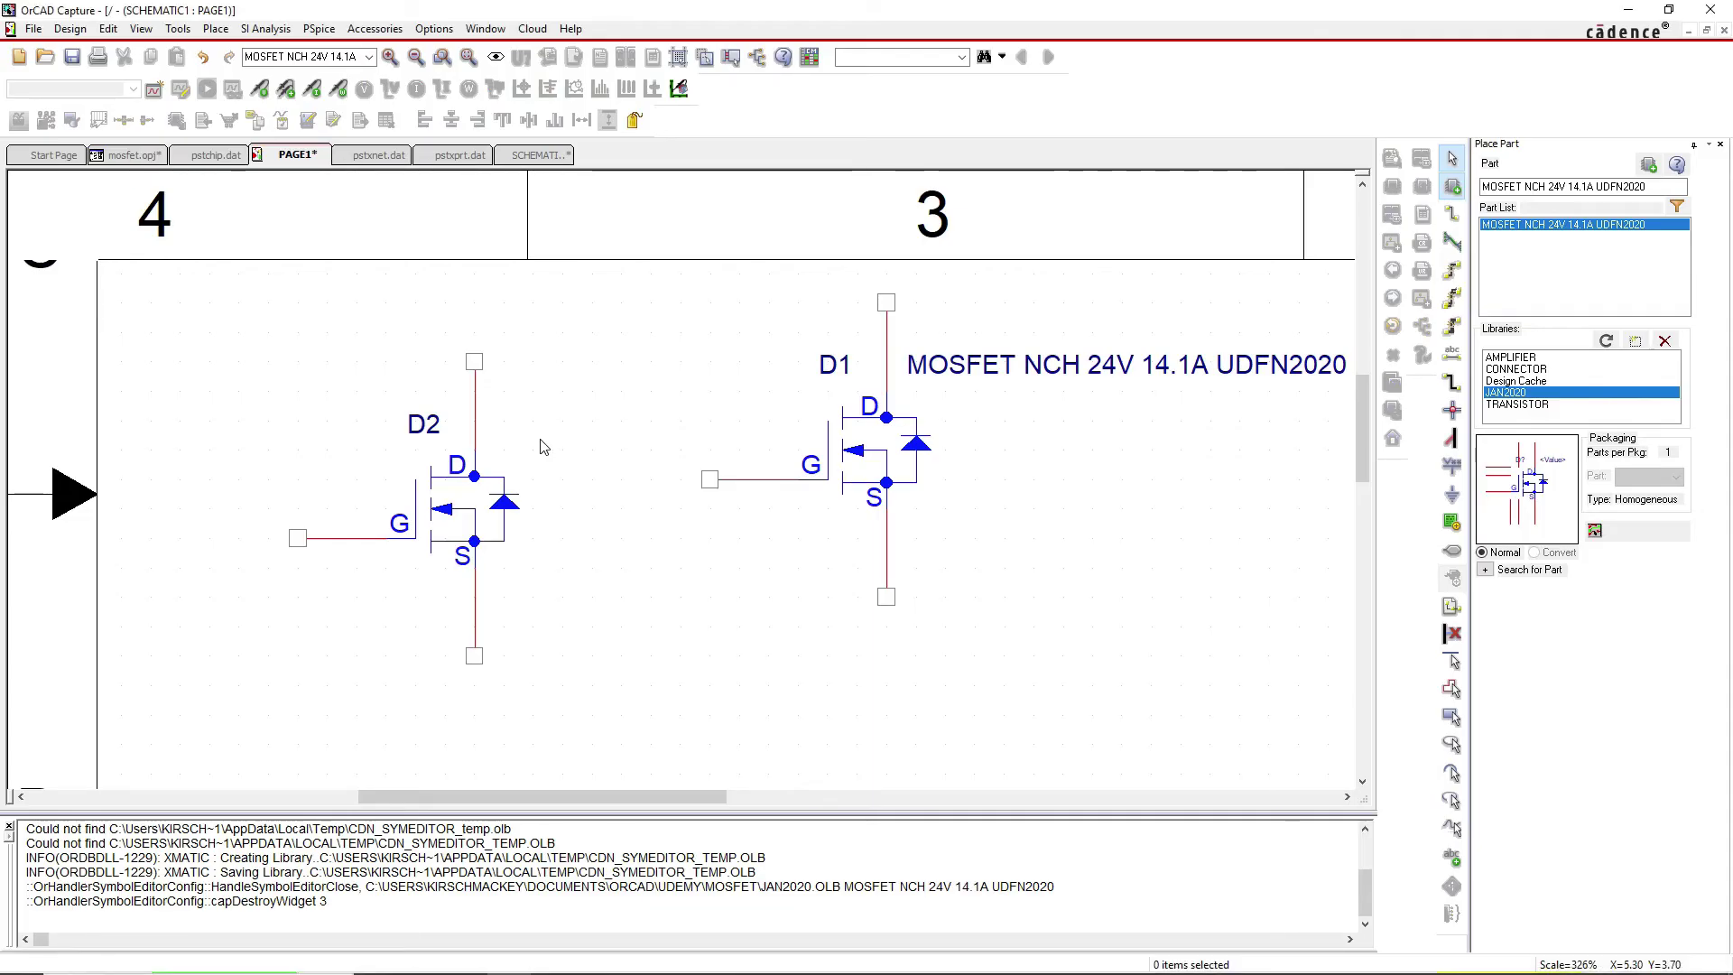
pyautogui.doubleClick(456, 495)
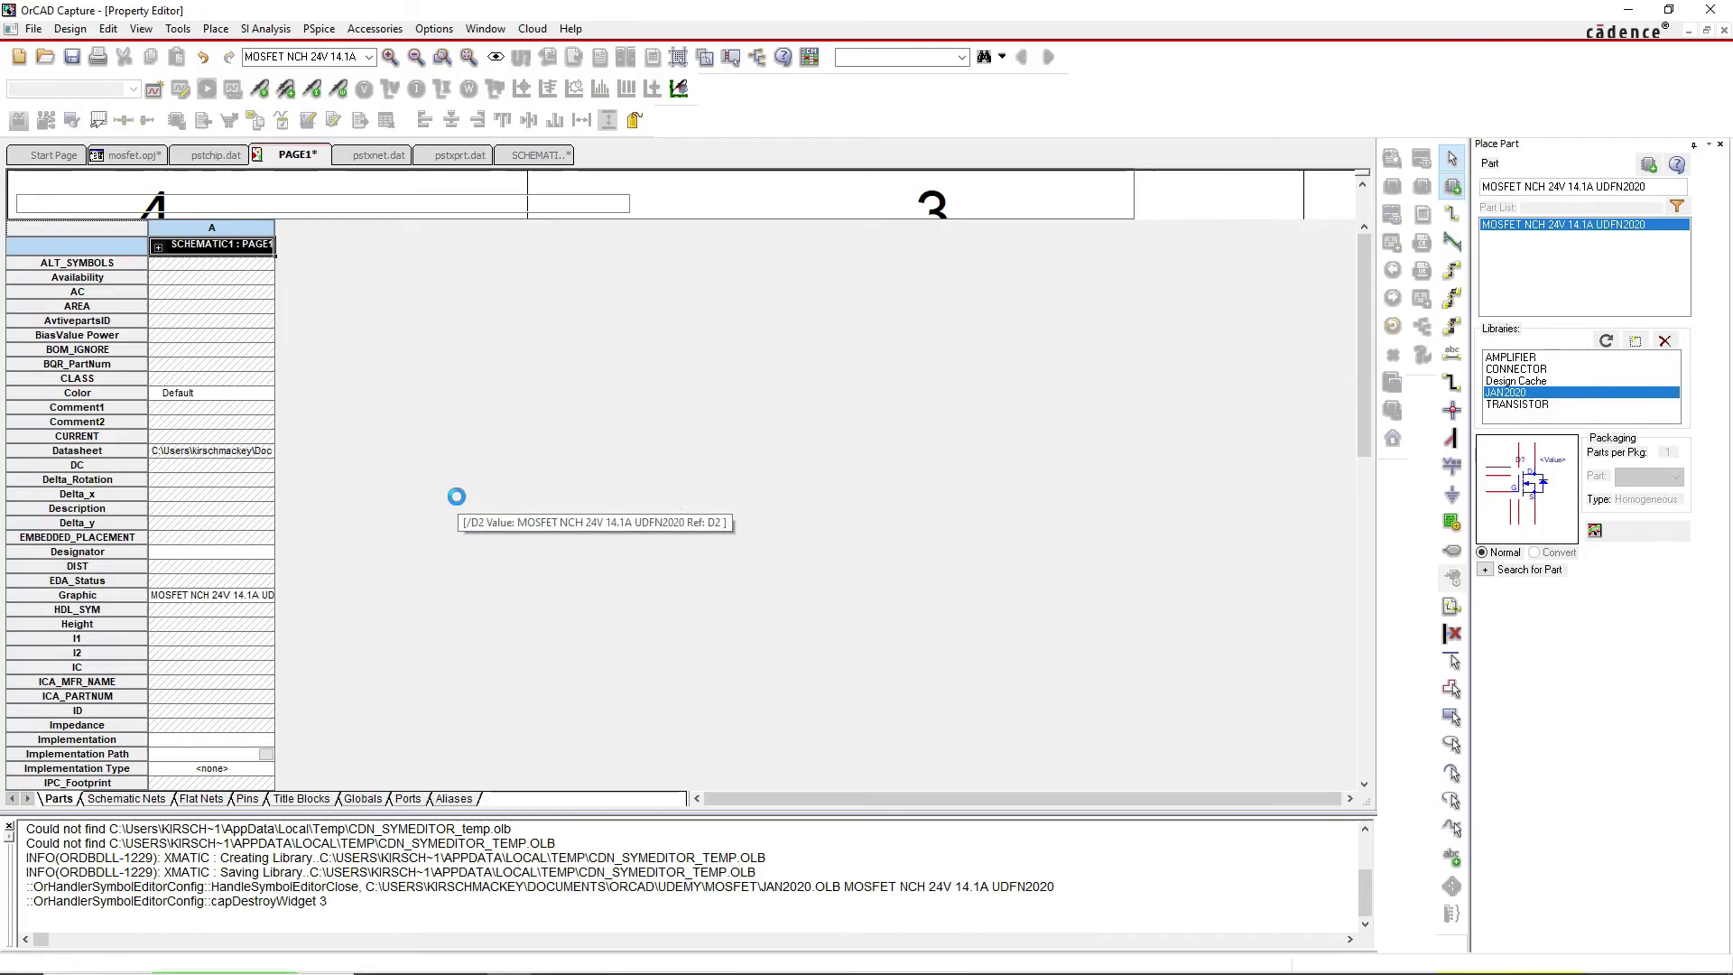
pyautogui.scroll(-10, 179, 411)
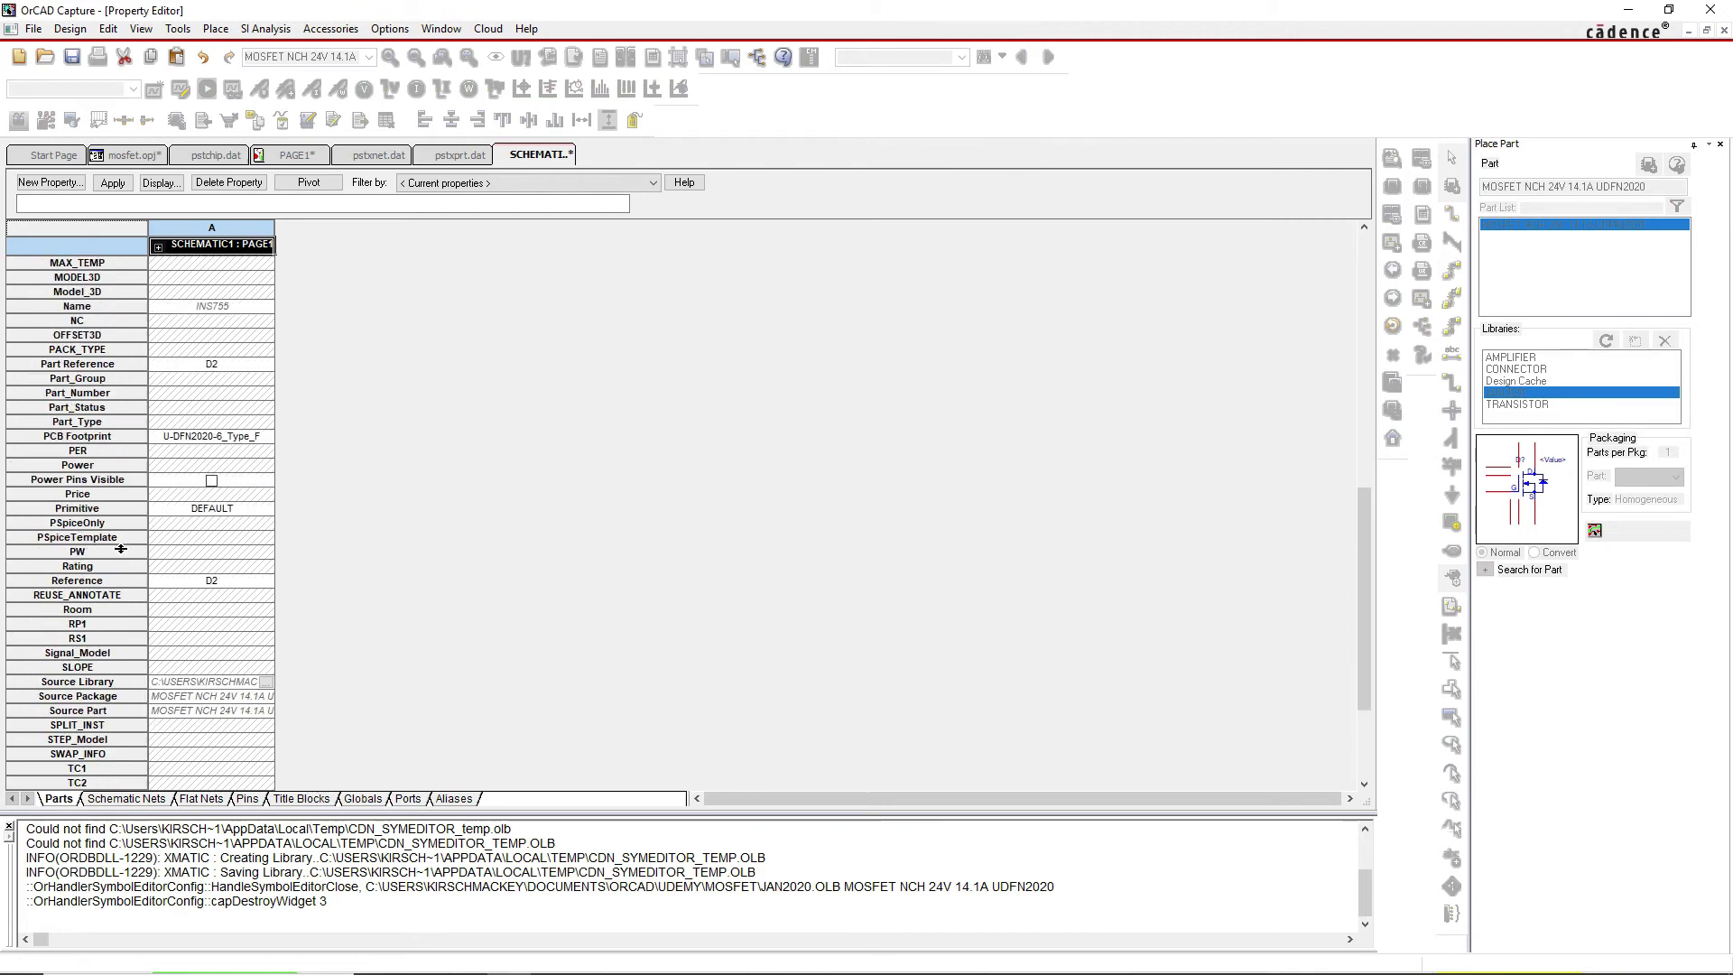
pyautogui.scroll(-4, 120, 549)
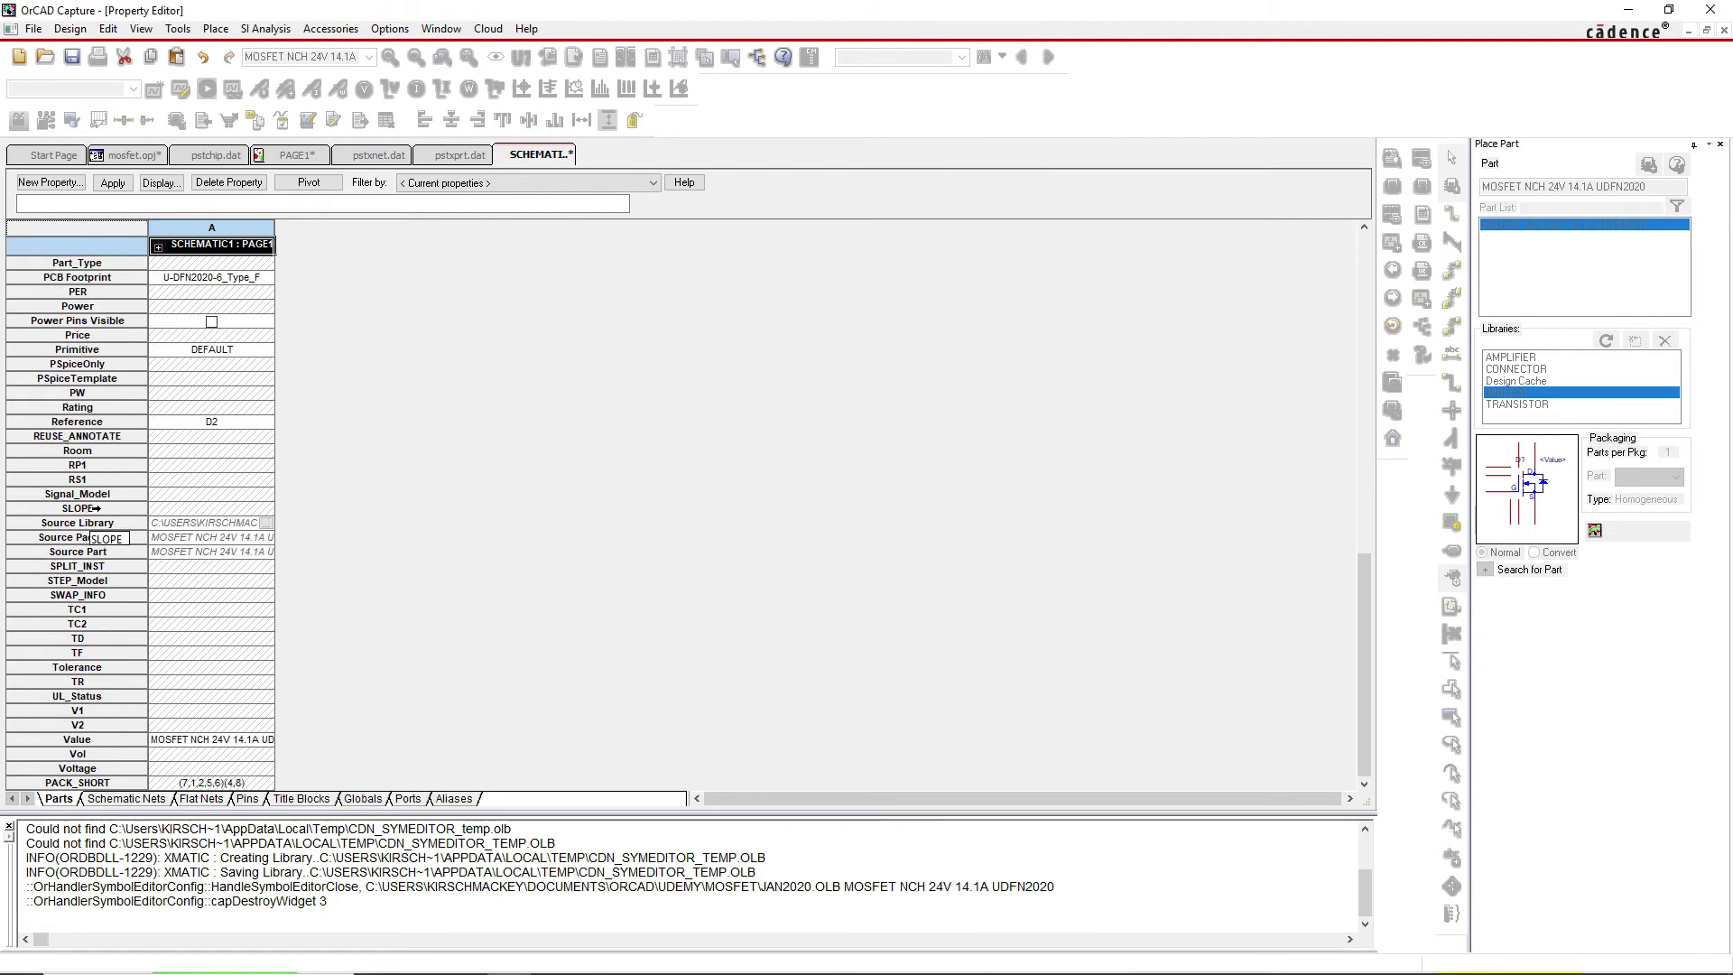
pyautogui.click(470, 185)
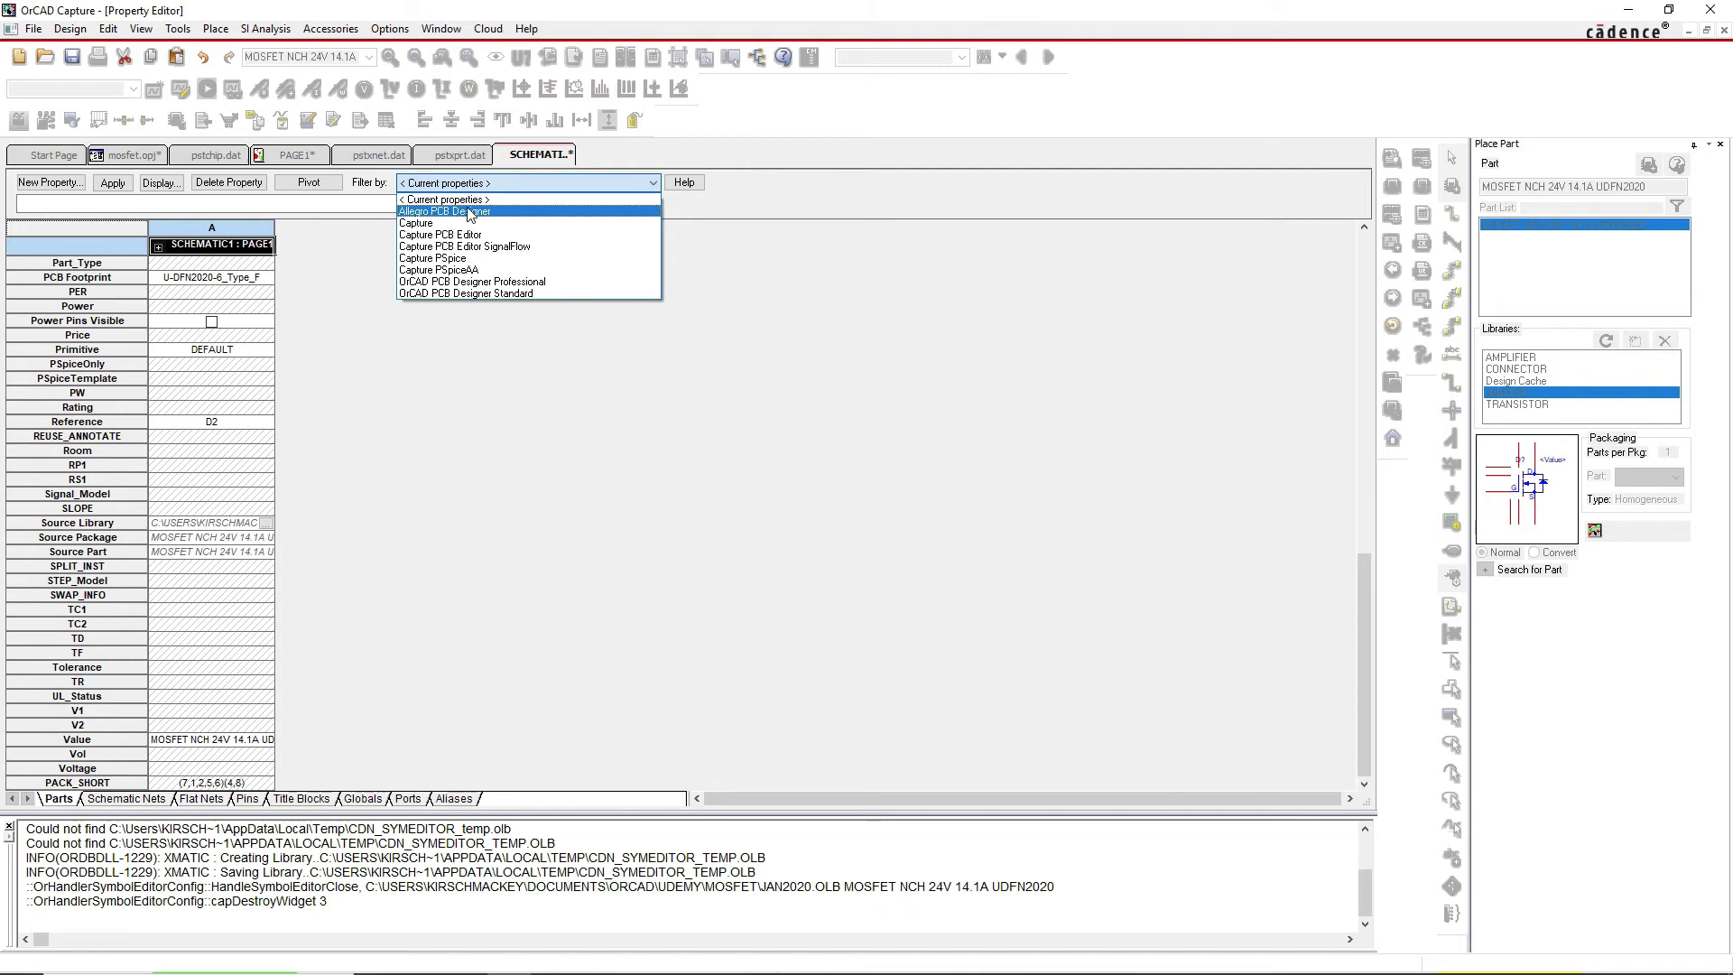
pyautogui.click(468, 212)
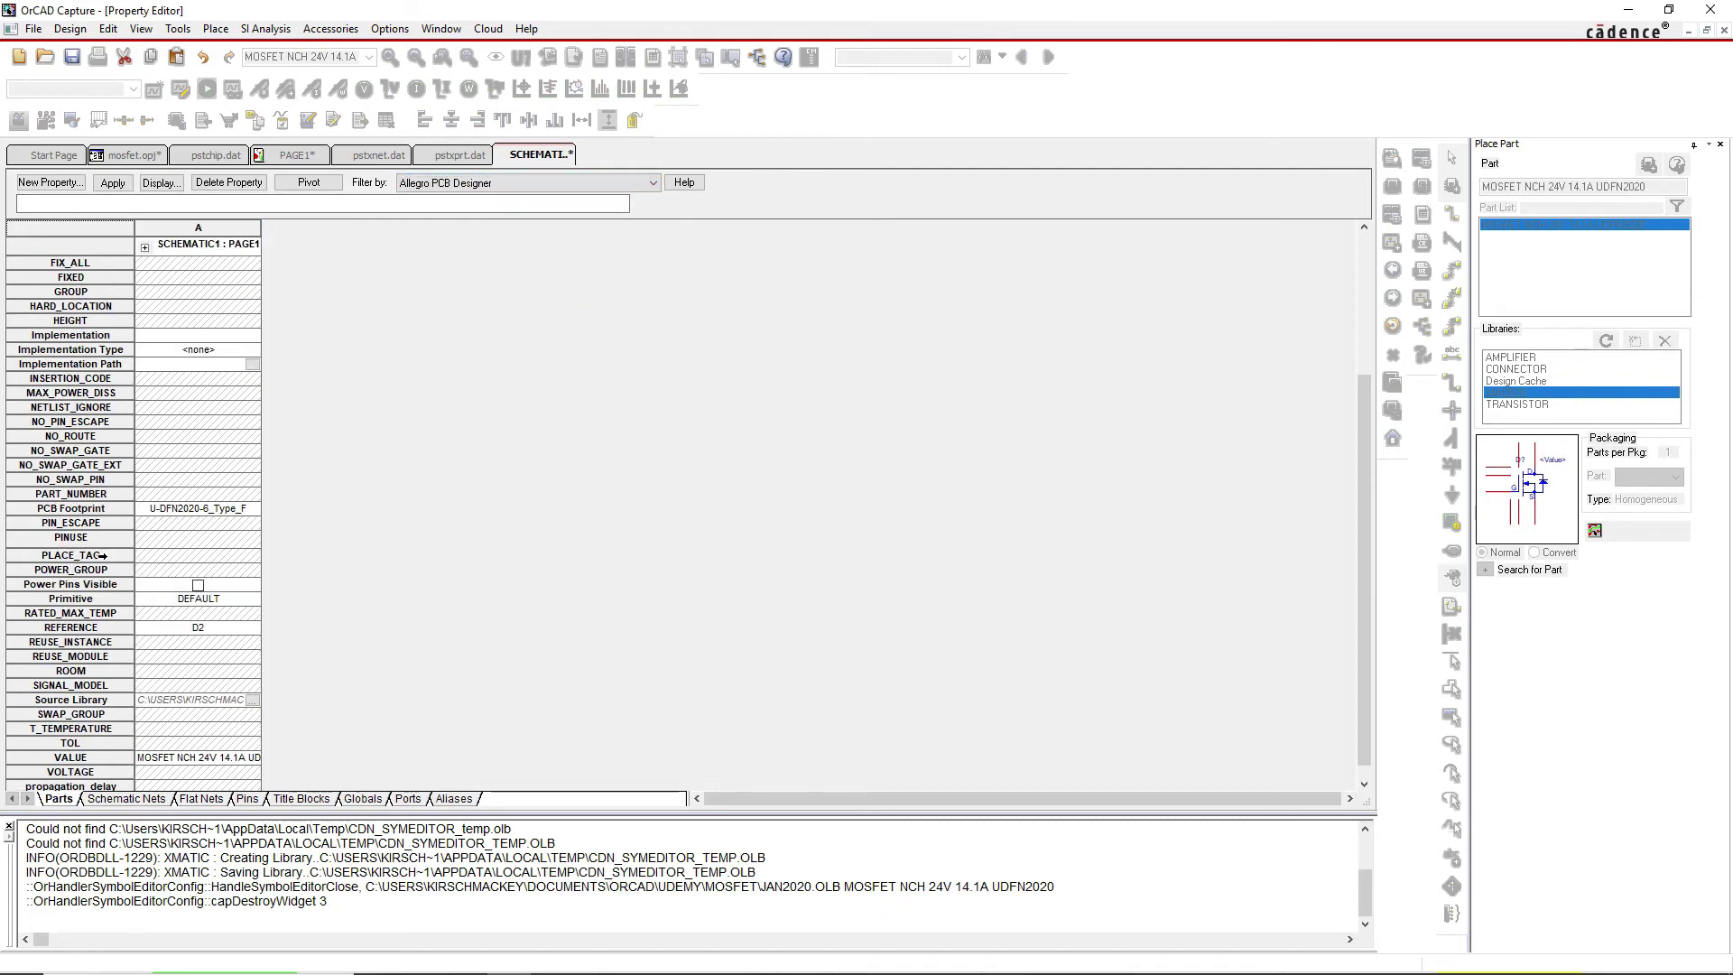
pyautogui.scroll(-1, 102, 556)
pyautogui.click(197, 498)
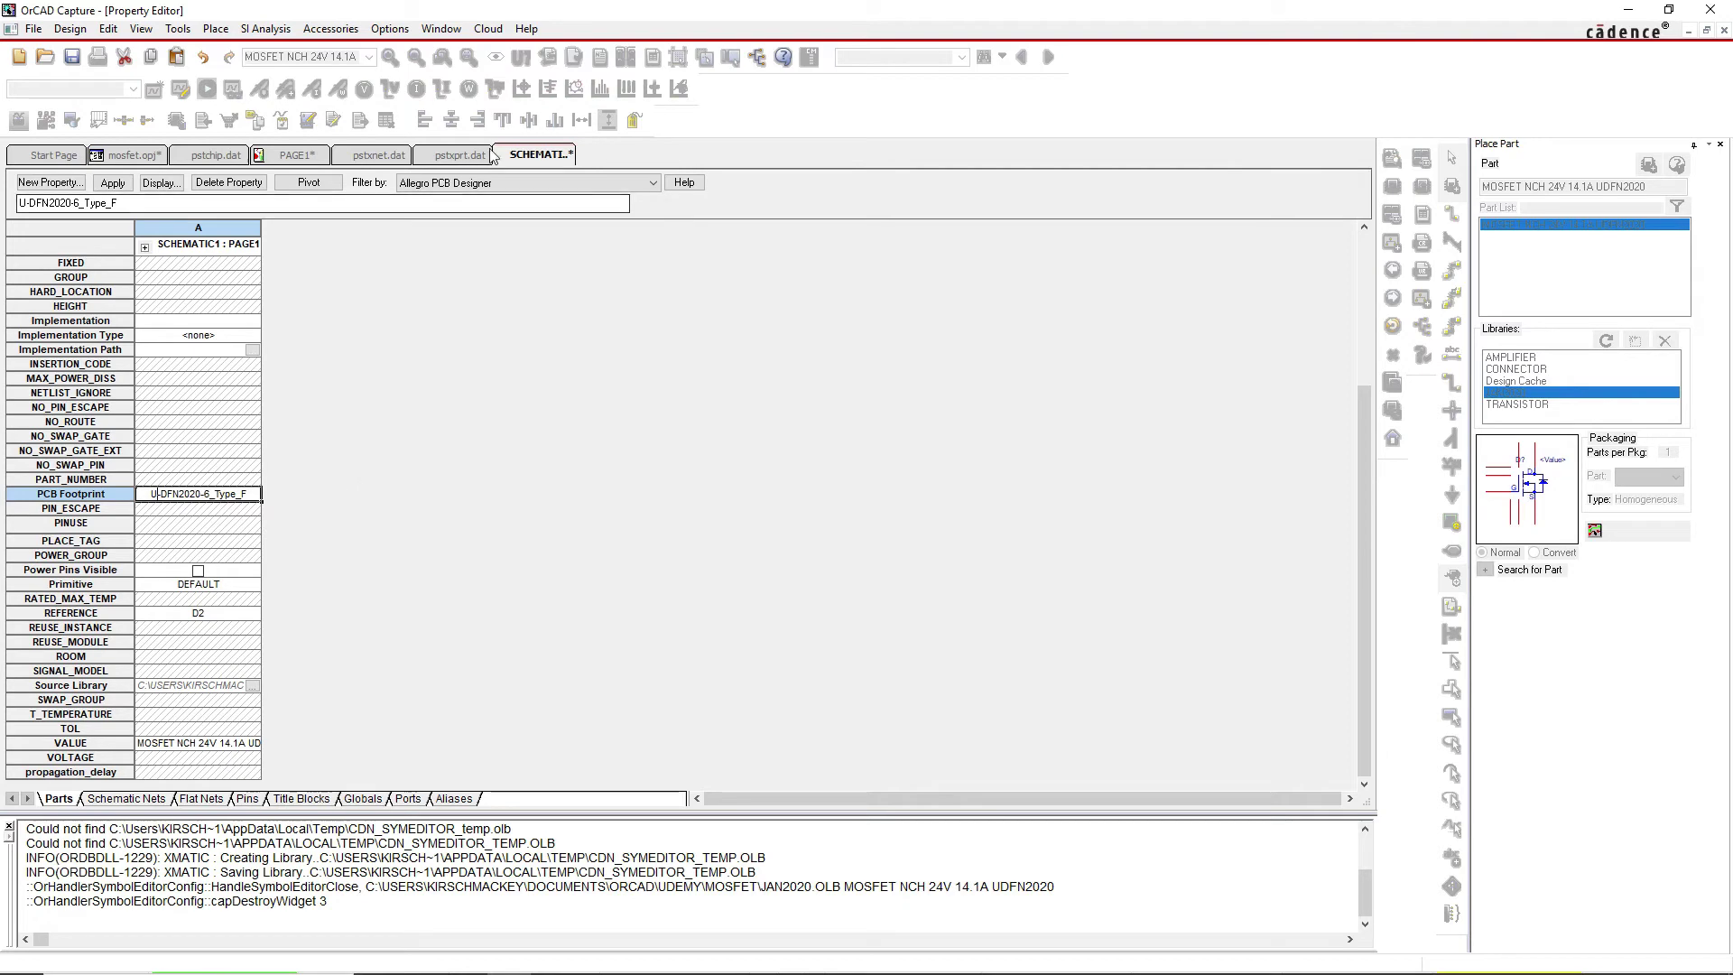
pyautogui.rightClick(527, 155)
pyautogui.click(560, 221)
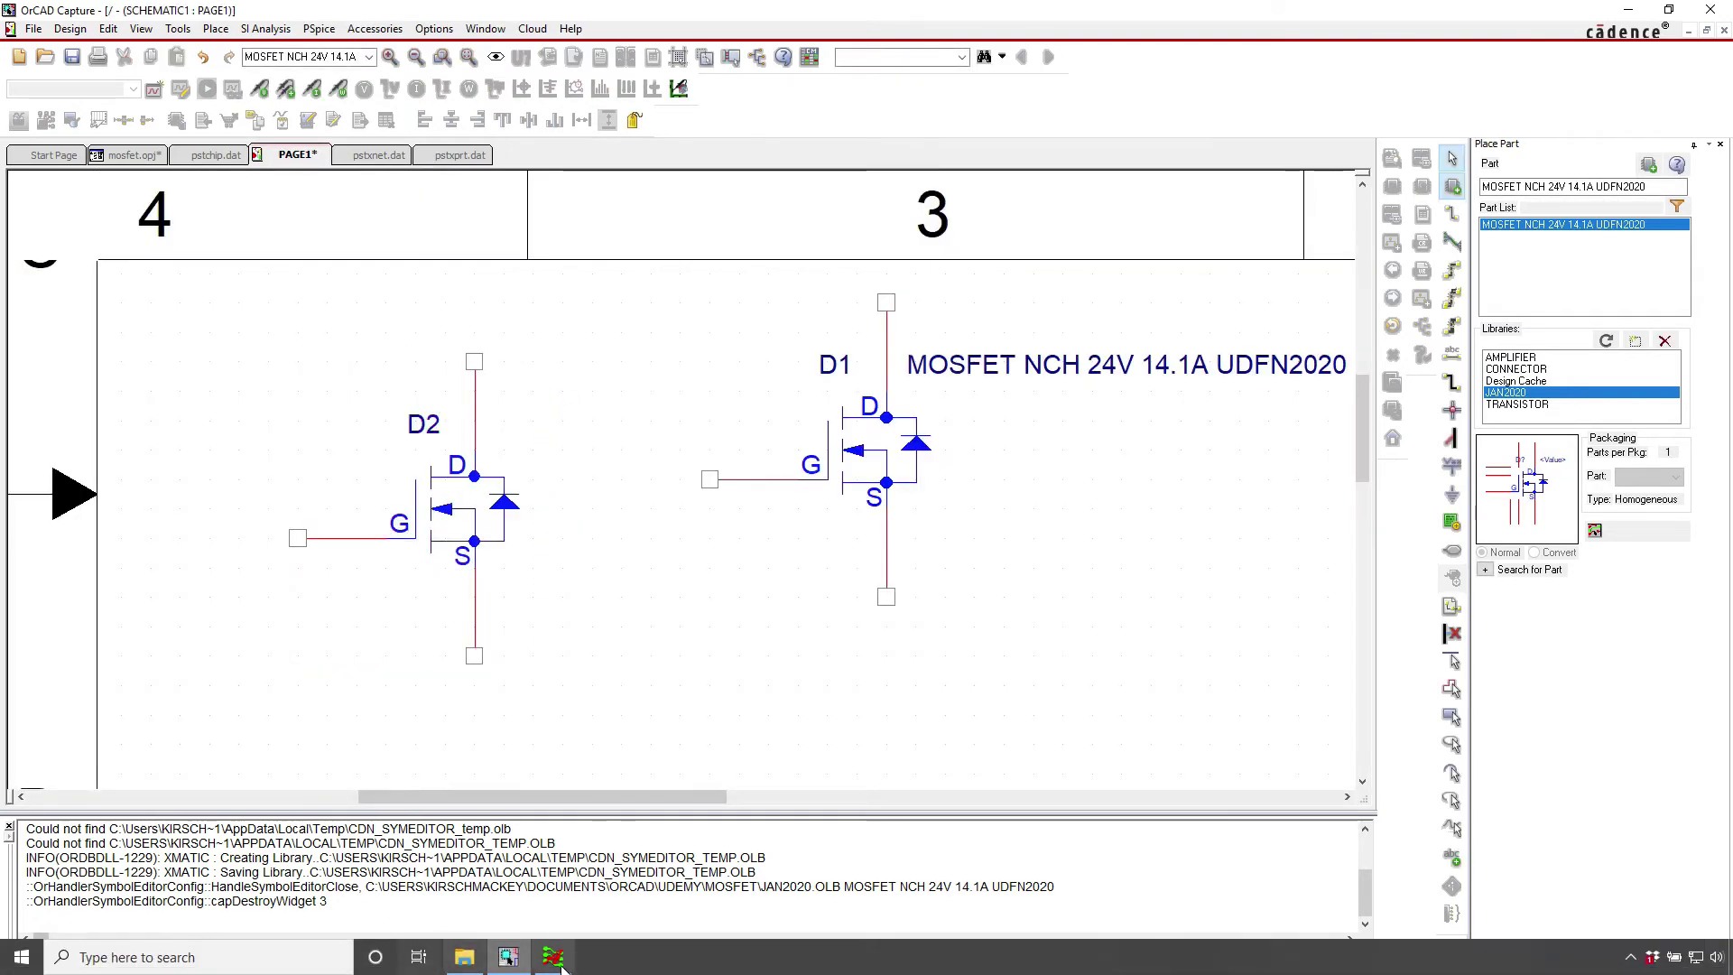
# Switch to OrCAD PCB Designer, cancel the new drawing, and close the program without saving MOSFET.brd
pyautogui.click(553, 957)
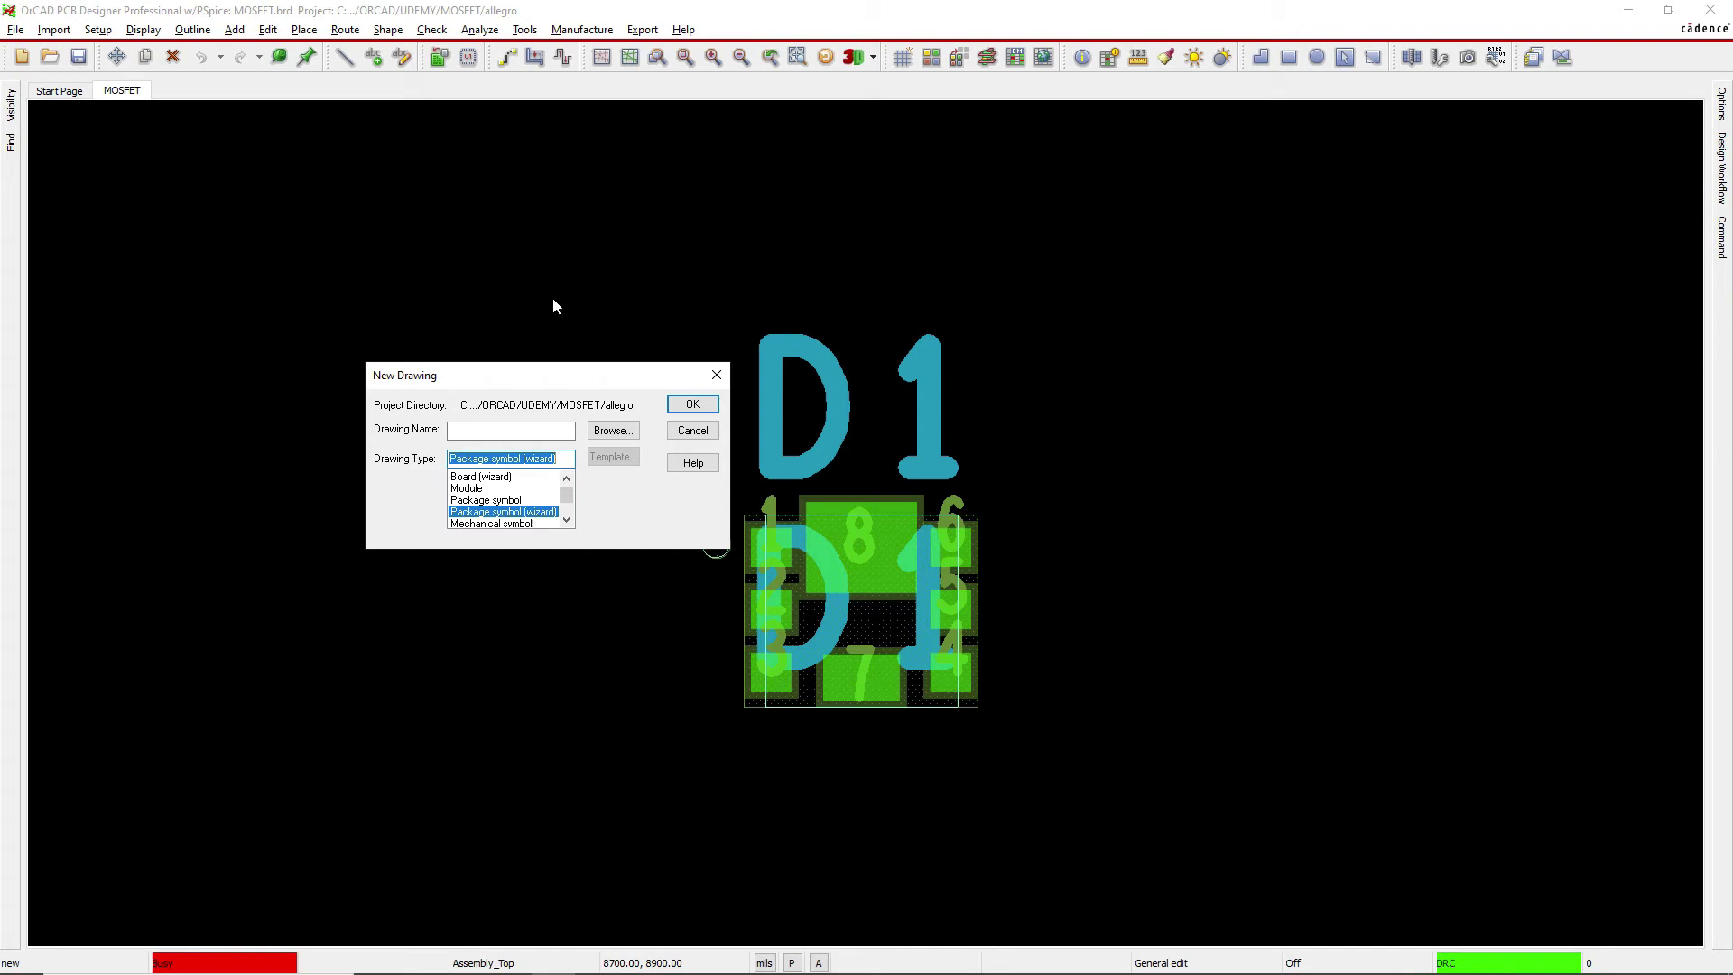
pyautogui.click(690, 433)
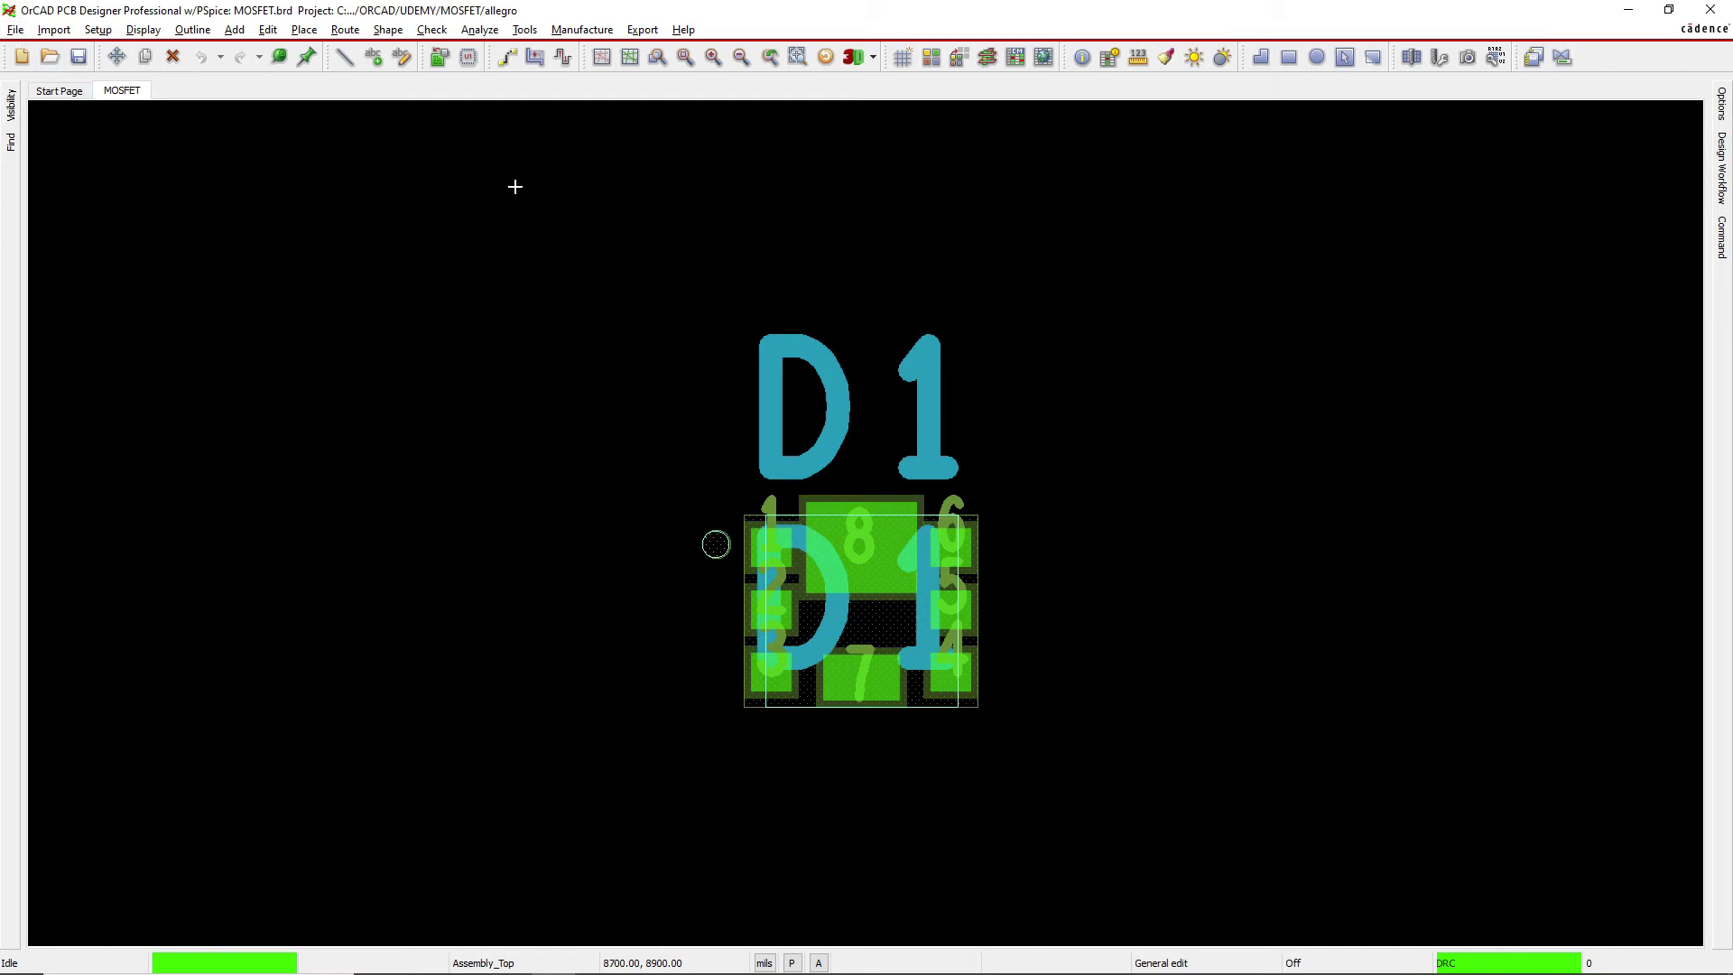
pyautogui.click(1711, 13)
pyautogui.click(928, 517)
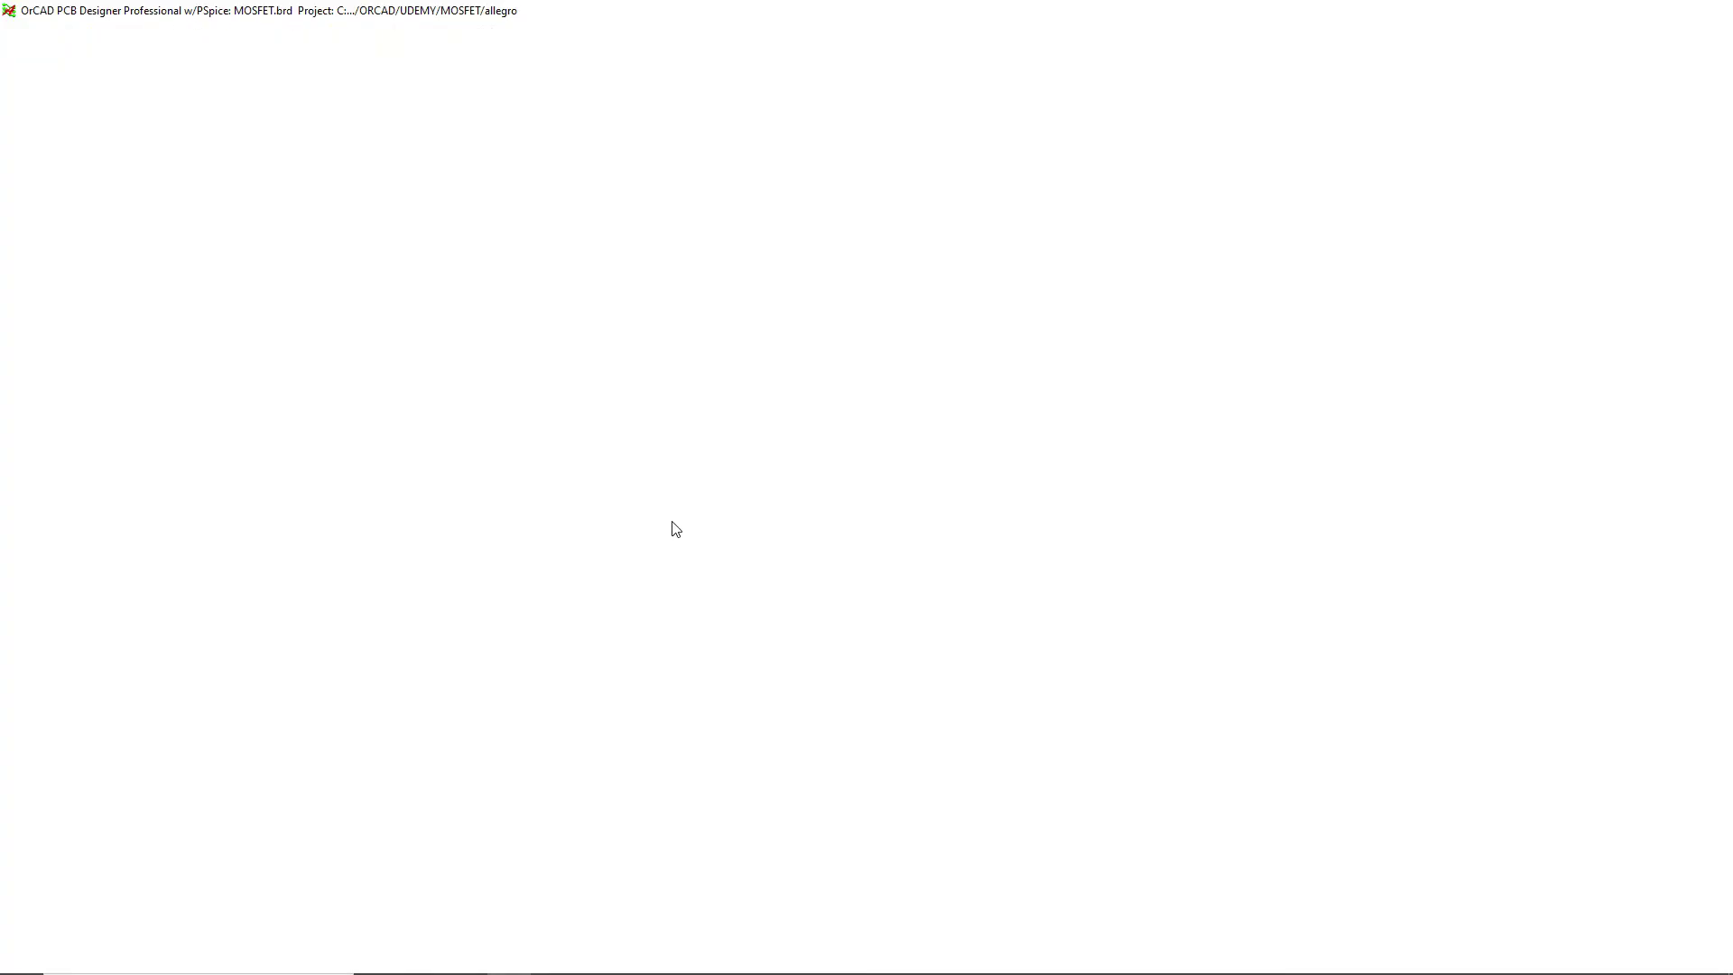
# Save the schematic in OrCAD Capture and create a PCB Editor netlist for mosfet.opj with output board file allegro\MOSFET2.brd
pyautogui.click(72, 56)
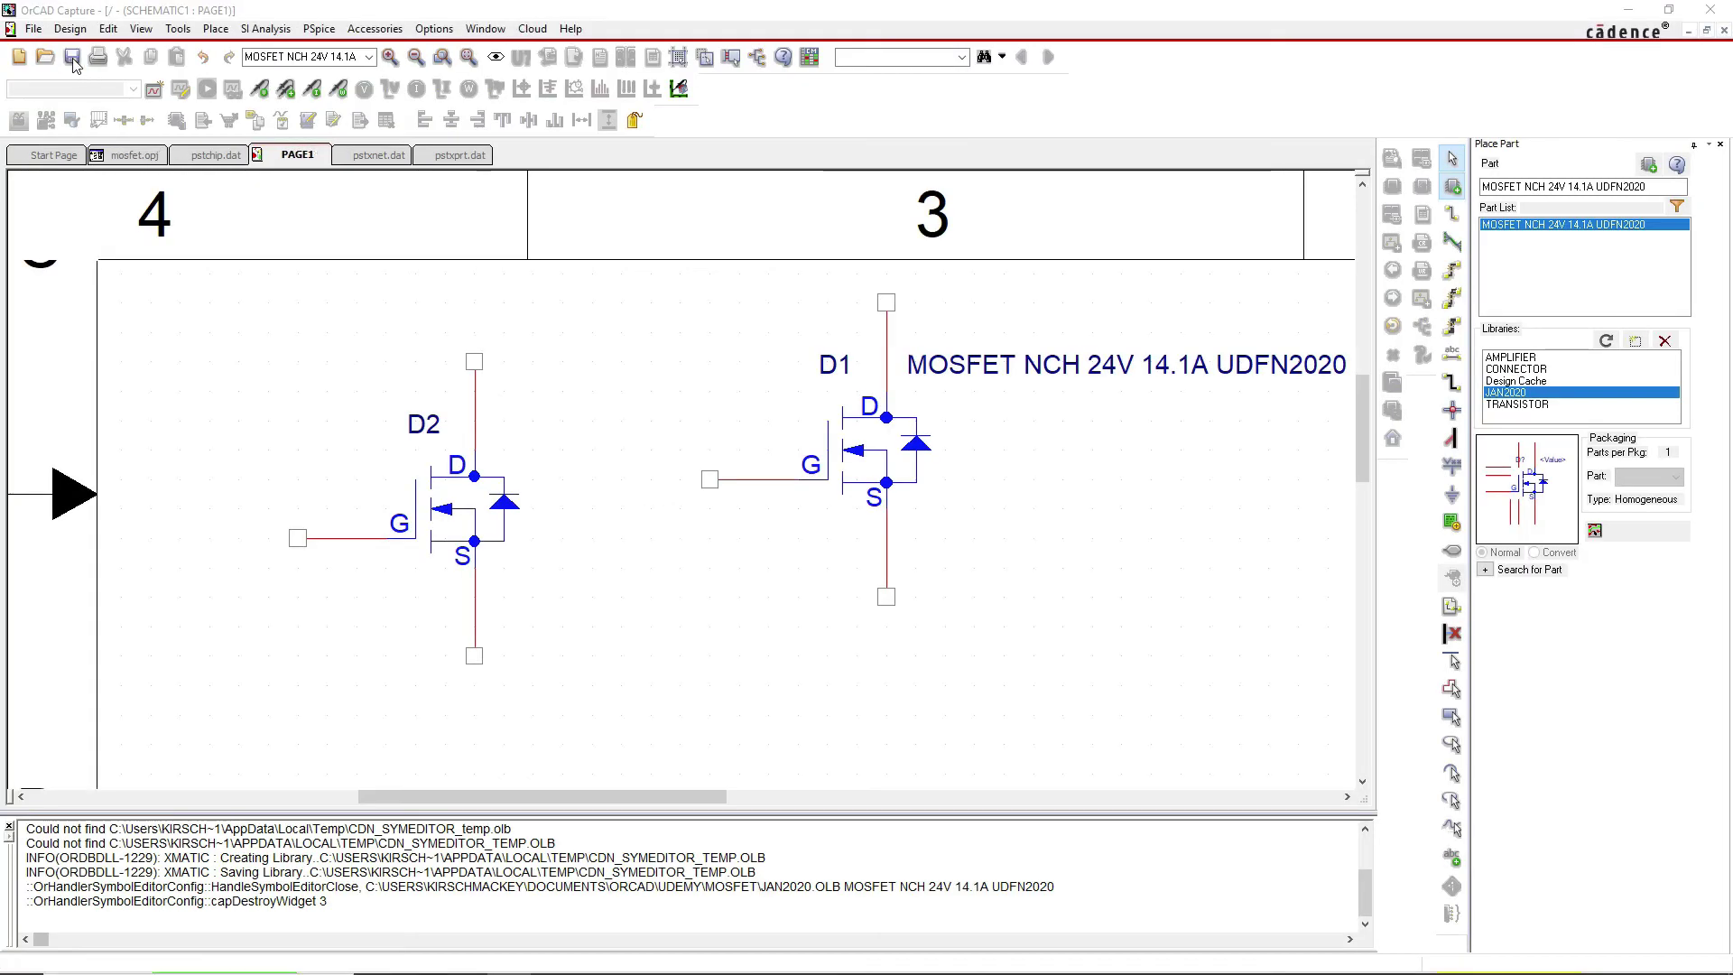
pyautogui.click(140, 155)
pyautogui.click(131, 238)
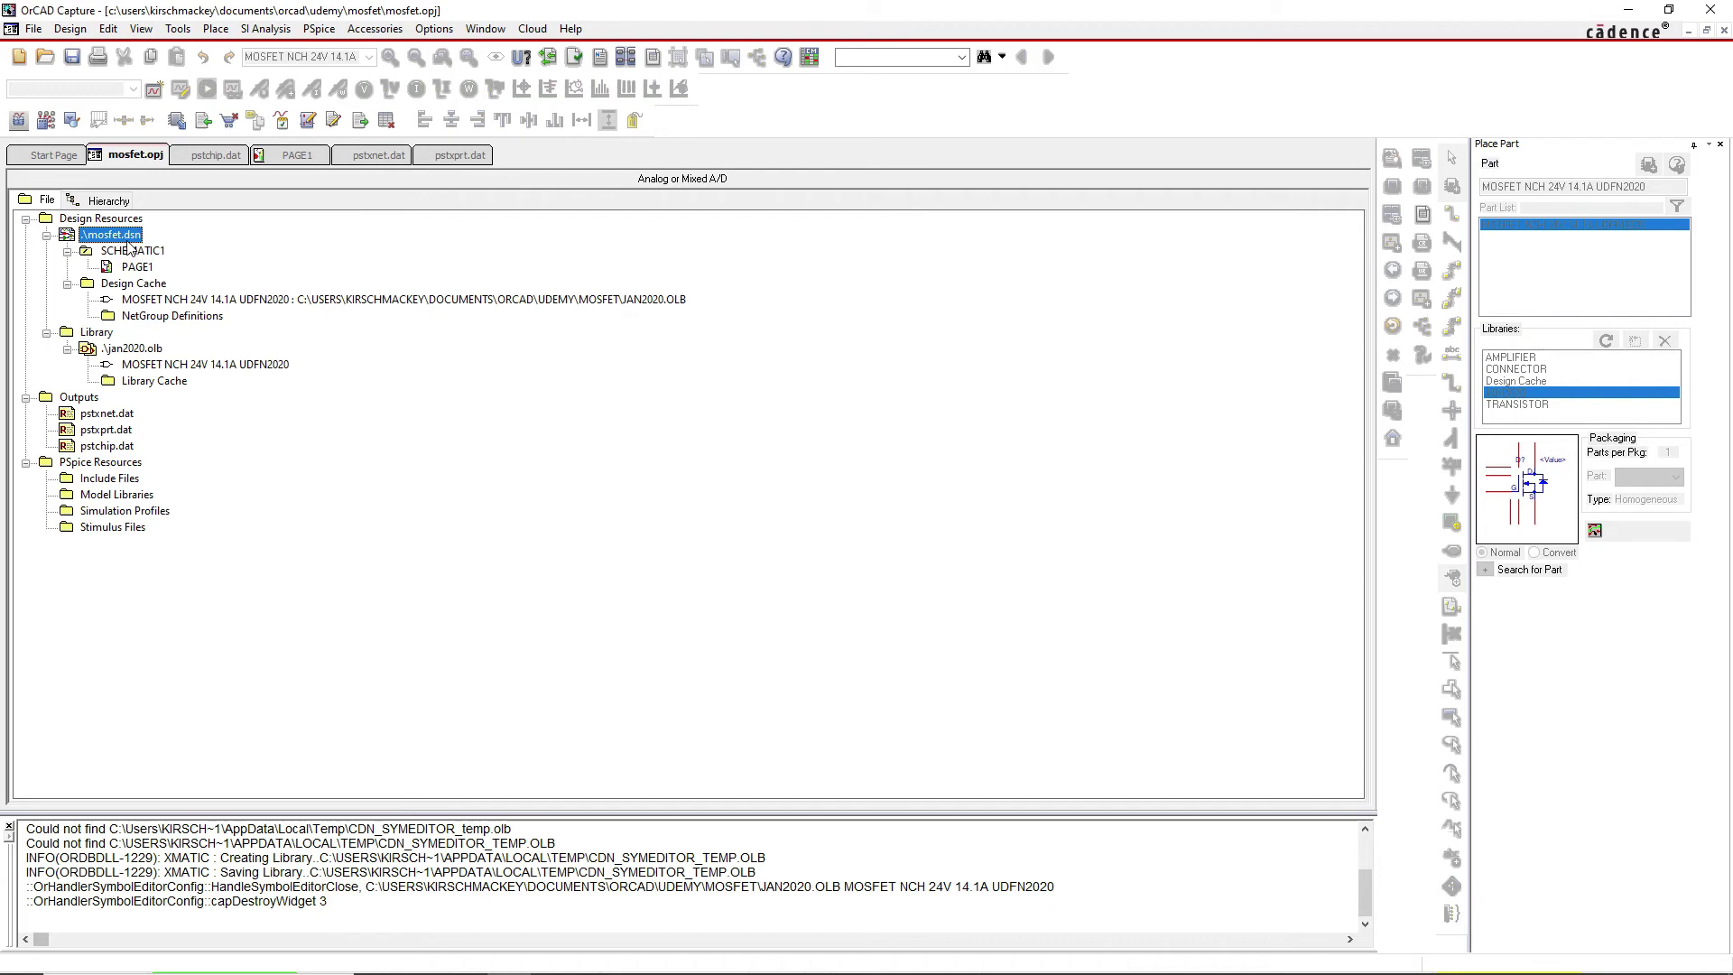
pyautogui.click(145, 267)
pyautogui.click(178, 29)
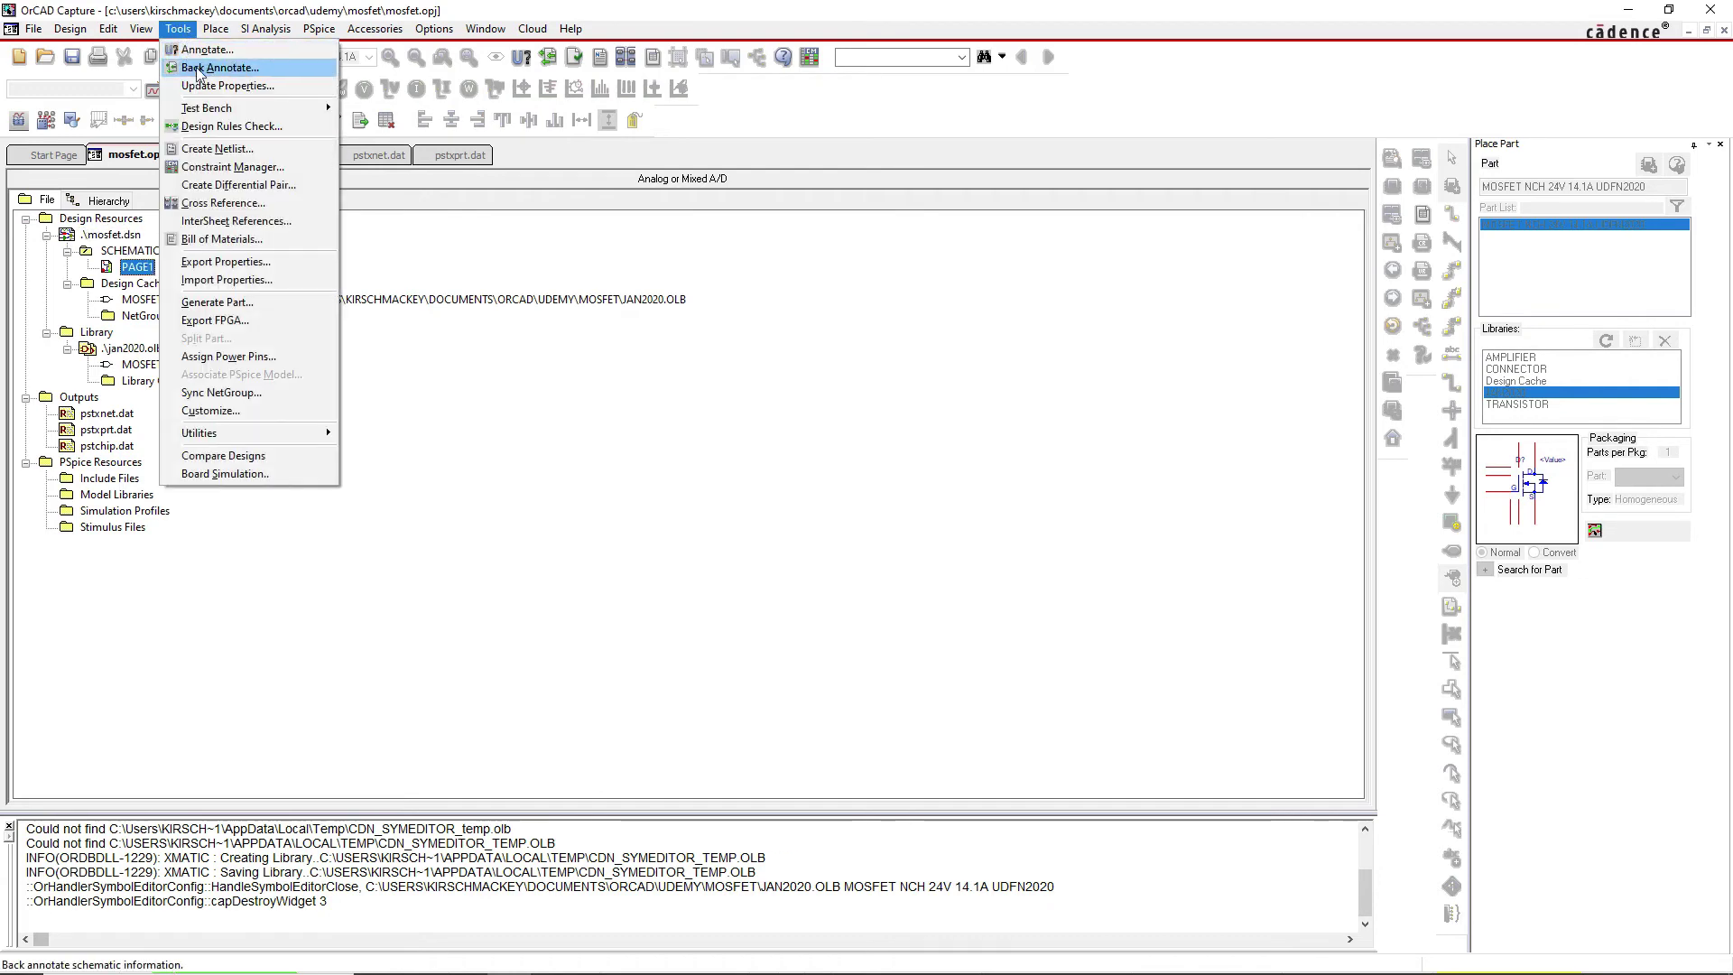
pyautogui.click(217, 149)
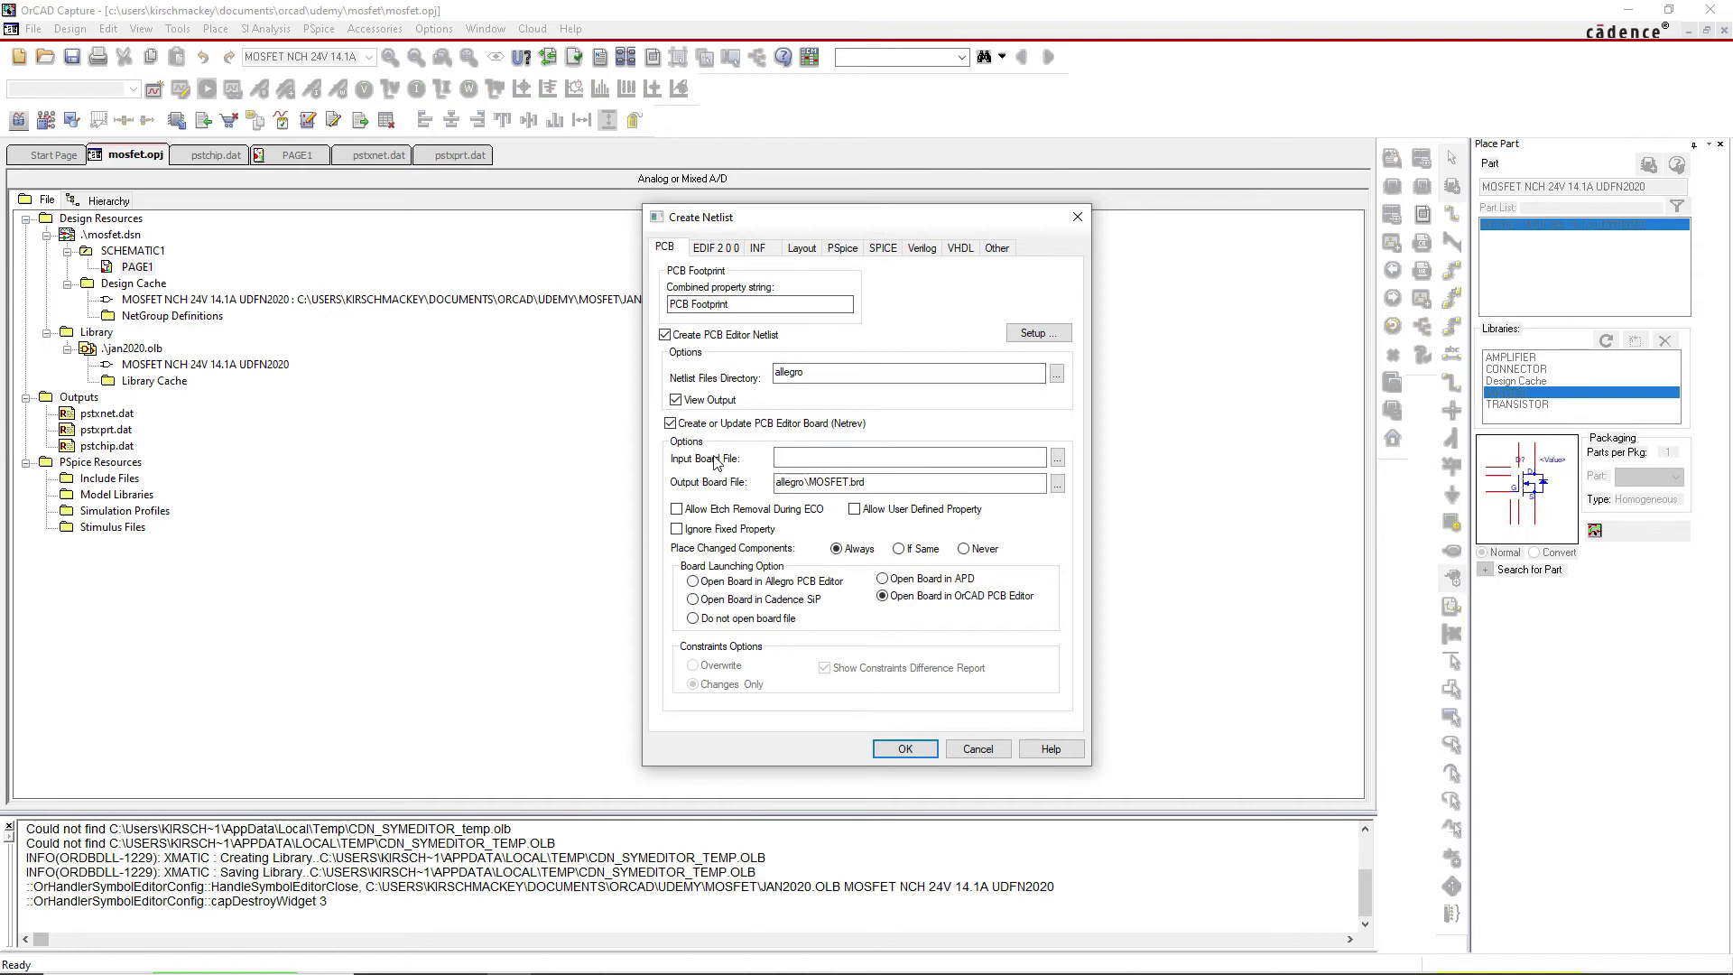
pyautogui.click(812, 455)
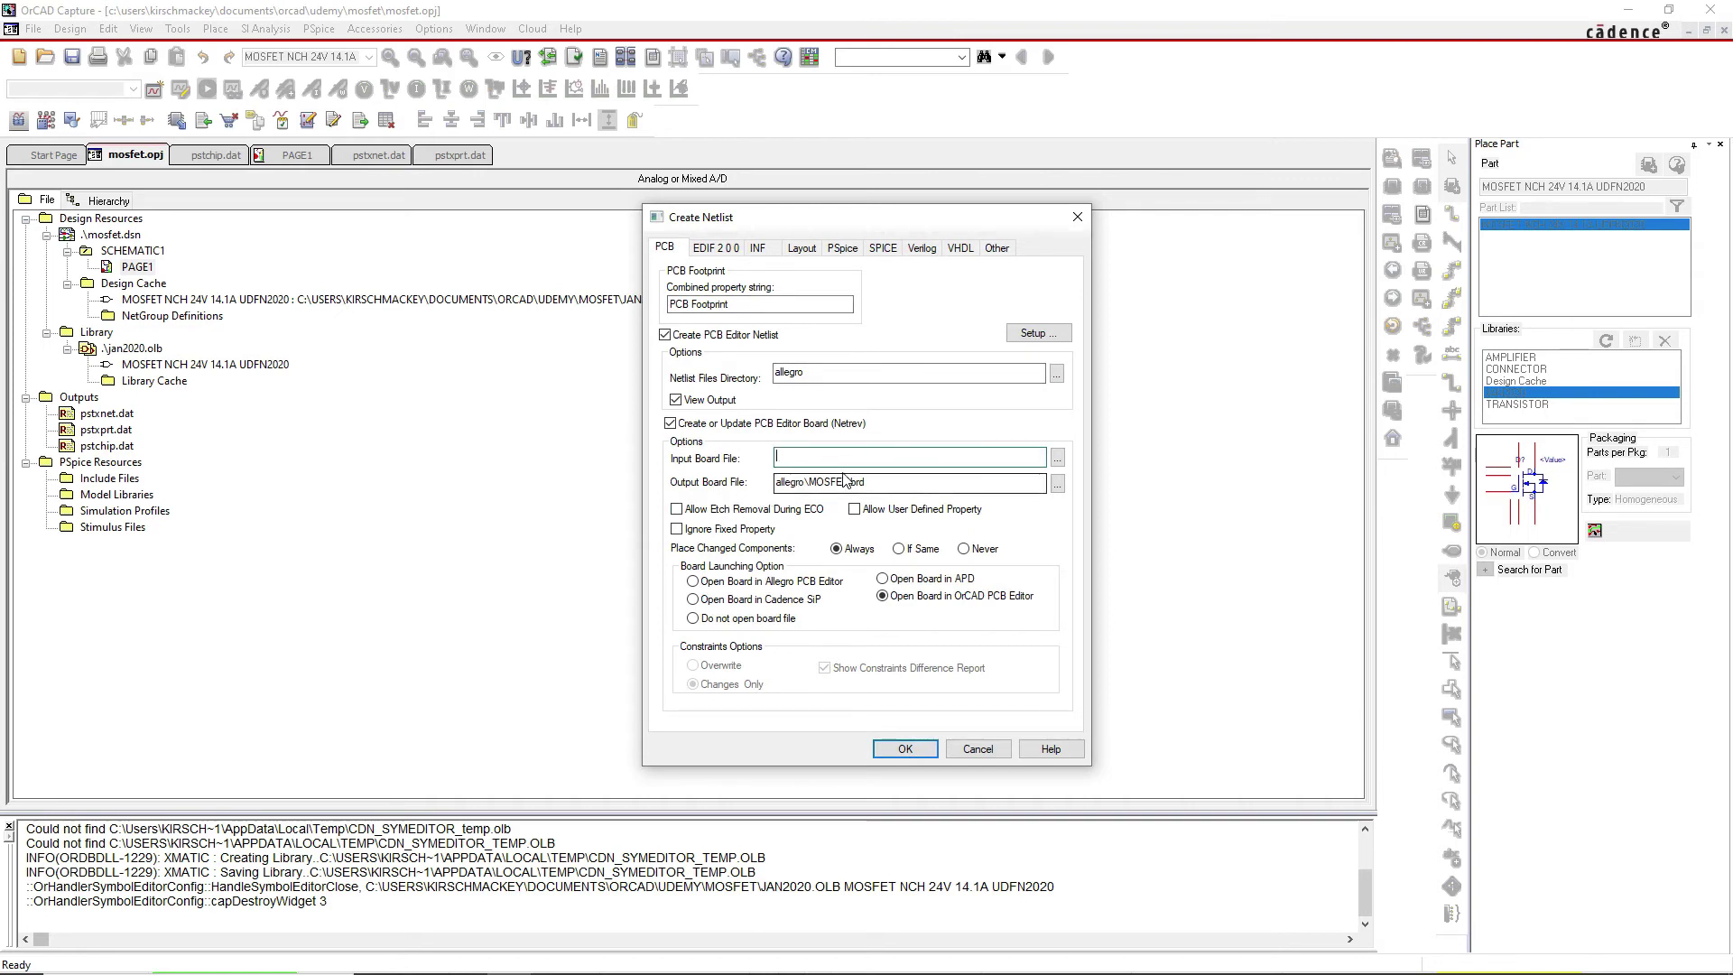
pyautogui.click(849, 481)
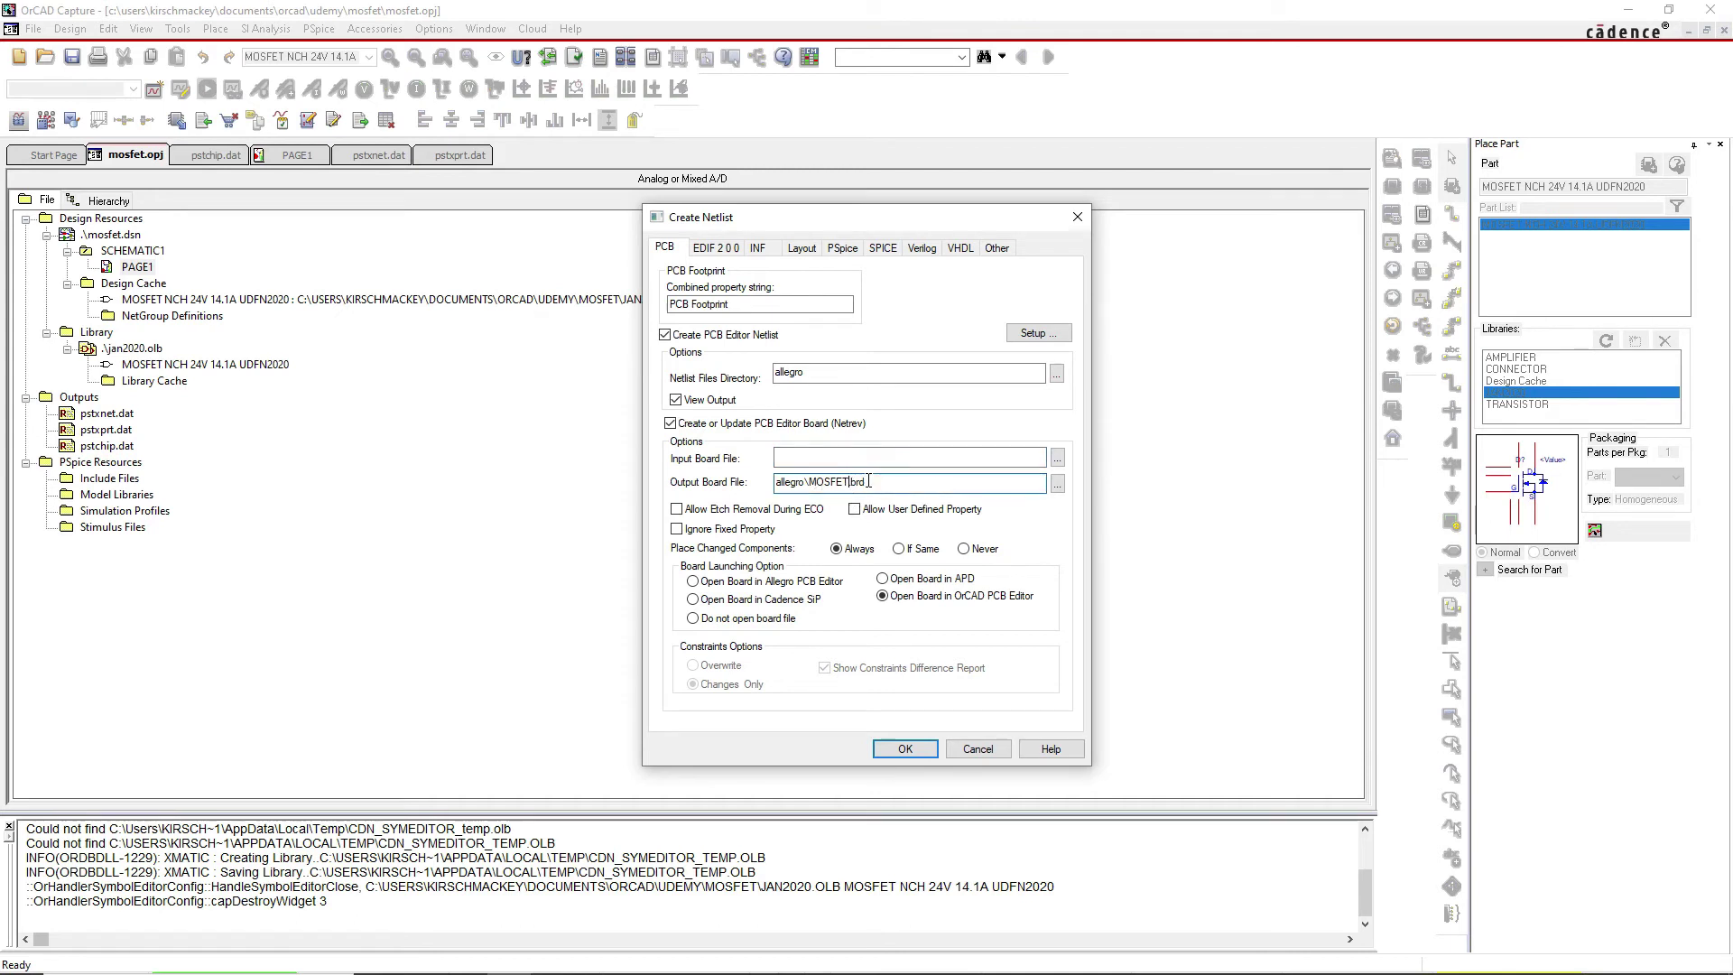
pyautogui.write('2')
pyautogui.click(903, 749)
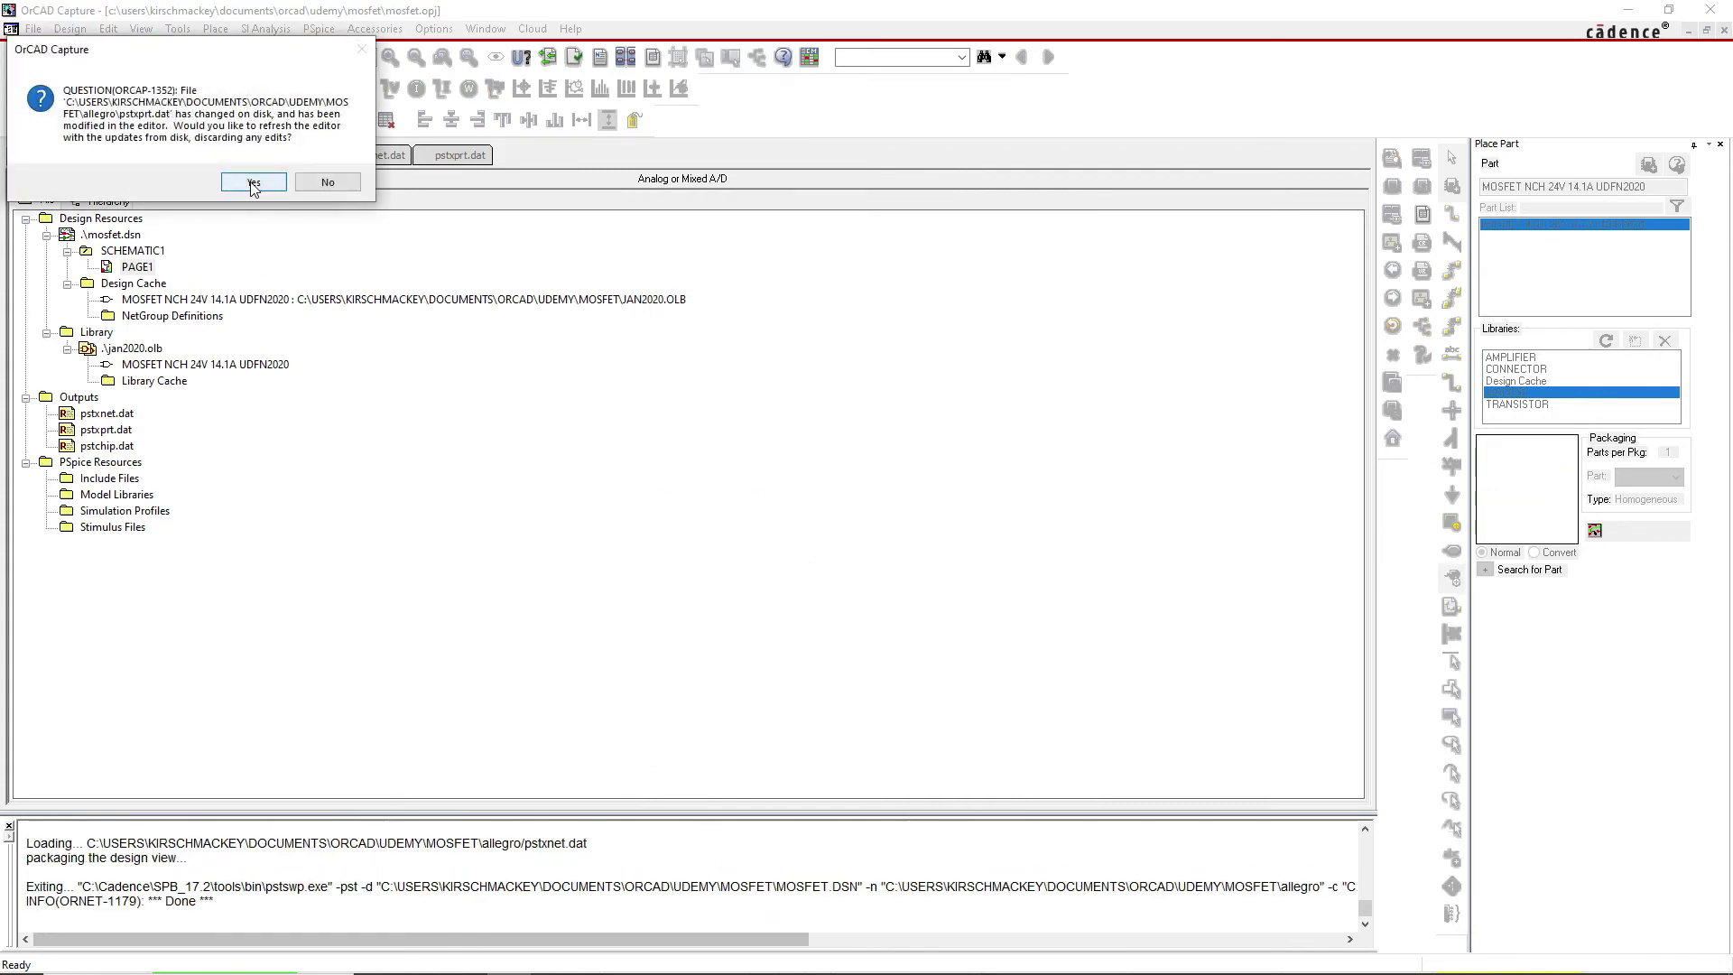
# Refresh the changed netlist files from disk and open the board in OrCAD PCB Designer Professional w/PSpice
pyautogui.click(254, 184)
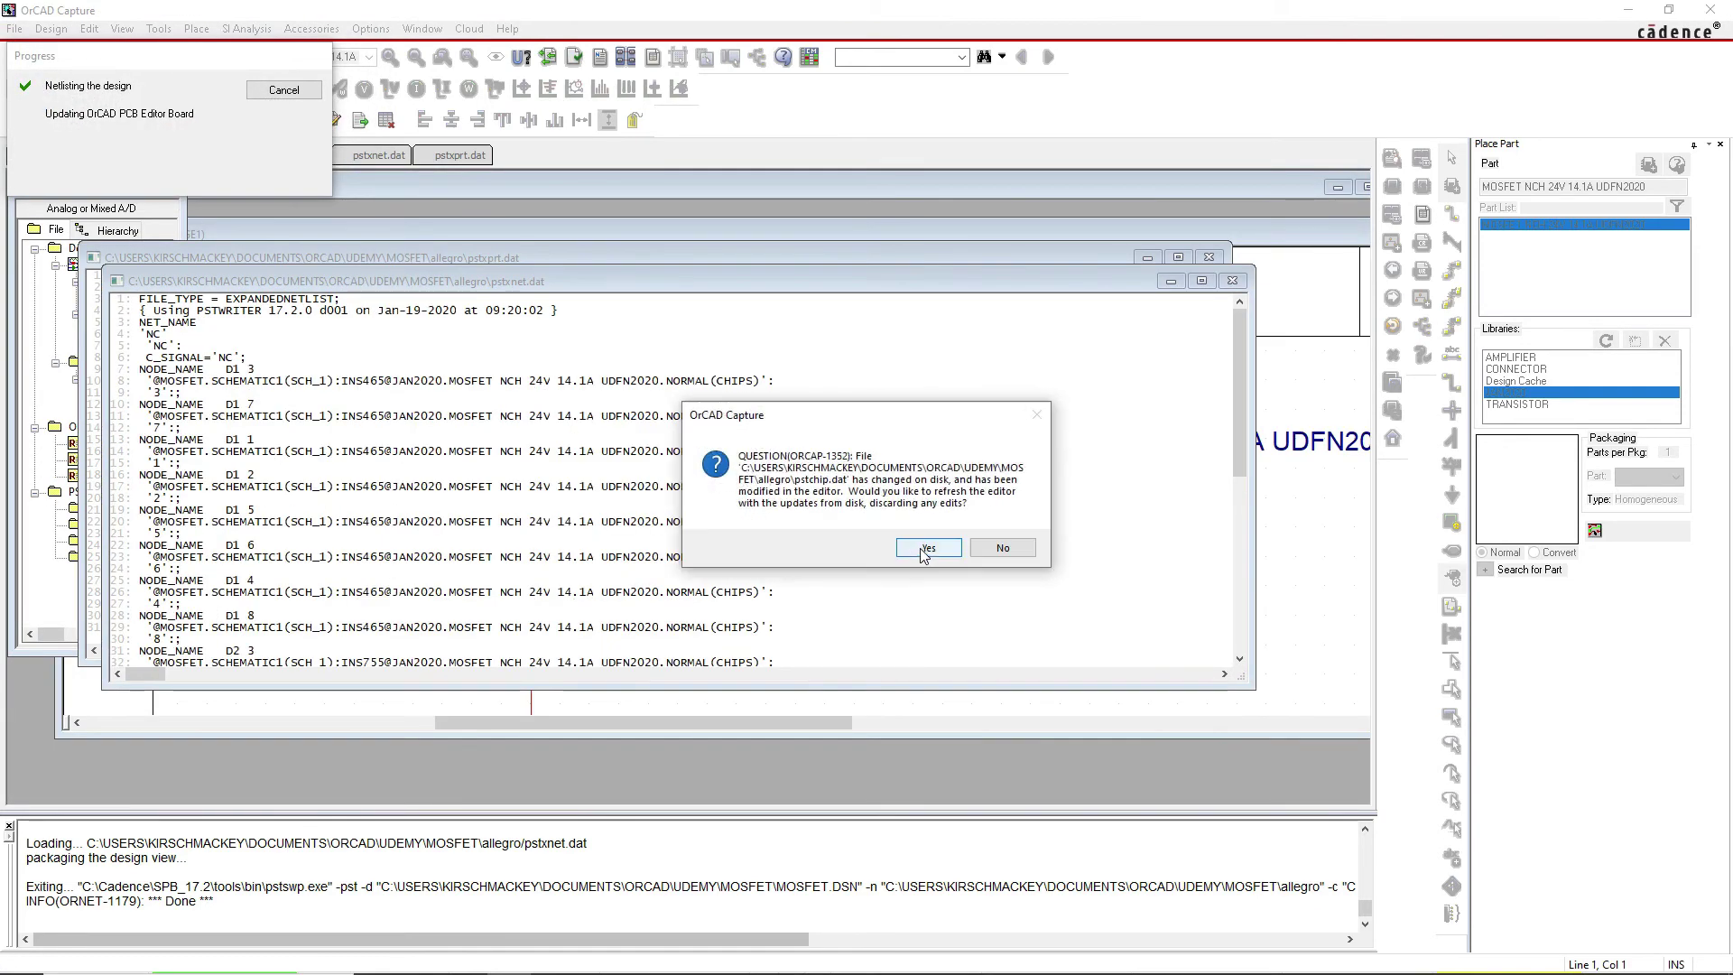
pyautogui.click(927, 548)
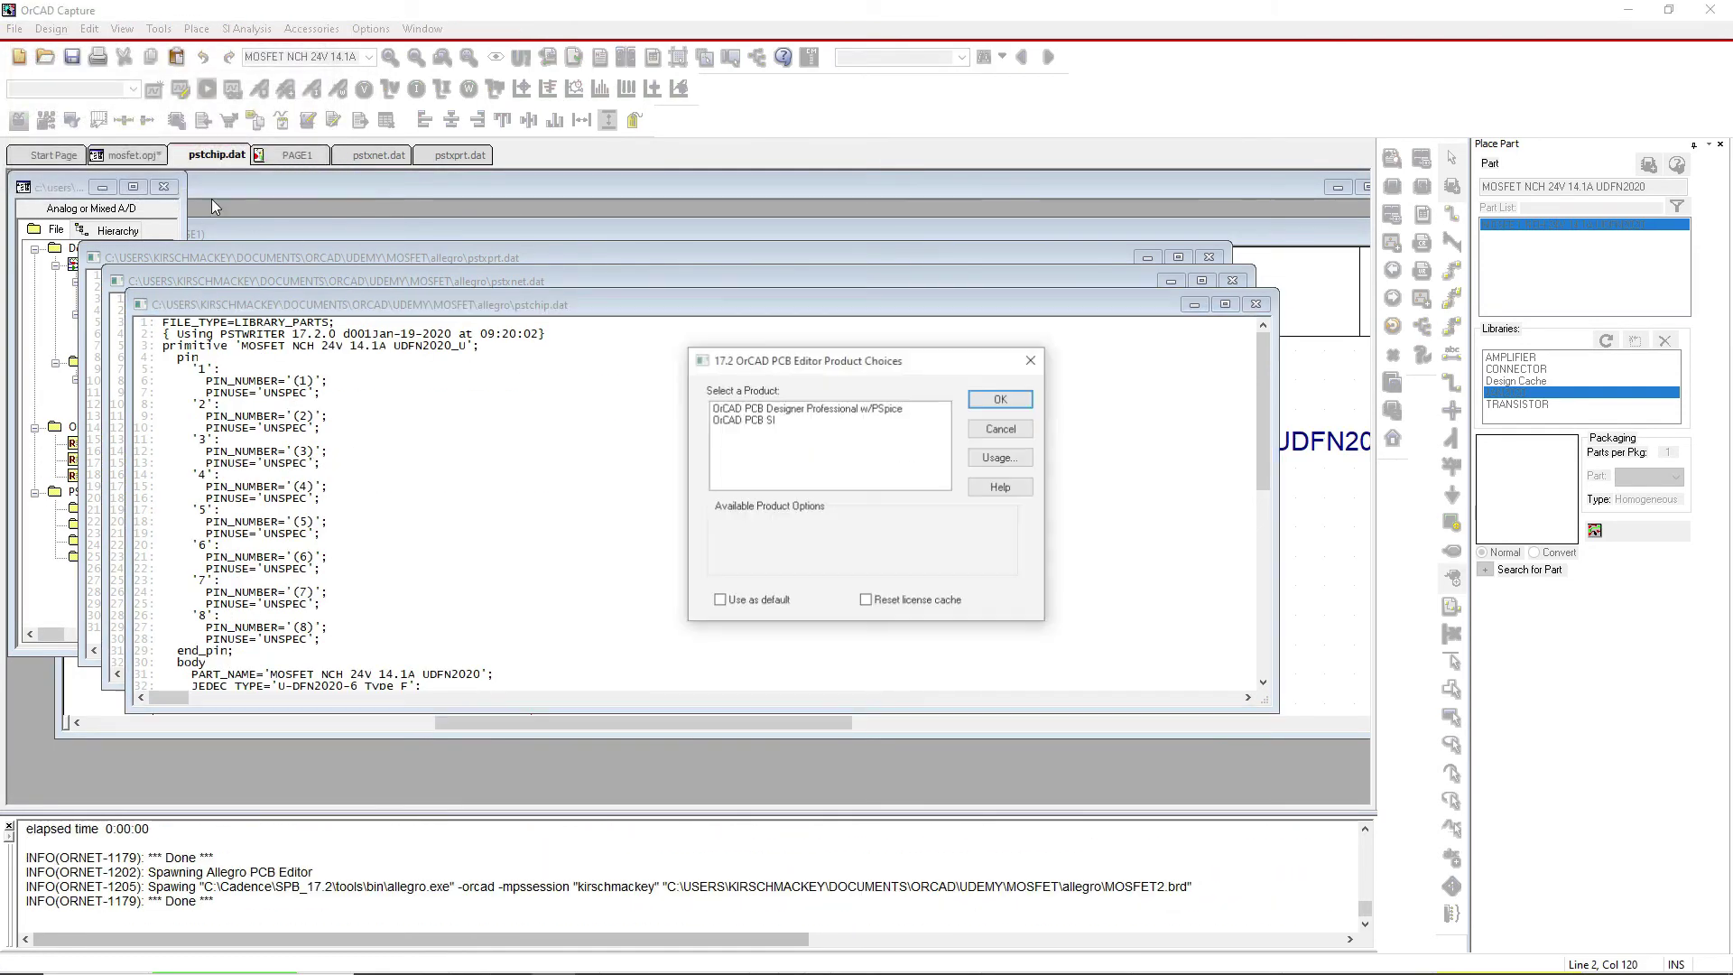
pyautogui.click(975, 399)
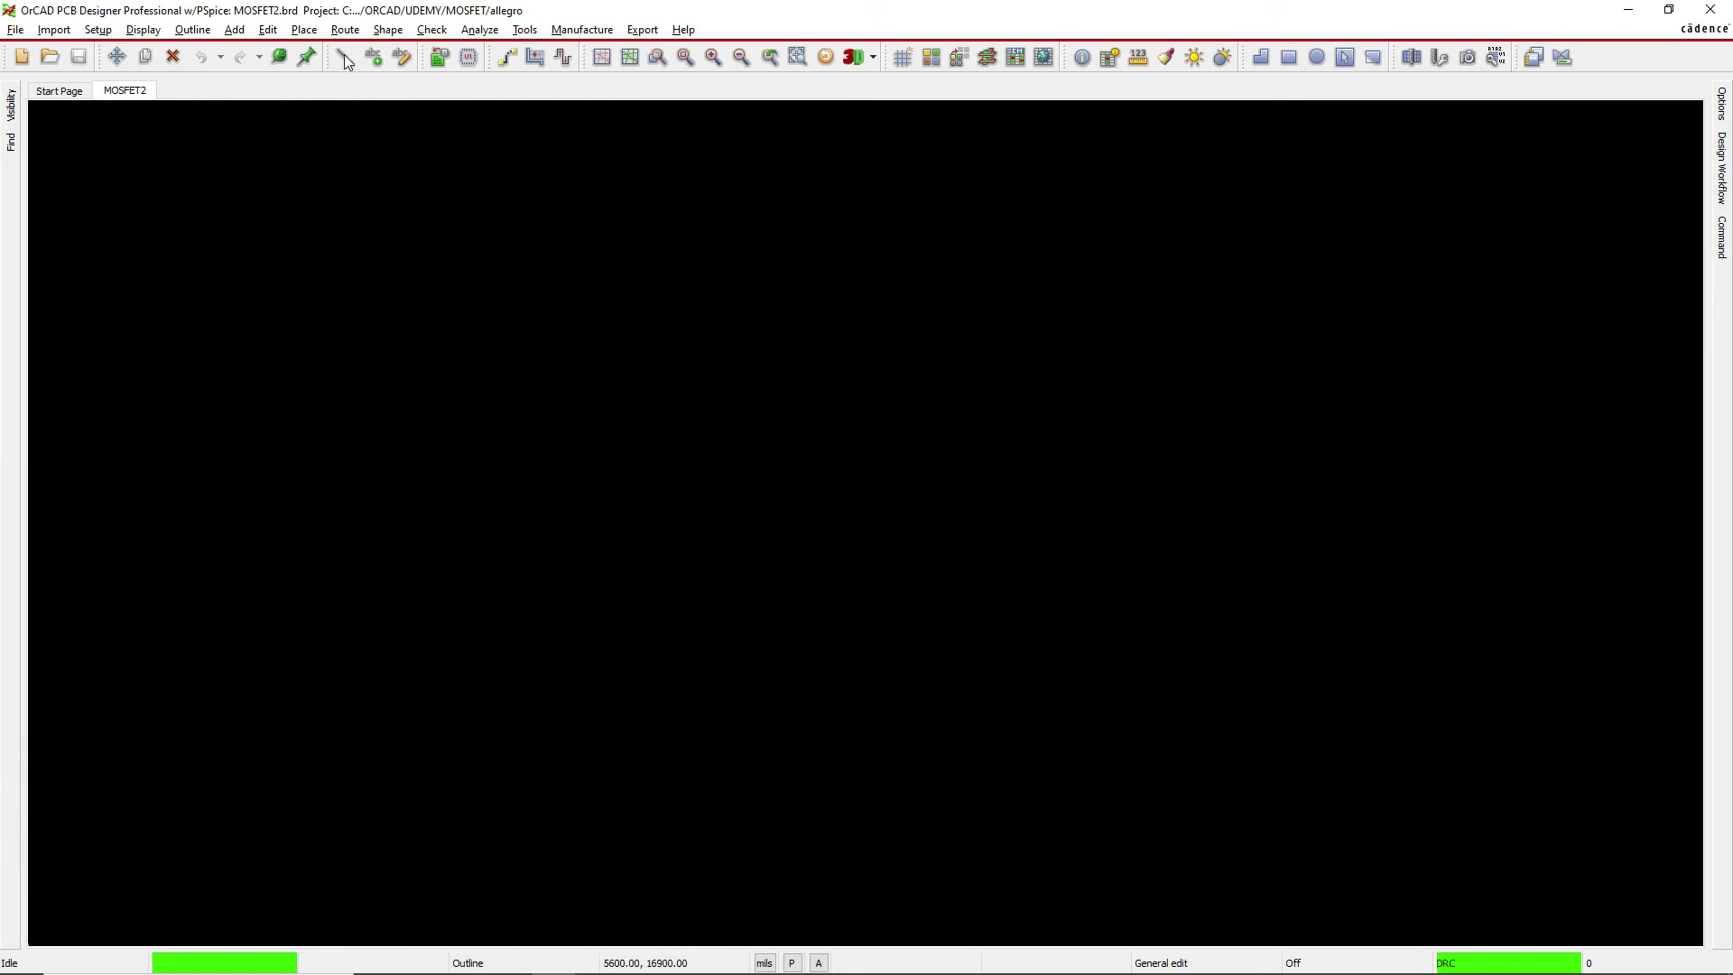
# Start manual component placement, select both D1 and D2 by refdes, and hide the Placement dialog
pyautogui.click(304, 30)
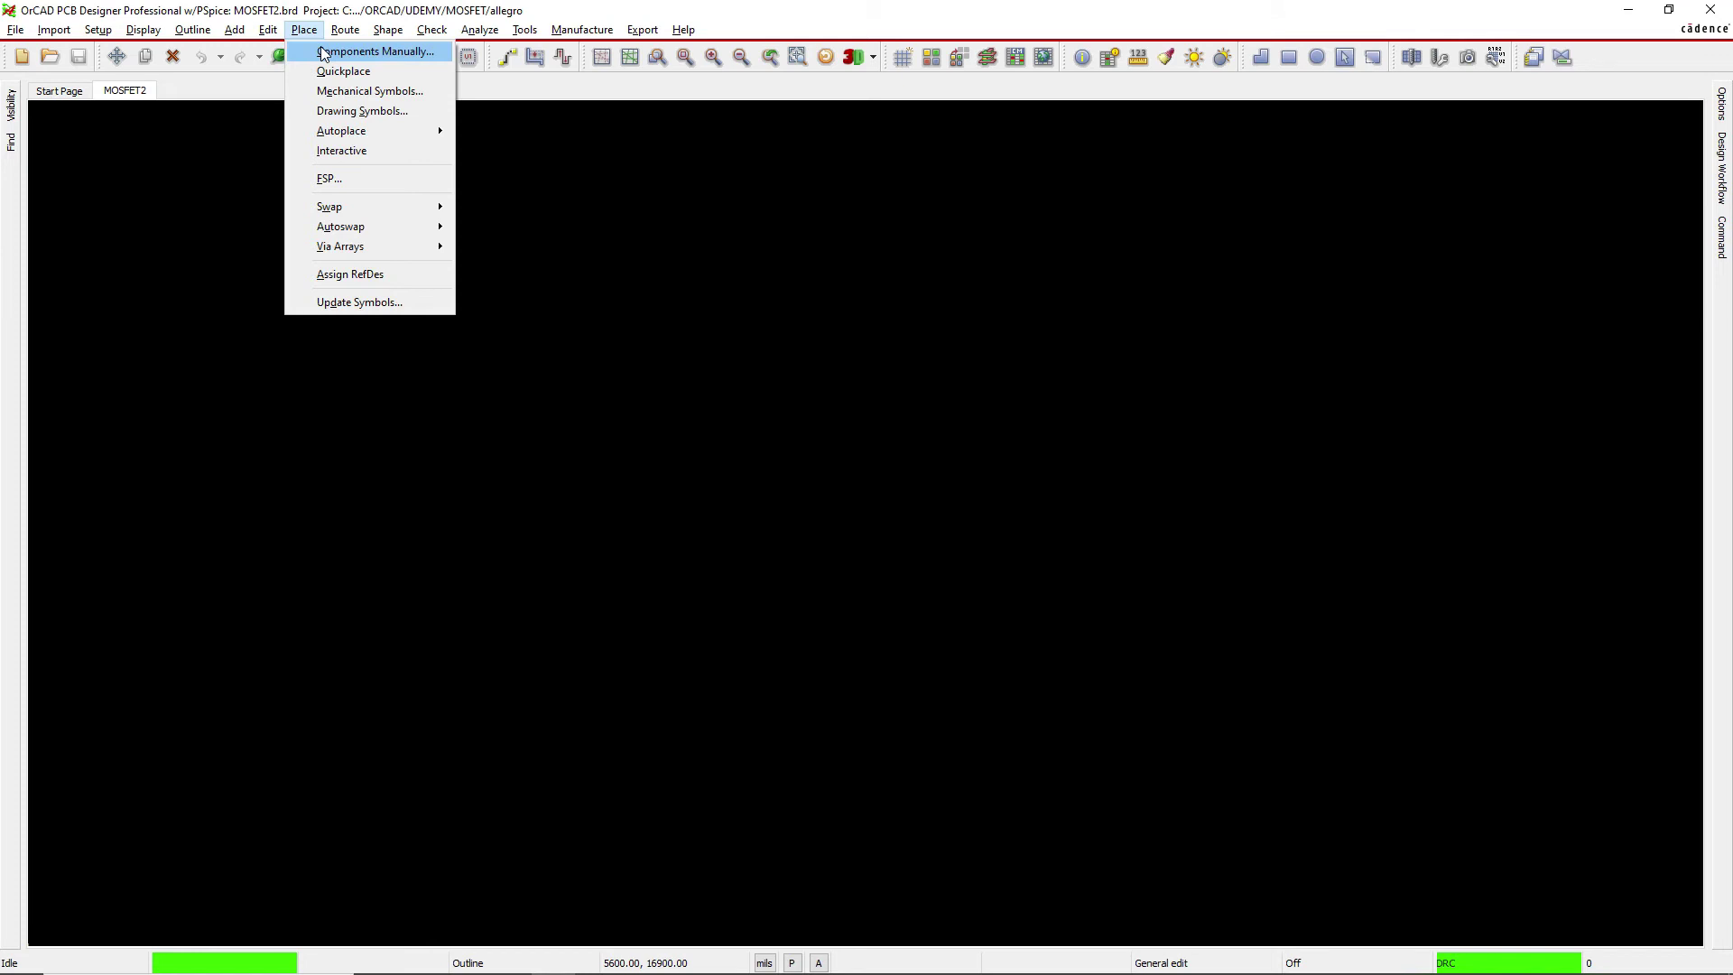
pyautogui.click(323, 53)
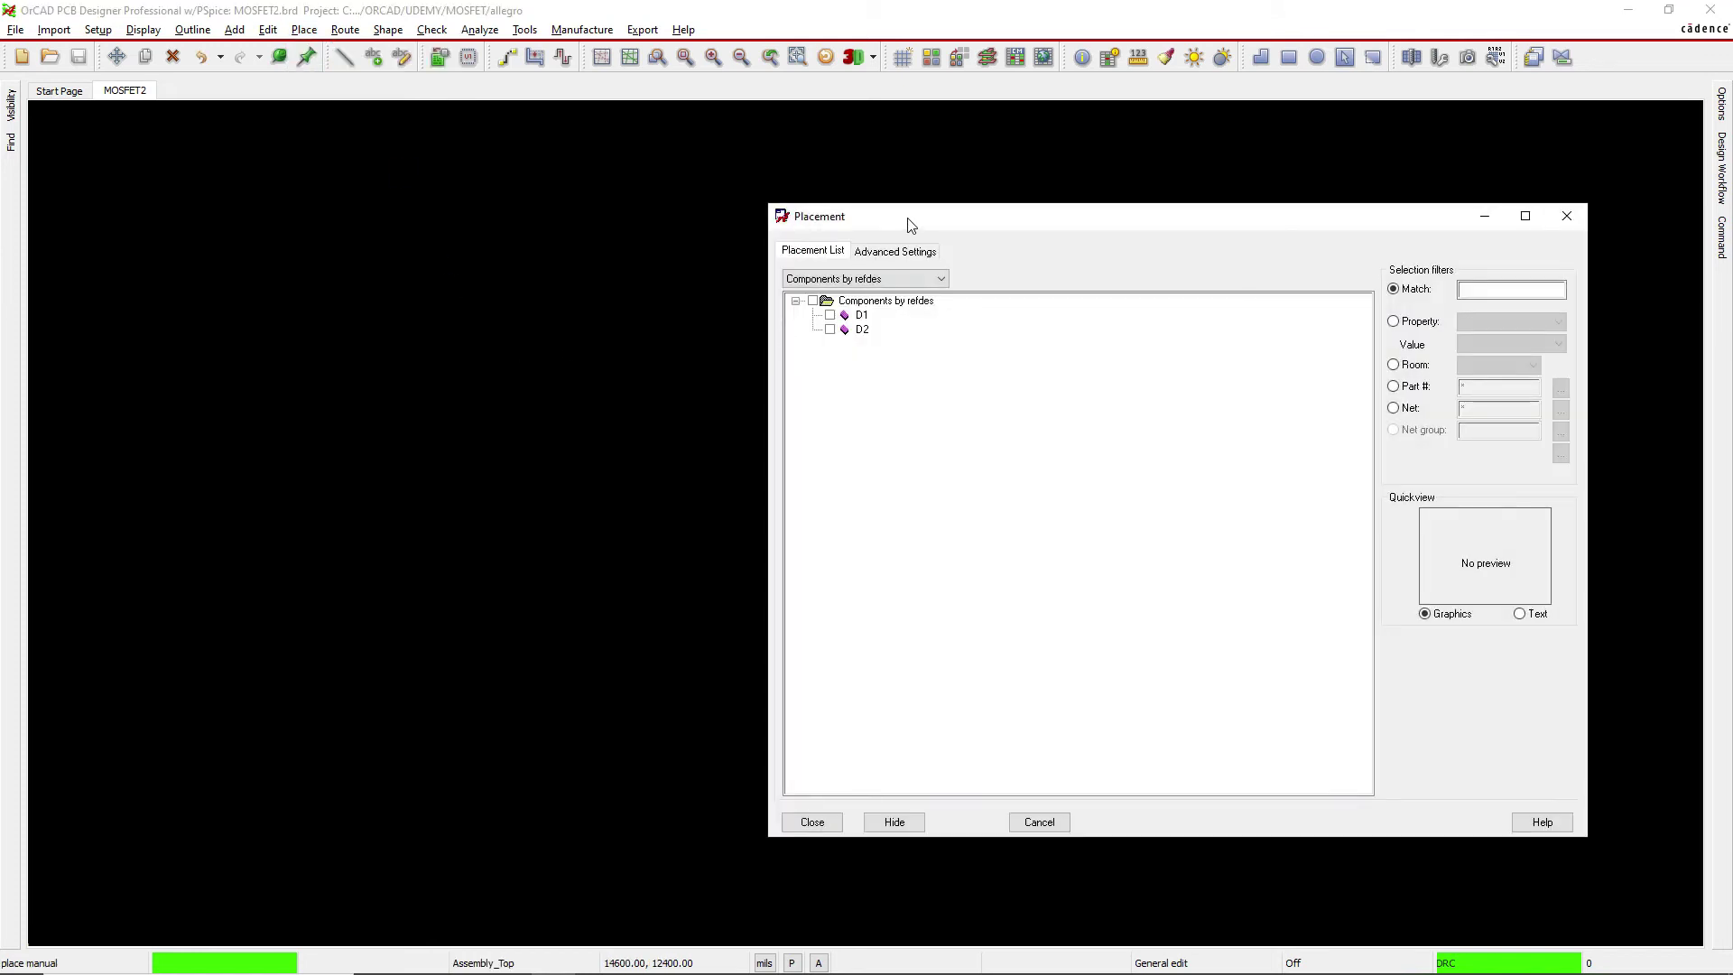
pyautogui.moveTo(910, 224); pyautogui.dragTo(386, 218)
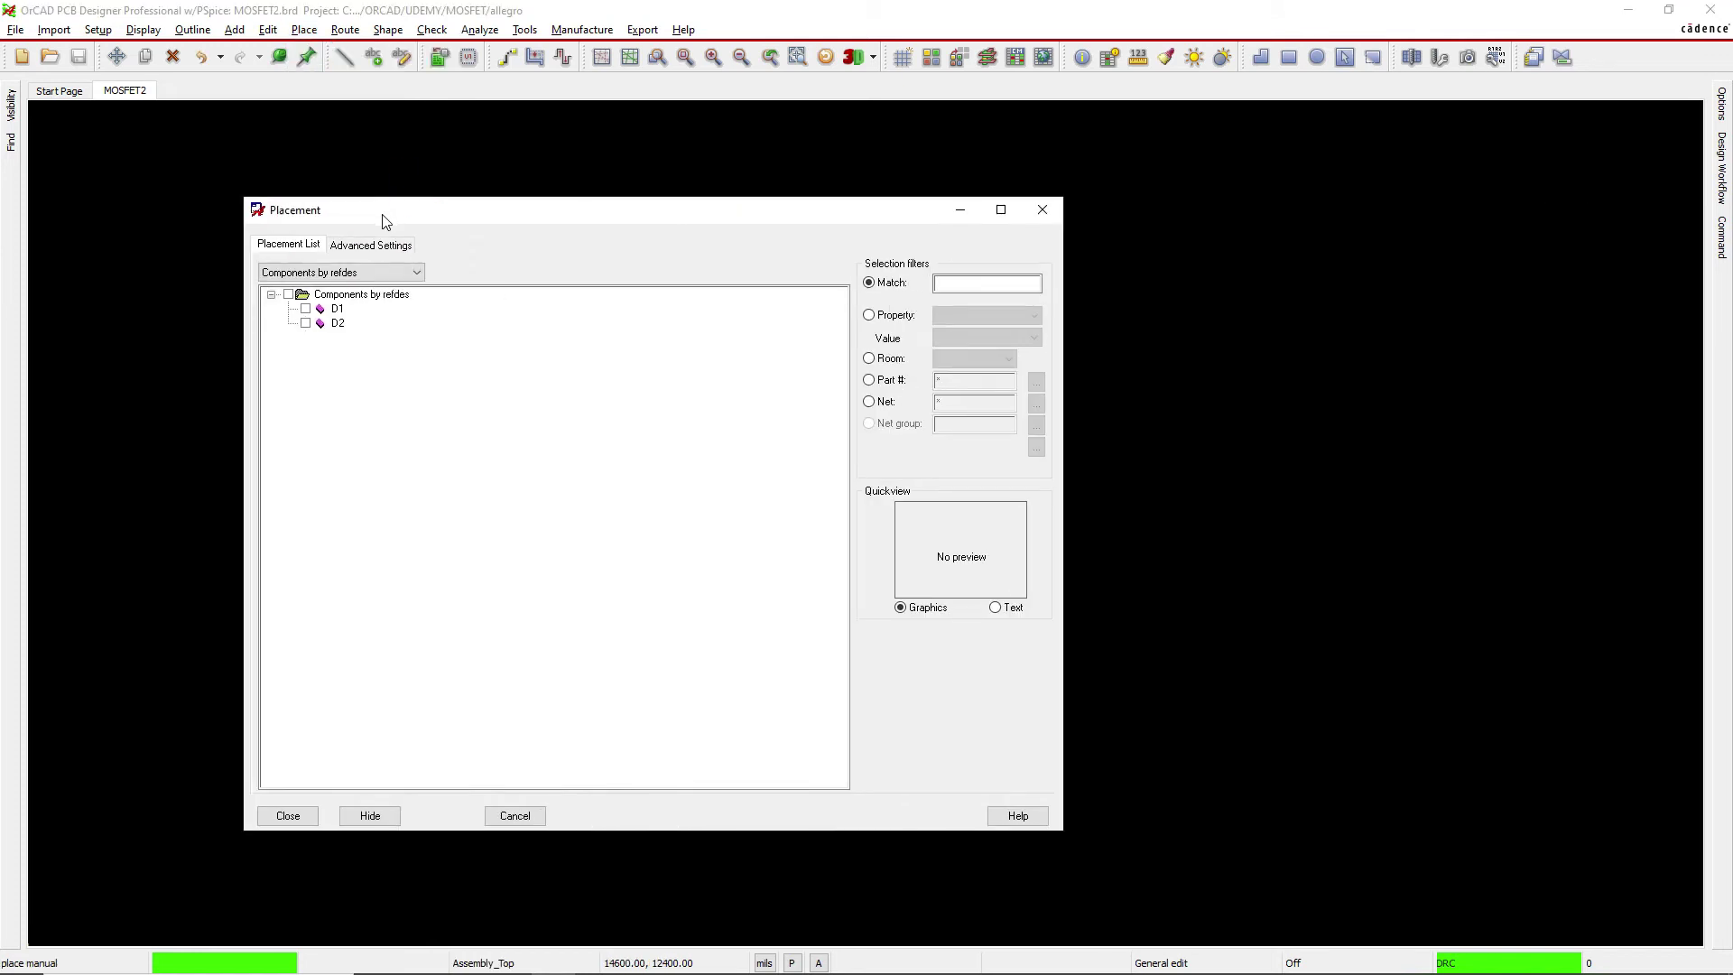
pyautogui.click(306, 309)
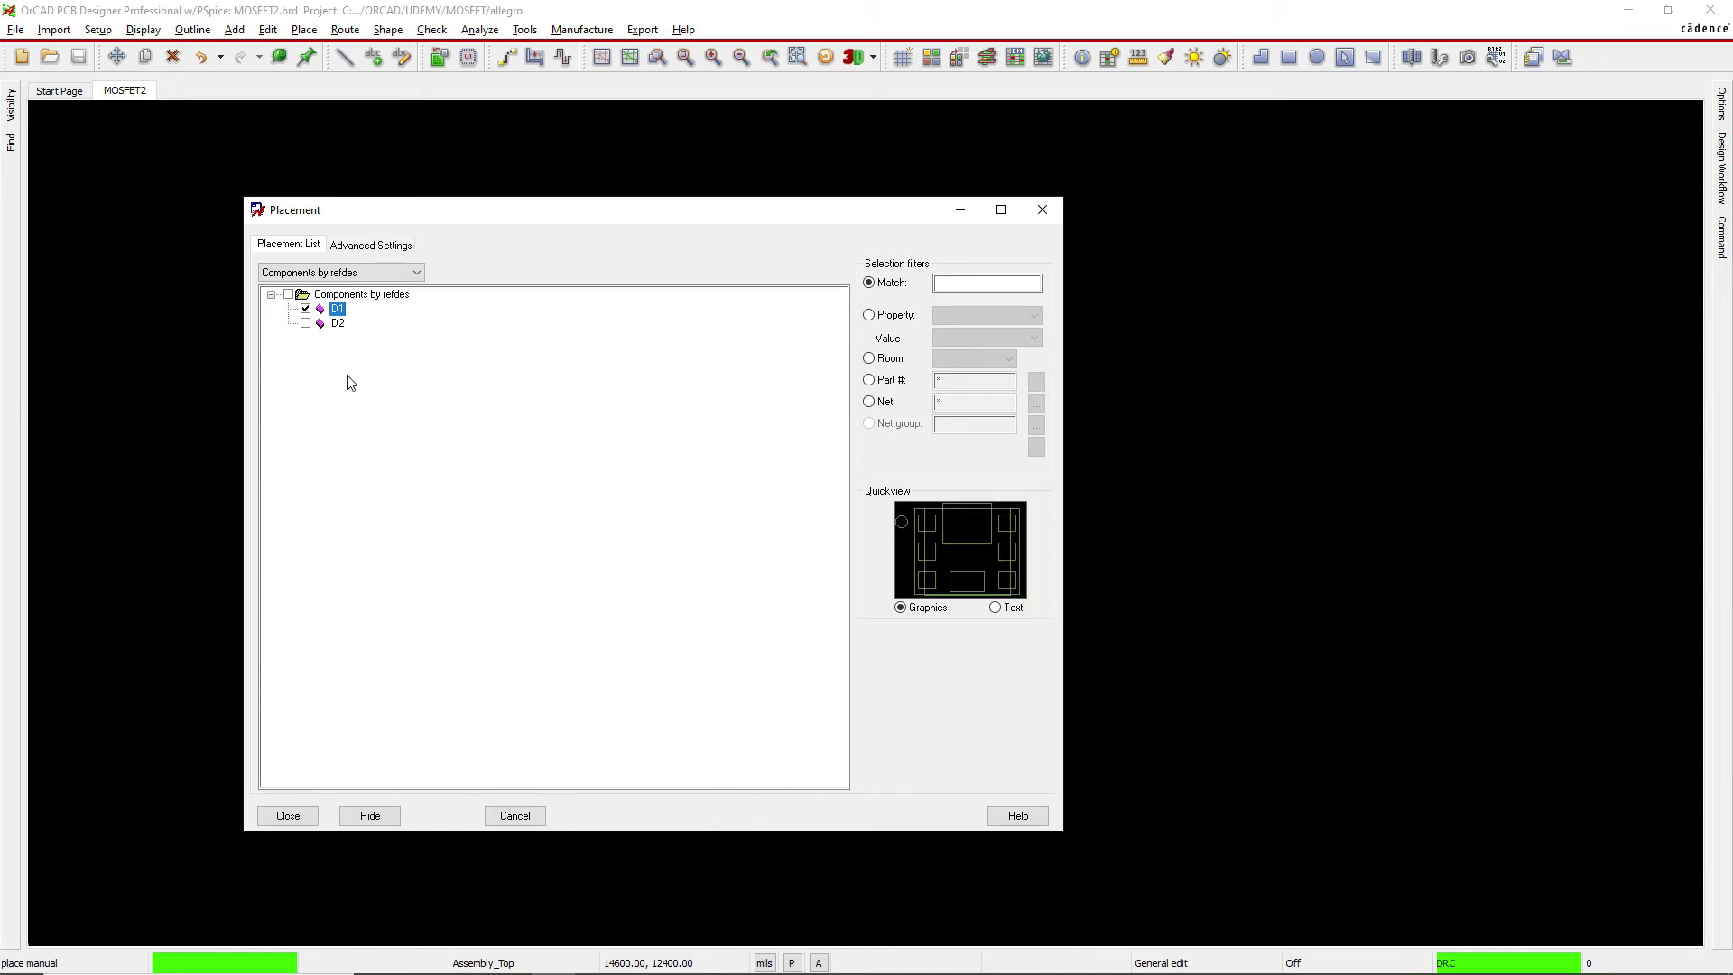
pyautogui.click(306, 308)
pyautogui.click(306, 324)
pyautogui.click(306, 323)
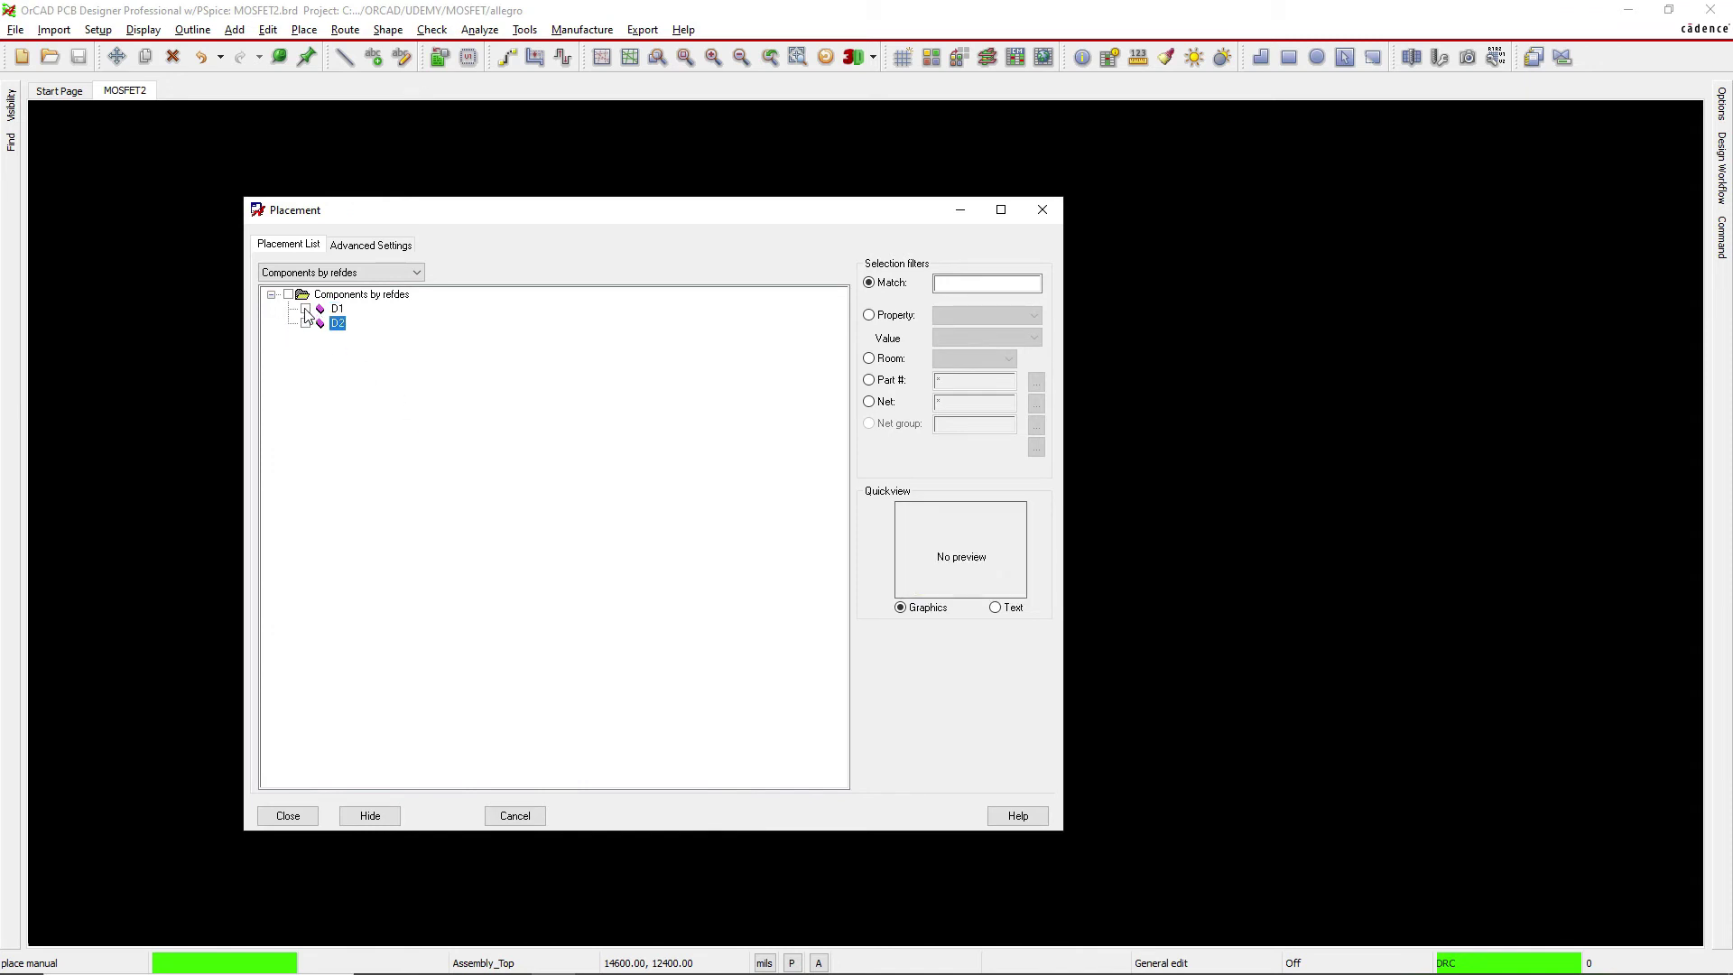
pyautogui.click(289, 296)
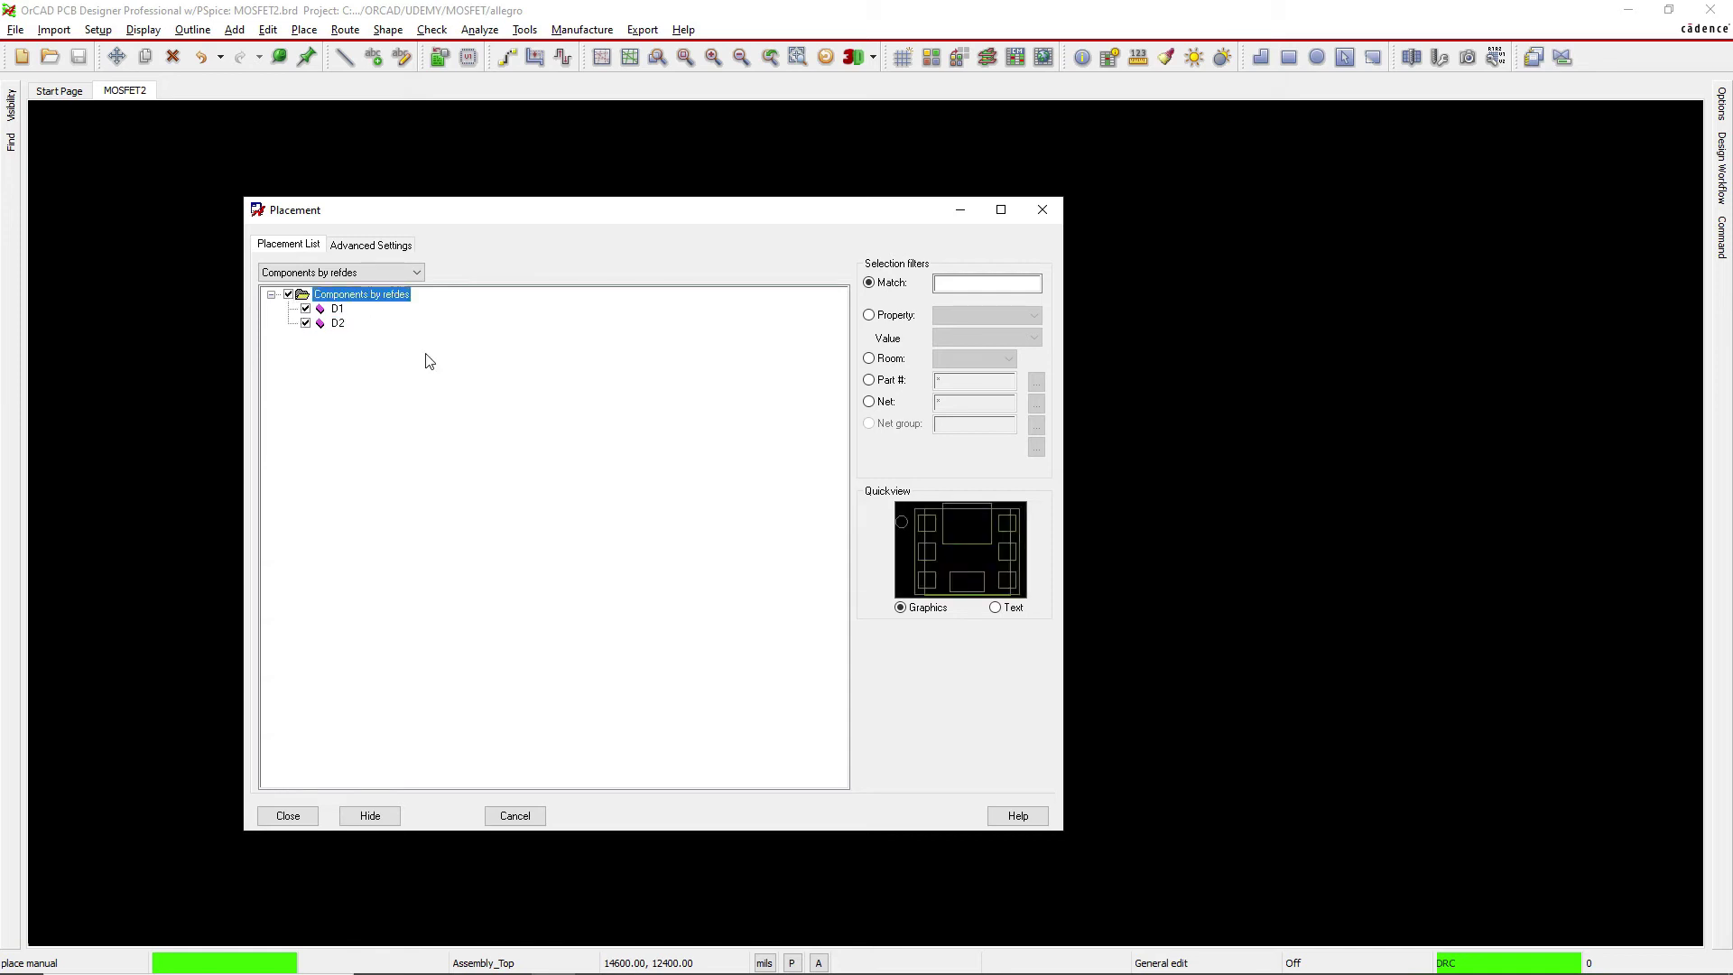
pyautogui.click(388, 813)
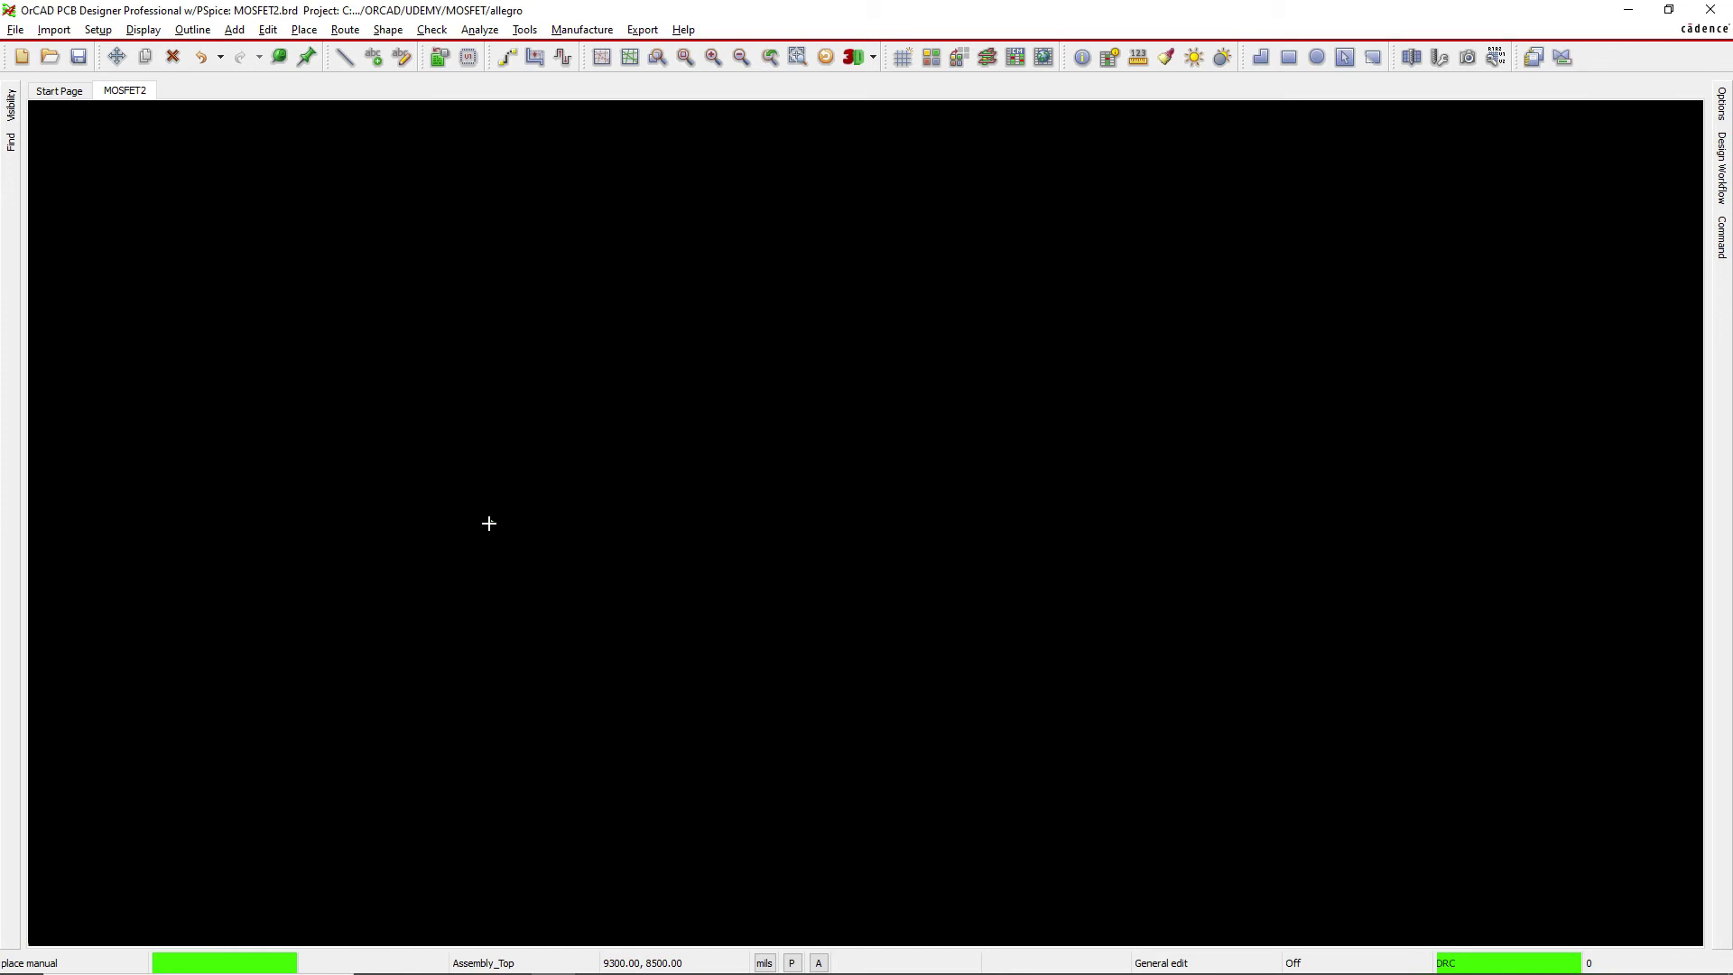
# Place footprint D1 on the board, place D2 to its right, and finish the placement command
pyautogui.scroll(3, 489, 522)
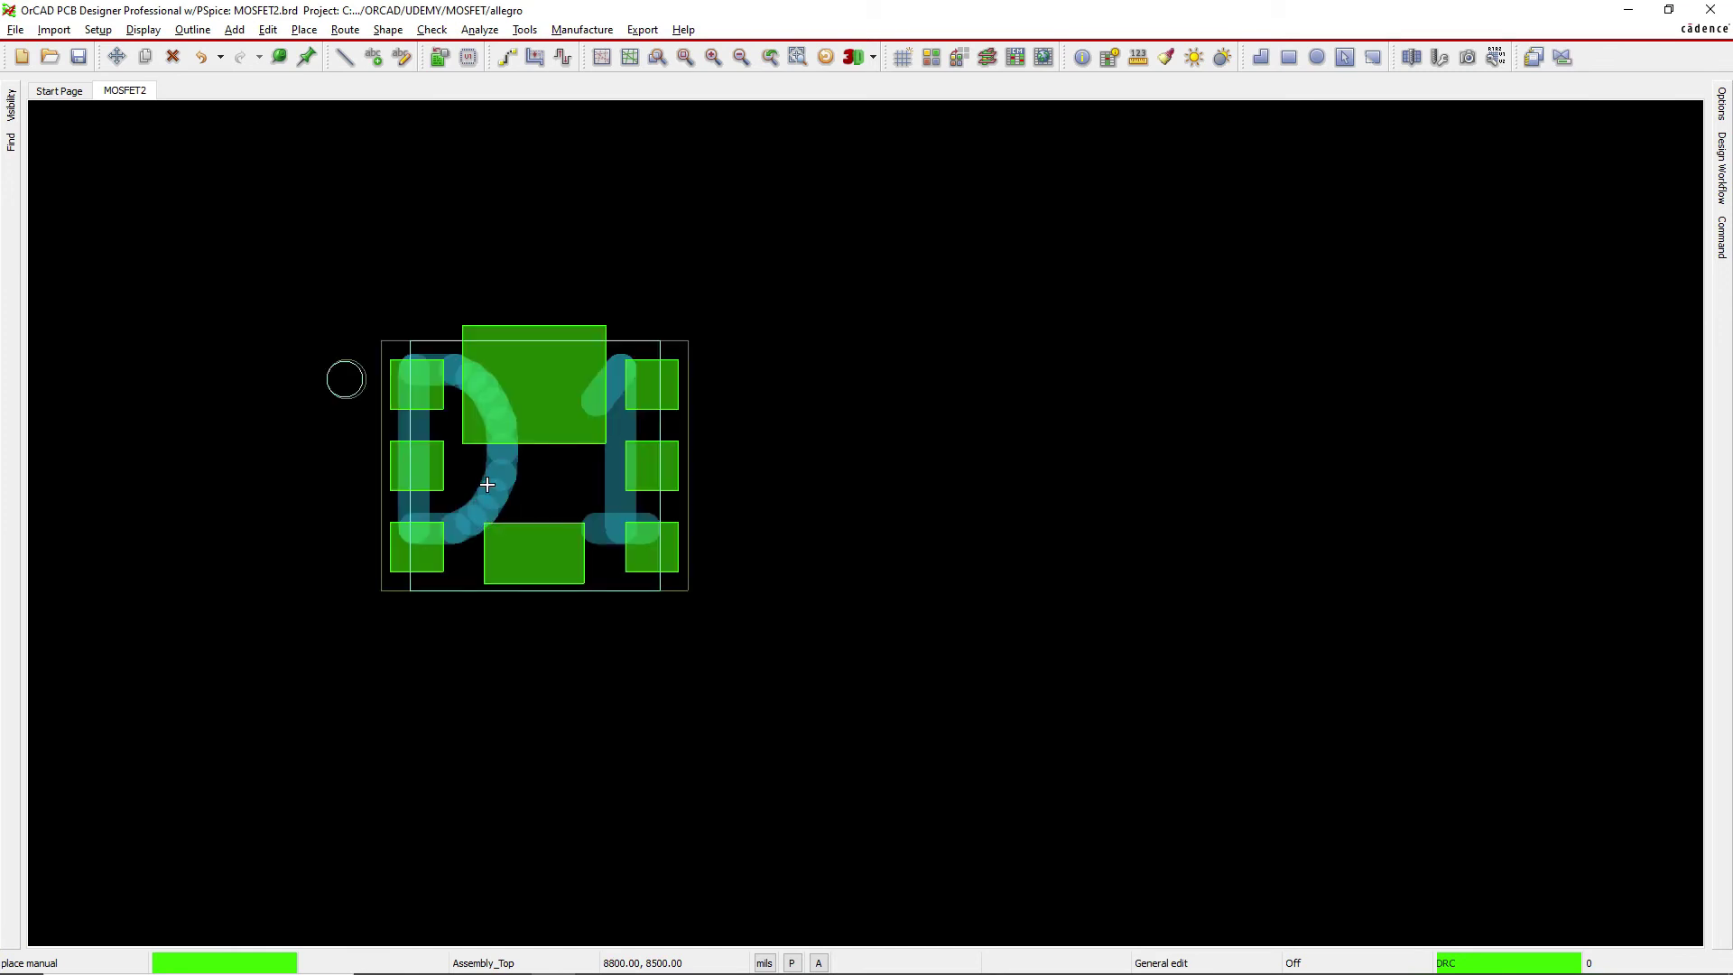
pyautogui.click(488, 522)
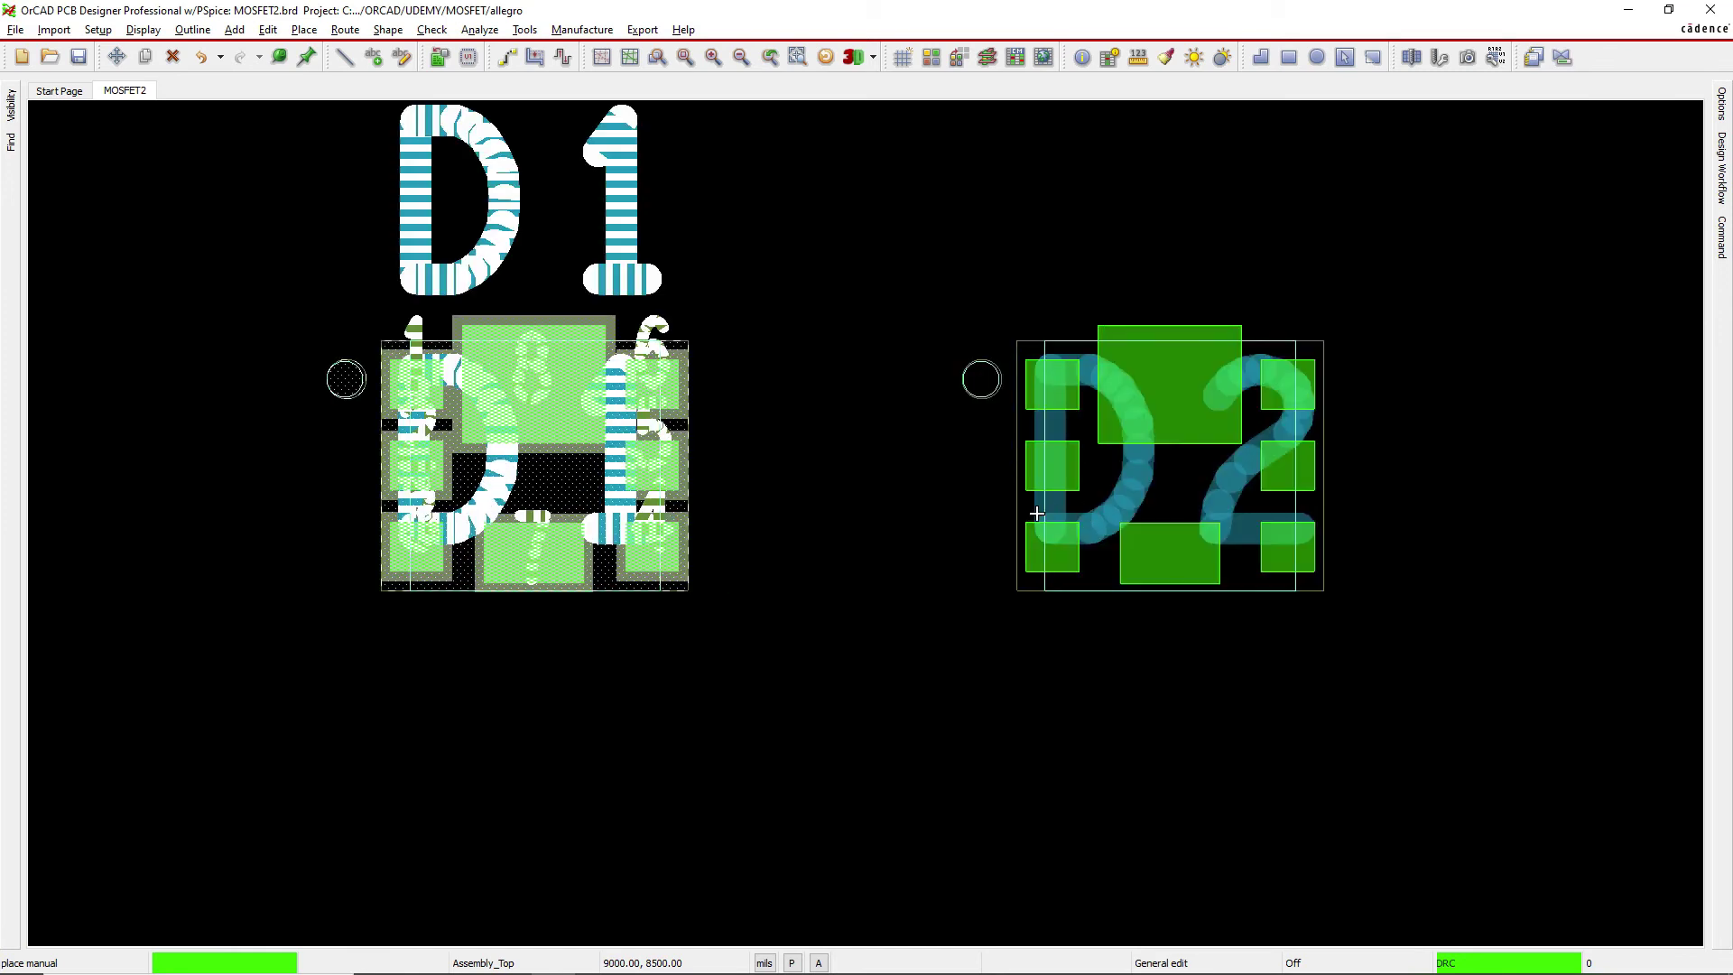
pyautogui.click(1084, 499)
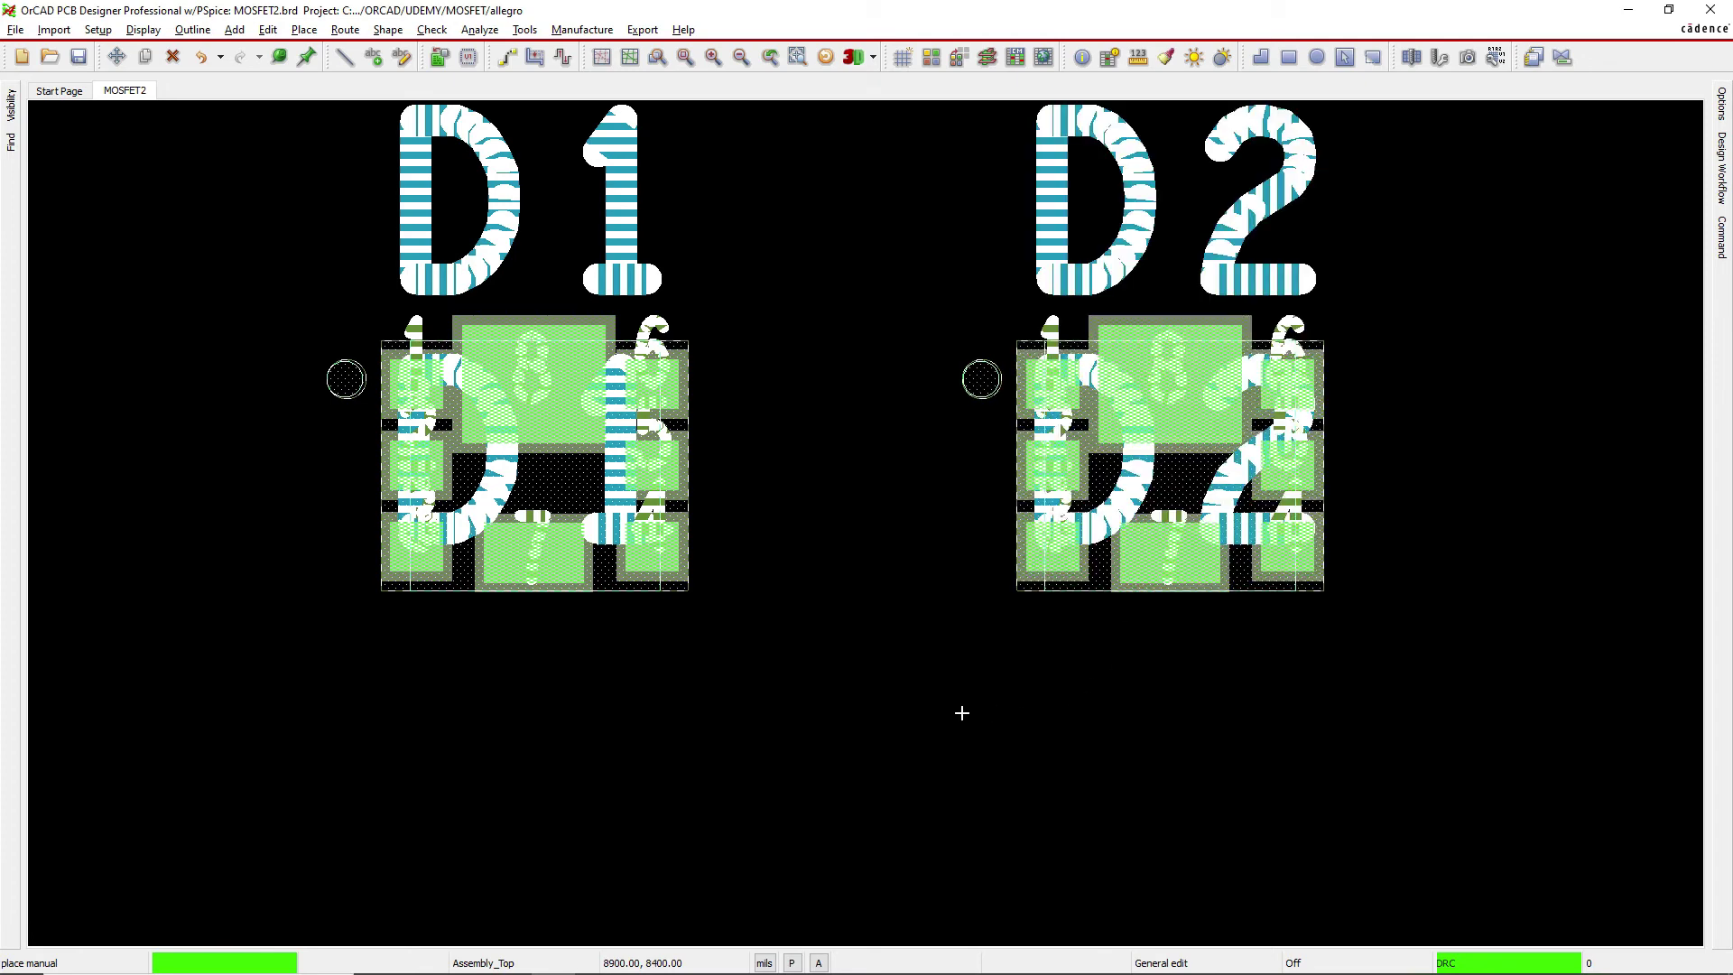
pyautogui.scroll(-3, 943, 673)
pyautogui.rightClick(1155, 416)
pyautogui.click(1183, 424)
pyautogui.scroll(3, 913, 639)
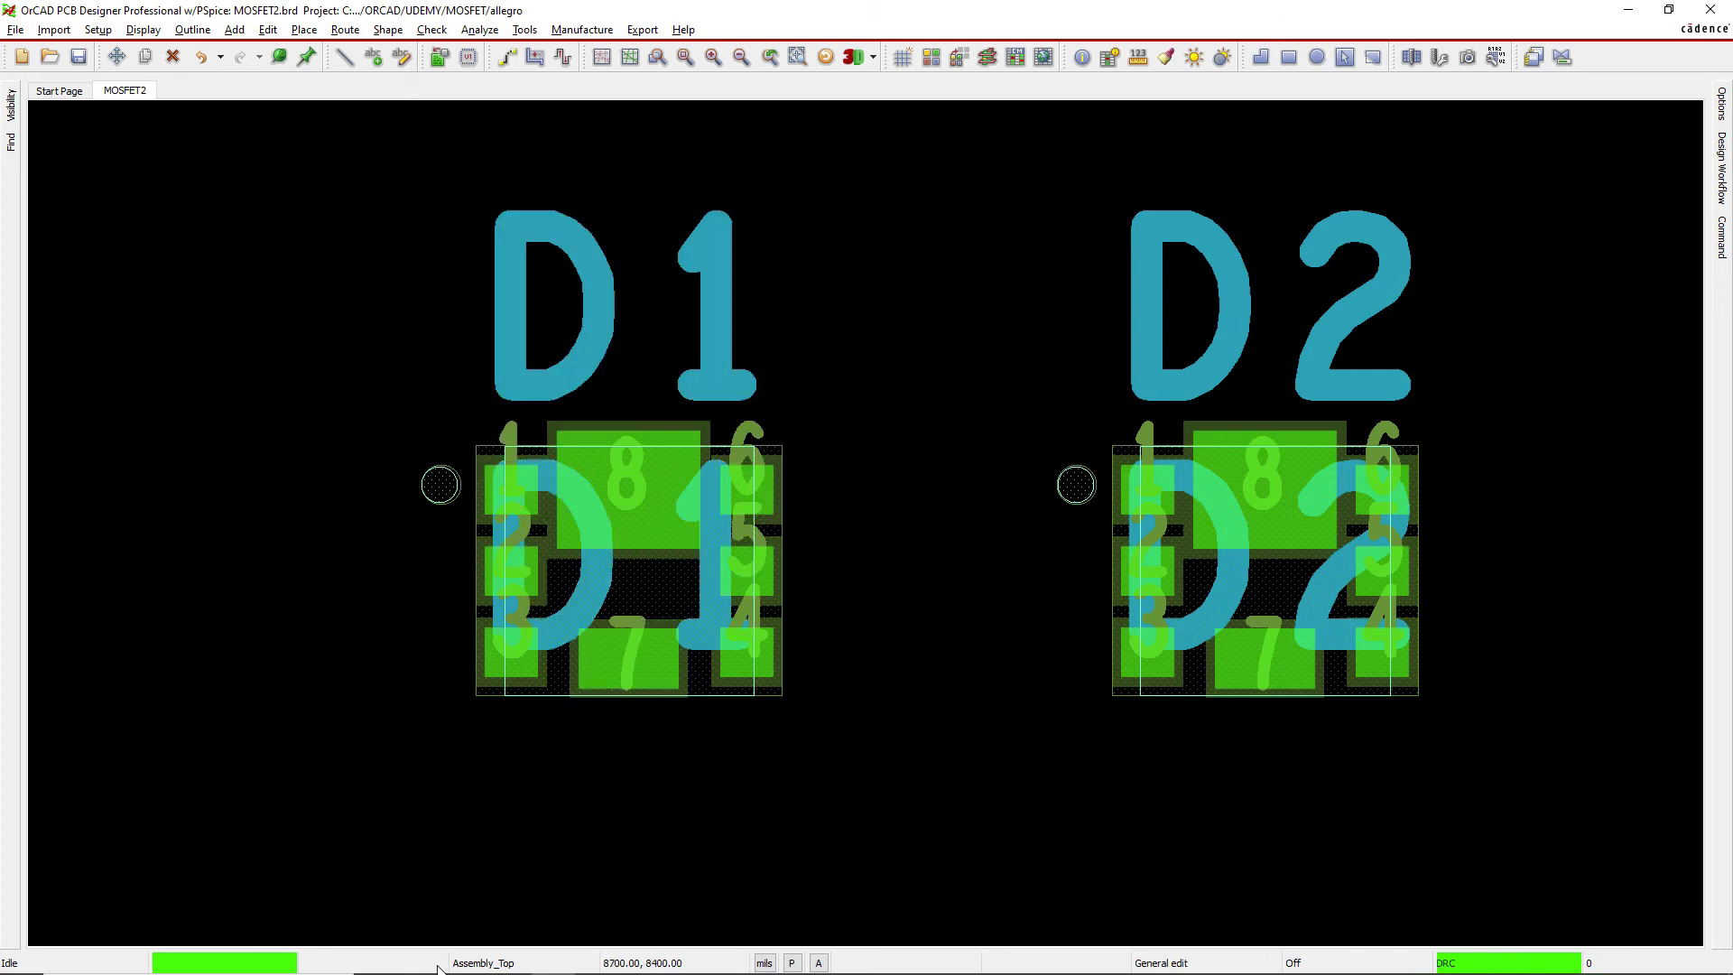
# Switch to OrCAD Capture, review the MOSFET NCH 24V 14.1A UDFN2020 part in jan2020.olb, save and close it, and save the project
pyautogui.click(508, 966)
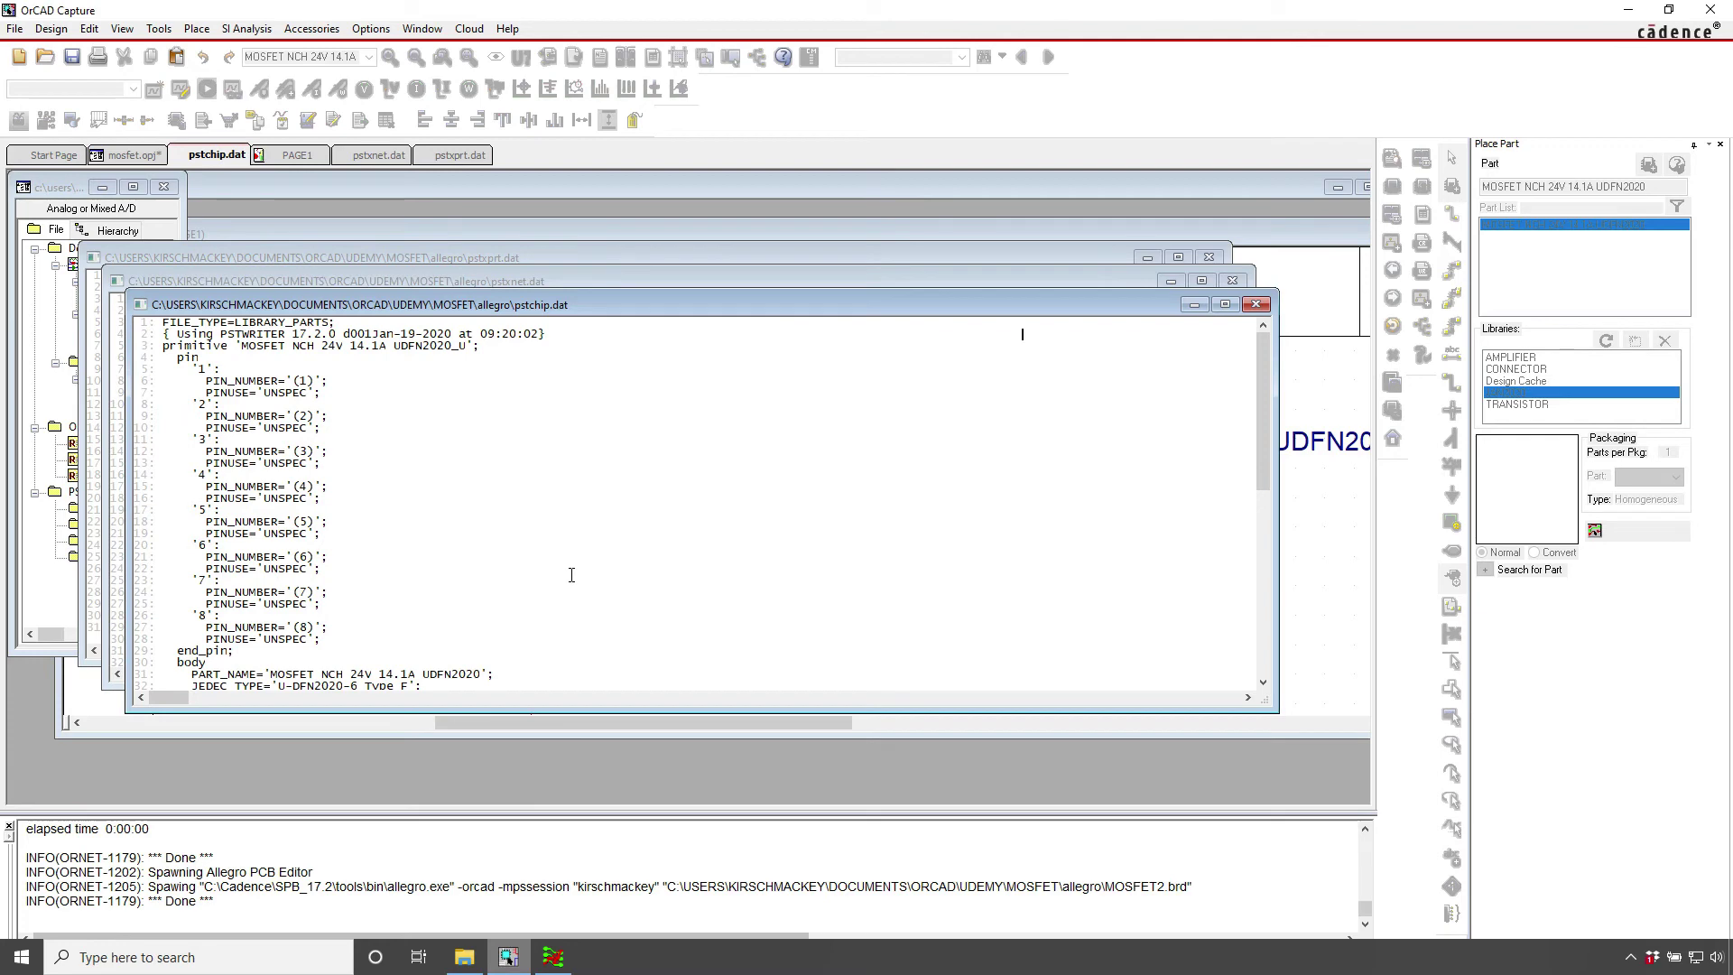
pyautogui.click(79, 209)
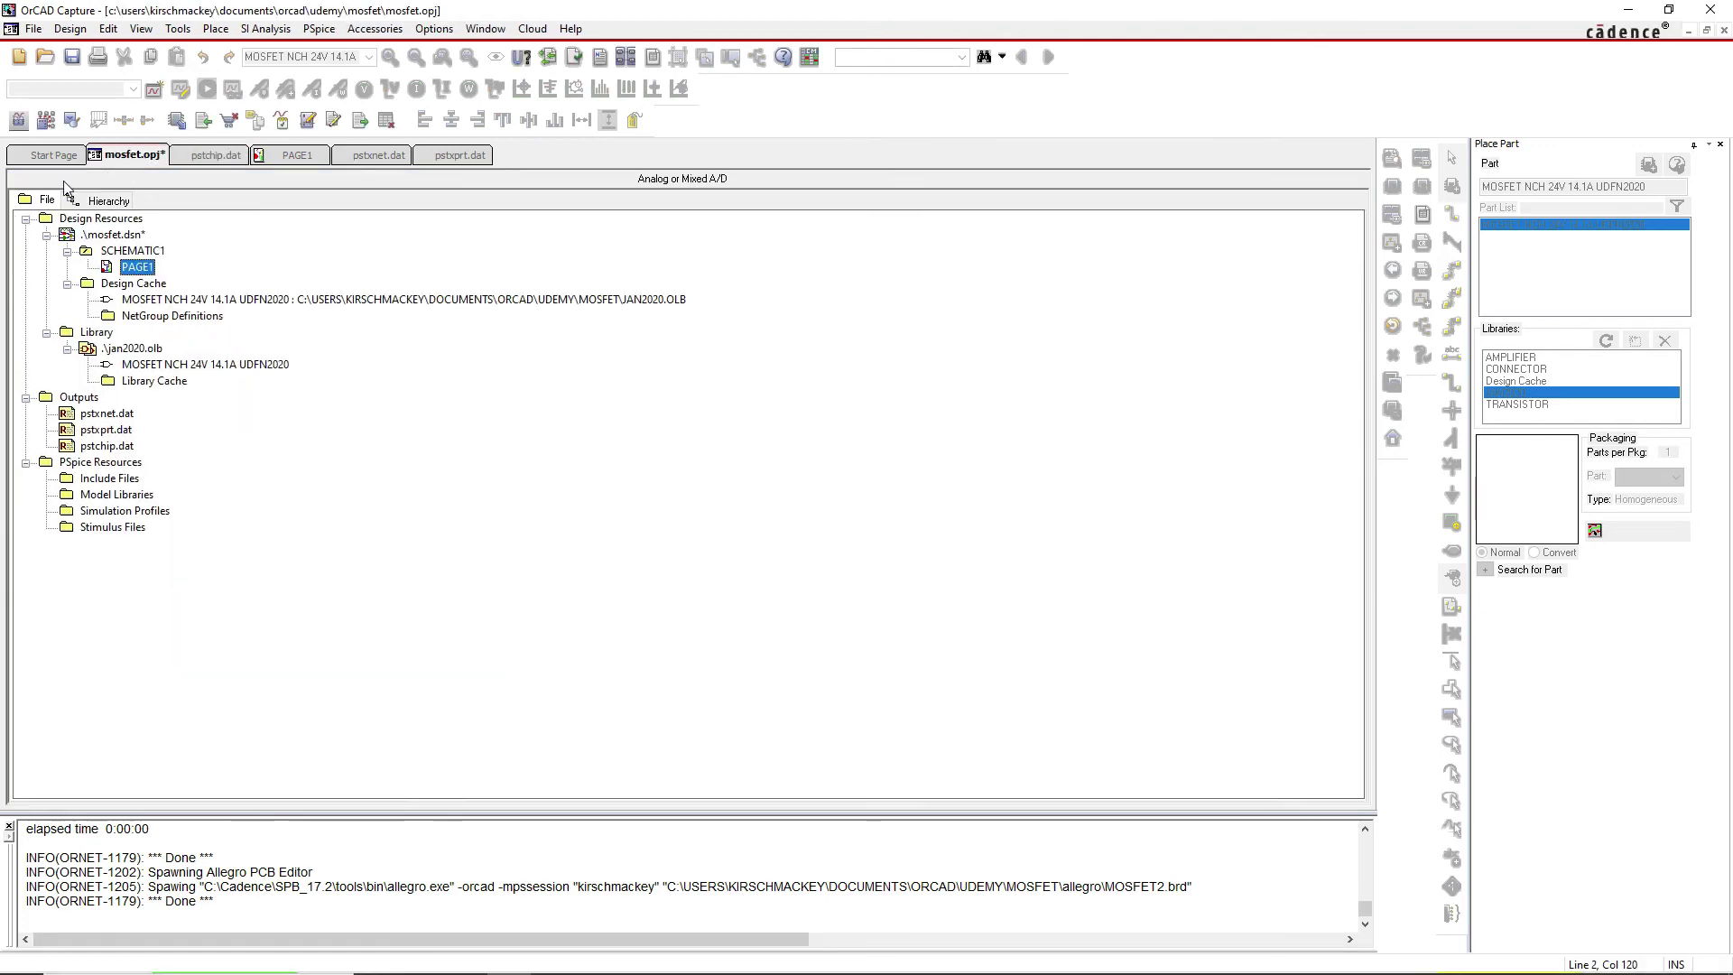
pyautogui.doubleClick(156, 366)
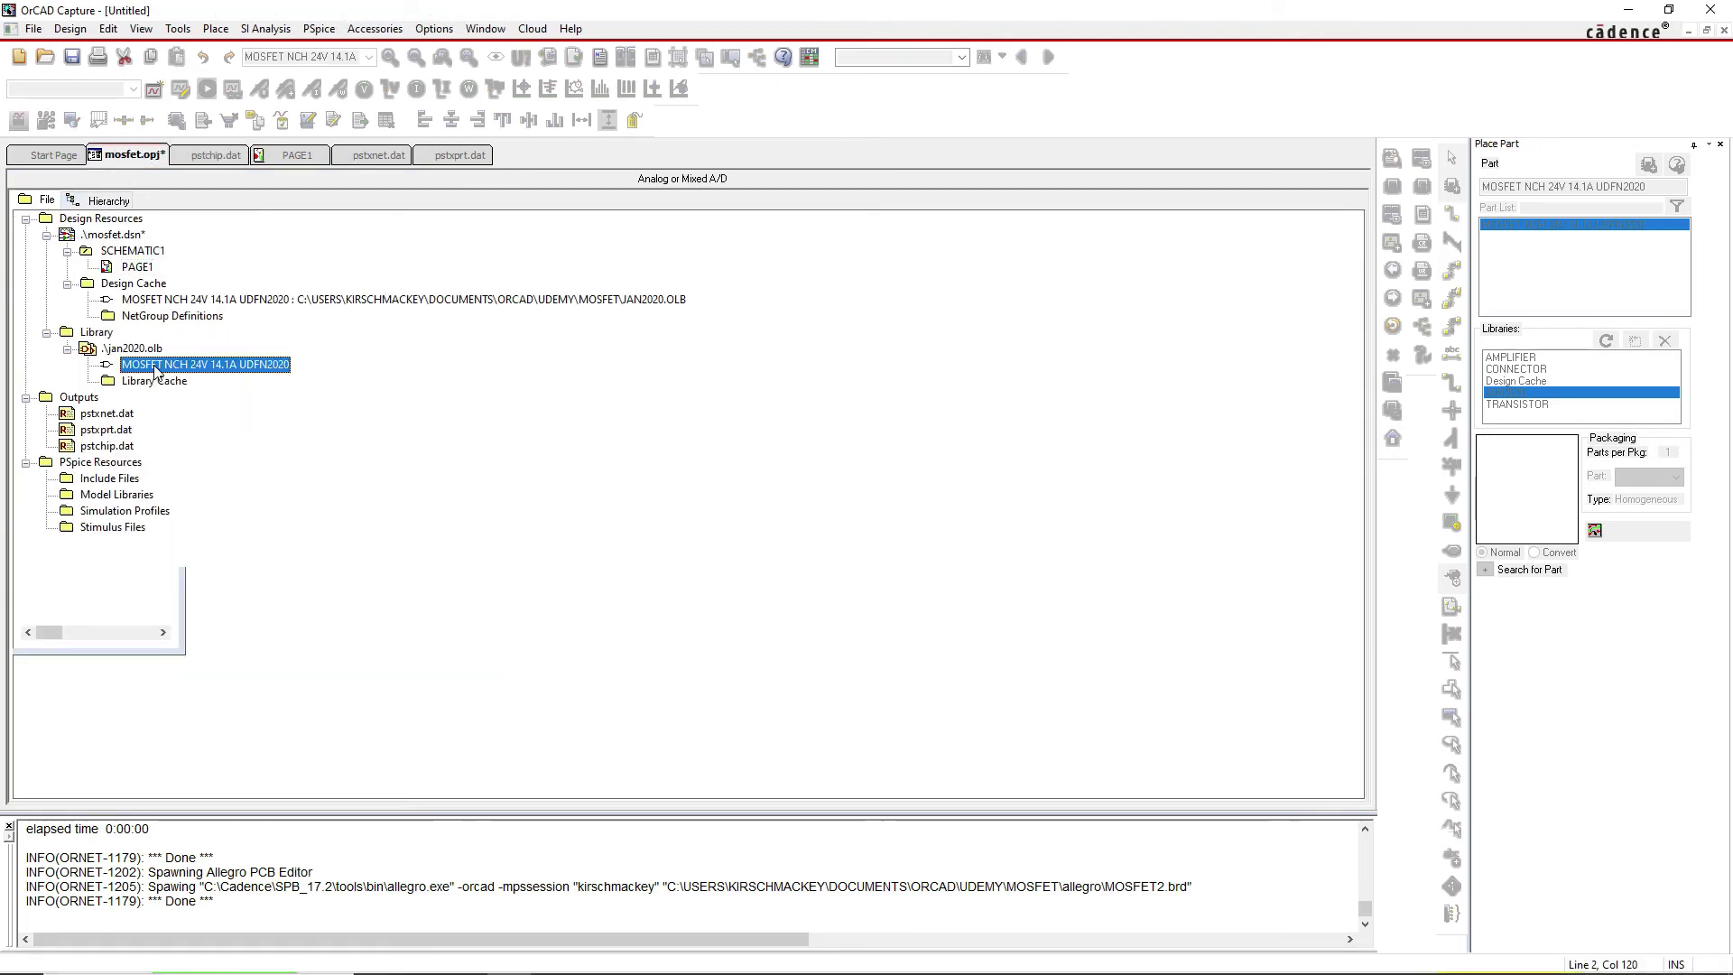
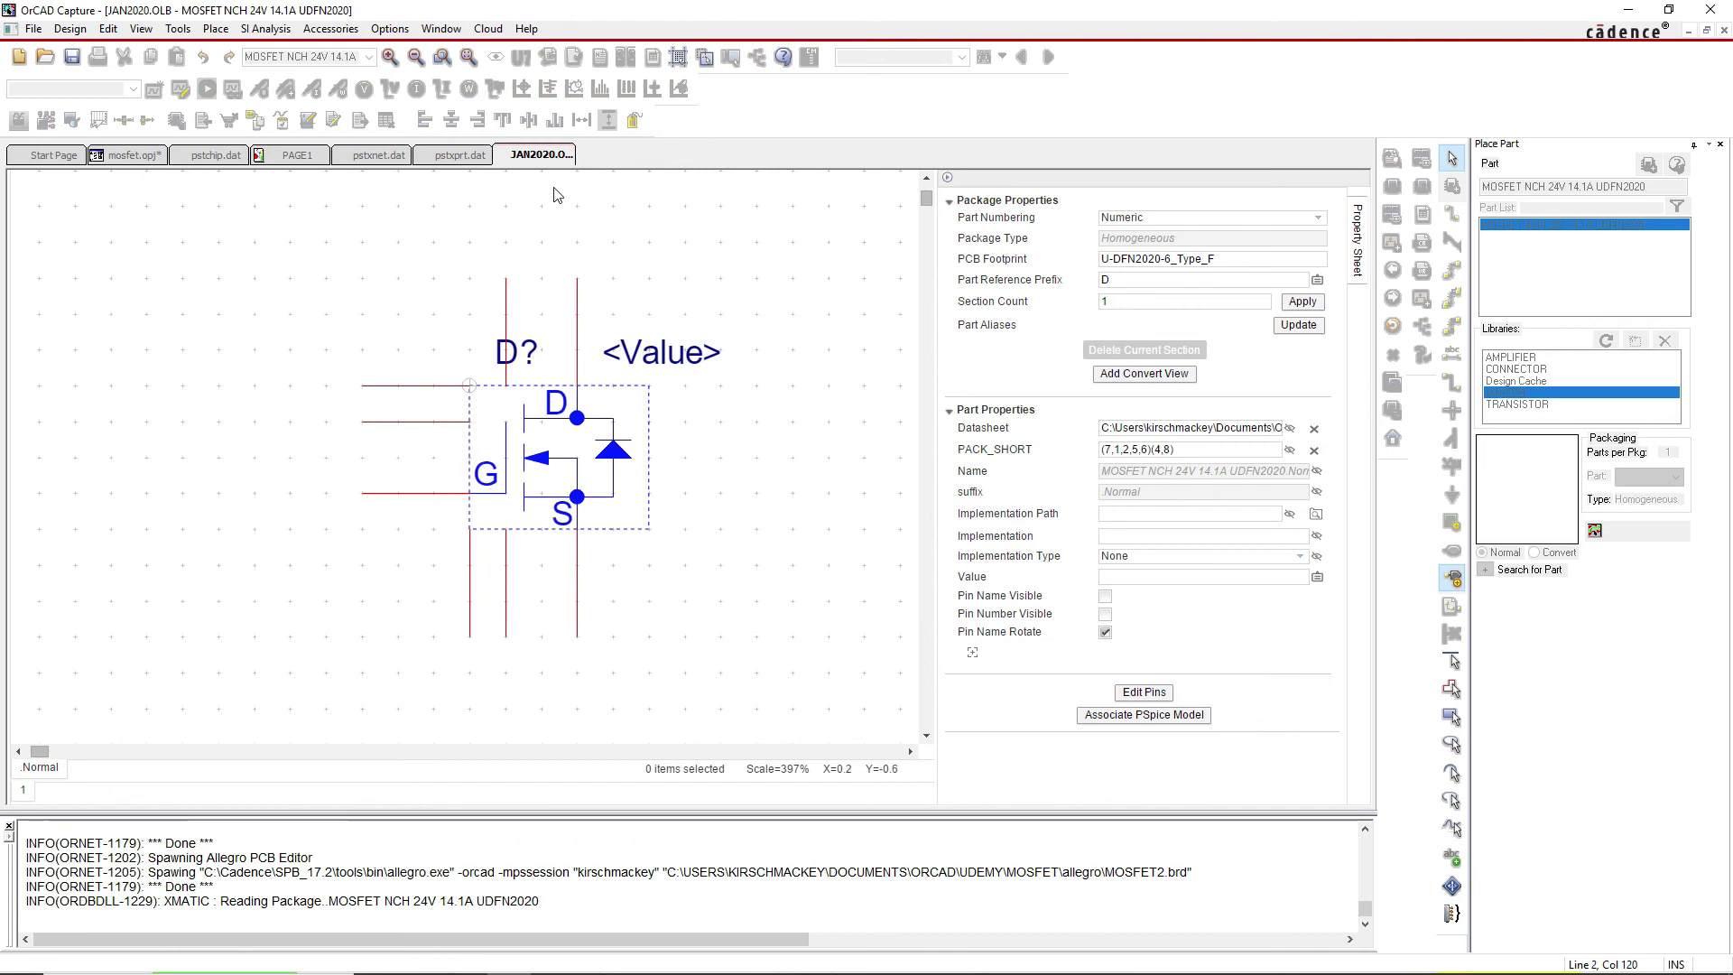
pyautogui.rightClick(527, 155)
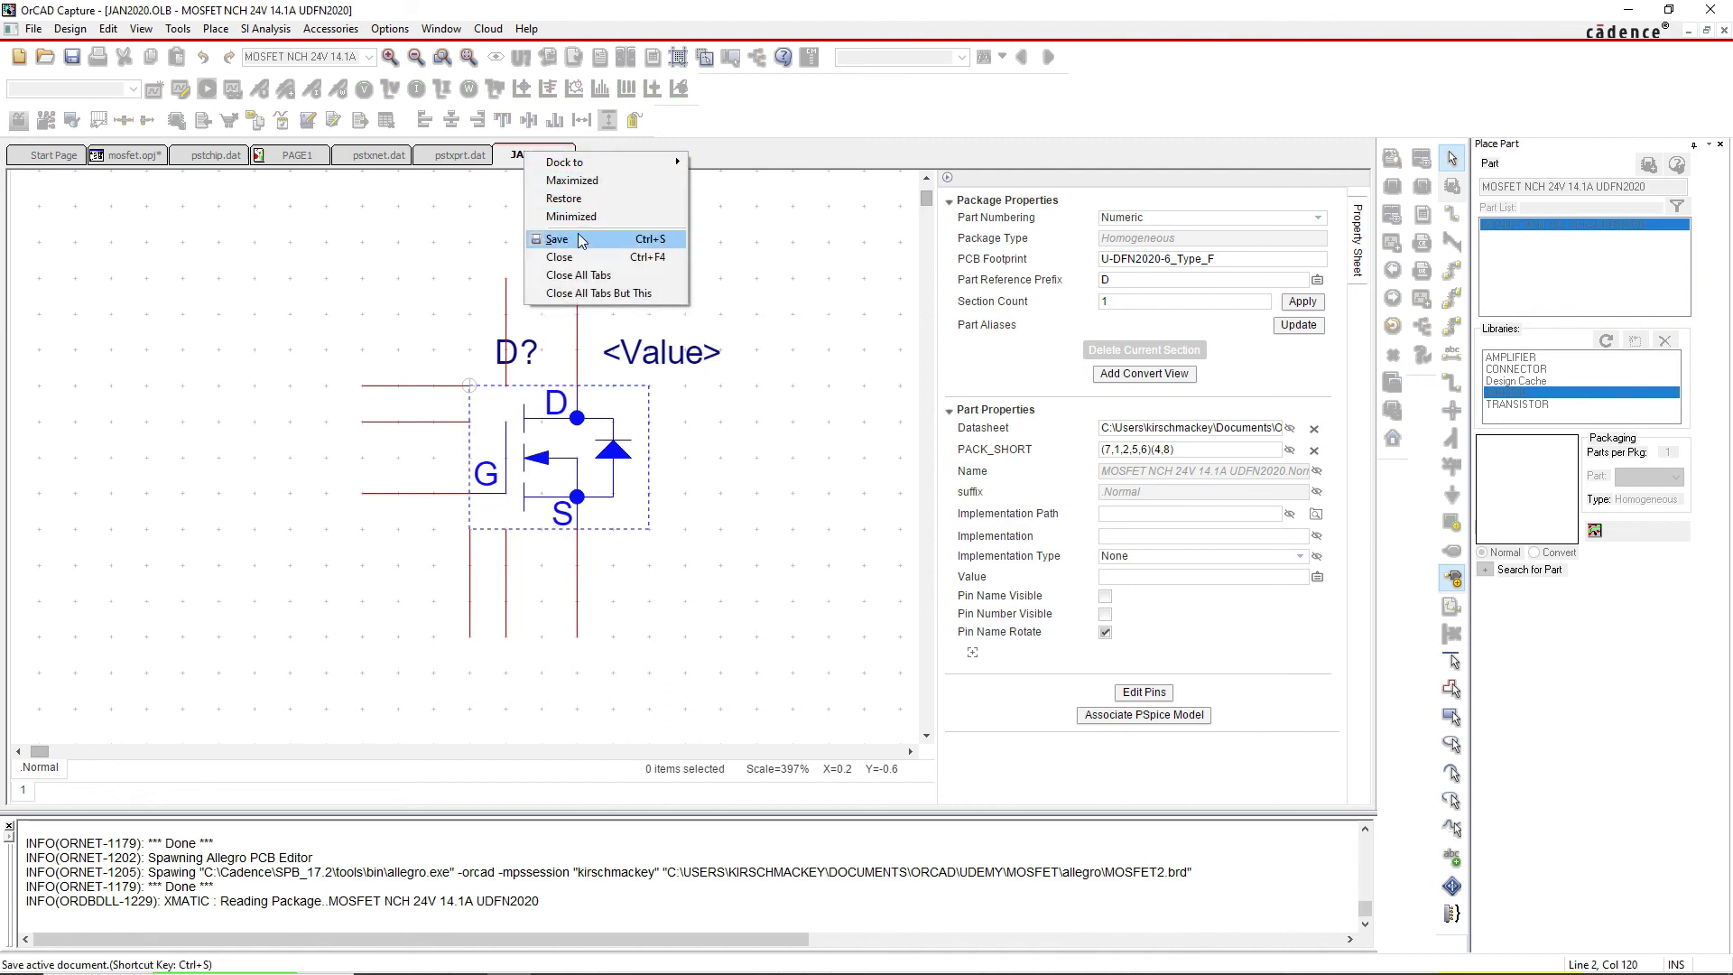
pyautogui.click(580, 240)
pyautogui.rightClick(545, 160)
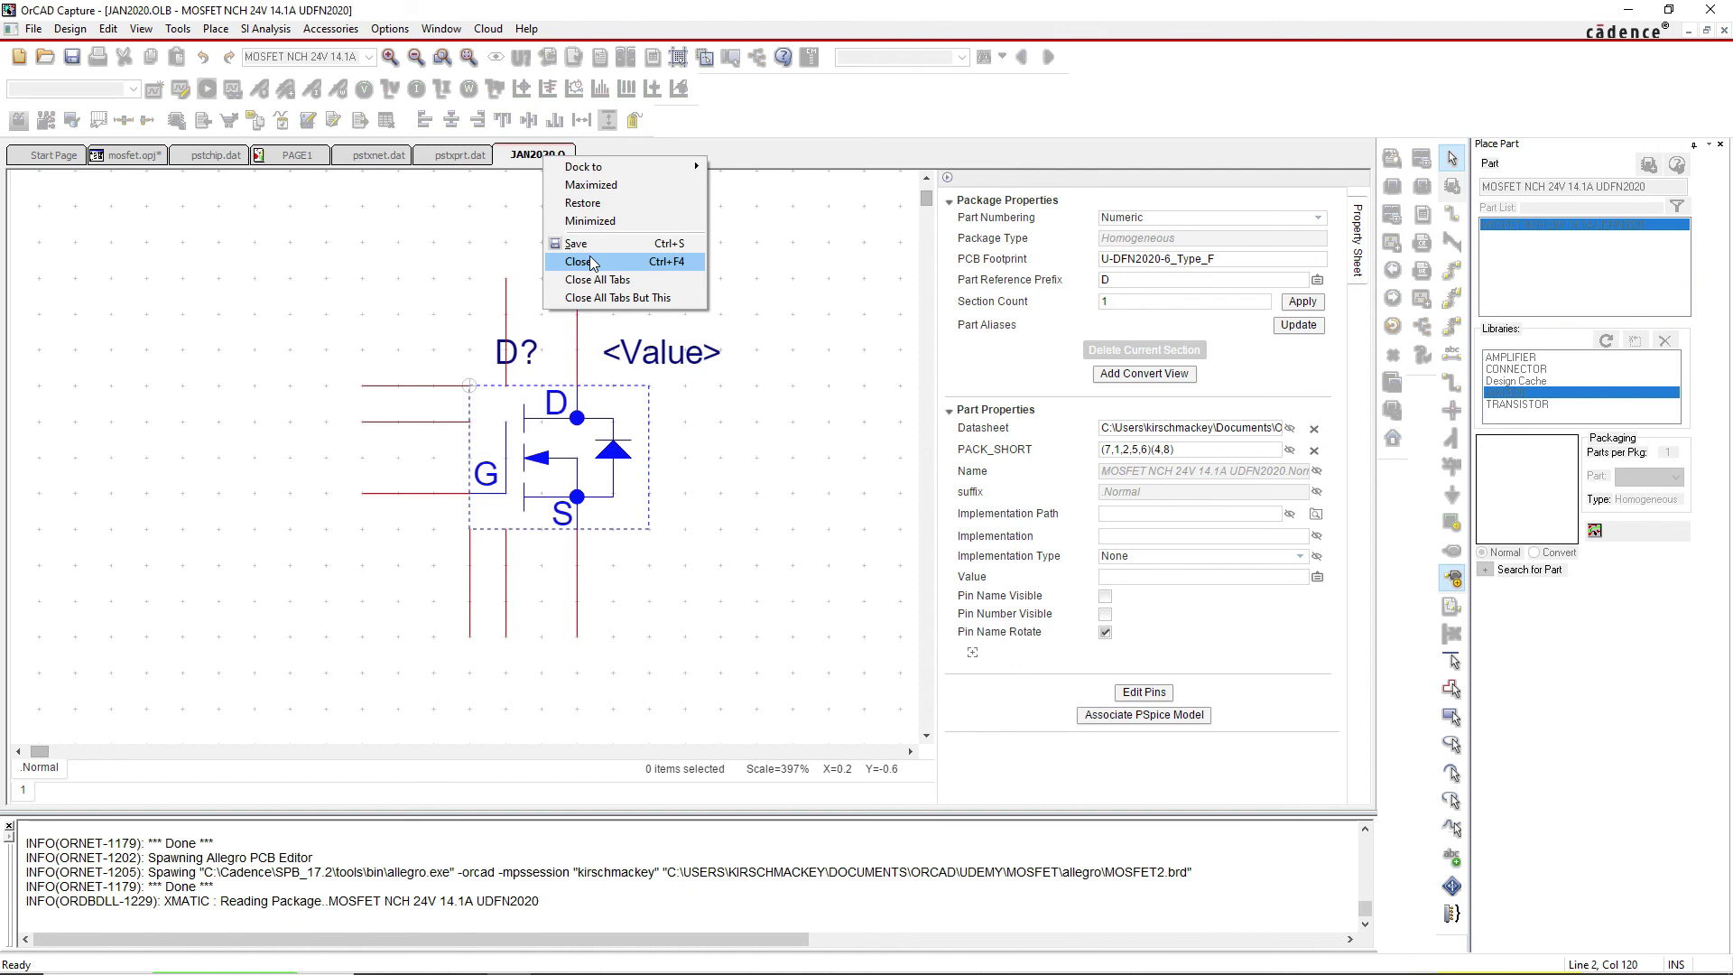
pyautogui.click(592, 264)
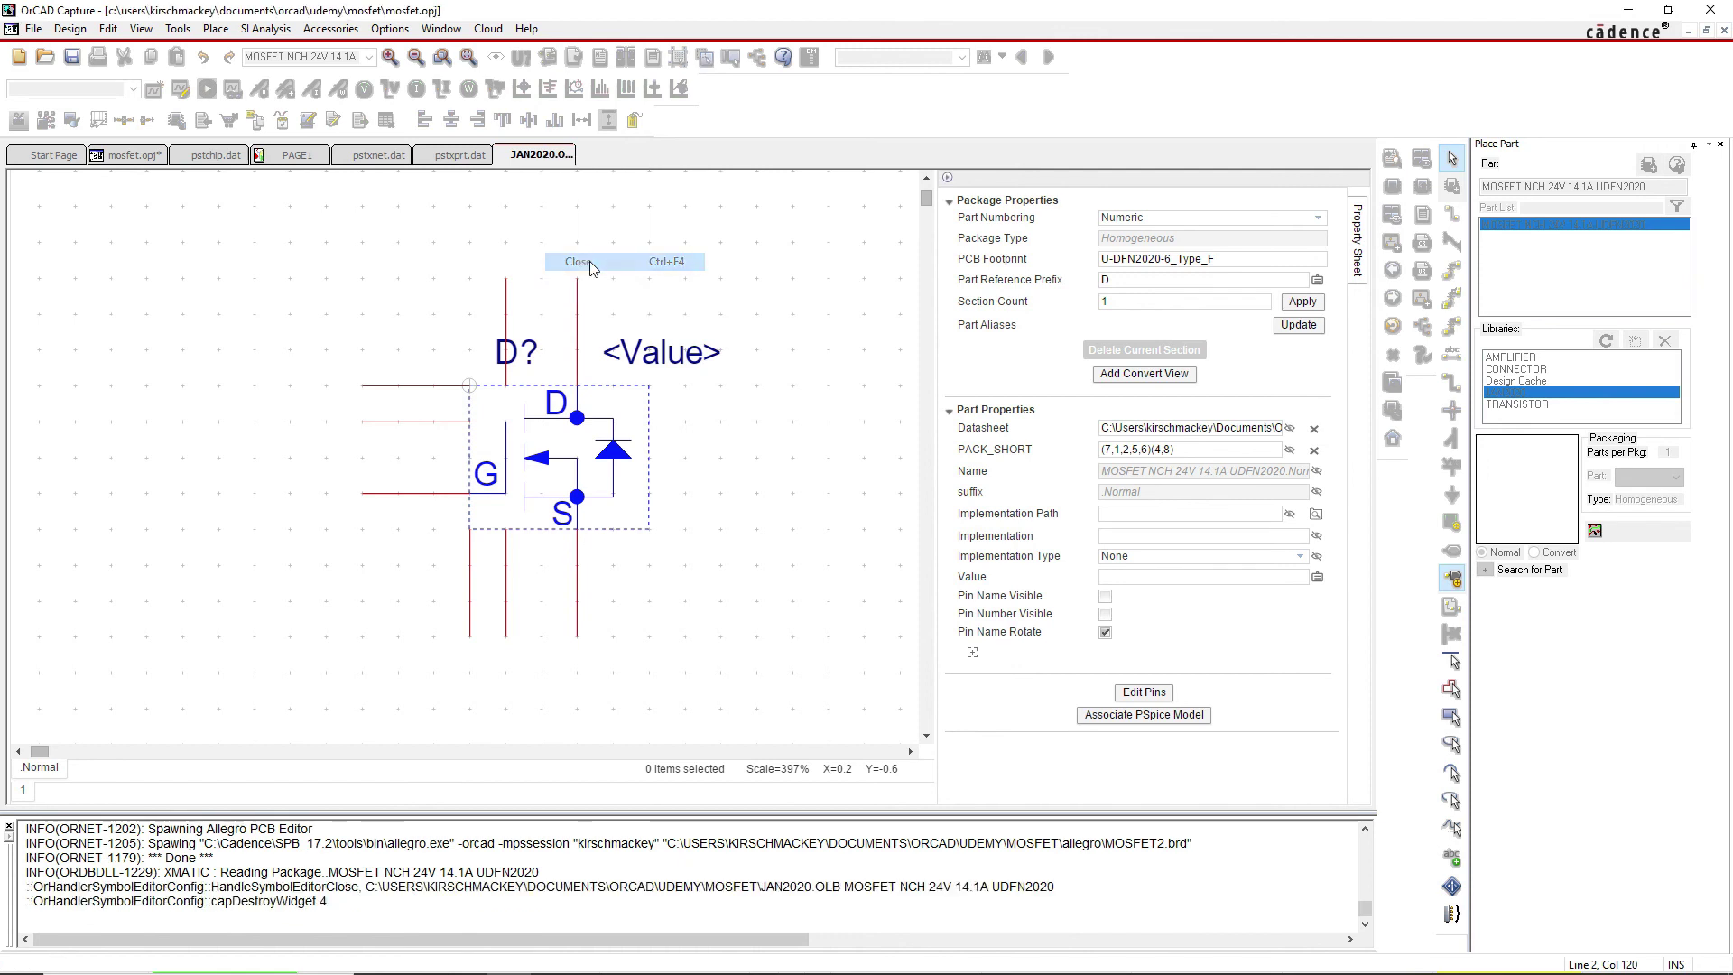
pyautogui.click(76, 61)
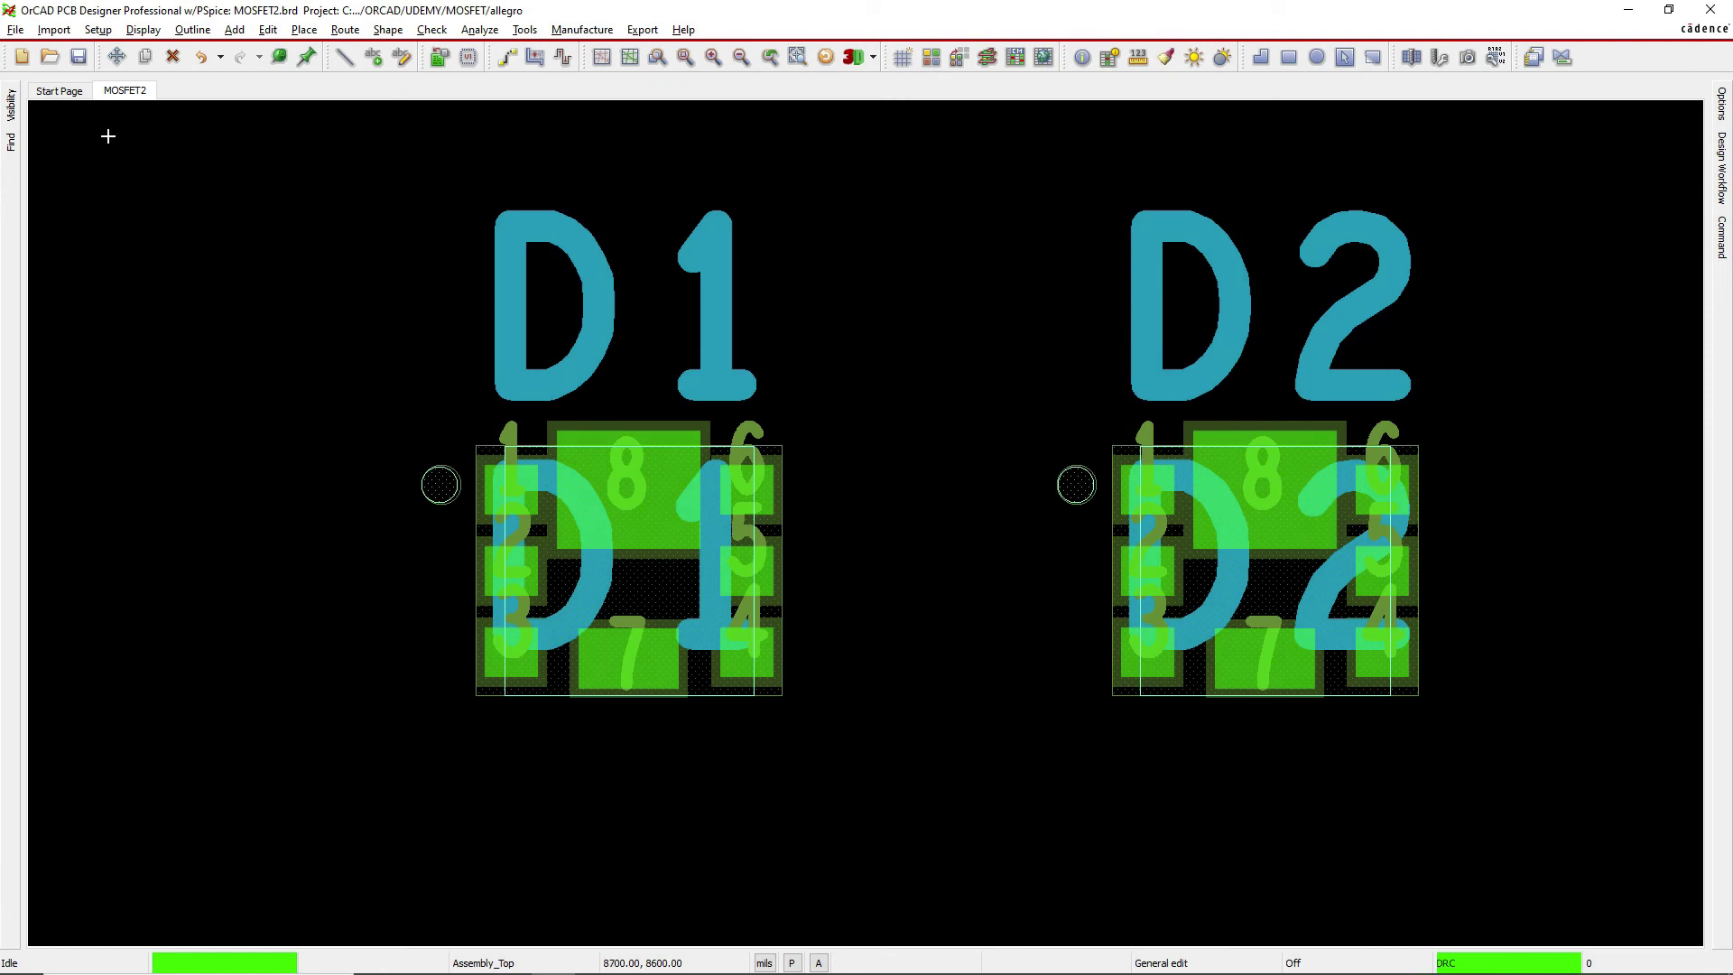
# Switch to OrCAD PCB Designer and open the recent design ARDUINO_UNO_REV3_KM_Placed_1.brd, discarding the changes to MOSFET2.brd
pyautogui.click(18, 32)
pyautogui.moveTo(162, 350)
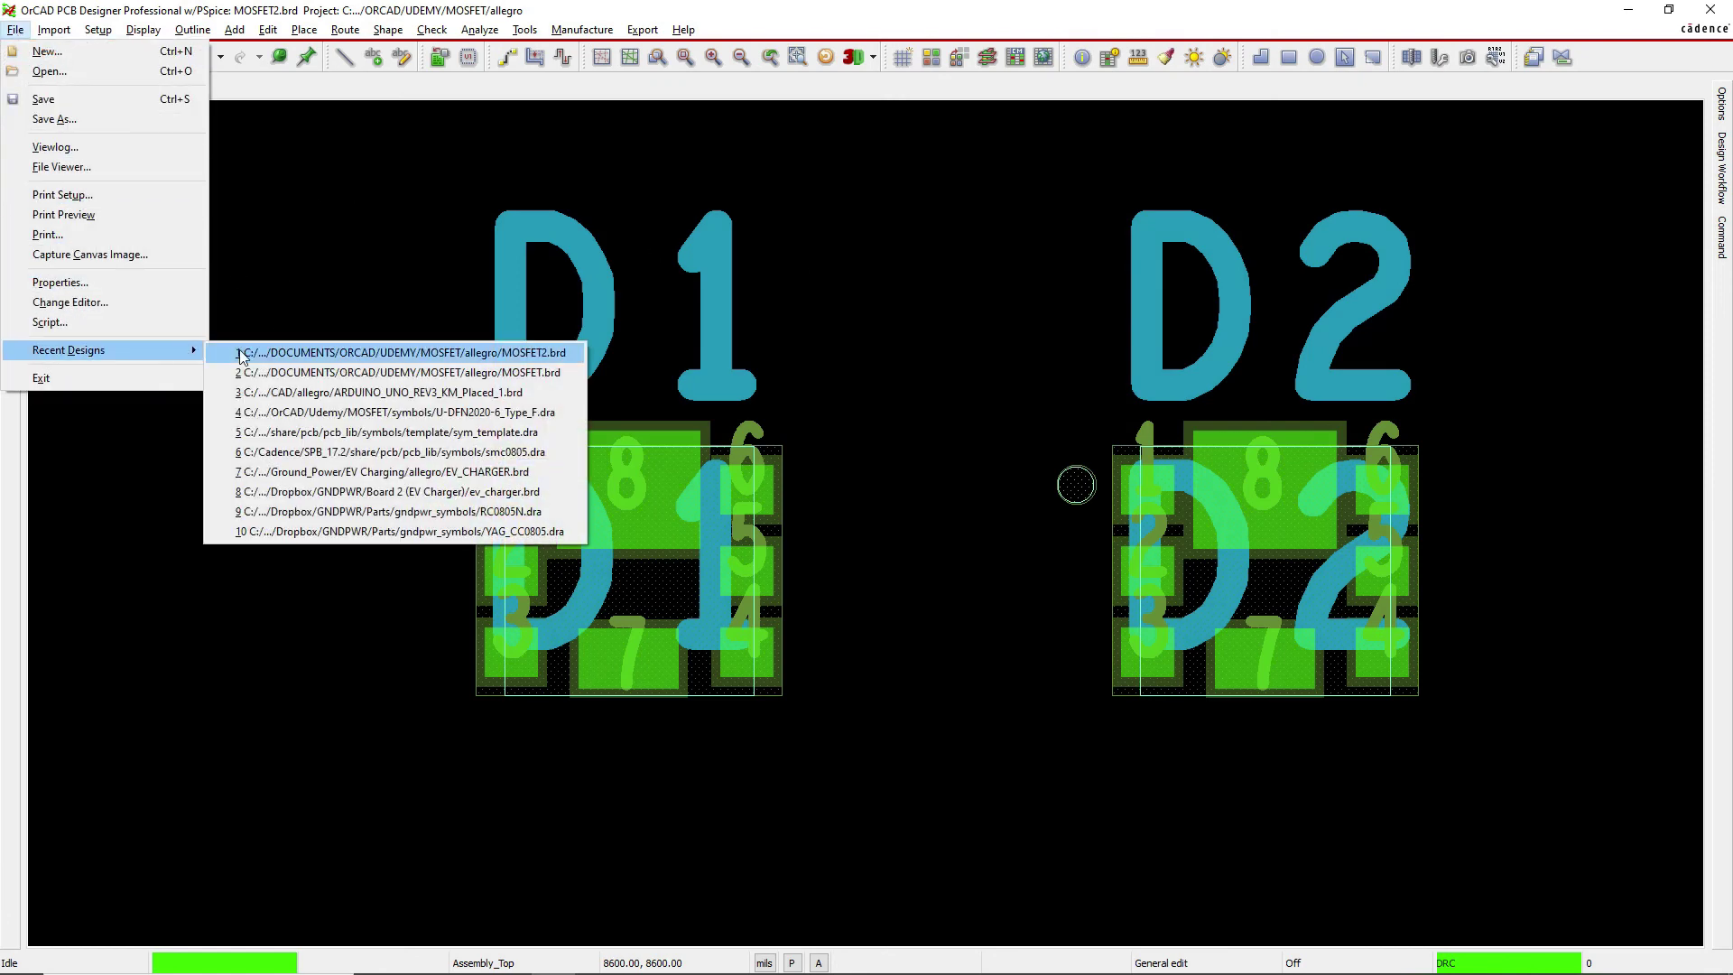
pyautogui.click(289, 393)
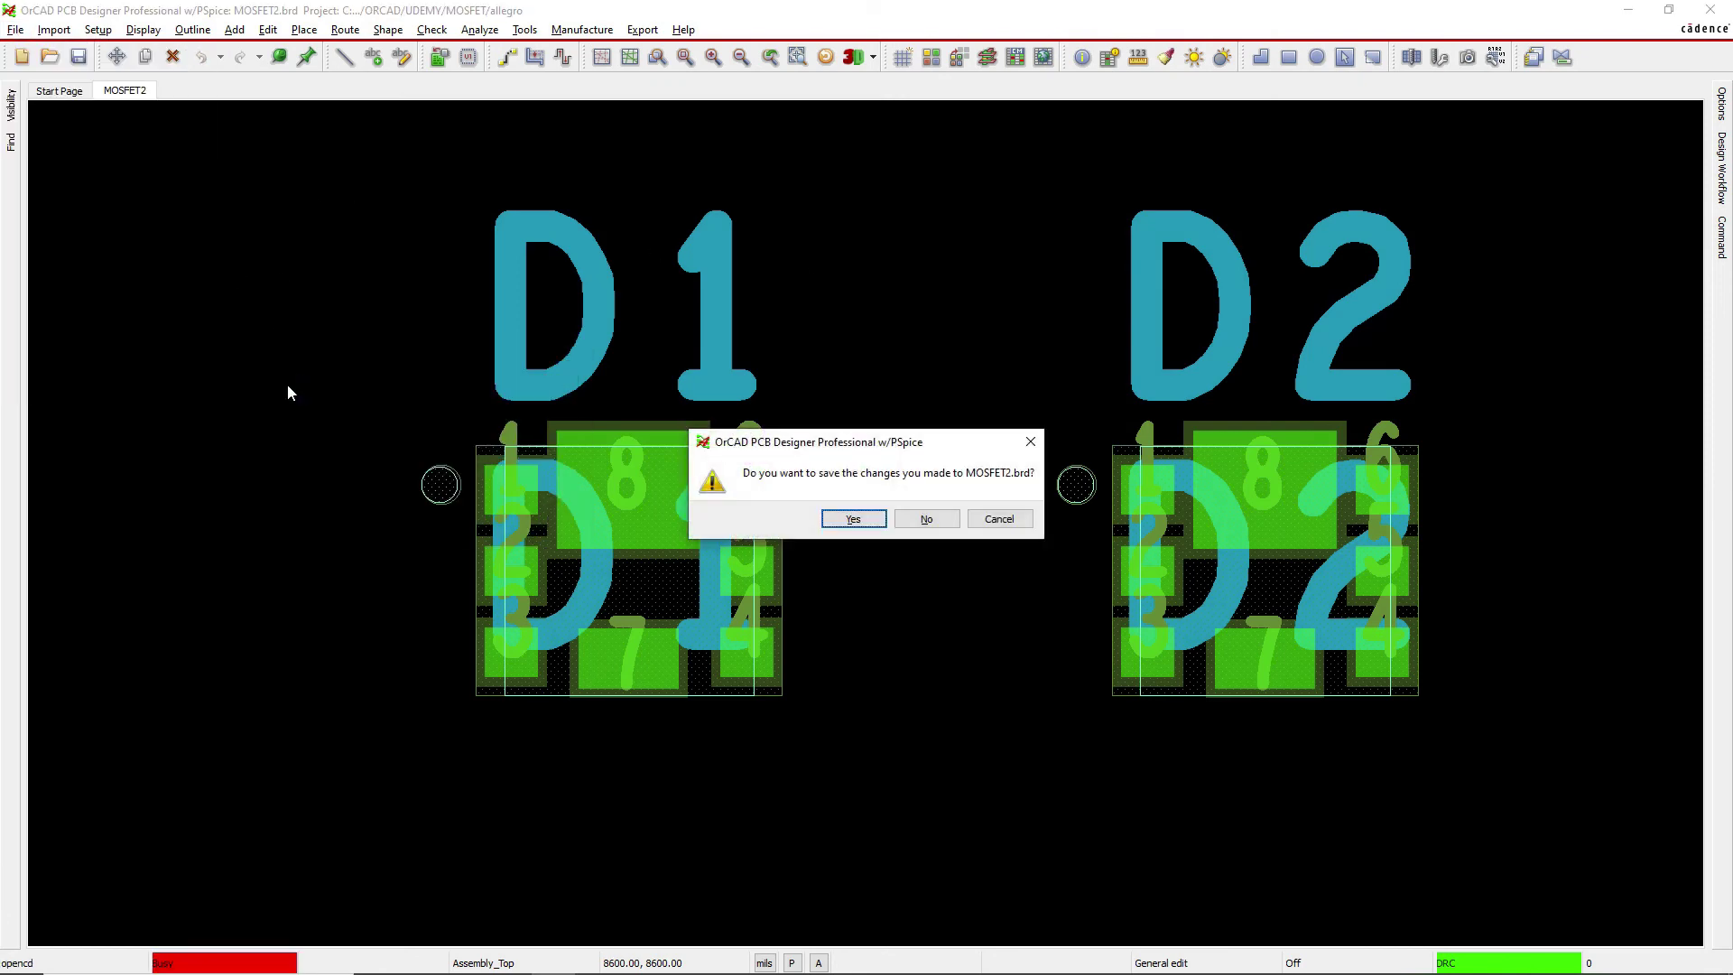
pyautogui.click(922, 519)
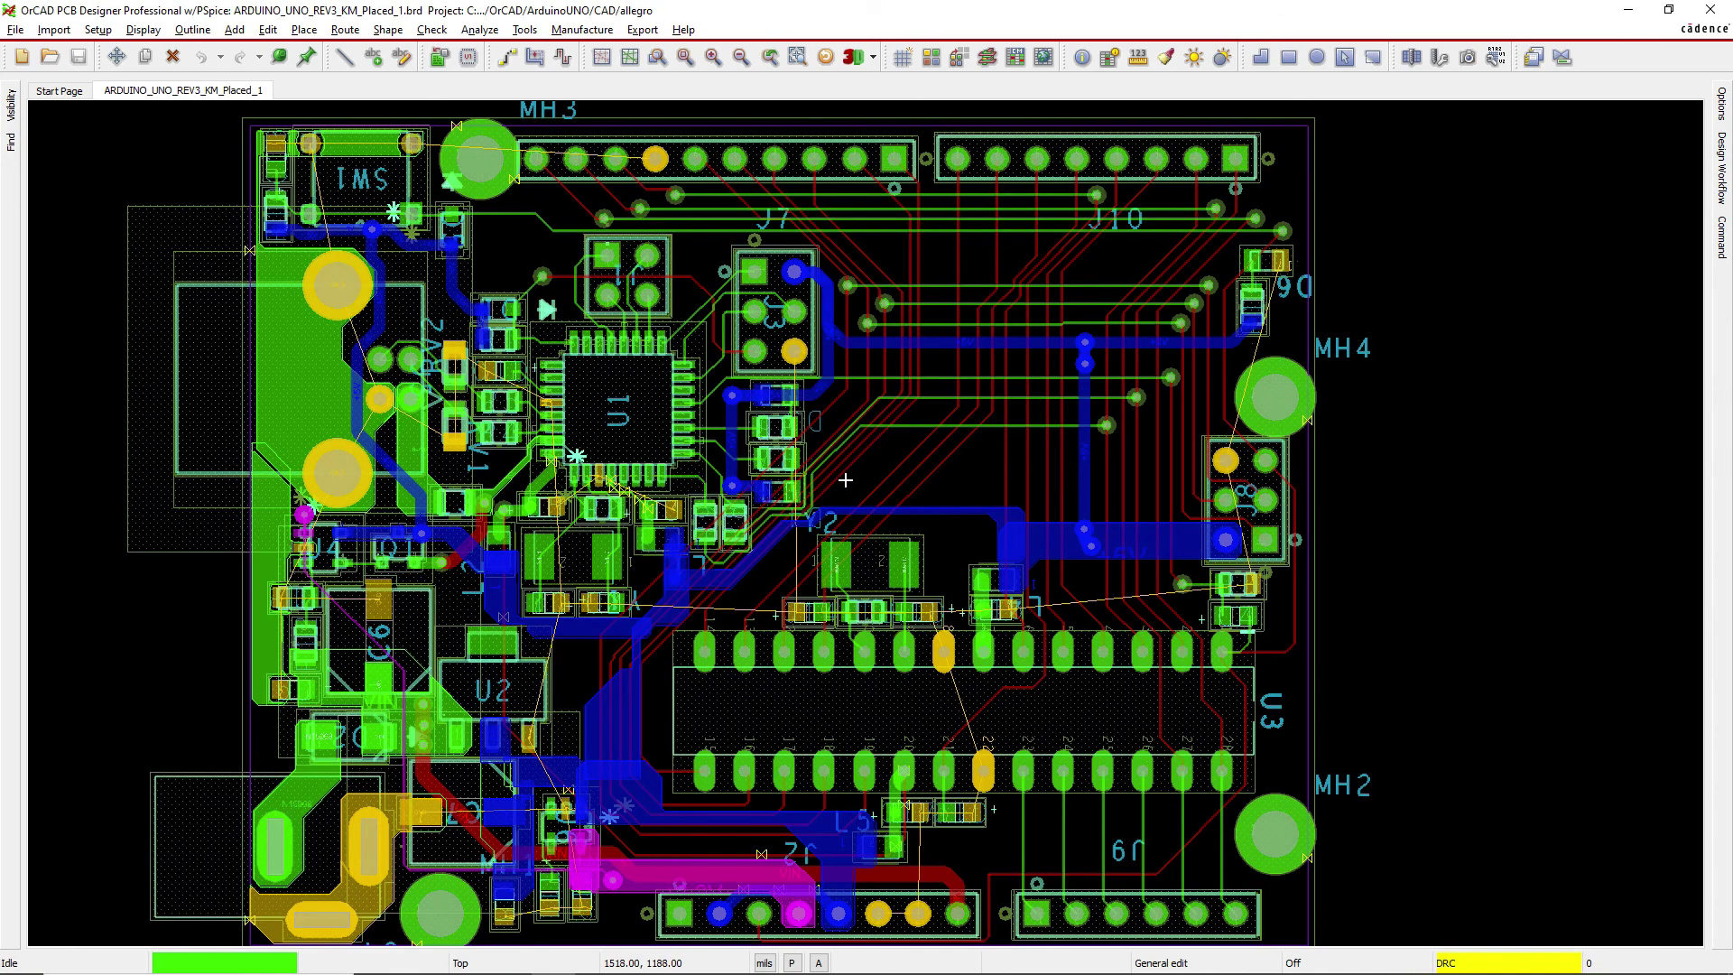
# Start a dynamic copper polygon on Etch Top and outline it above, around the MH3-side end of, and below headers J7 and J10
pyautogui.scroll(-1, 845, 479)
pyautogui.scroll(1, 845, 479)
pyautogui.scroll(2, 711, 409)
pyautogui.scroll(-2, 711, 409)
pyautogui.click(388, 29)
pyautogui.click(424, 49)
pyautogui.scroll(1, 1278, 136)
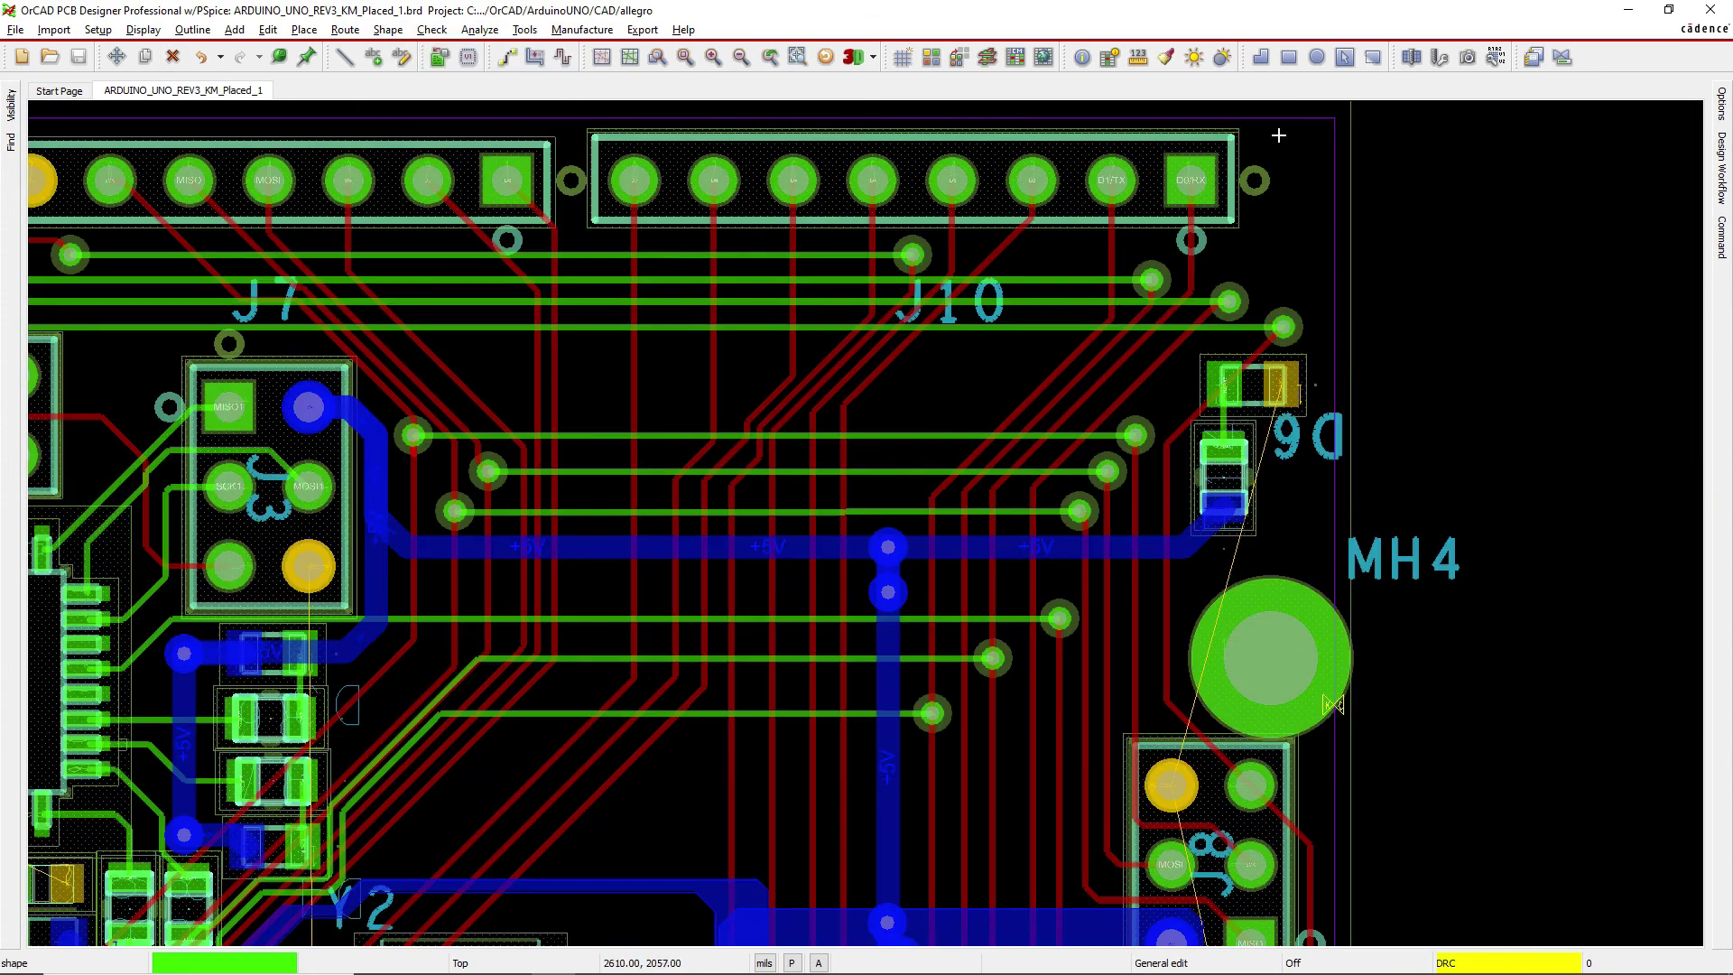
pyautogui.scroll(1, 1278, 135)
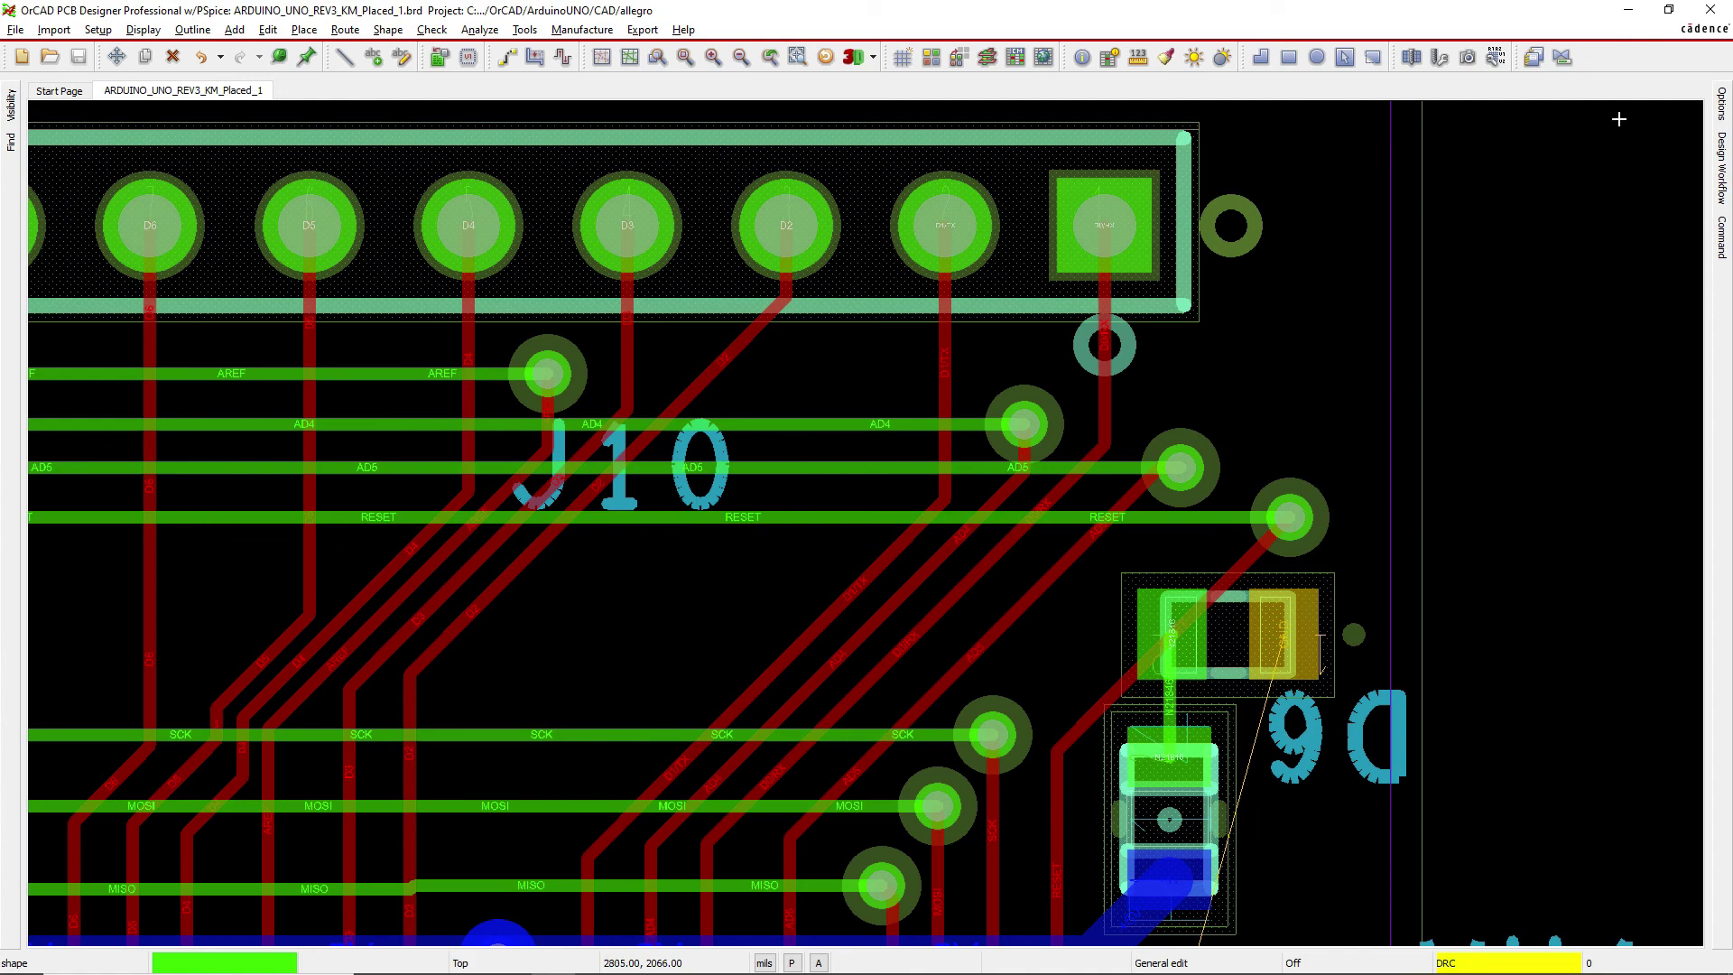
pyautogui.click(1719, 105)
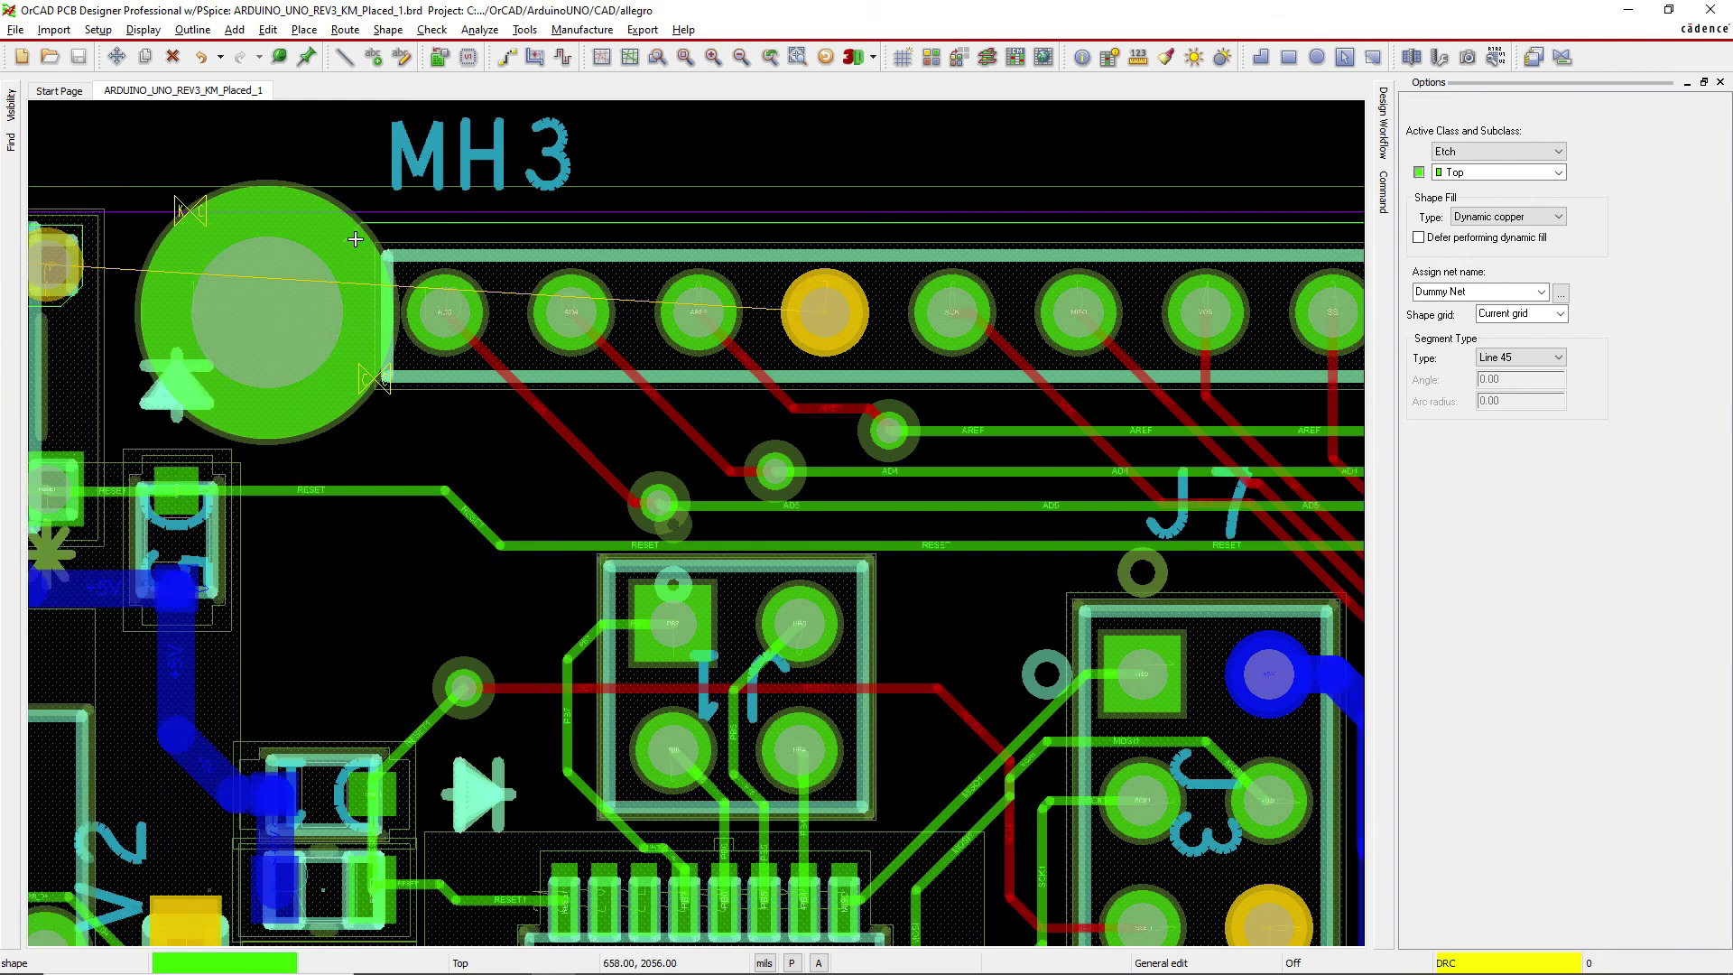
pyautogui.click(407, 234)
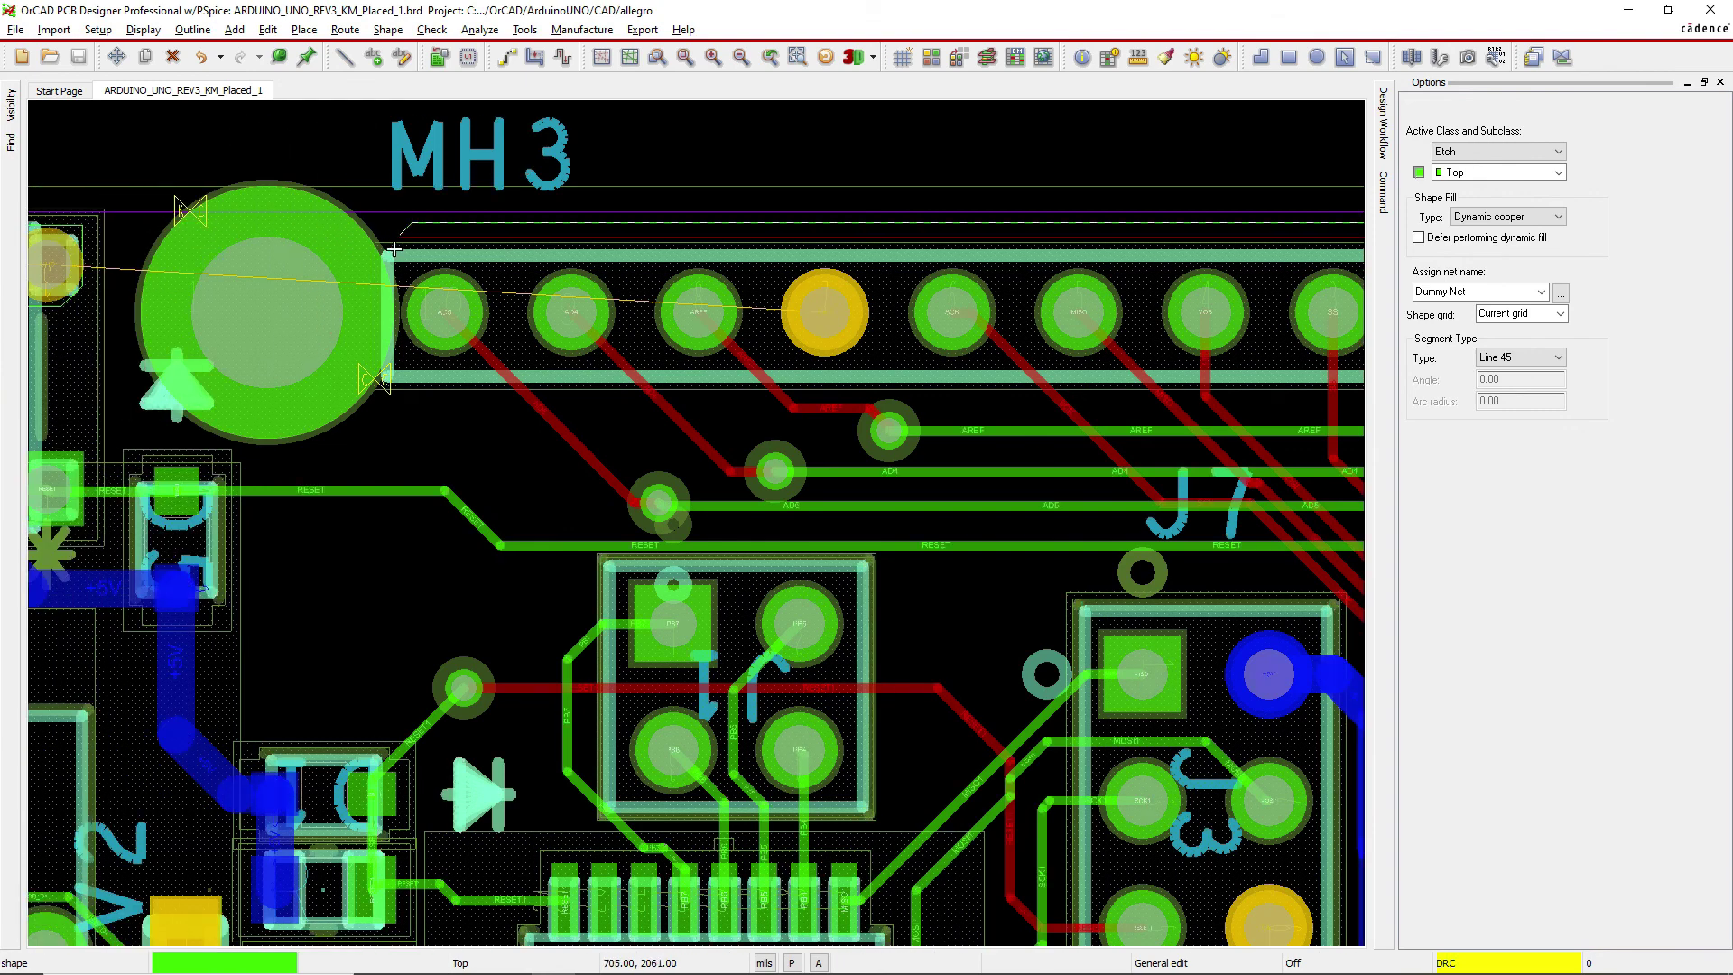
pyautogui.click(418, 409)
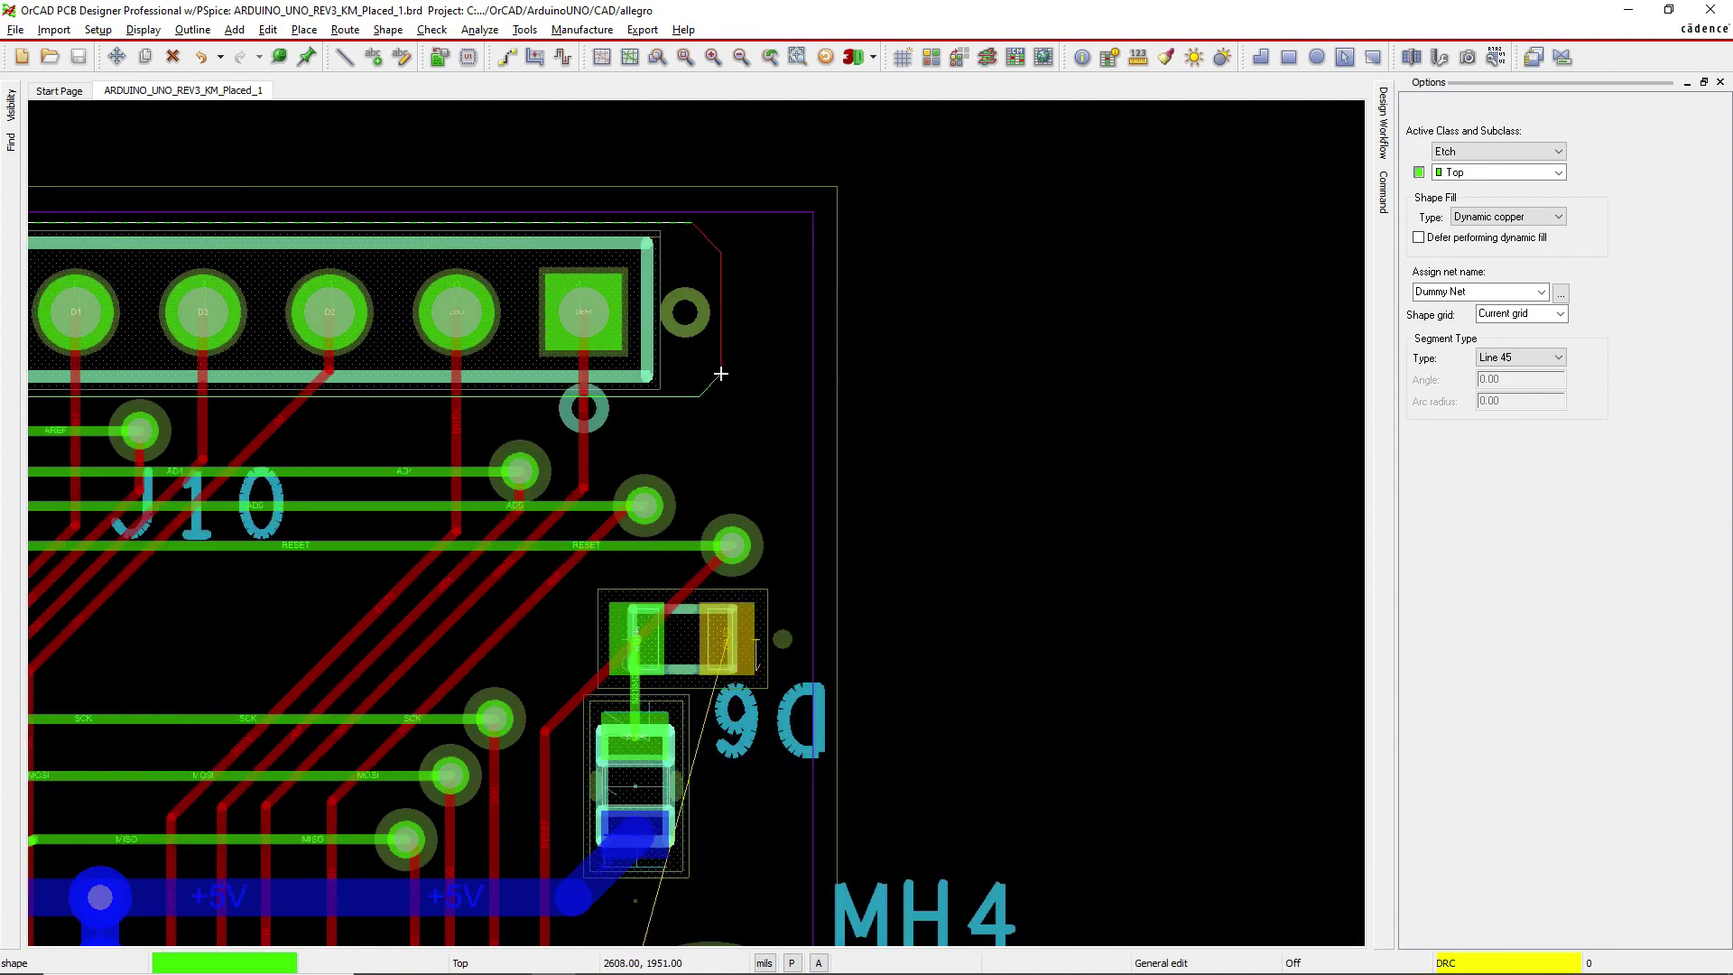
# Close the copper polygon around the outer end of J10 at the board corner and finish the shape command
pyautogui.click(720, 374)
pyautogui.scroll(3, 694, 221)
pyautogui.scroll(3, 682, 223)
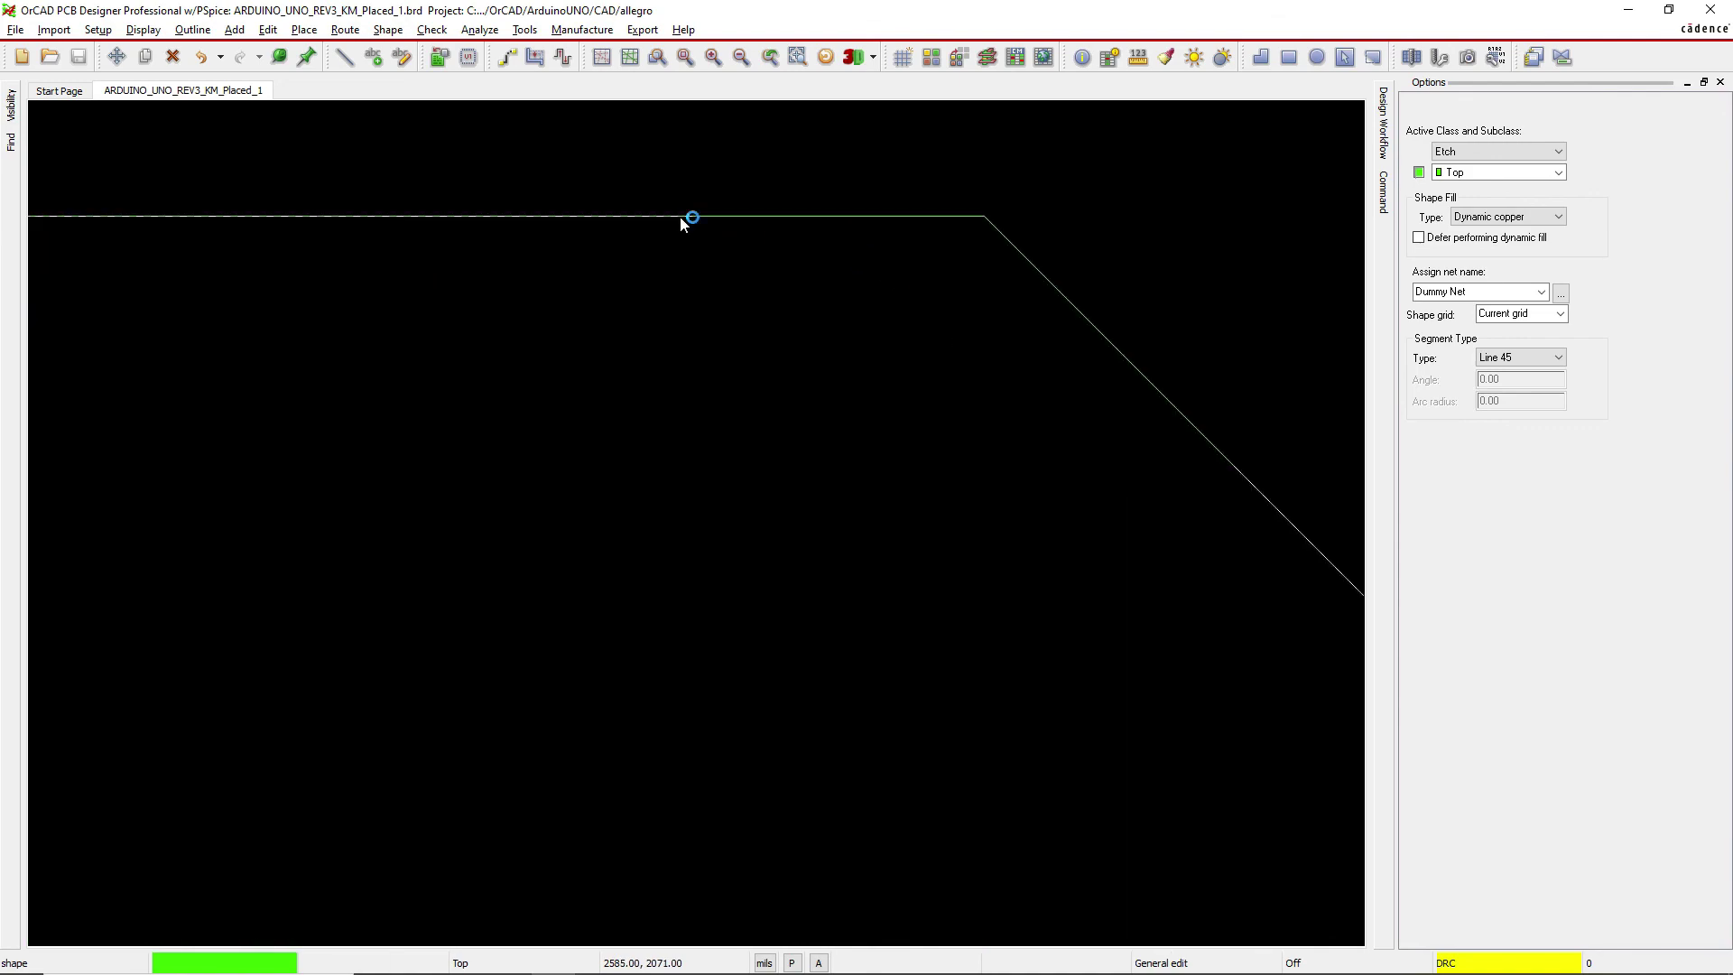
pyautogui.doubleClick(681, 217)
pyautogui.scroll(-3, 758, 352)
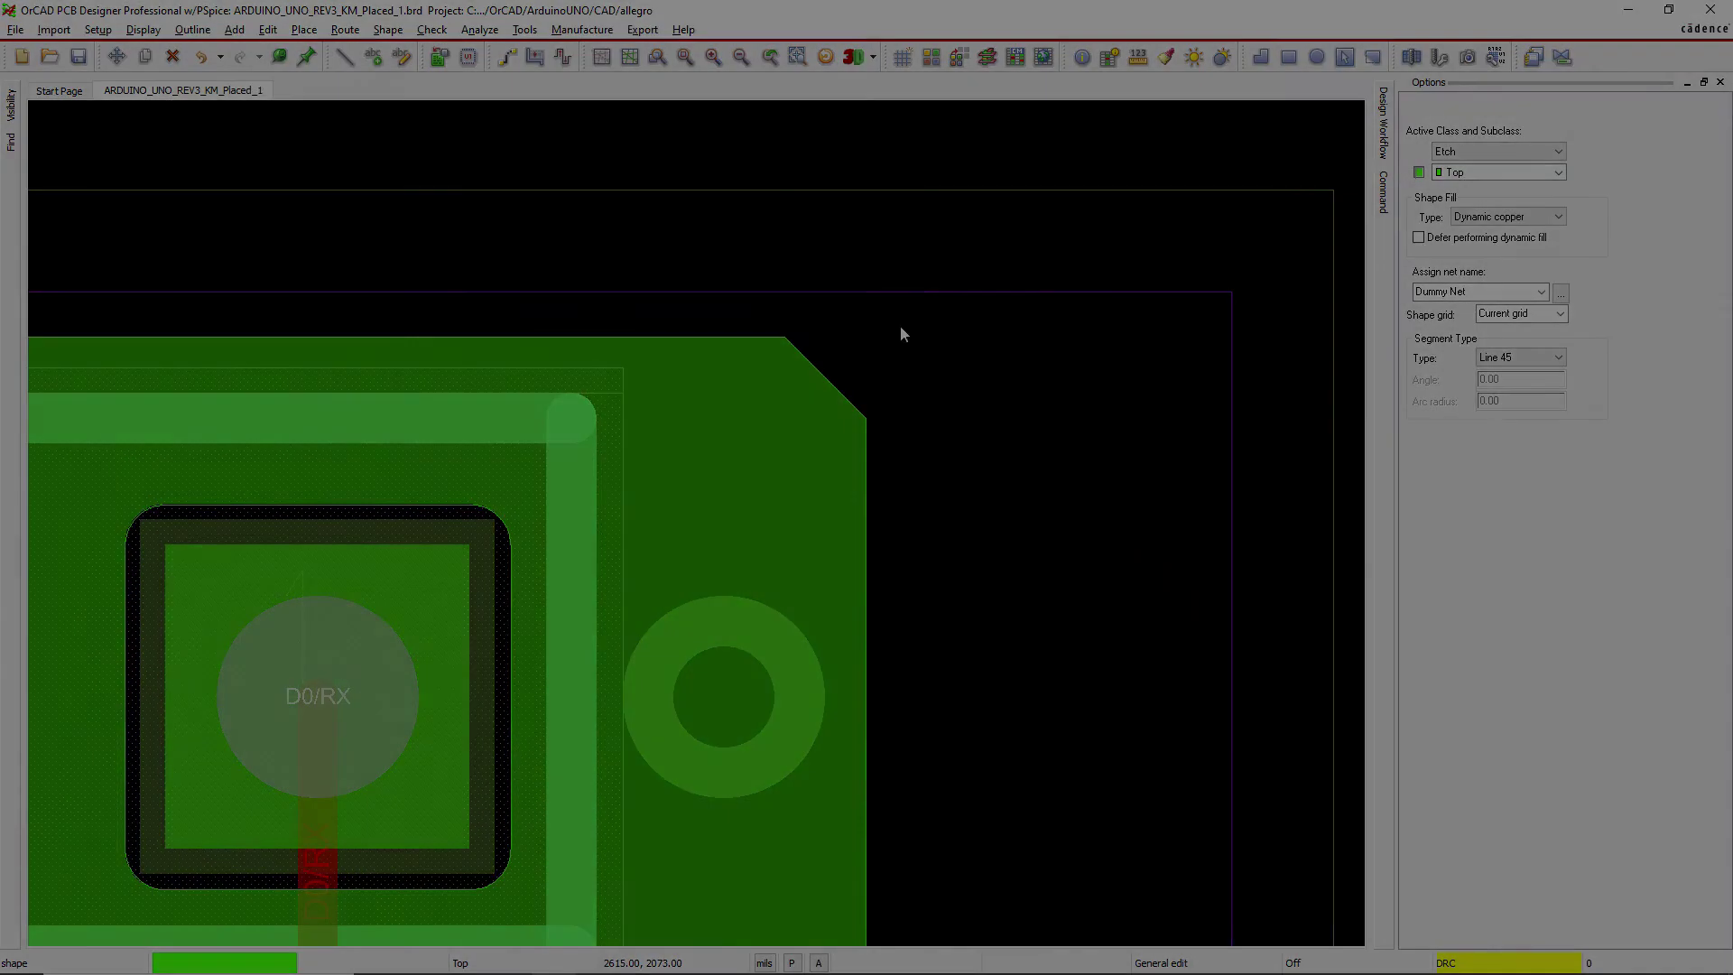
pyautogui.rightClick(901, 326)
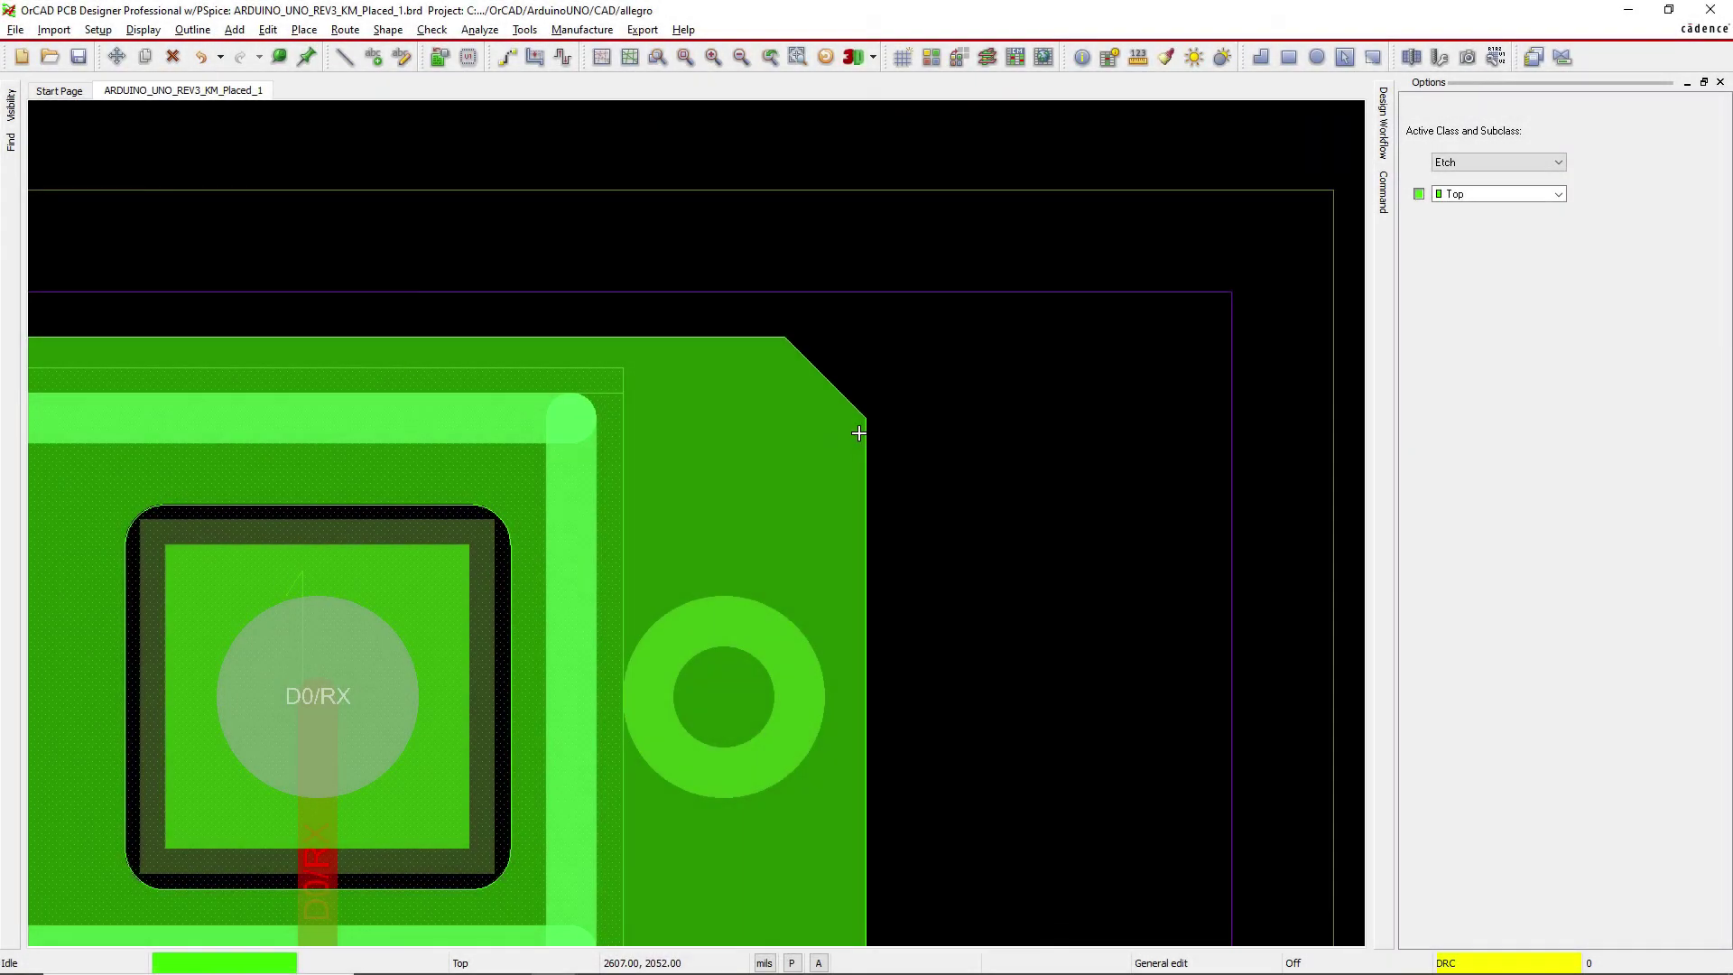
# Assign the net Gnd to the new copper shape around J7 and J10 and finish the assignment
pyautogui.rightClick(863, 434)
pyautogui.click(865, 439)
pyautogui.rightClick(864, 418)
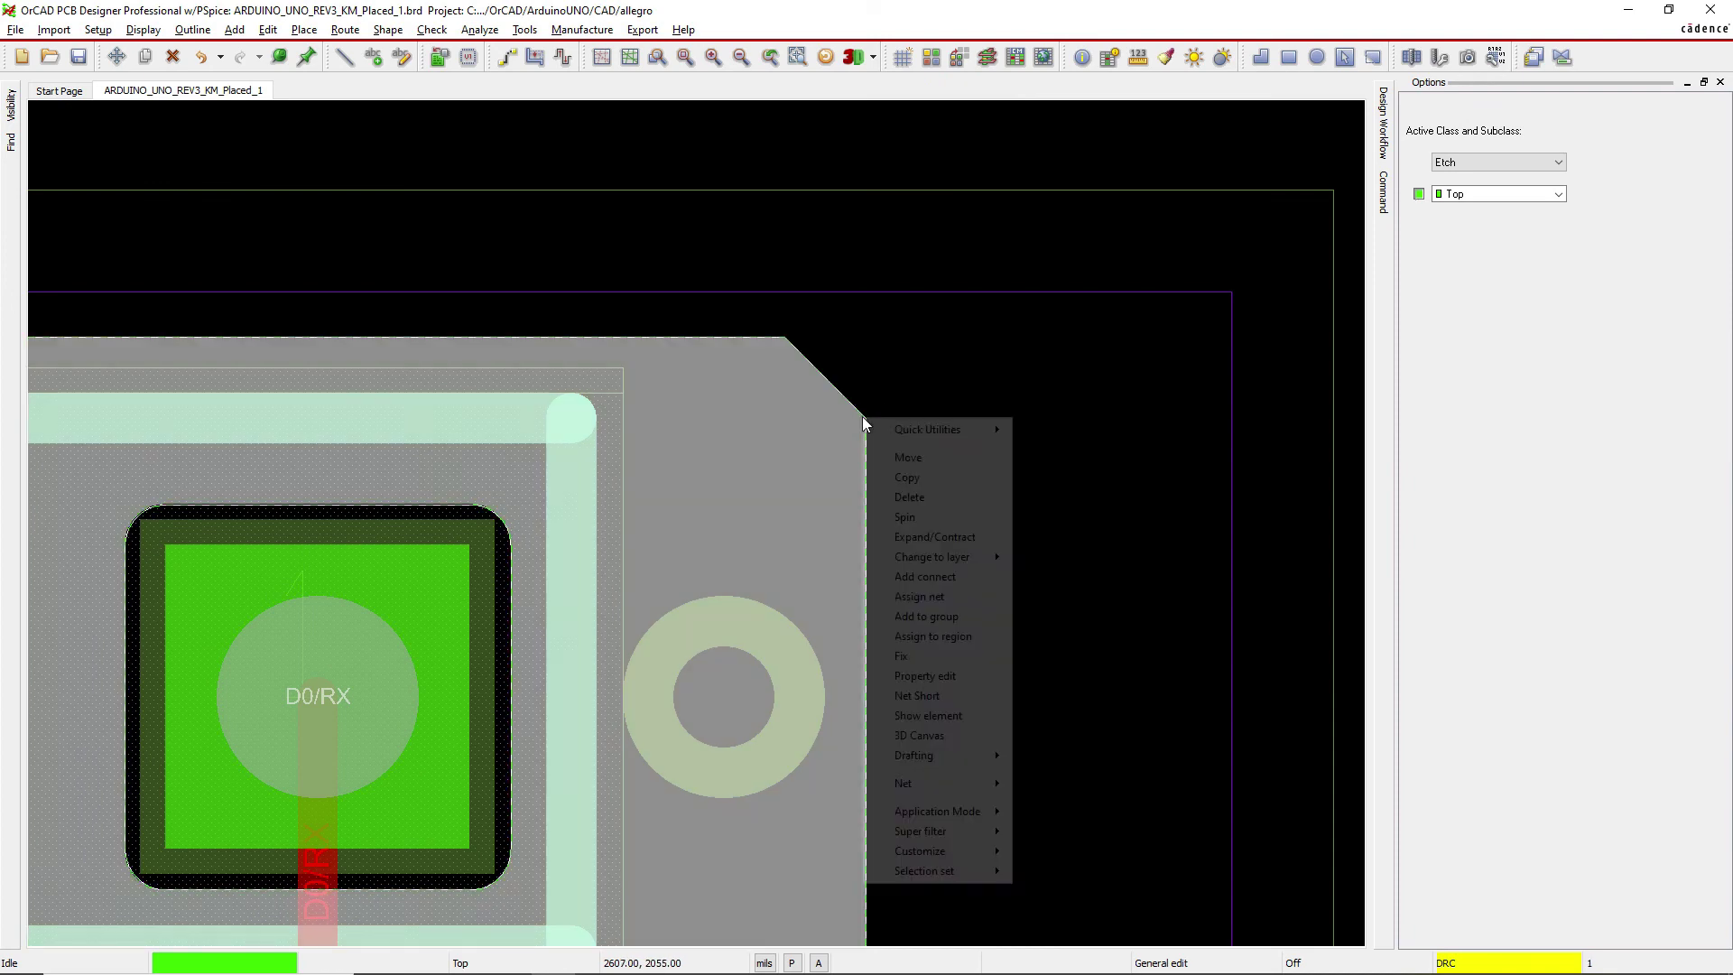
pyautogui.click(921, 596)
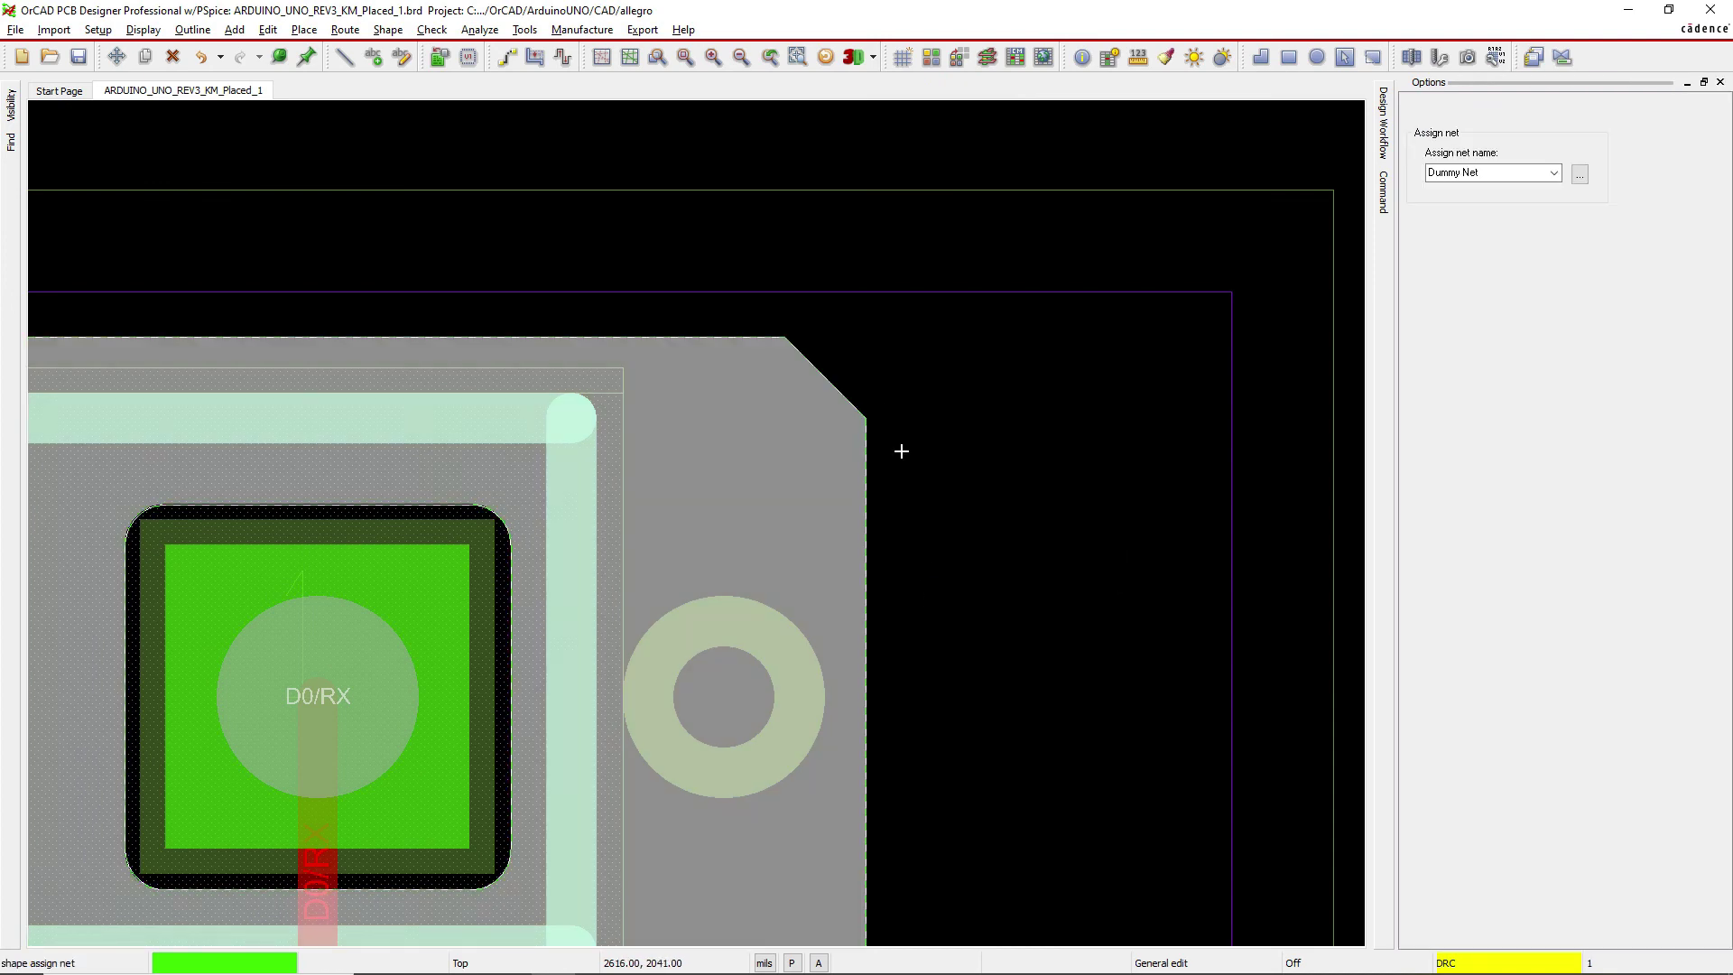
pyautogui.click(1580, 173)
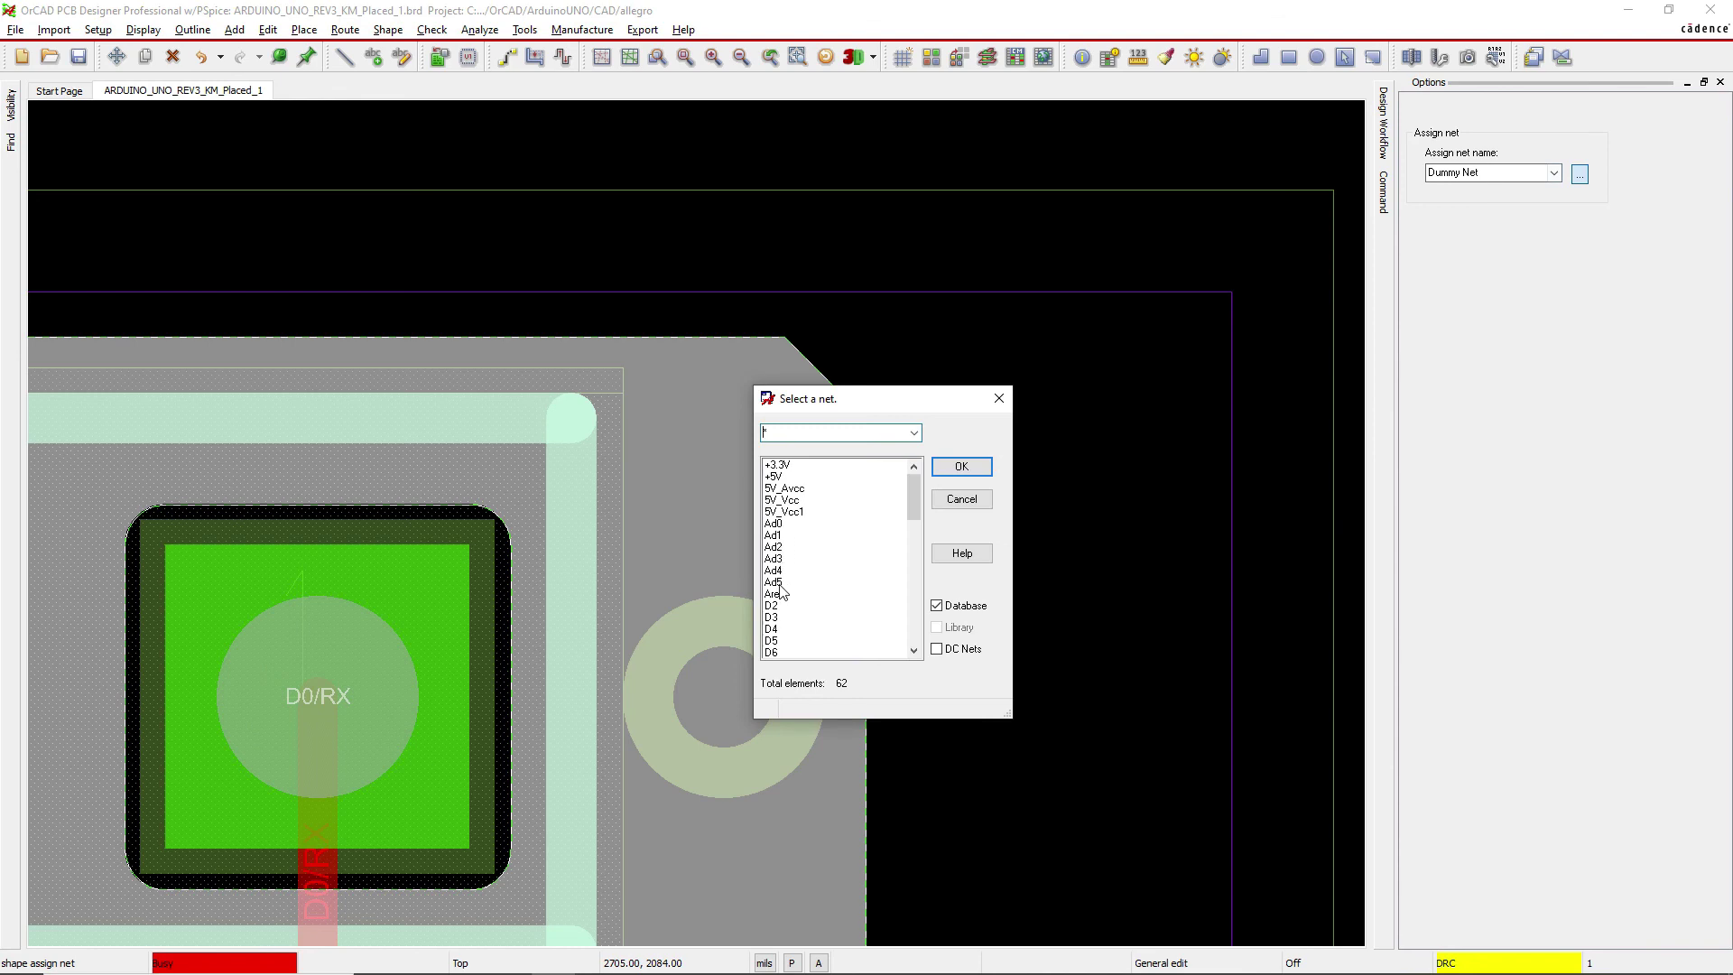
pyautogui.scroll(-5, 783, 599)
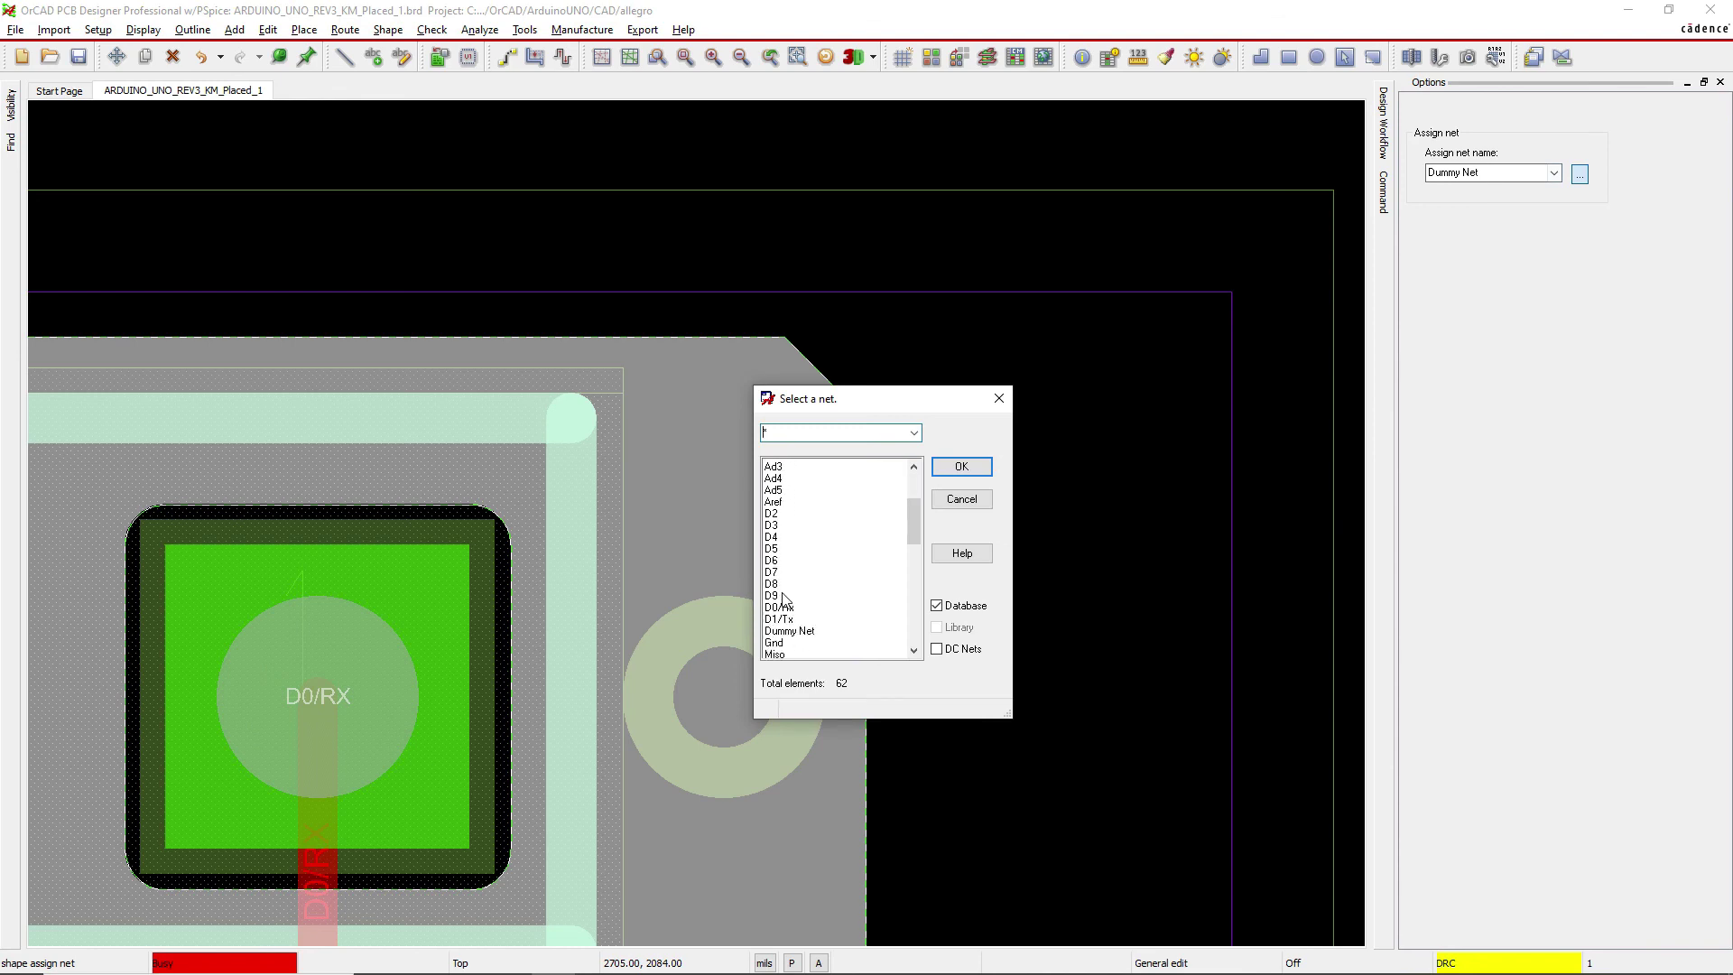
pyautogui.scroll(-1, 783, 599)
pyautogui.click(785, 558)
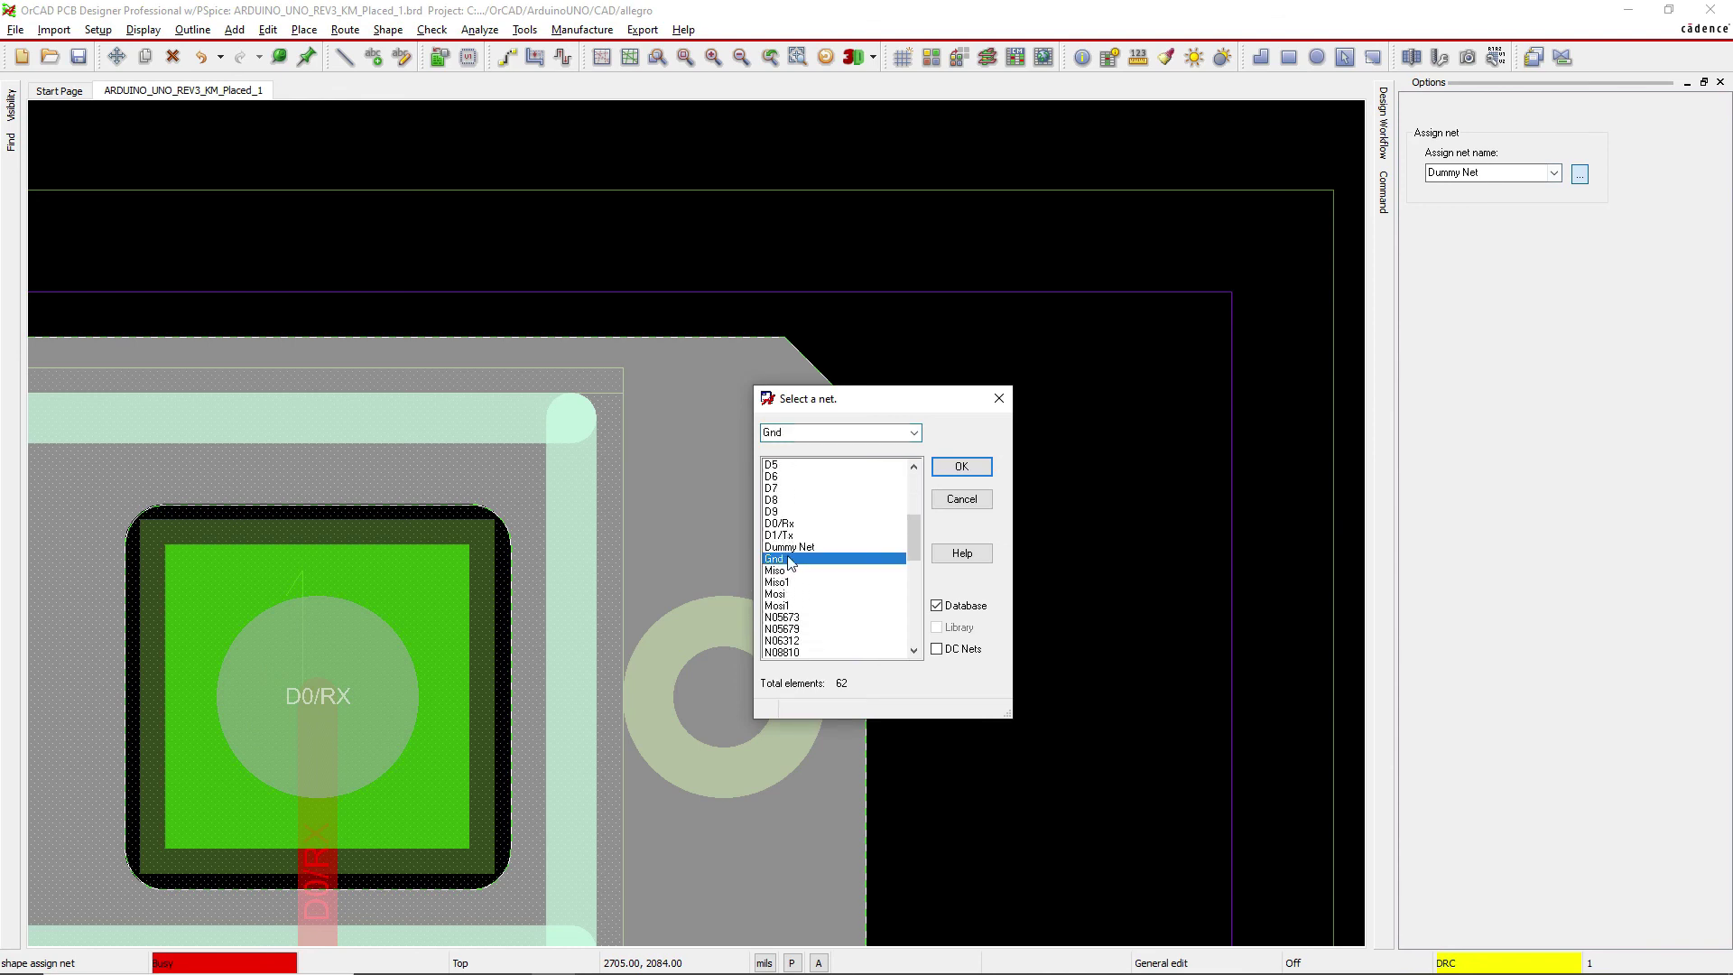
pyautogui.click(961, 466)
pyautogui.rightClick(943, 458)
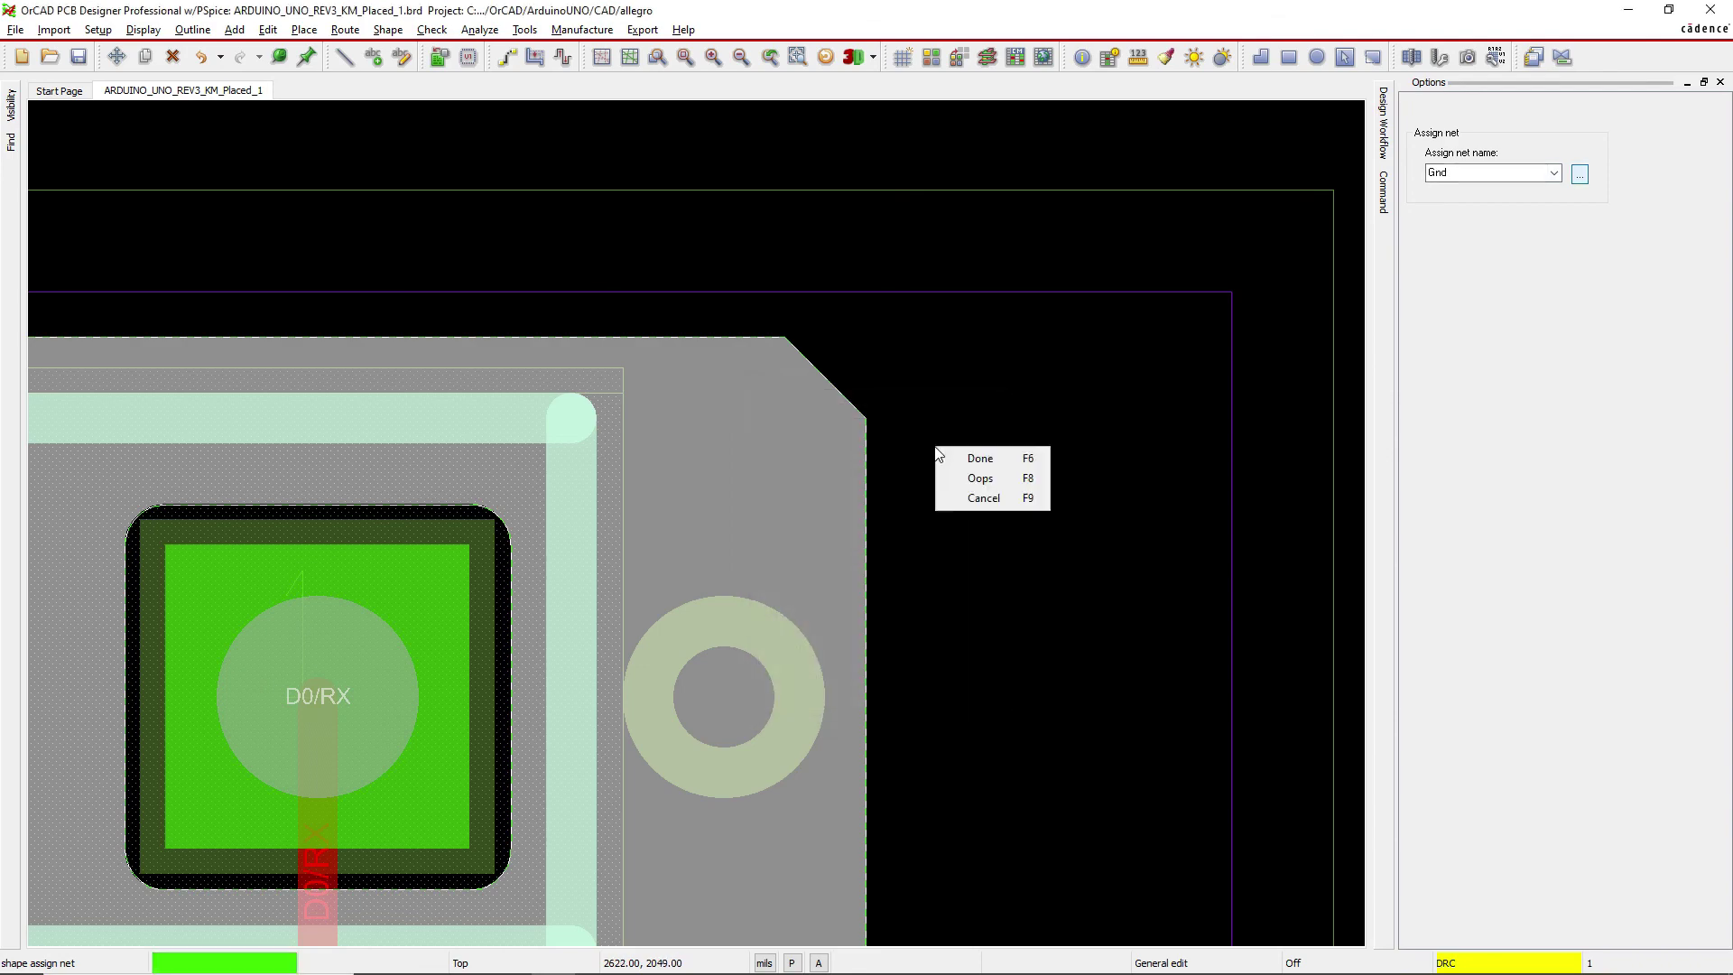
pyautogui.click(954, 461)
# Open the board in the 3D Canvas and inspect the placed components from several angles
pyautogui.scroll(-3, 926, 436)
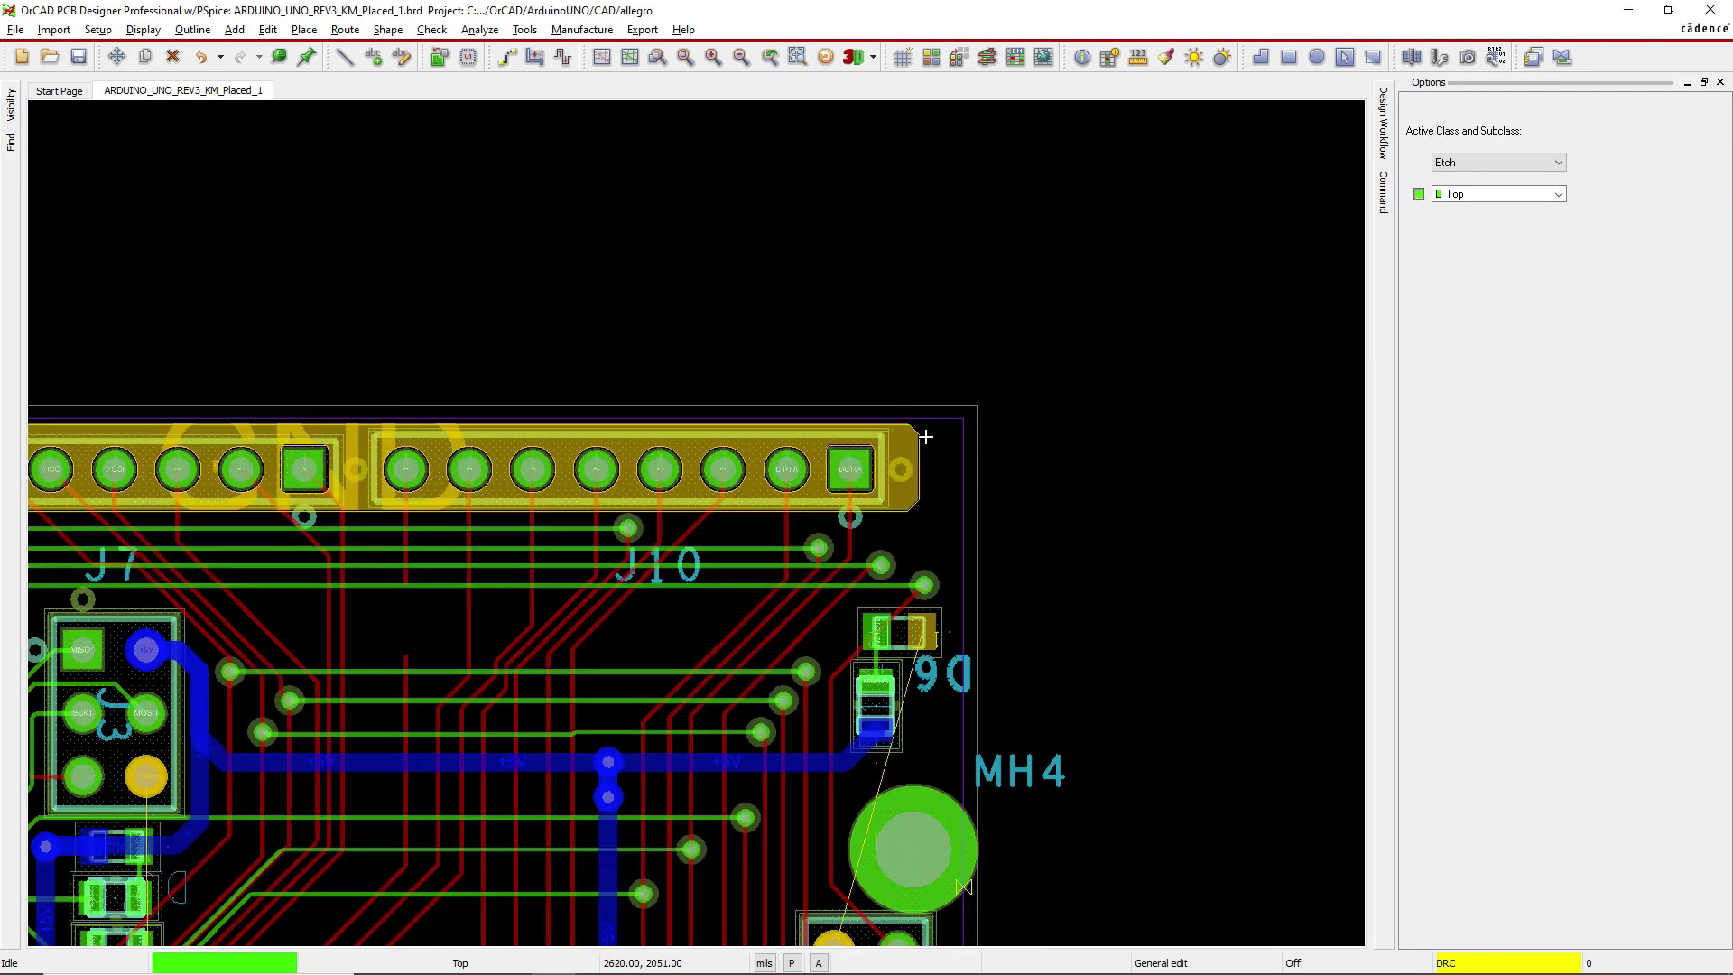
pyautogui.scroll(-2, 928, 446)
pyautogui.scroll(2, 843, 310)
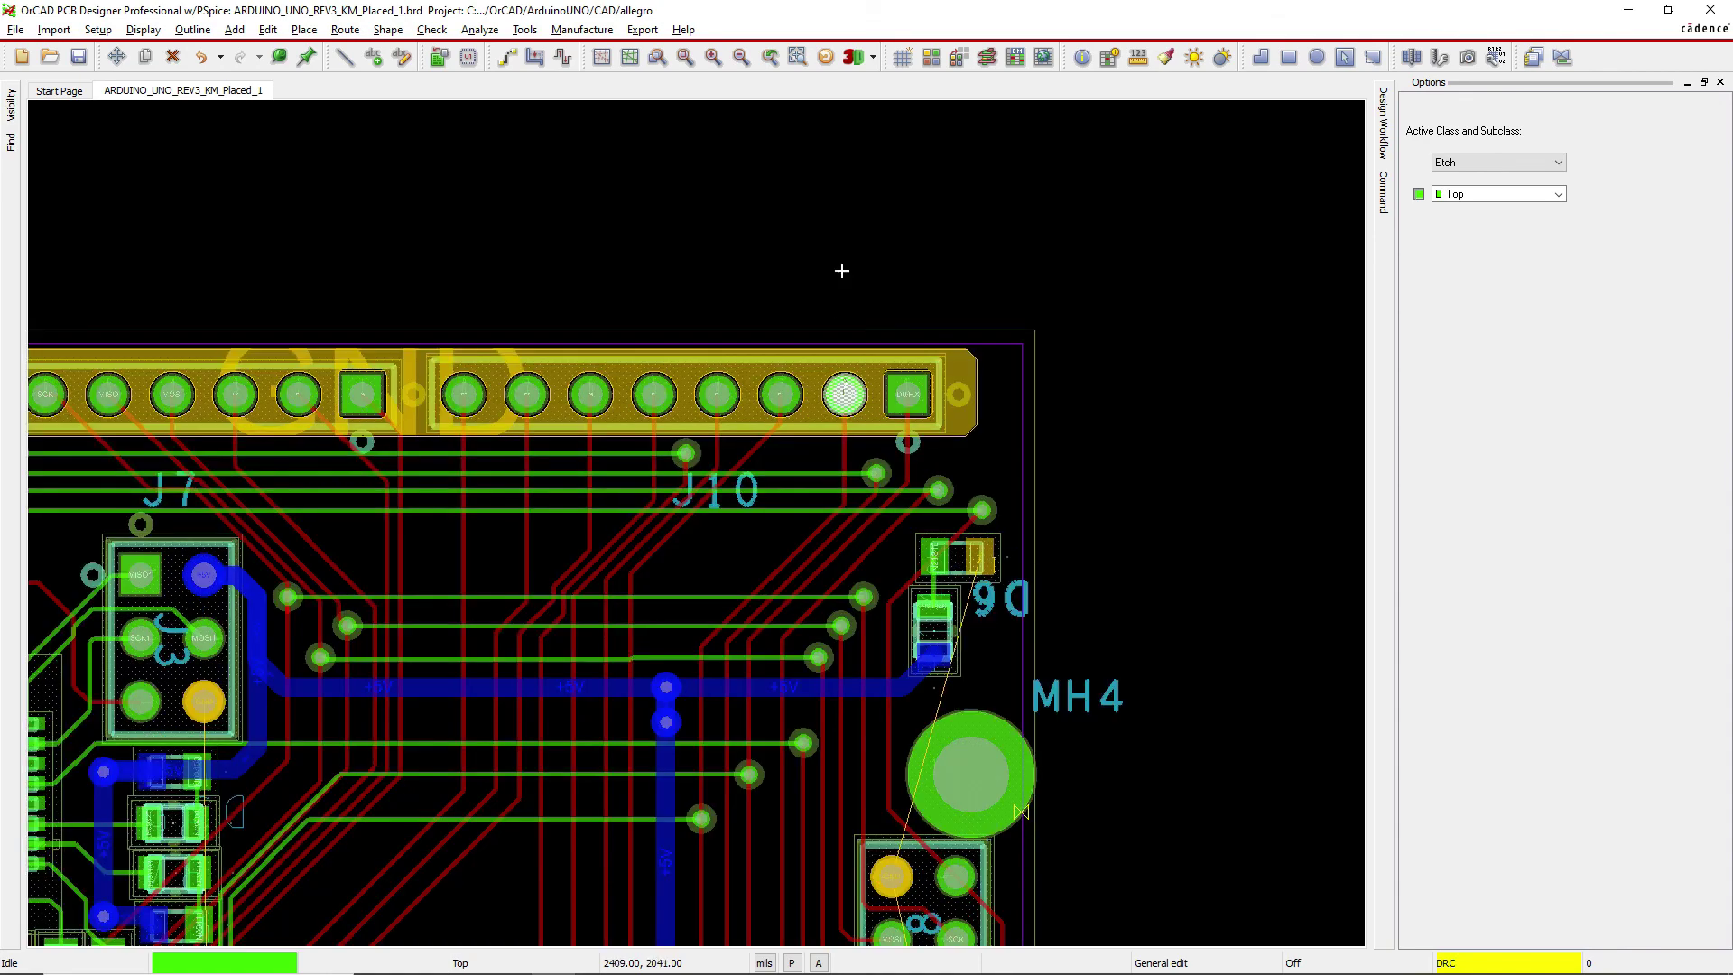
pyautogui.click(853, 58)
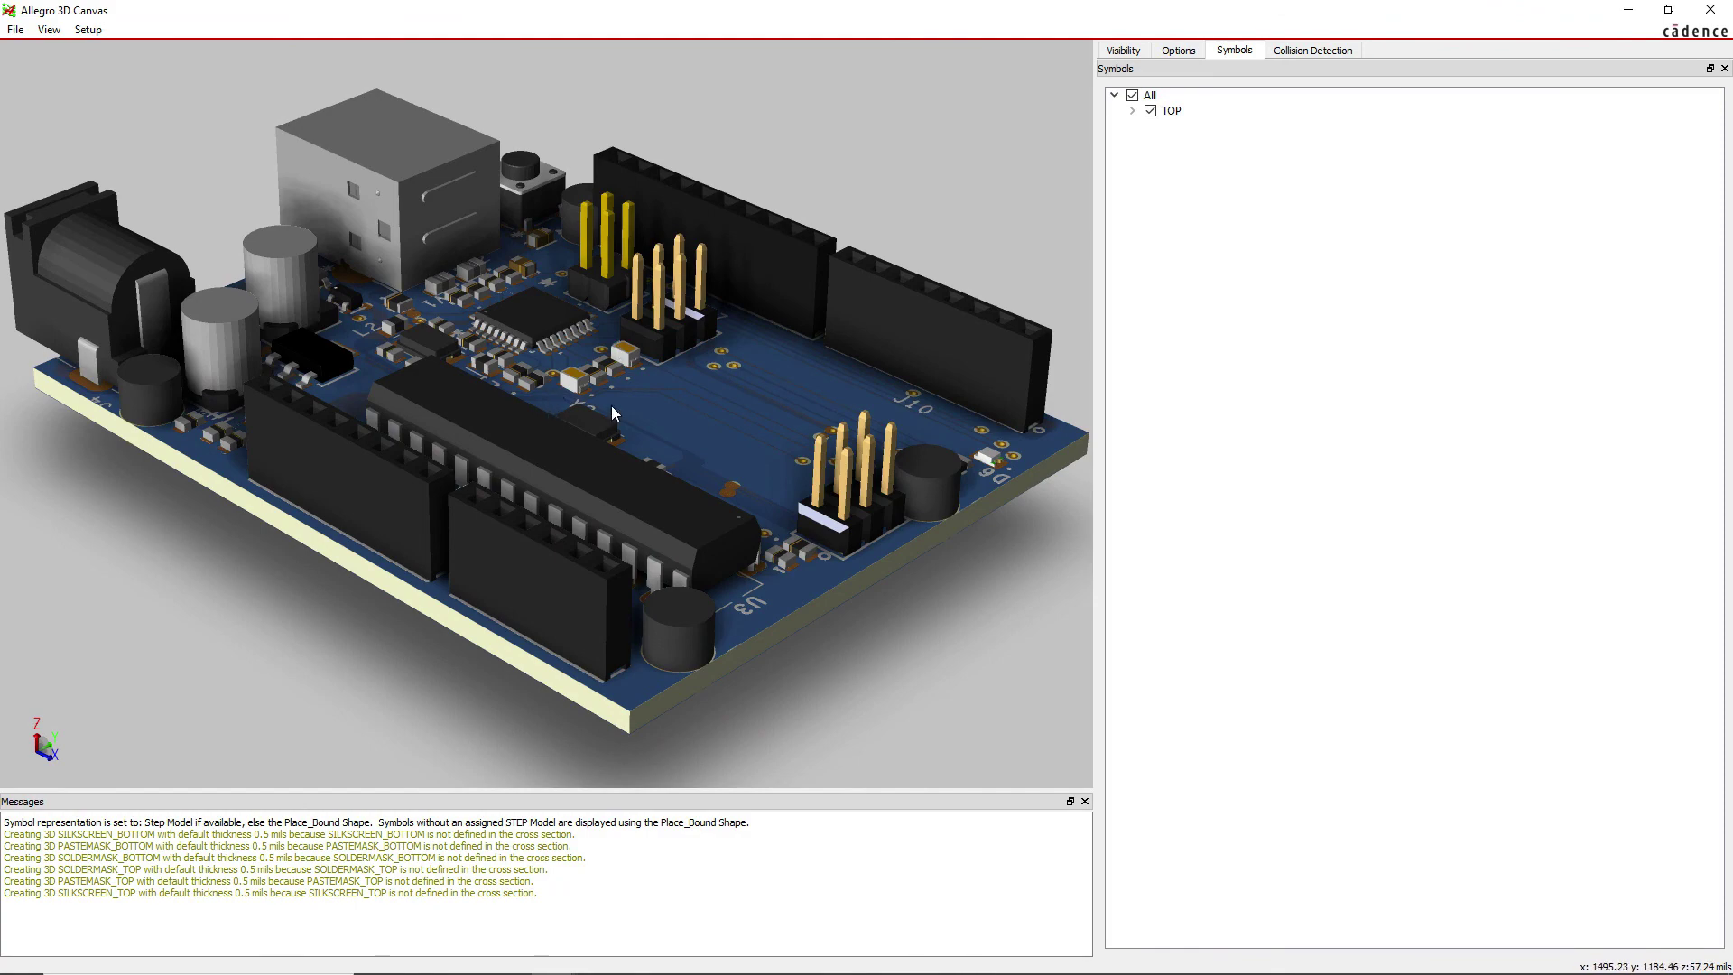
pyautogui.scroll(5, 618, 423)
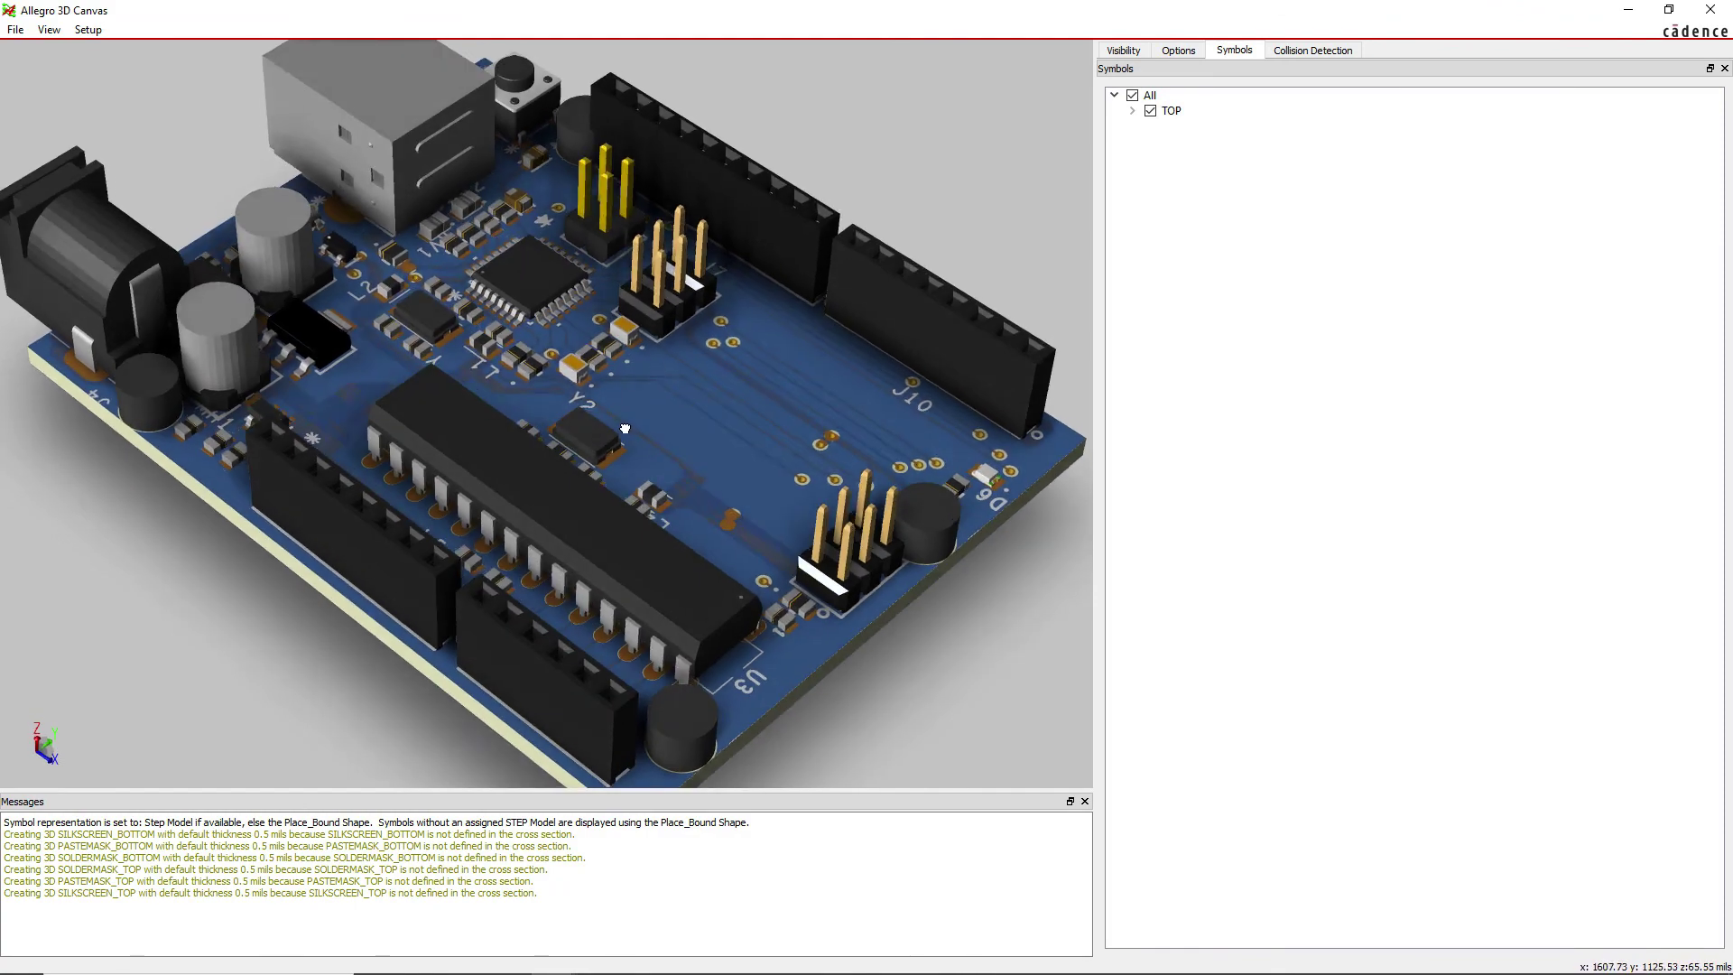
pyautogui.moveTo(621, 446)
pyautogui.mouseDown()
pyautogui.moveTo(629, 461)
pyautogui.moveTo(608, 444)
pyautogui.moveTo(608, 466)
pyautogui.mouseUp()
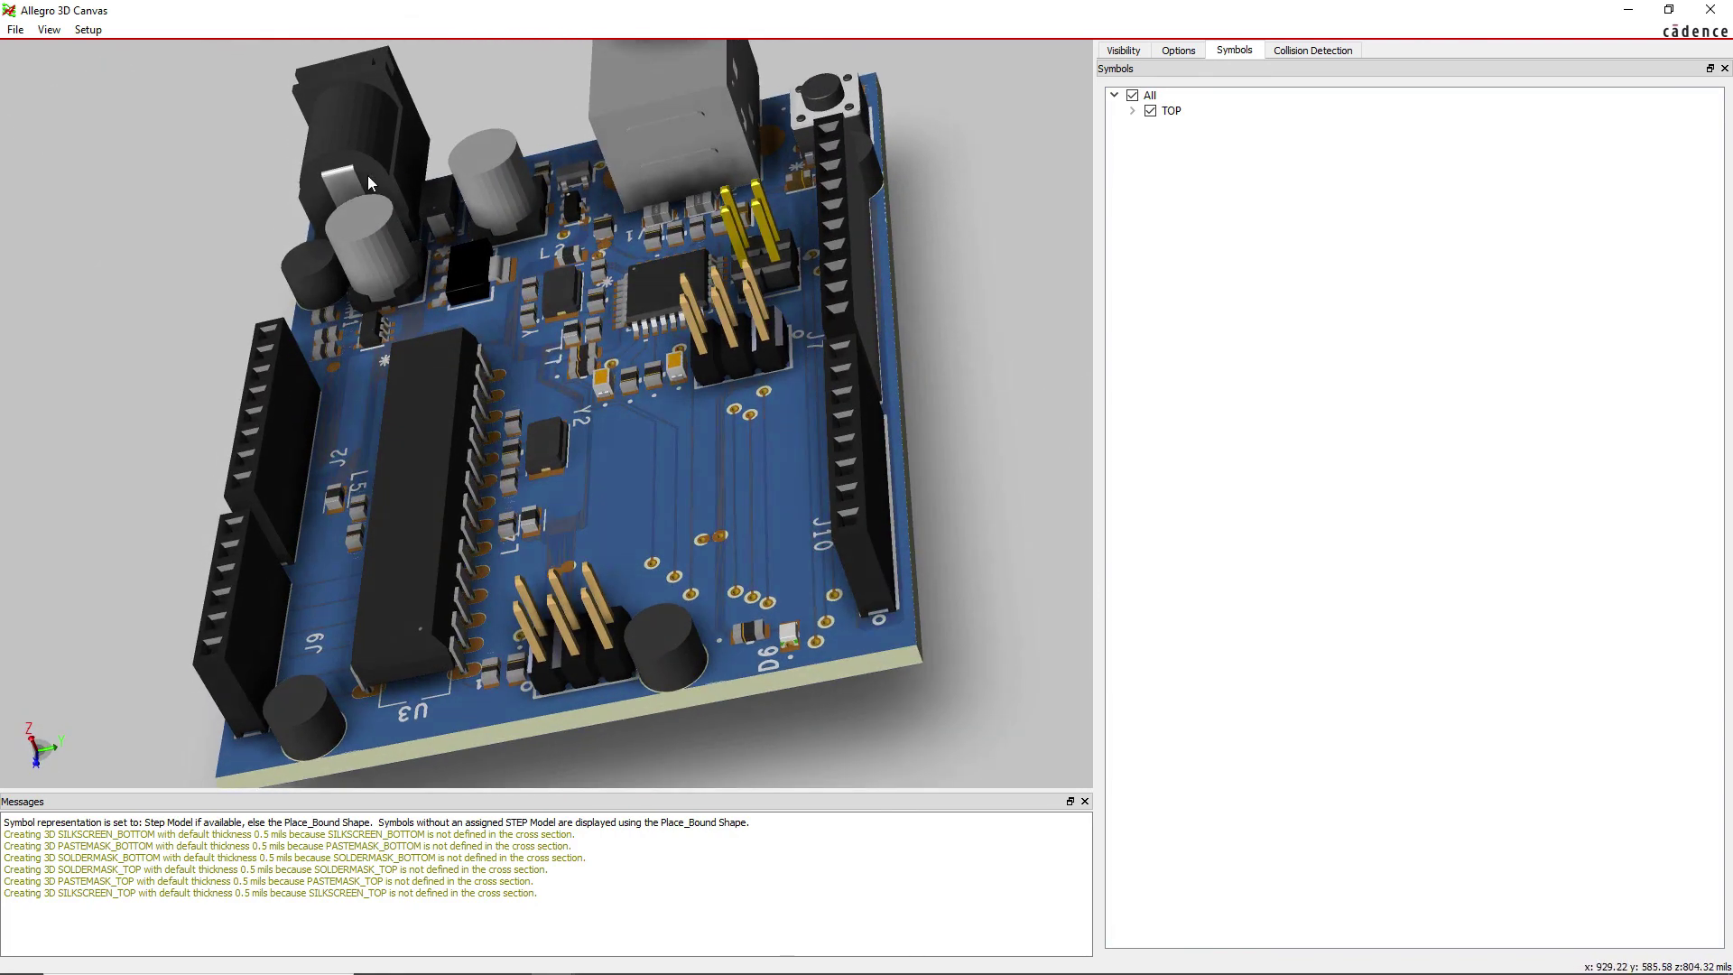